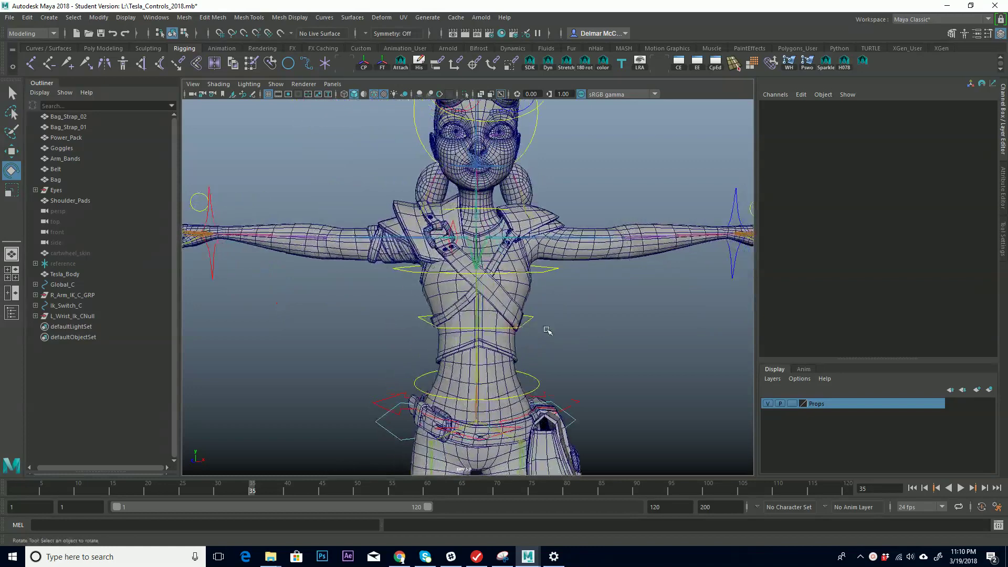
Hide the Props layer to view the character's bare body mesh, and show the layer again
click(768, 403)
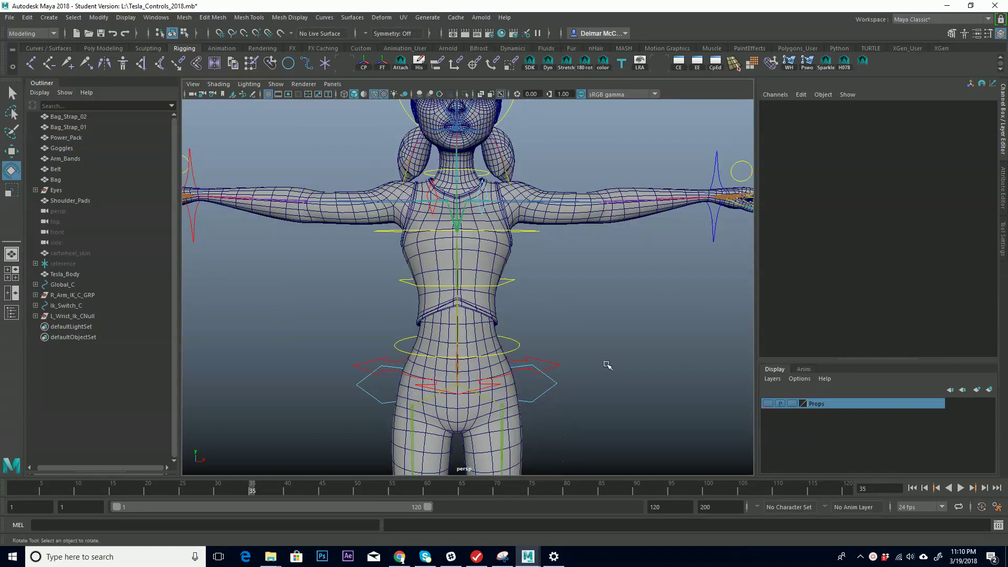
alt+drag(565, 310, 590, 332)
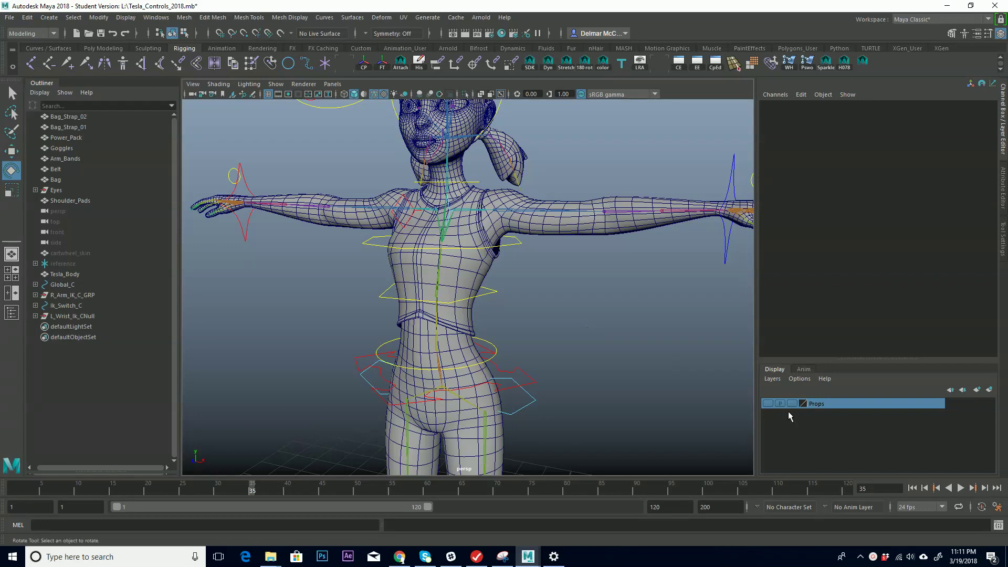
click(767, 403)
alt+drag(614, 403, 612, 355)
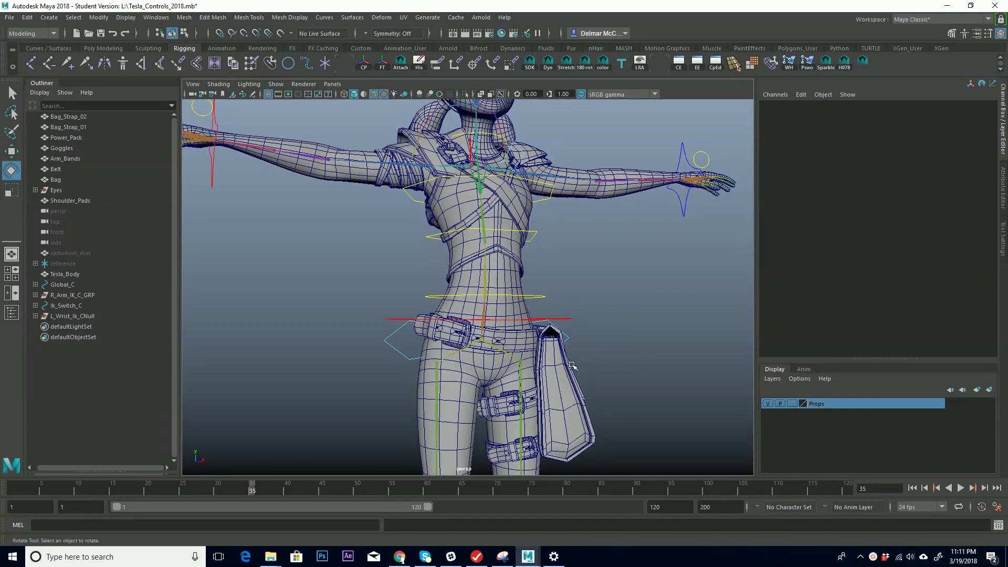
alt+drag(623, 382, 510, 204)
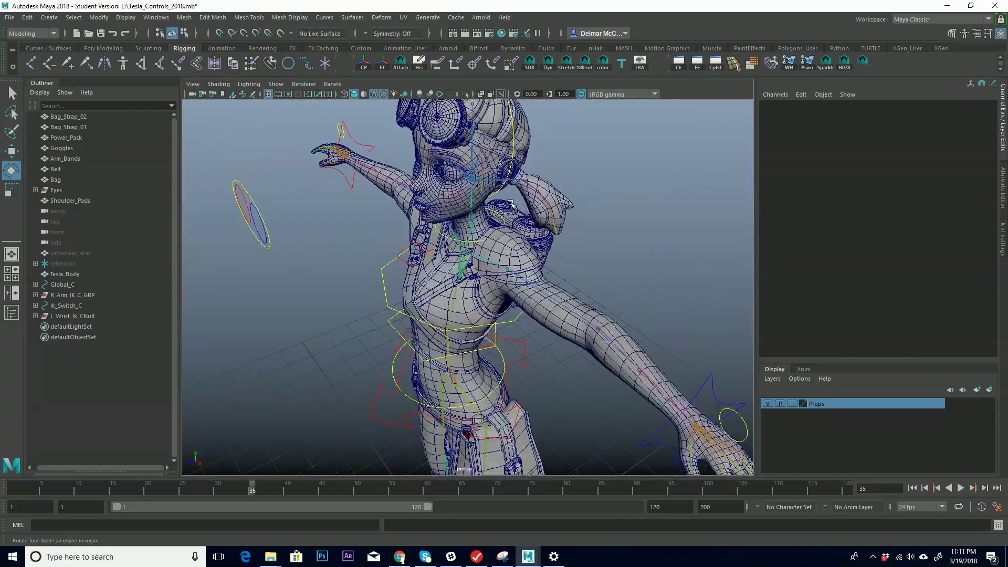
Examine the character's separate prop meshes by selecting pieces on the head, back, belt and thigh straps, and clear the selection
click(450, 137)
alt+drag(457, 152, 519, 391)
click(532, 242)
click(531, 181)
click(518, 428)
alt+drag(518, 427, 526, 290)
click(525, 290)
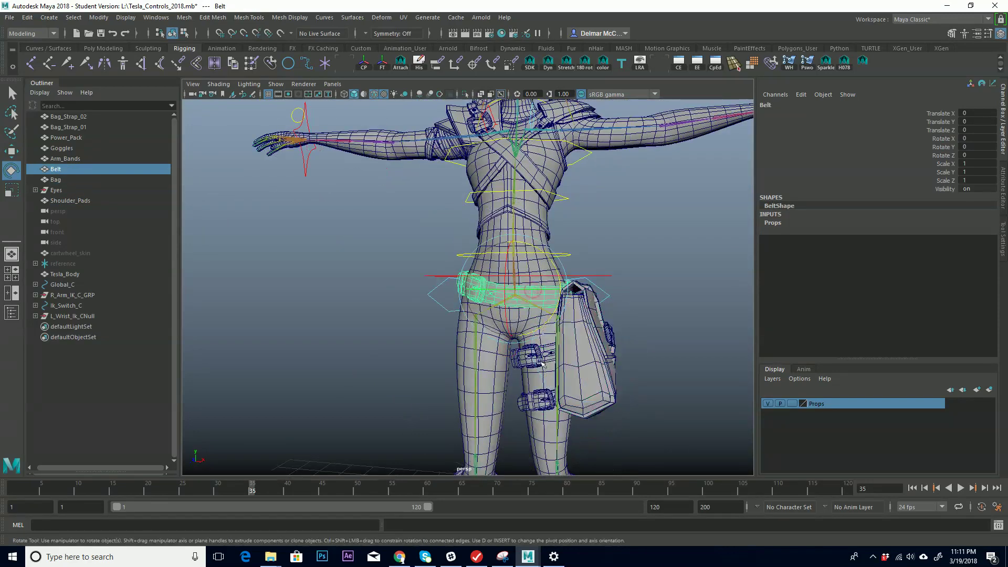
click(540, 361)
click(635, 387)
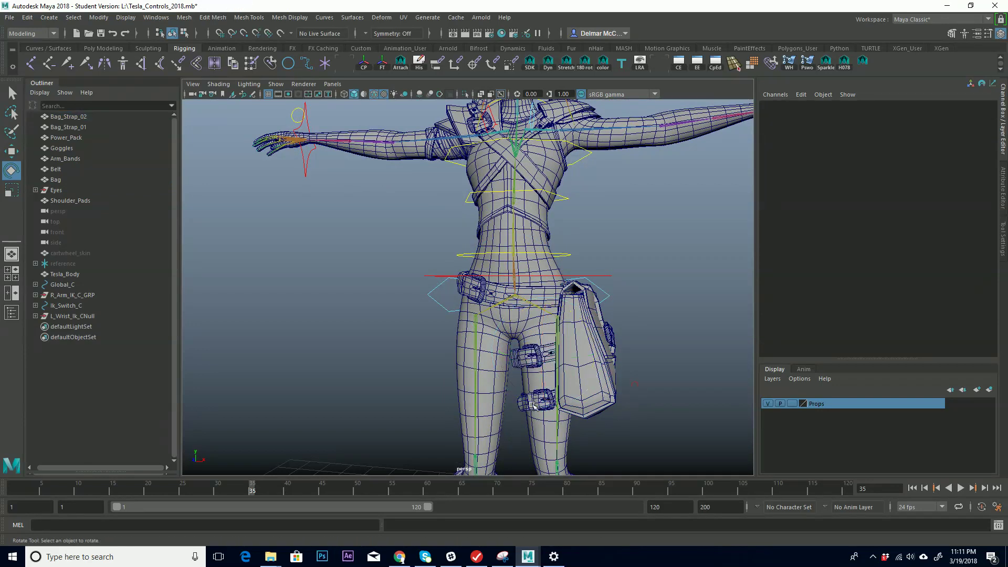
click(538, 404)
key(q)
click(639, 367)
mouse_move(628, 338)
alt+mouse_down()
mouse_move(639, 375)
mouse_move(621, 341)
mouse_move(638, 350)
mouse_move(604, 334)
mouse_move(629, 333)
alt+mouse_up()
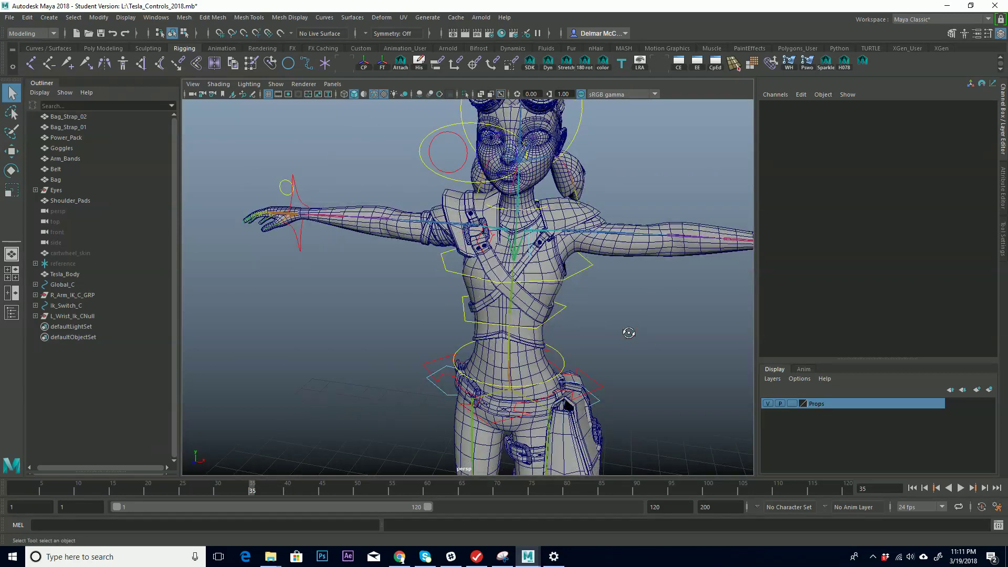
Compare the Shoulder_Pads and Tesla_Body meshes by selecting them, and deselect everything
click(564, 214)
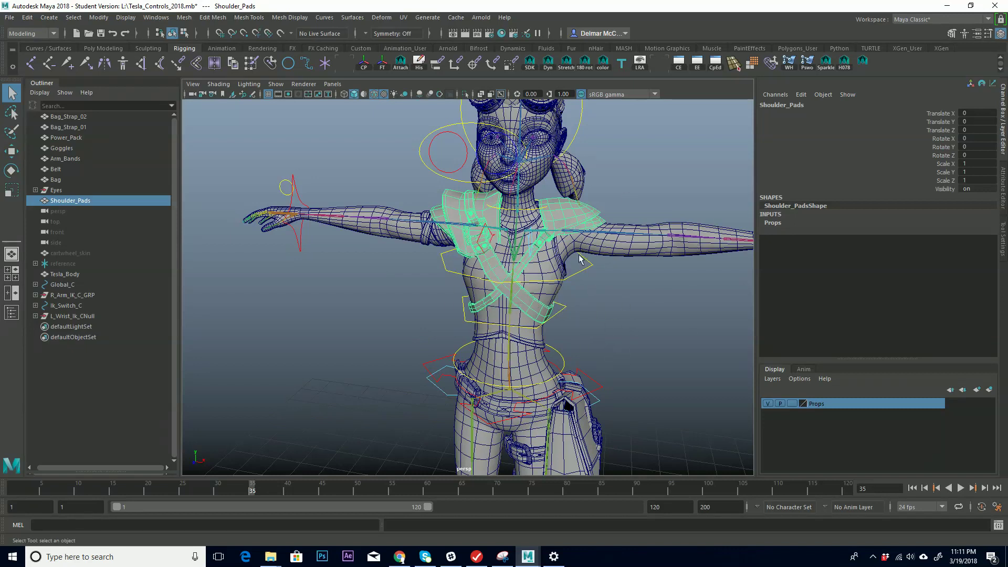
alt+middle_drag(586, 257, 526, 253)
alt+drag(546, 283, 488, 251)
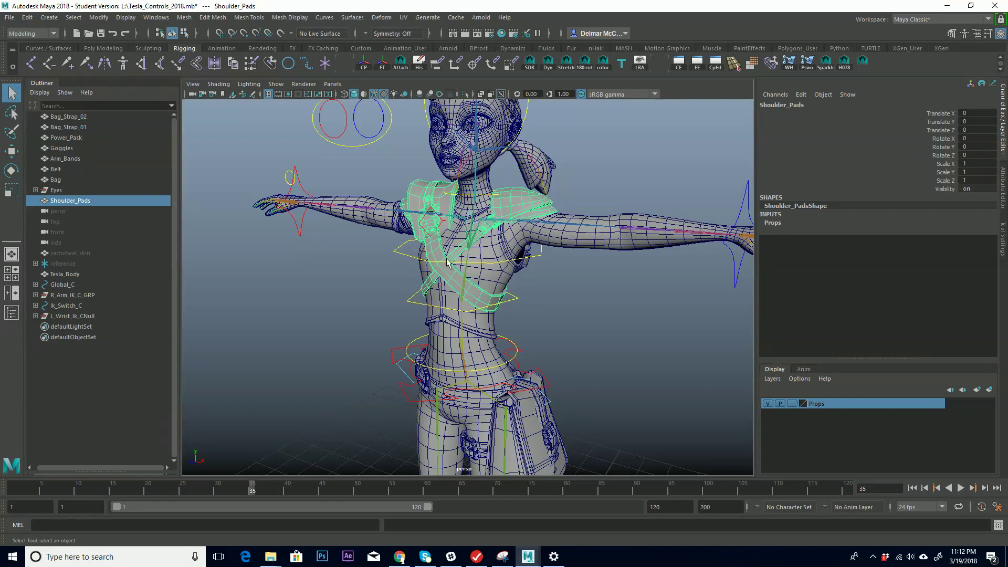
click(568, 239)
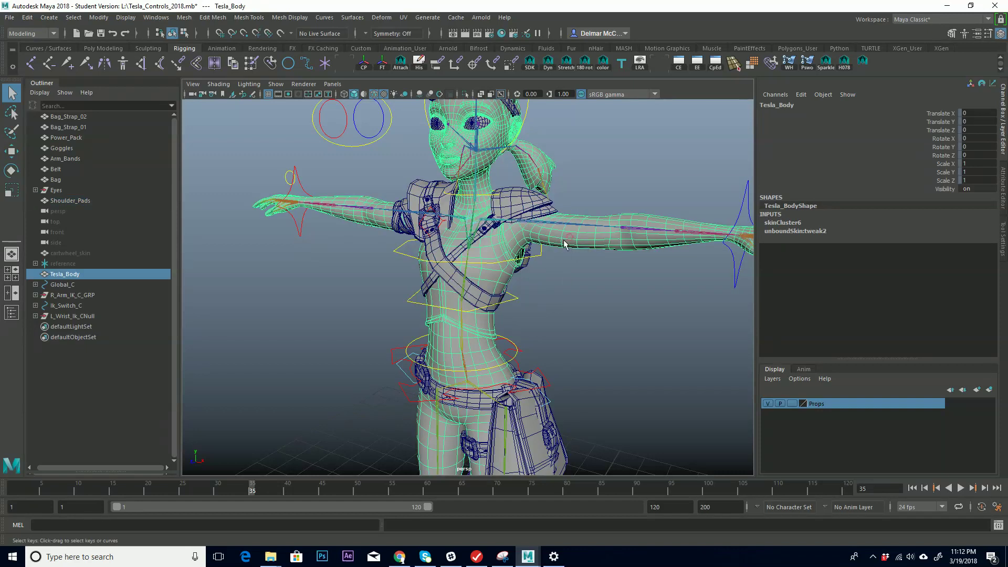
shift+click(512, 205)
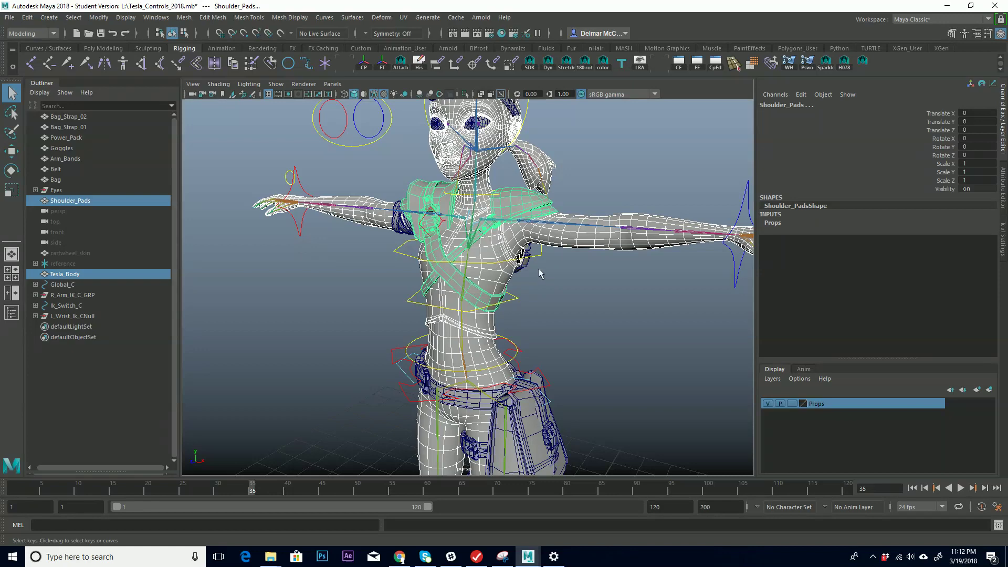
alt+drag(452, 285, 546, 309)
click(592, 341)
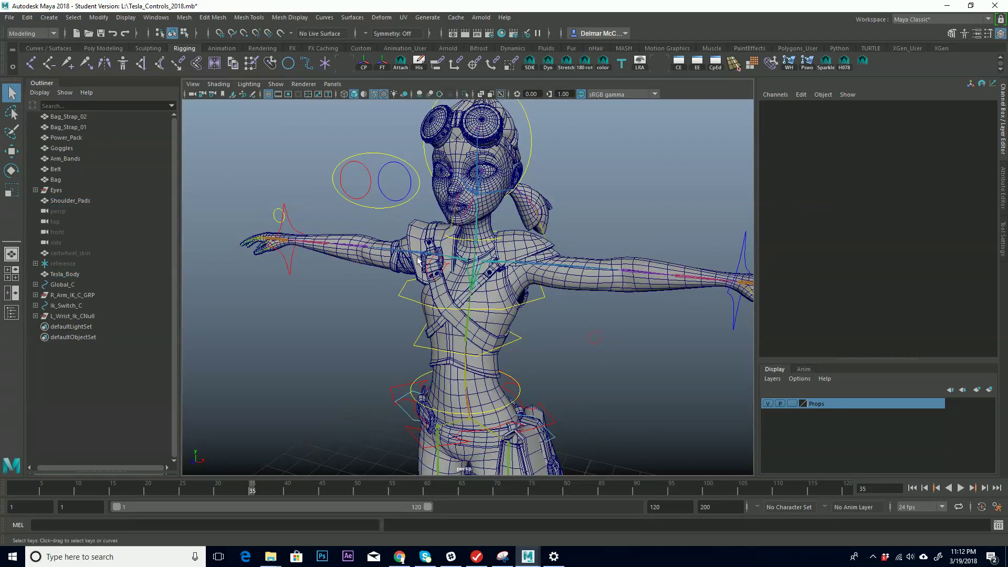
Set IK Switch to off on the left arm's IK/FK switch control
scroll(529, 258, up, 4)
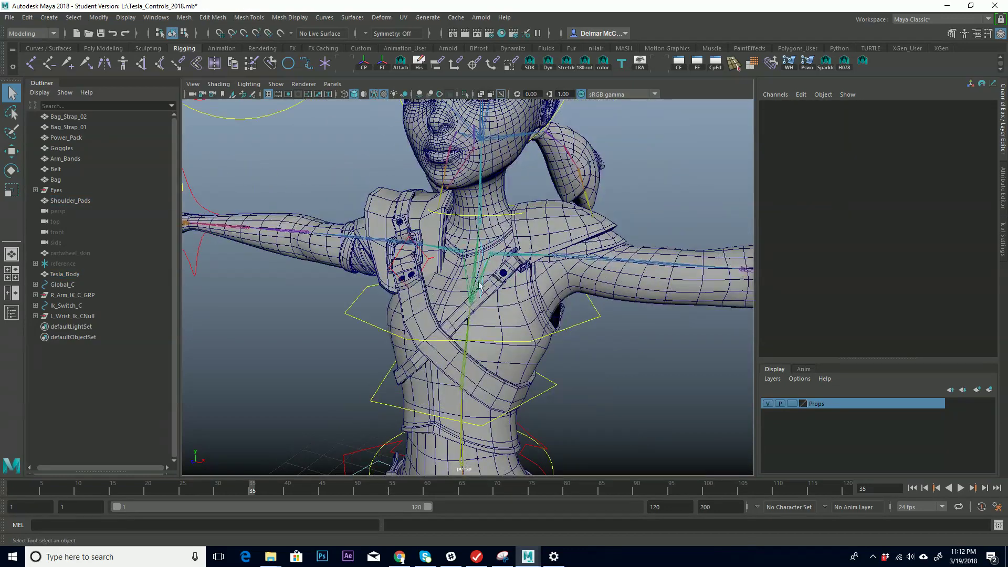
alt+drag(519, 253, 568, 253)
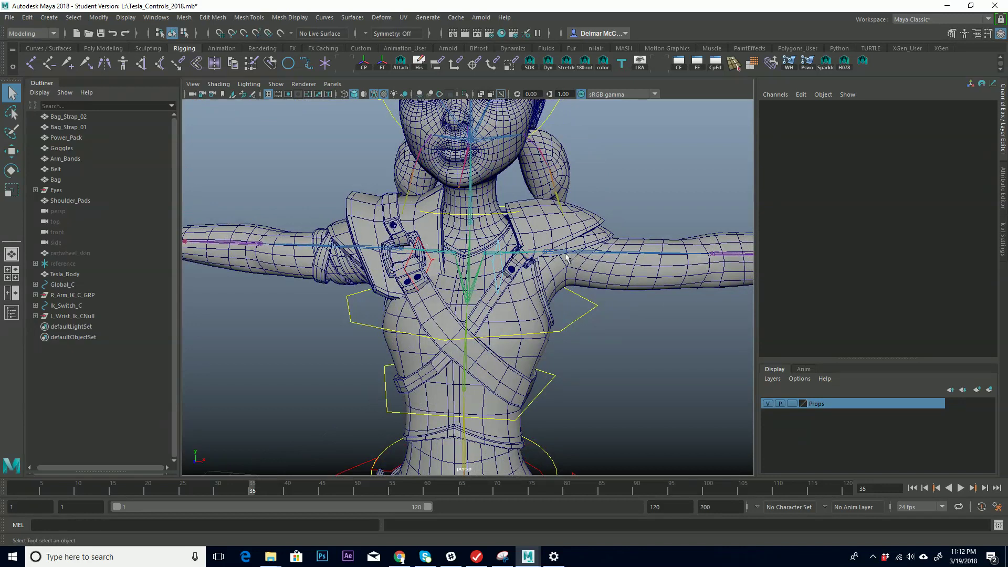
alt+middle_drag(632, 238, 331, 279)
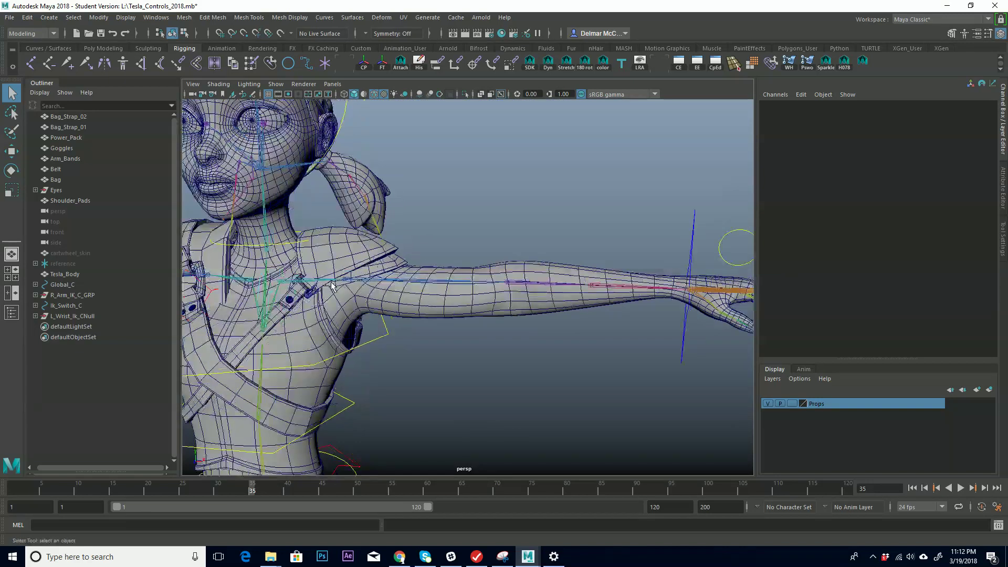
drag(719, 226, 741, 240)
click(979, 112)
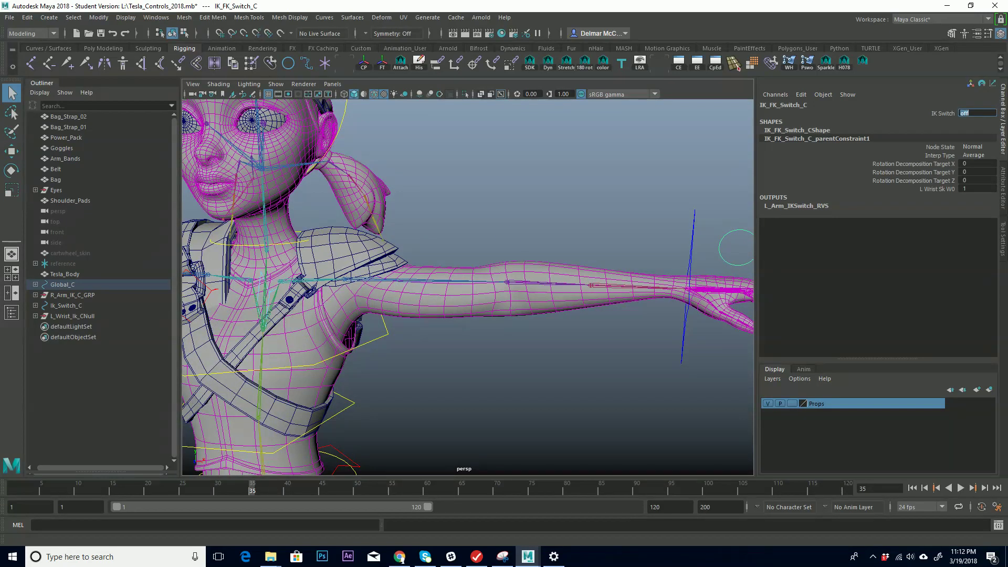
Rotate the left shoulder FK control to test the arm's movement against the shoulder pad, and undo the rotations
alt+middle_drag(432, 260, 589, 237)
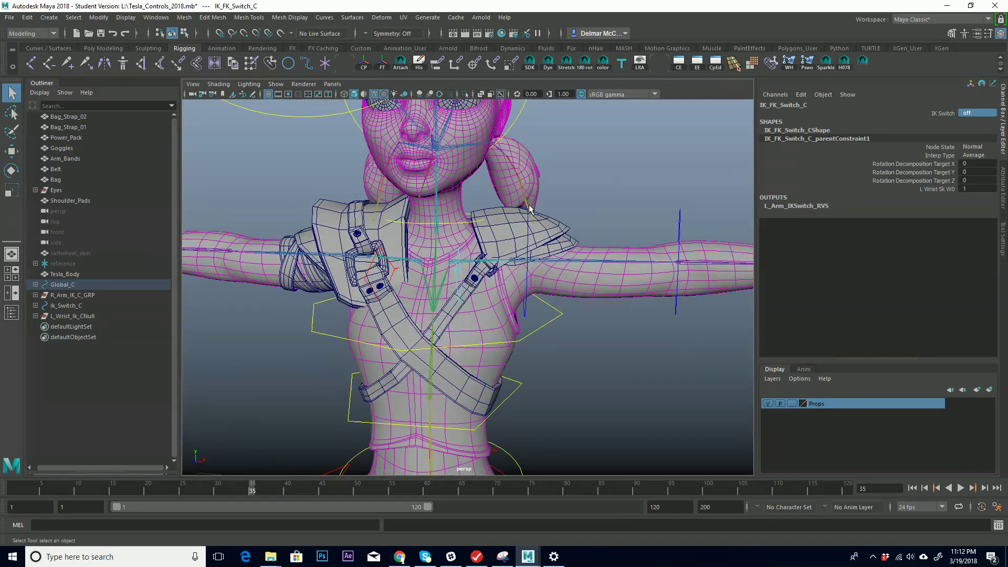
click(525, 310)
key(e)
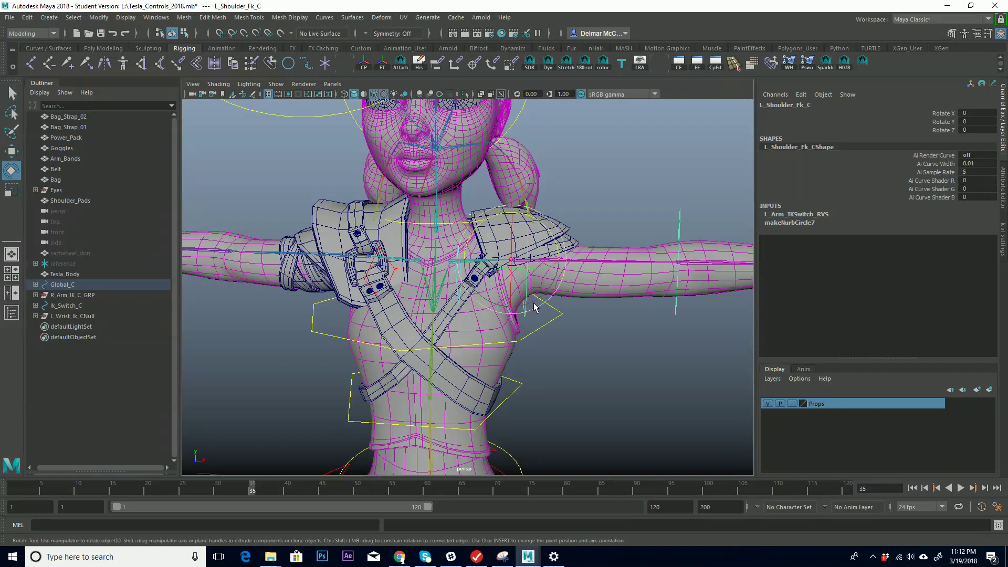
mouse_move(544, 224)
mouse_down()
mouse_move(561, 242)
mouse_move(526, 242)
mouse_move(553, 241)
mouse_up()
drag(515, 210, 493, 212)
key(ctrl+z)
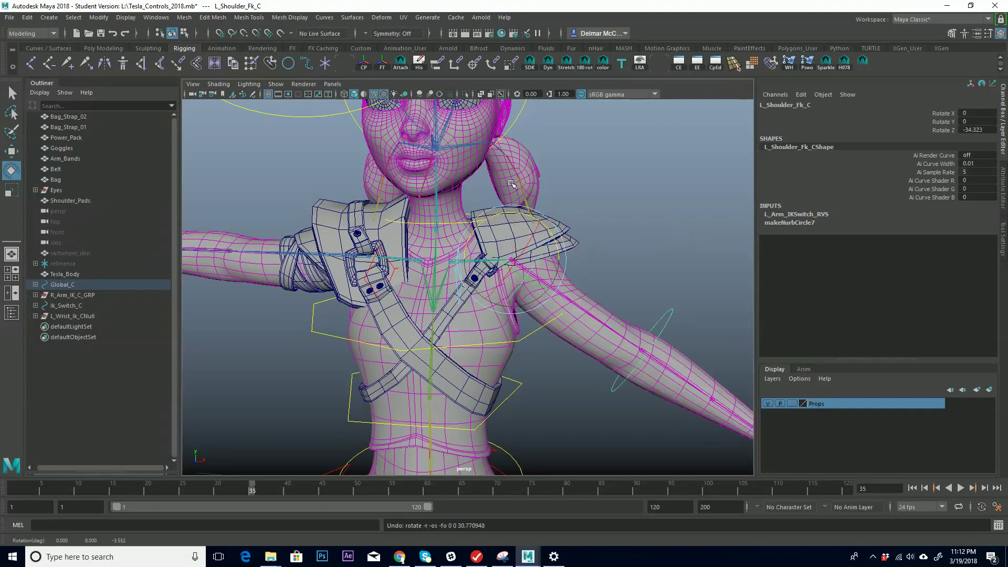
key(ctrl+z)
Examine how the shoulder pads and straps sit over the clavicles and chest, with nothing selected
alt+middle_drag(517, 265, 564, 265)
alt+right_drag(564, 265, 533, 268)
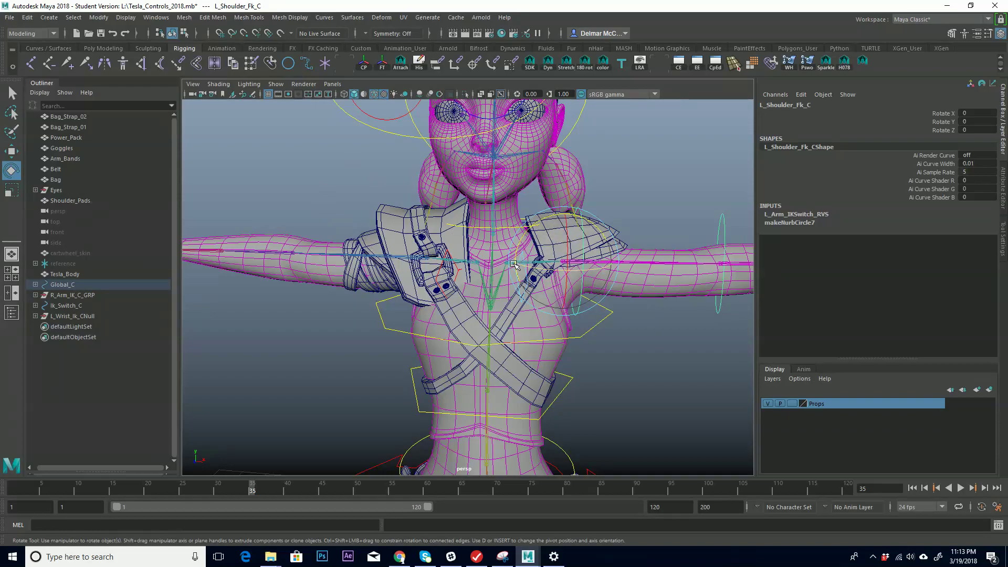
alt+drag(494, 267, 525, 292)
alt+right_drag(525, 286, 589, 253)
alt+drag(589, 253, 496, 288)
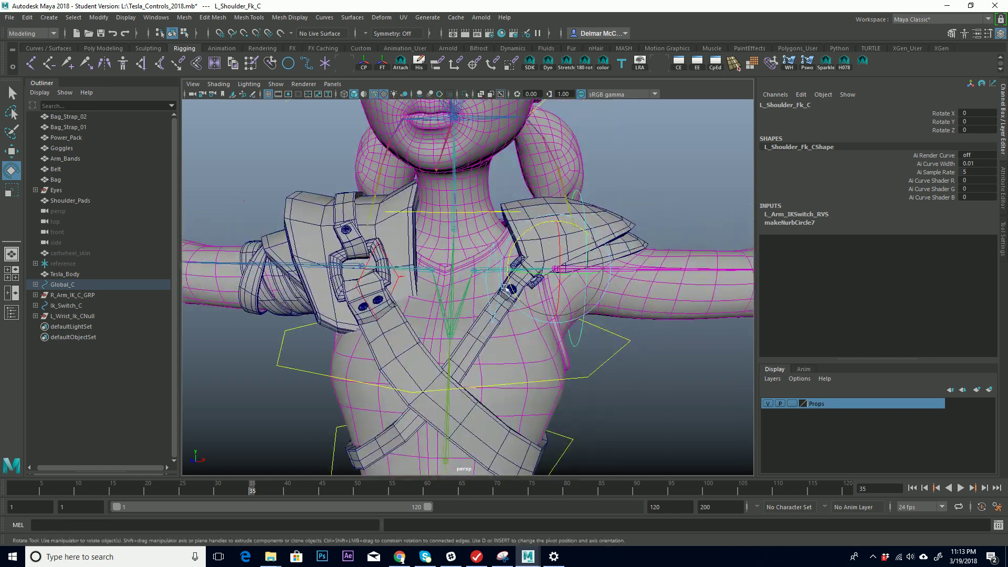
click(671, 179)
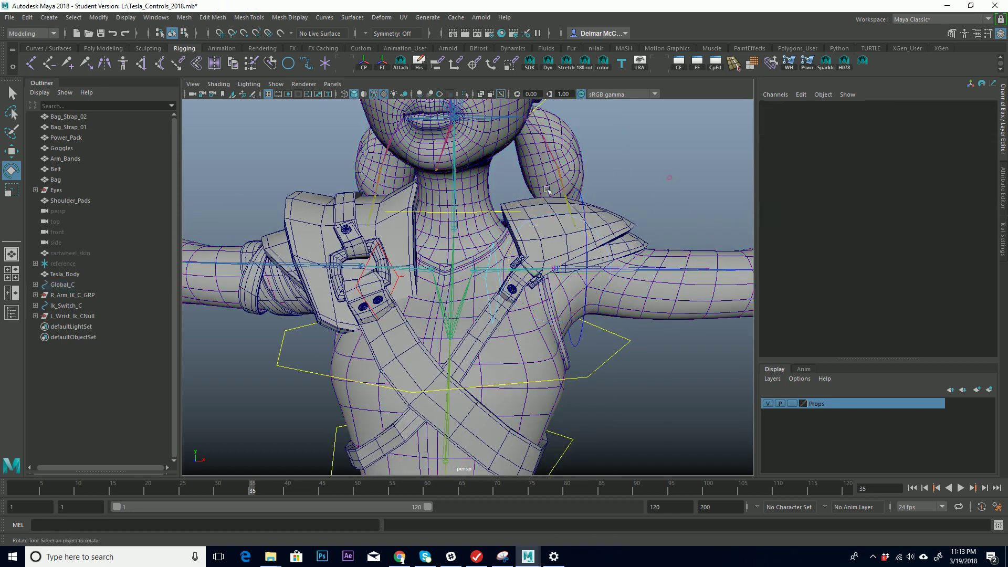
mouse_move(514, 268)
alt+mouse_down()
mouse_move(525, 273)
mouse_move(509, 278)
alt+mouse_up()
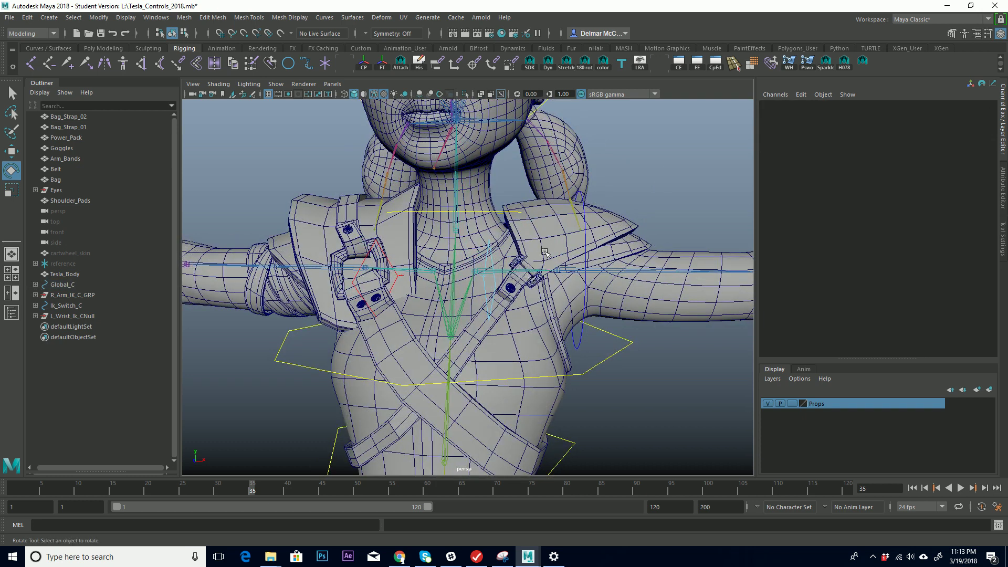
alt+drag(513, 274, 537, 268)
Select the lower back joint and examine the spine joints beneath the chest straps
alt+middle_drag(463, 414, 422, 183)
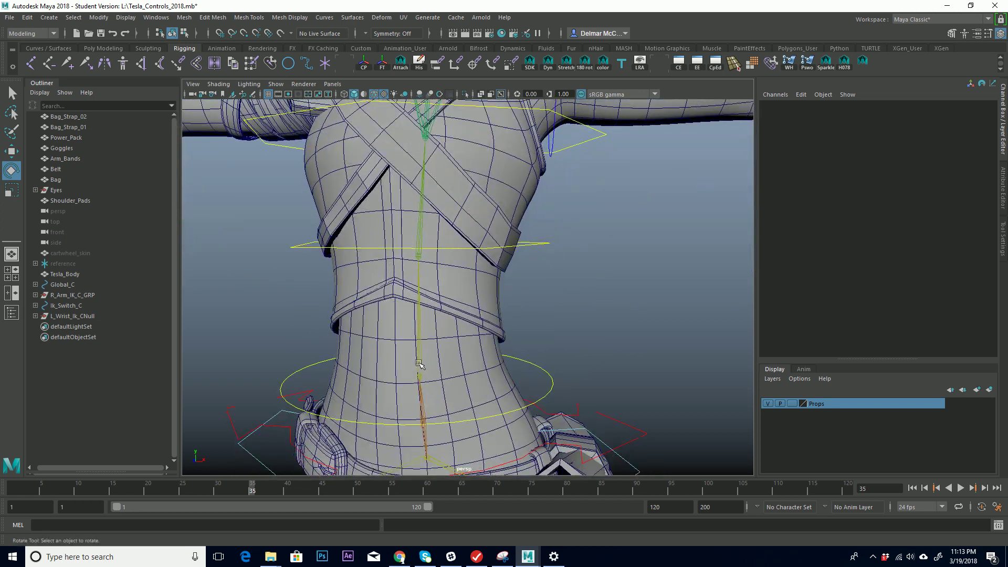
click(418, 361)
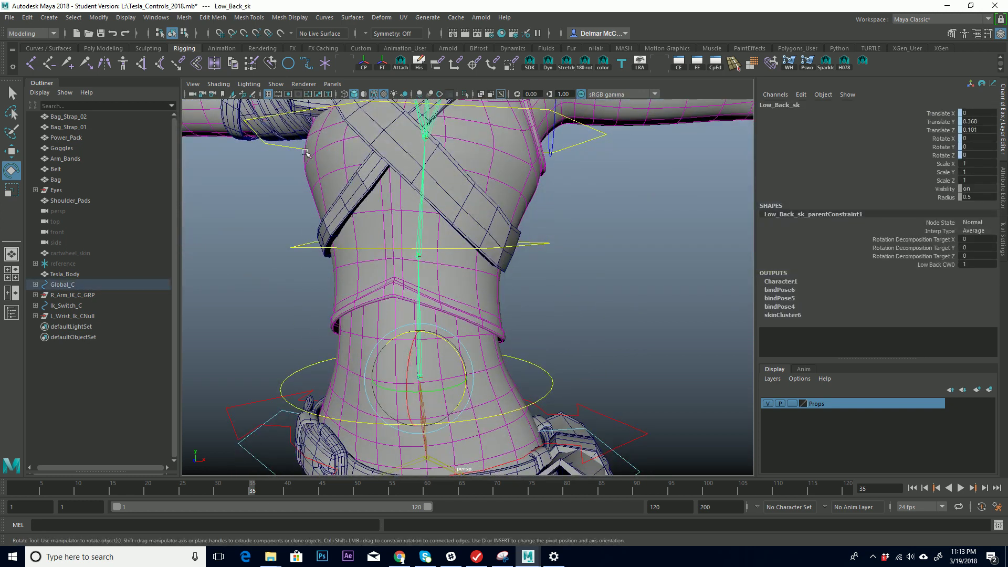
alt+middle_drag(400, 203, 386, 278)
alt+drag(386, 278, 358, 153)
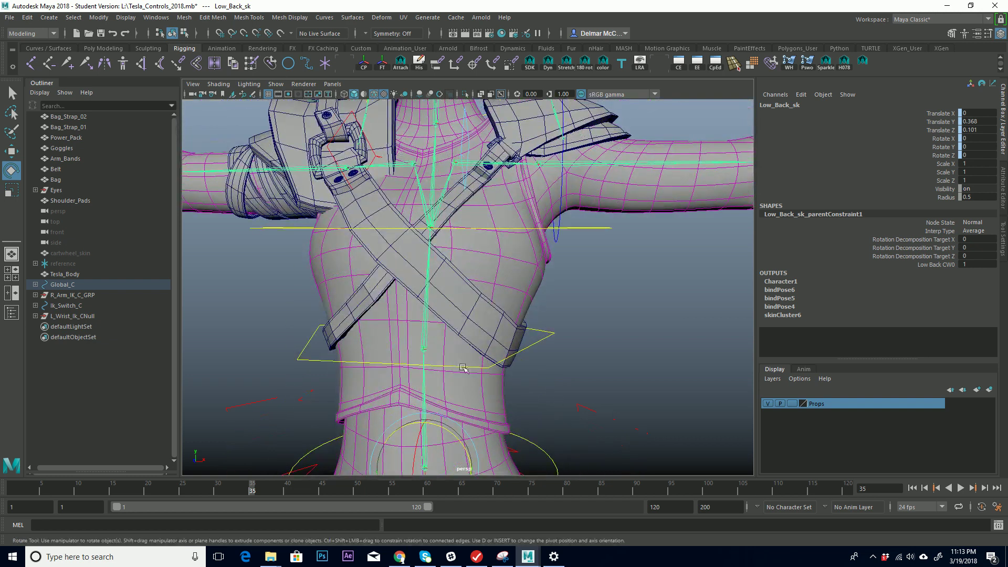
alt+drag(447, 185, 393, 200)
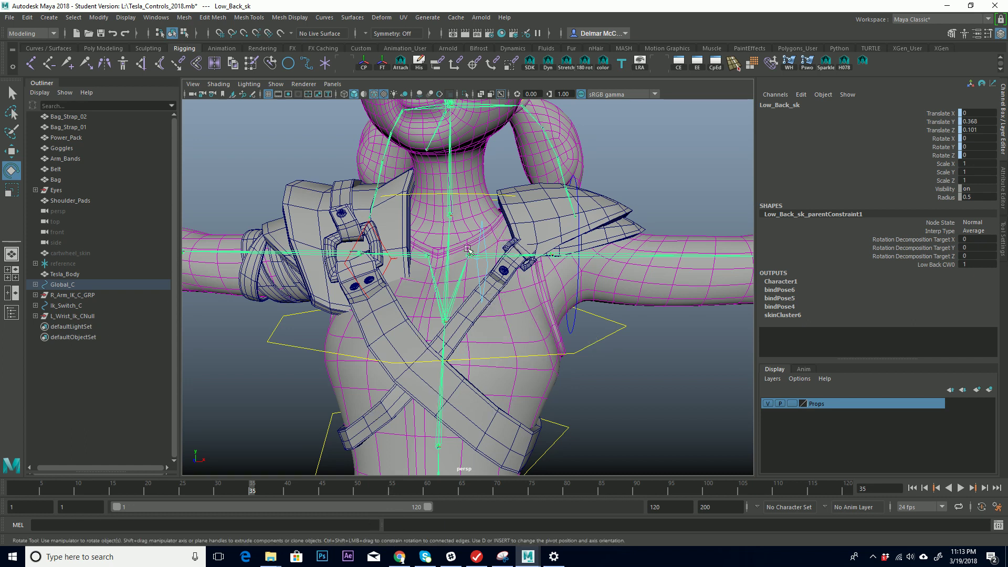
Select the left and right clavicle joints together
click(514, 254)
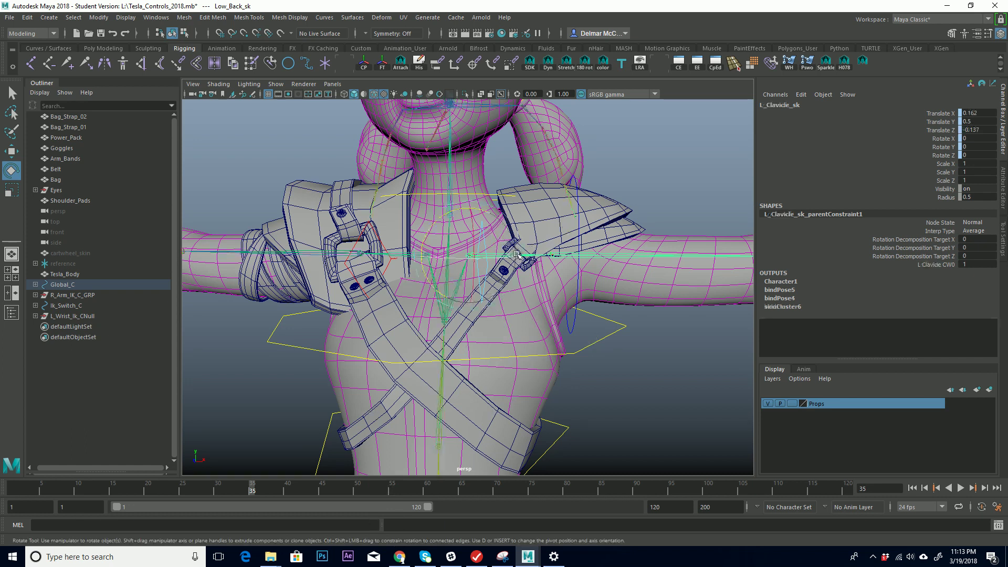
key(q)
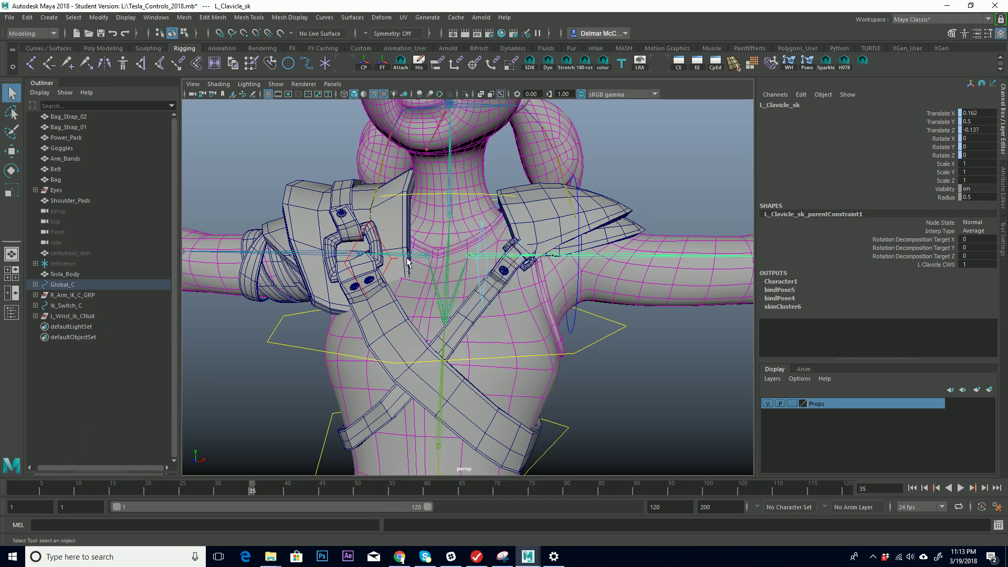
shift+click(423, 254)
alt+middle_drag(461, 297, 463, 265)
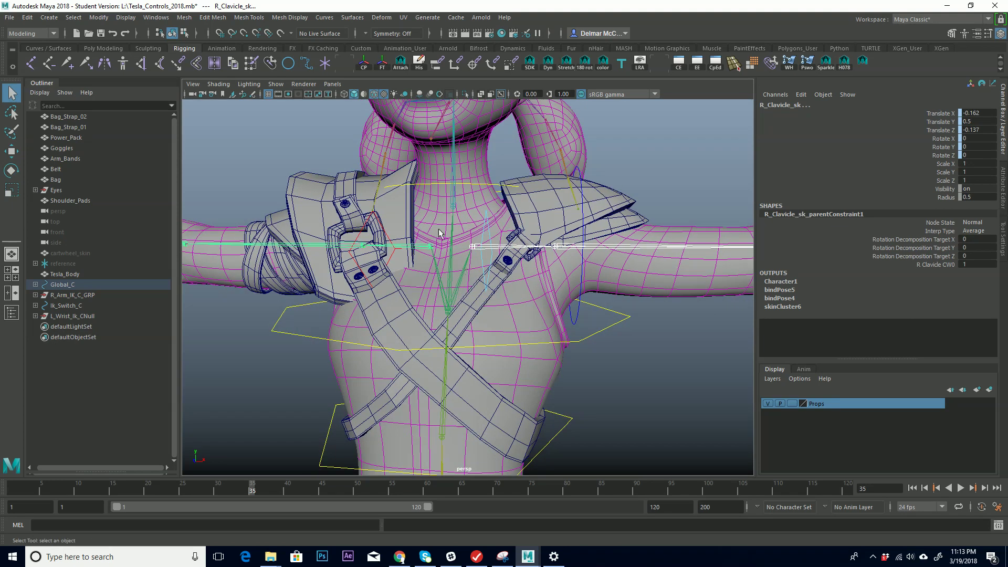
Add the chest, mid back and low back spine joints to the clavicle selection
click(449, 293)
alt+middle_drag(467, 346, 452, 248)
click(430, 316)
alt+middle_drag(431, 313, 440, 236)
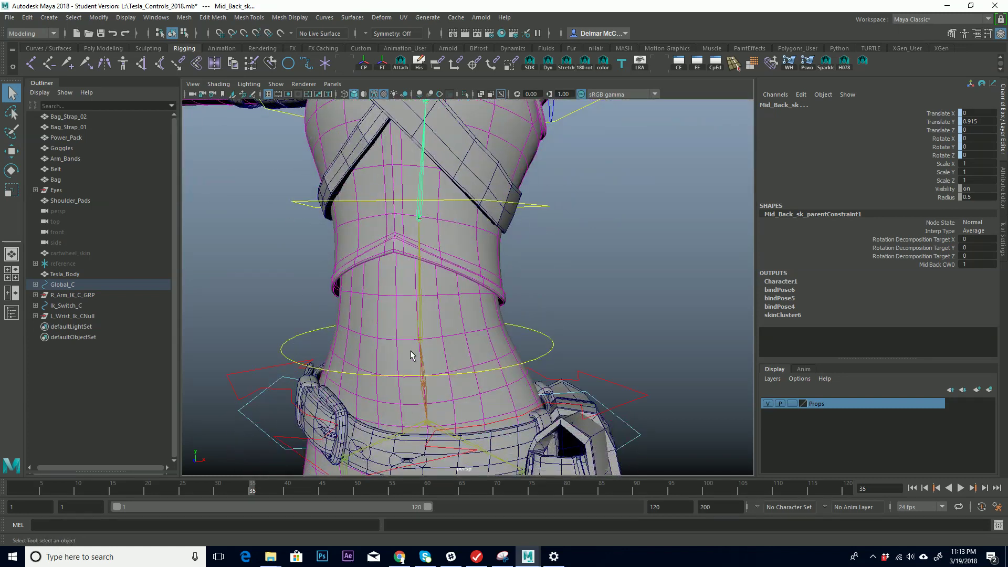
click(419, 298)
alt+middle_drag(419, 298, 455, 310)
alt+right_drag(455, 310, 397, 288)
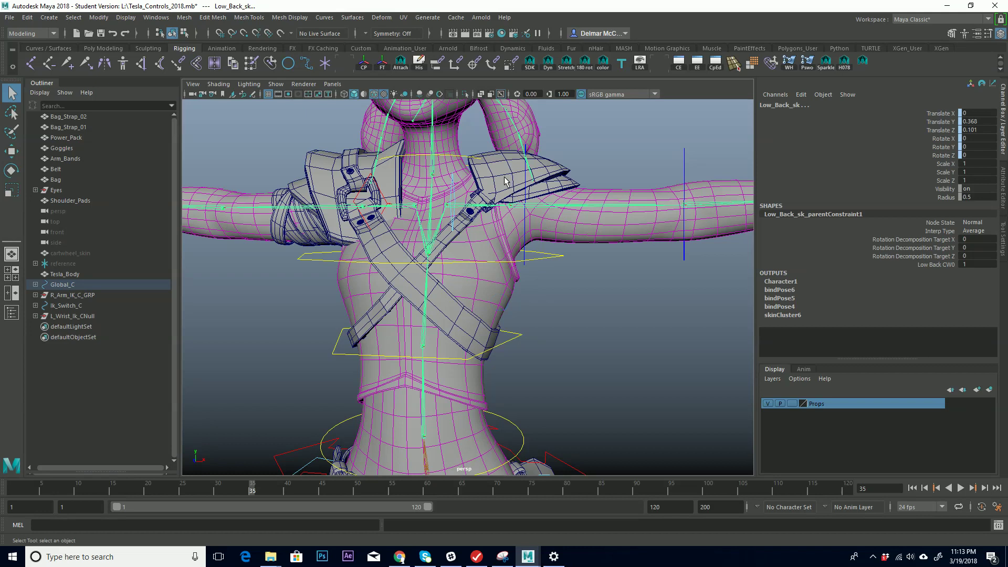
Add the shoulder pads mesh to the joint selection, switch to the Rigging menu set, and bring up the Bind Skin options
click(507, 180)
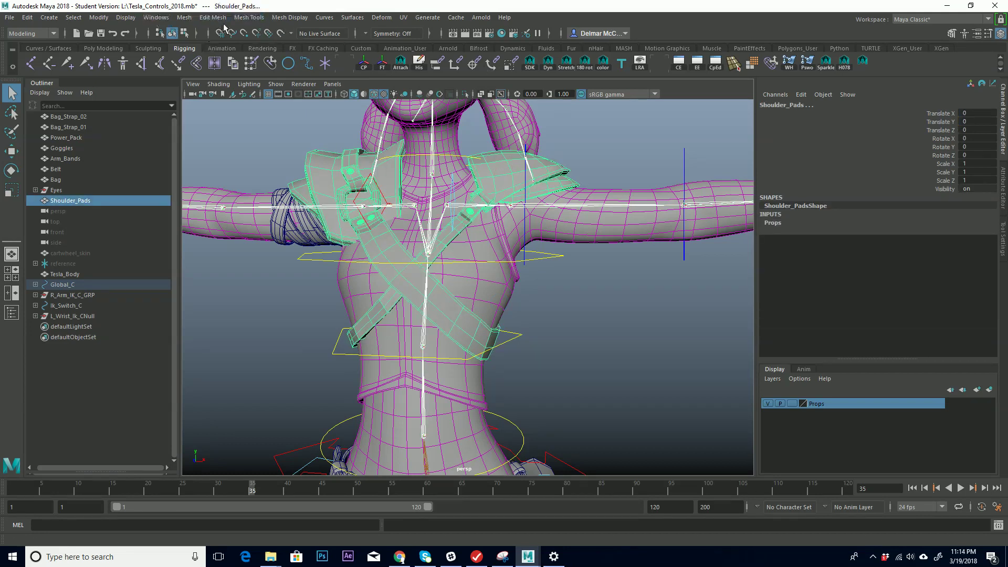
click(53, 33)
click(36, 53)
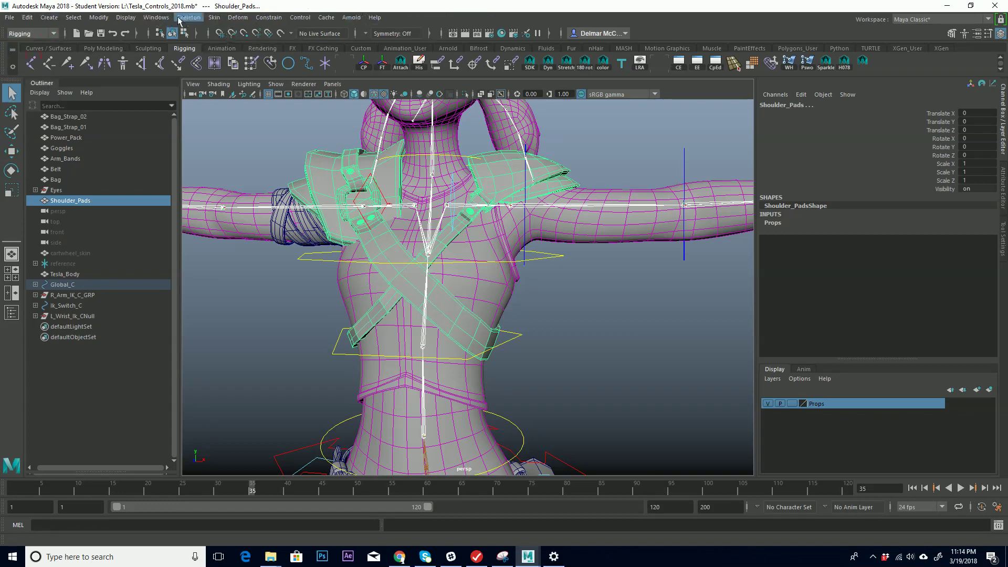
click(213, 17)
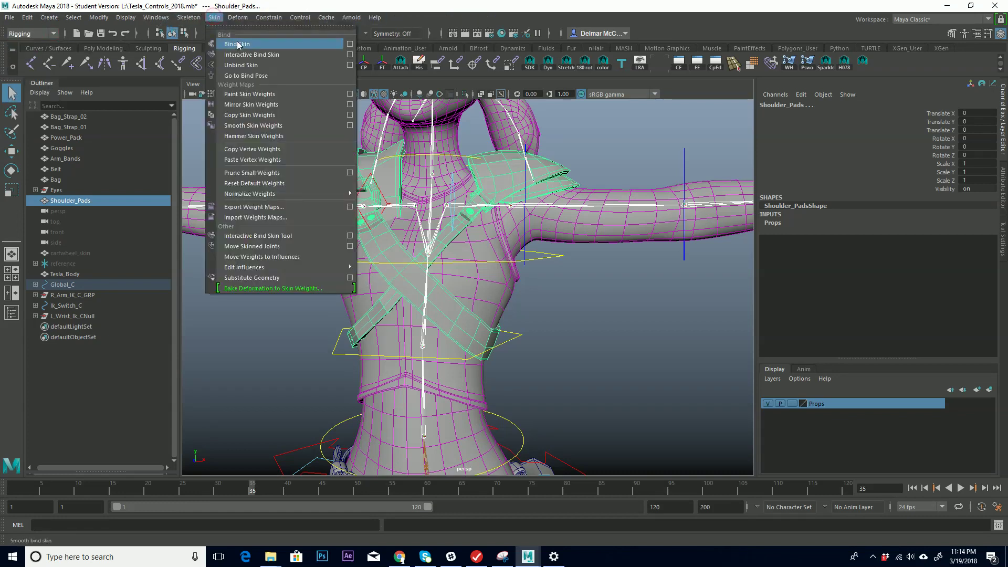
click(350, 46)
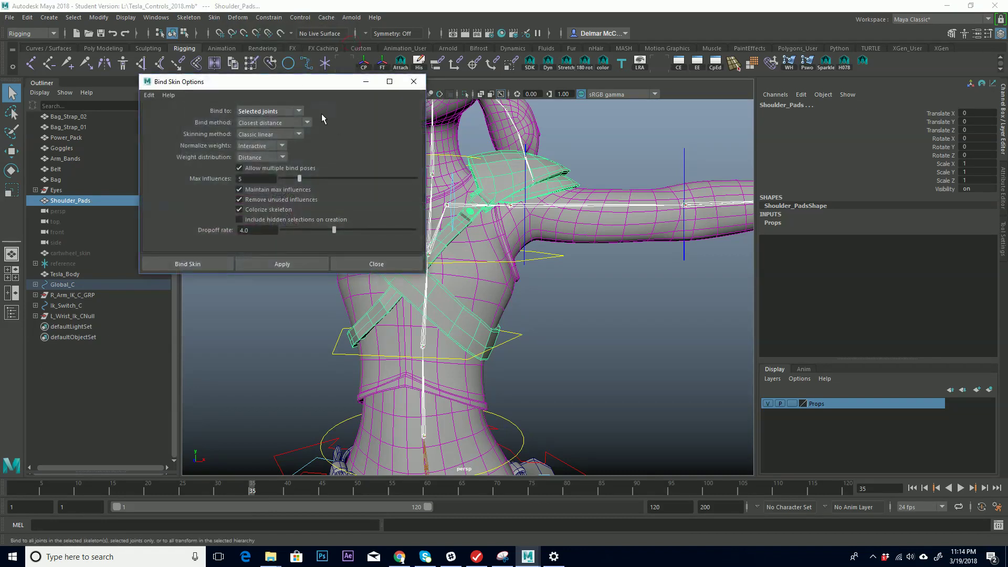
Bind the shoulder pads to the selected joints using the Closest distance bind method and Classic linear skinning
click(299, 134)
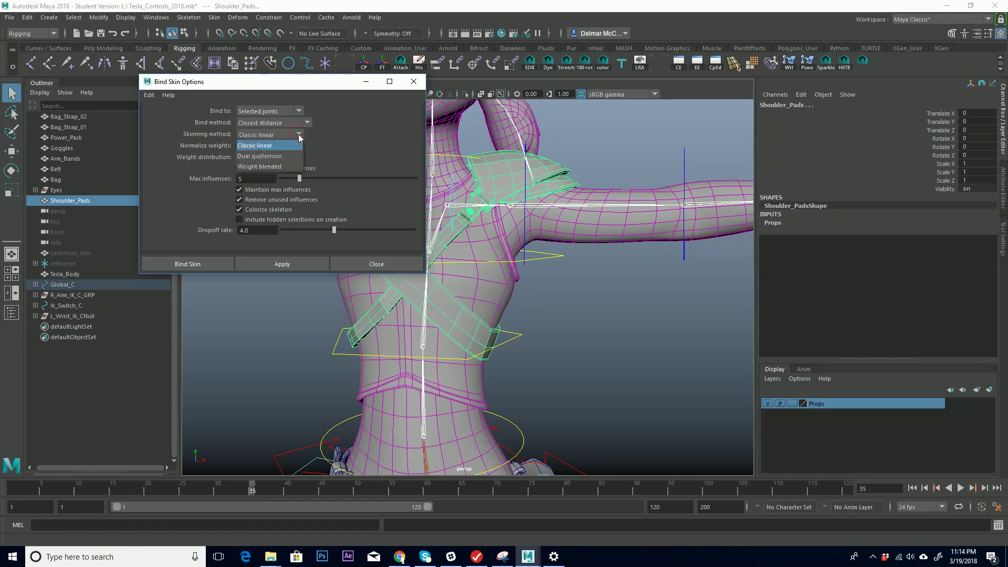
click(296, 133)
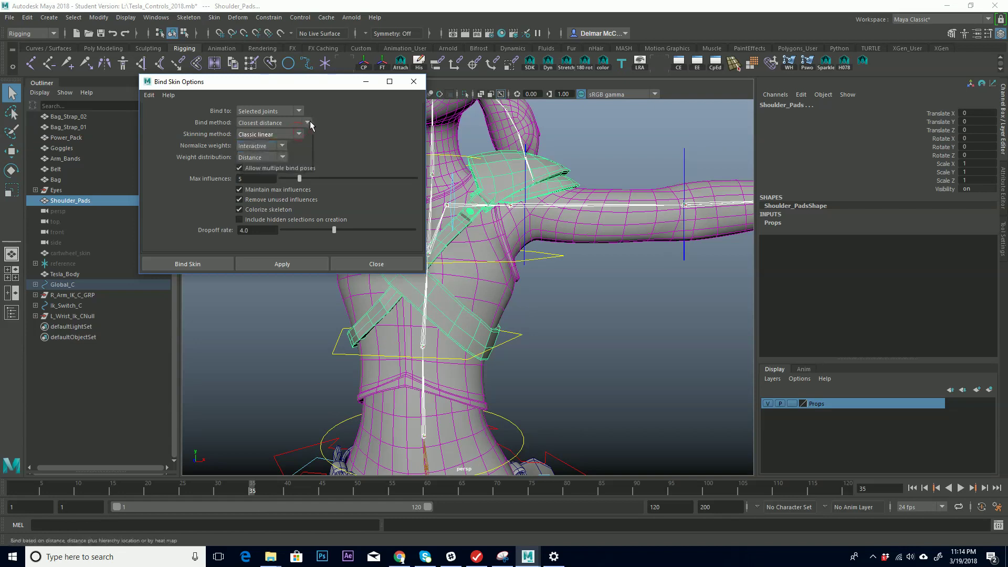
click(310, 123)
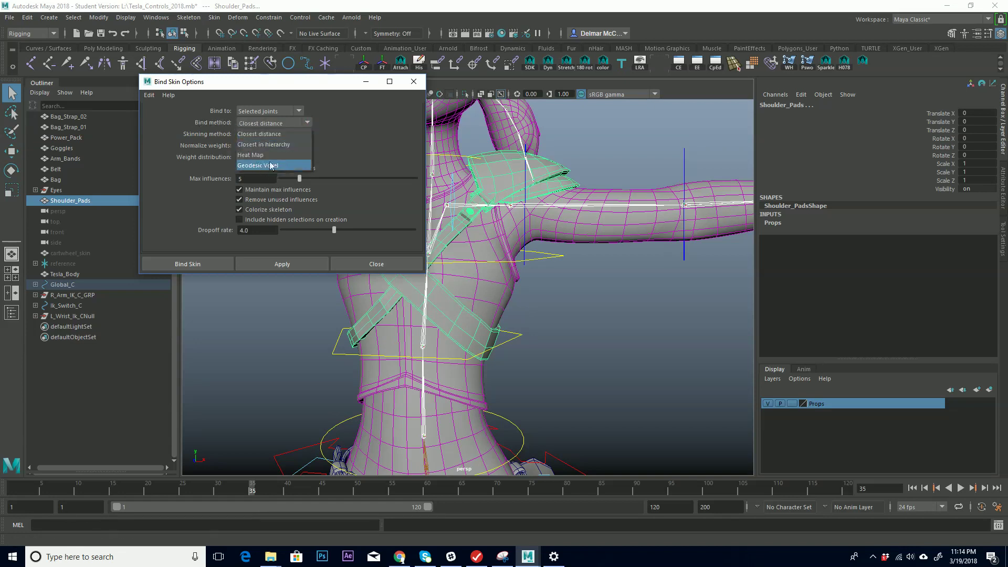
click(282, 133)
alt+drag(524, 211, 549, 208)
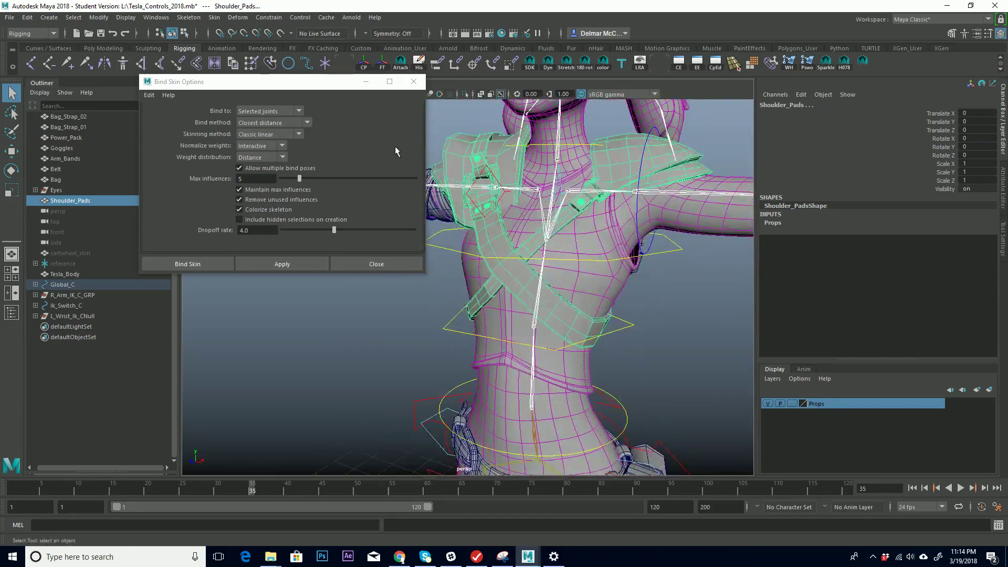
click(293, 263)
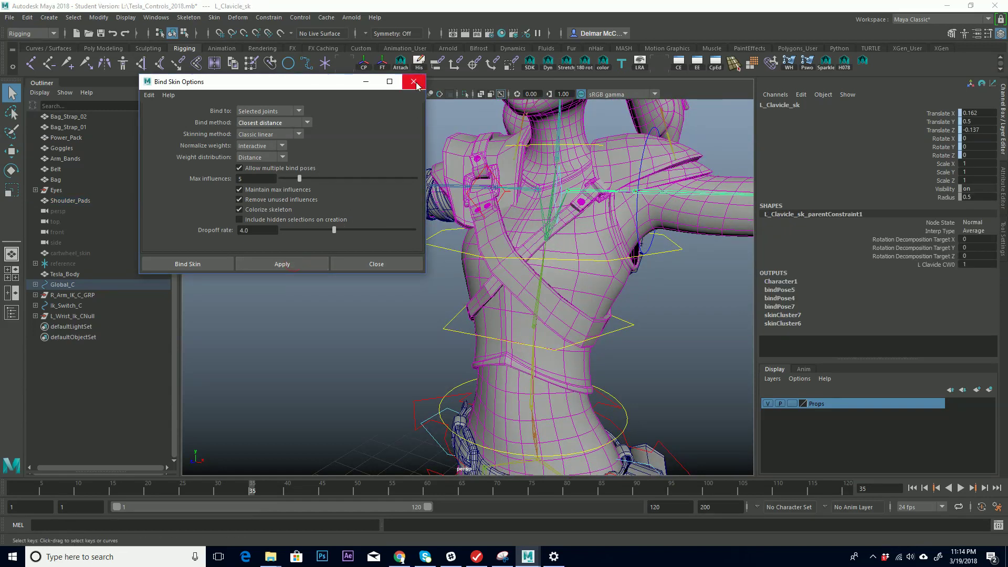
click(414, 81)
Select the body mesh as the weight source, then add the shoulder pads to the selection as the target
alt+drag(499, 158, 538, 182)
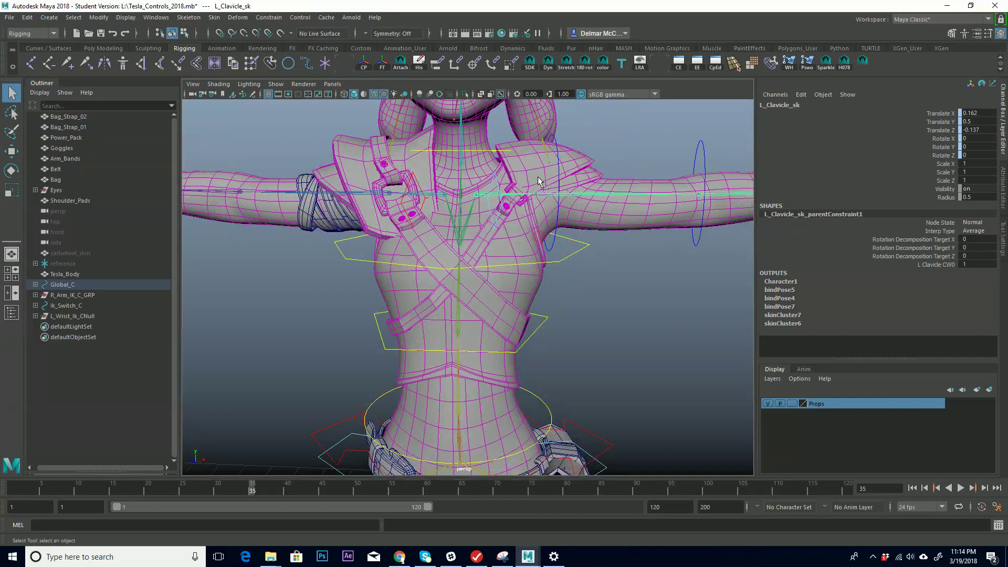
click(530, 164)
alt+drag(517, 225, 531, 257)
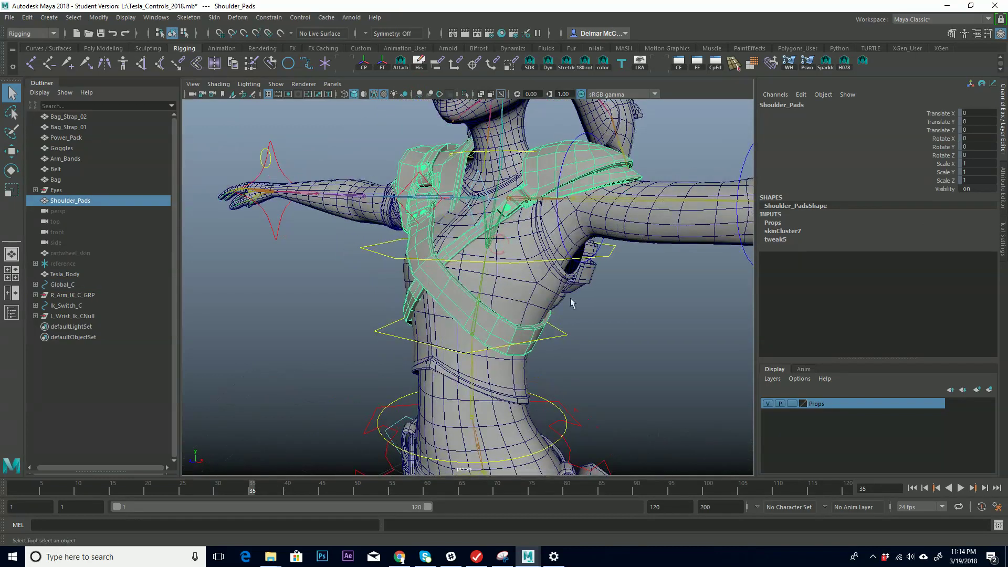
click(523, 286)
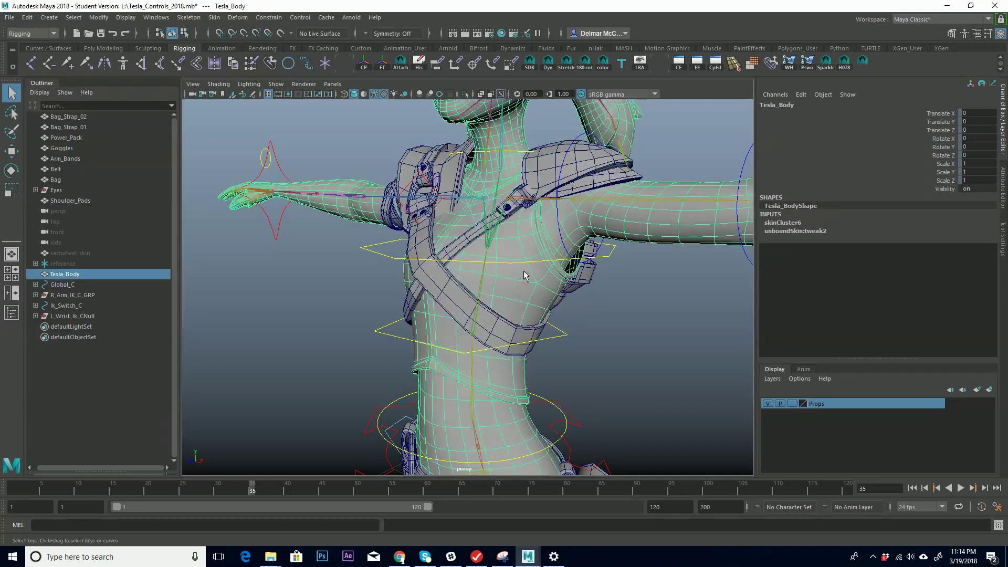
alt+drag(524, 281, 583, 293)
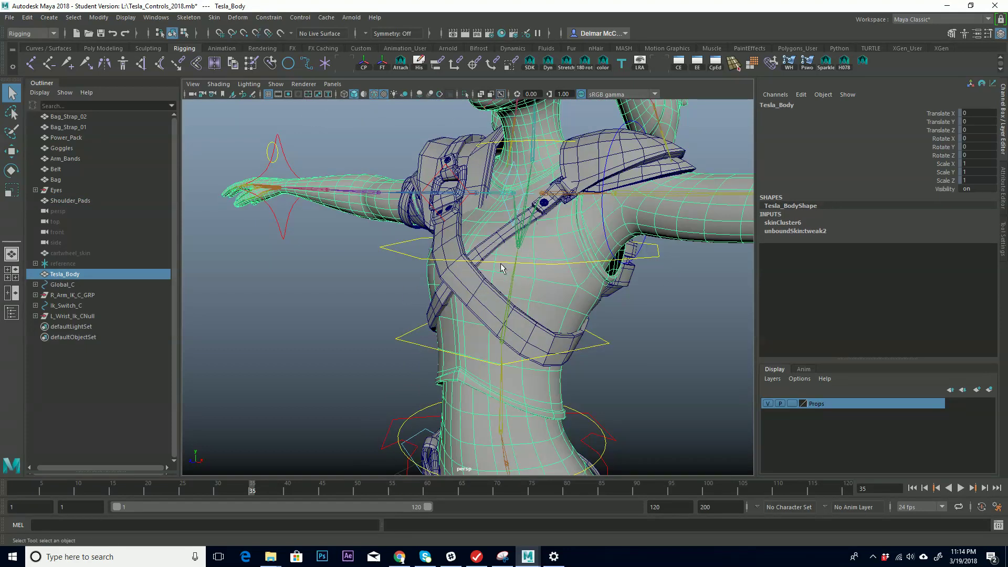
alt+drag(565, 239, 536, 314)
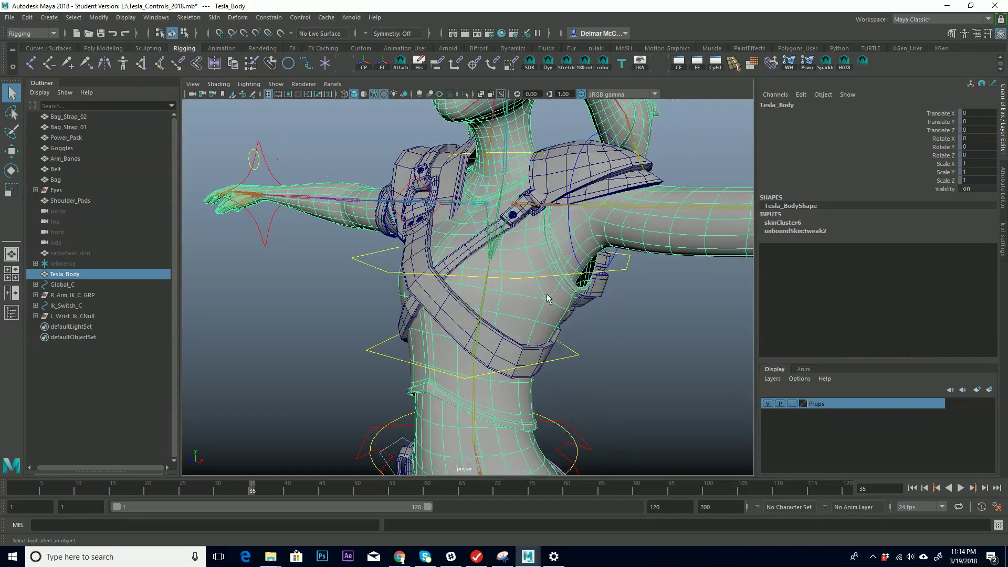
shift+click(429, 286)
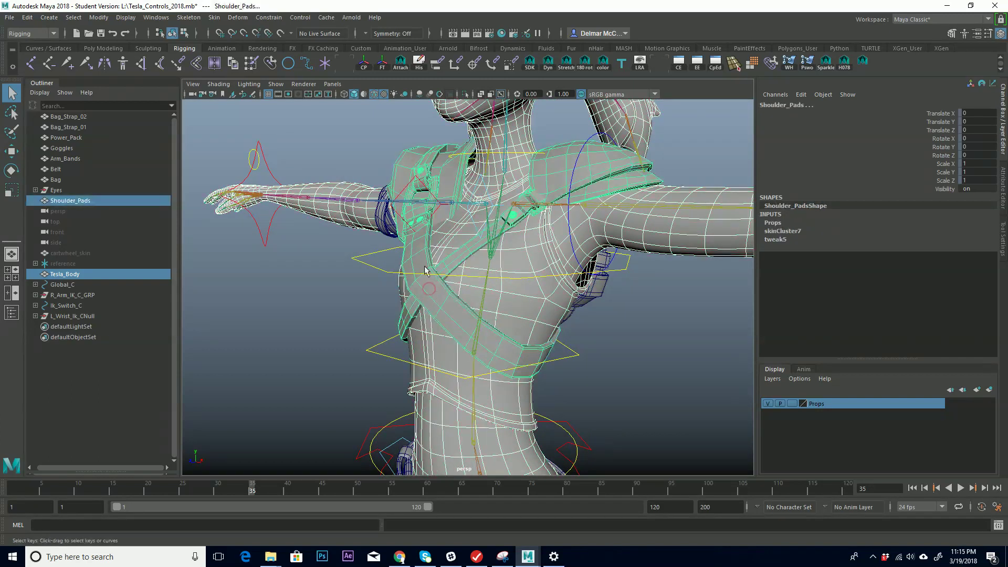
alt+drag(471, 220, 457, 276)
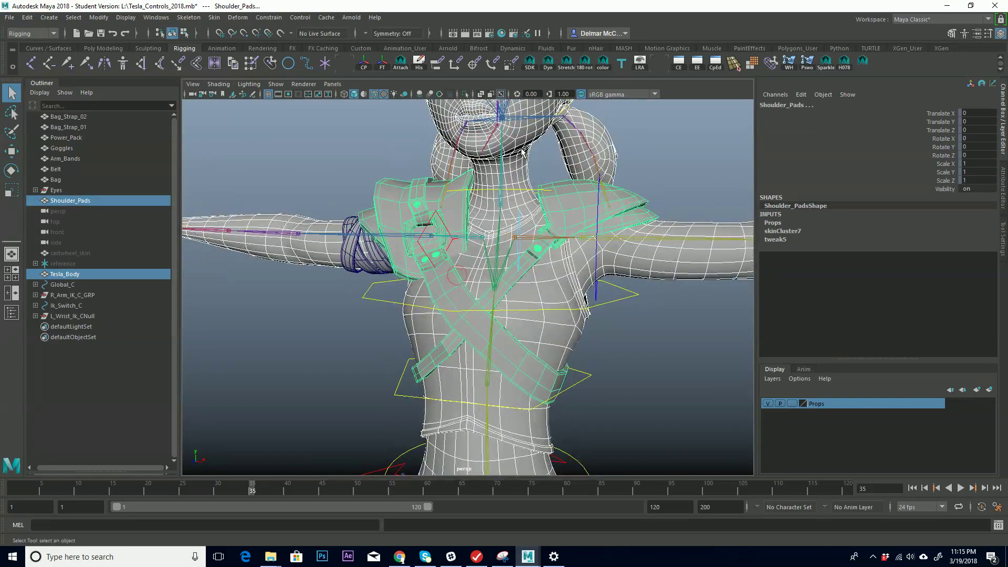
Copy the body's skin weights to the shoulder pads using Closest point on surface and Closest joint, then clear the selection
click(215, 19)
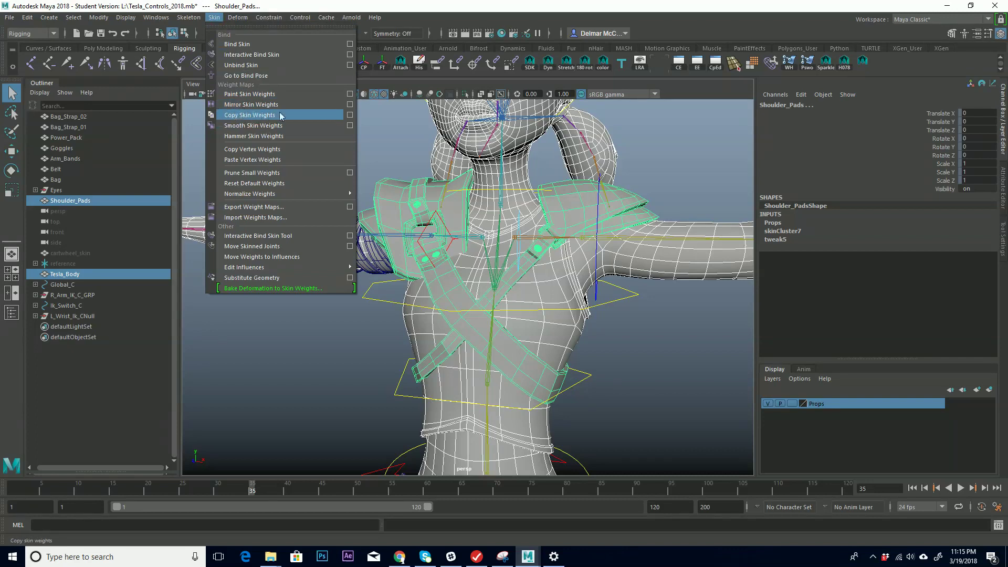
click(349, 115)
drag(286, 81, 771, 127)
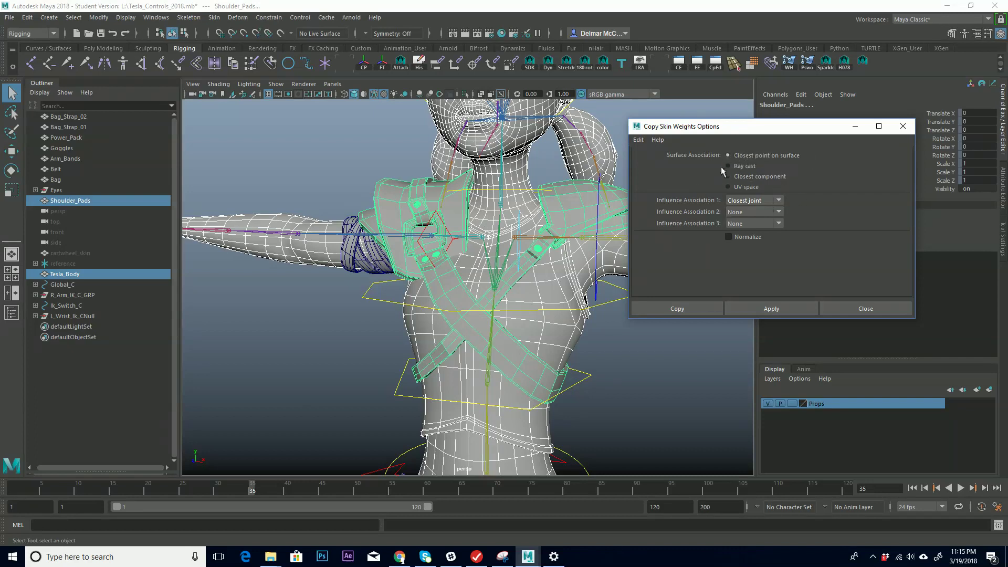
click(779, 201)
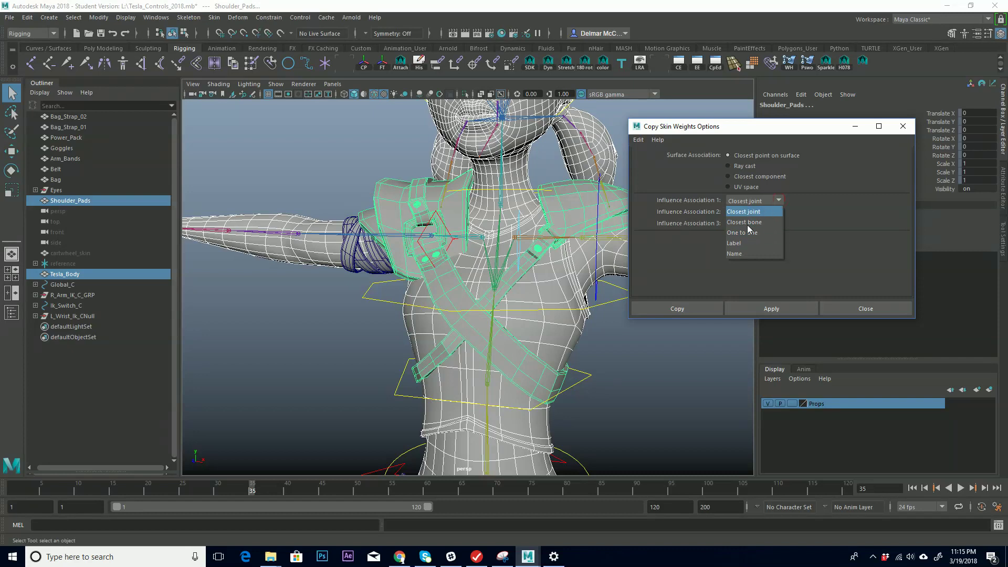
click(774, 212)
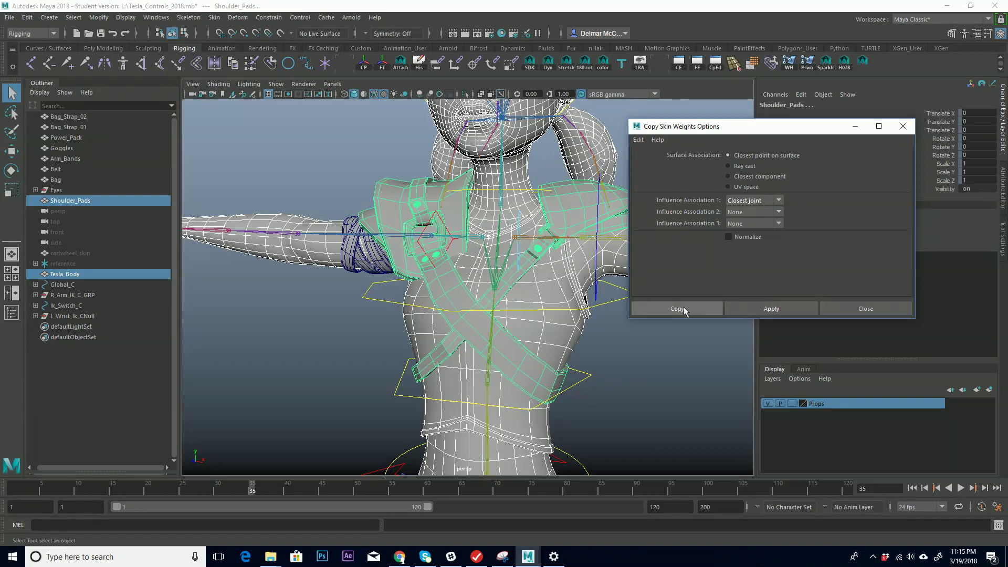
drag(722, 133, 707, 120)
click(660, 295)
alt+drag(630, 336, 676, 346)
click(676, 346)
Test the shoulder pad deformation by rotating the left clavicle control about Z, then undo the rotation
alt+middle_drag(578, 291, 611, 311)
alt+drag(554, 293, 523, 287)
alt+middle_drag(463, 303, 466, 268)
alt+right_drag(466, 270, 431, 278)
alt+drag(528, 280, 571, 275)
click(546, 235)
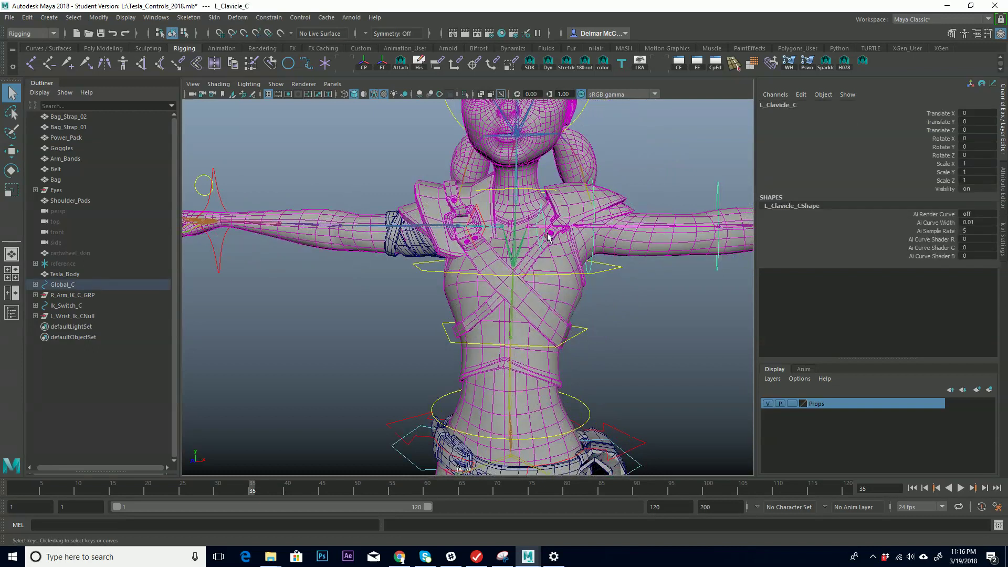
key(e)
mouse_move(526, 181)
mouse_down()
mouse_move(486, 170)
mouse_move(516, 171)
mouse_up()
key(ctrl+z)
key(ctrl+z)
key(ctrl+z)
key(ctrl+z)
key(ctrl+z)
key(ctrl+z)
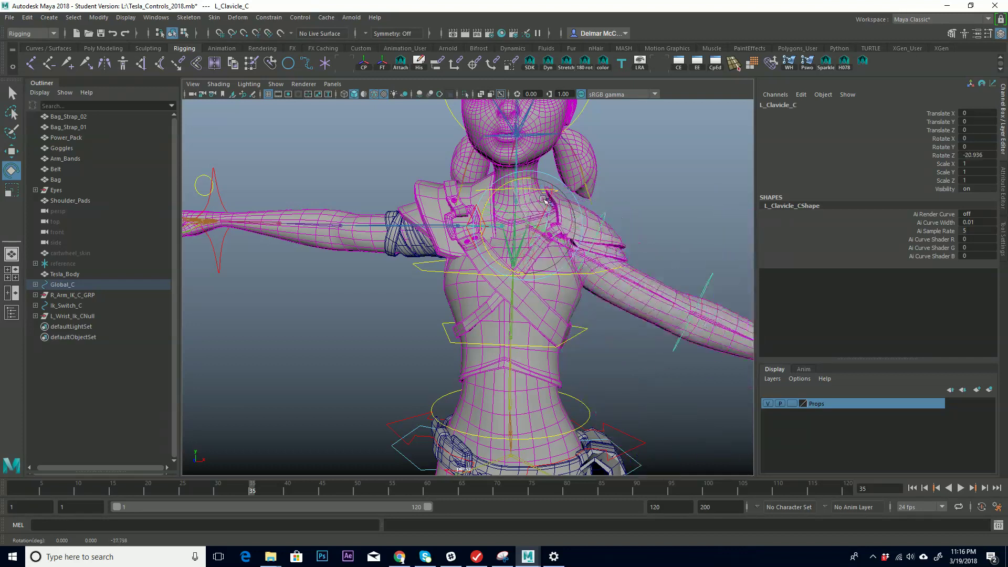
Test the other shoulder pad by rotating the right clavicle control on several axes, then undo the rotations
alt+middle_drag(551, 175, 570, 209)
alt+right_drag(569, 209, 682, 202)
click(540, 206)
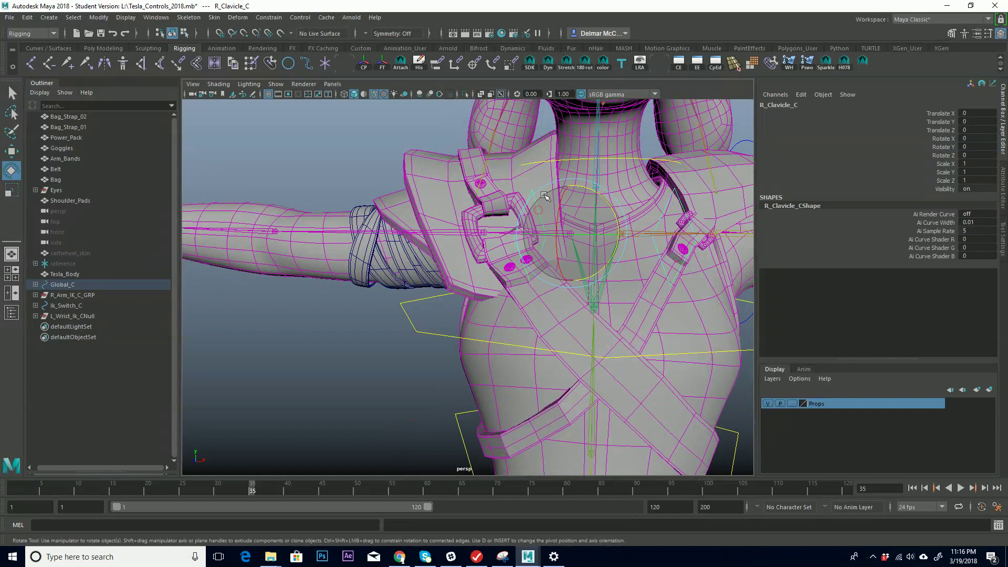
mouse_move(589, 192)
mouse_down()
mouse_move(594, 198)
mouse_move(581, 184)
mouse_move(591, 202)
mouse_move(576, 189)
mouse_up()
alt+drag(381, 220, 449, 258)
drag(384, 182, 410, 267)
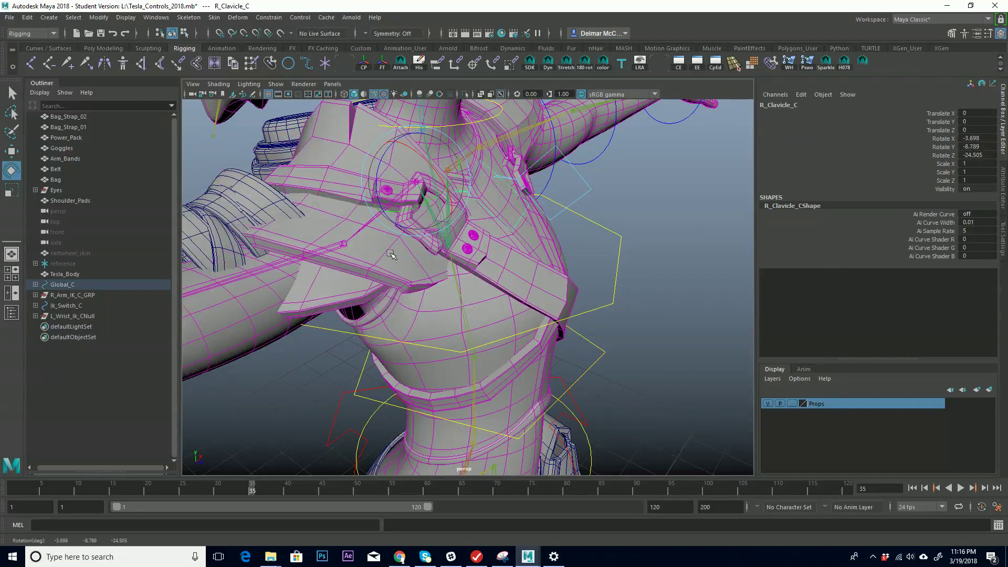
key(ctrl+z)
key(ctrl+z)
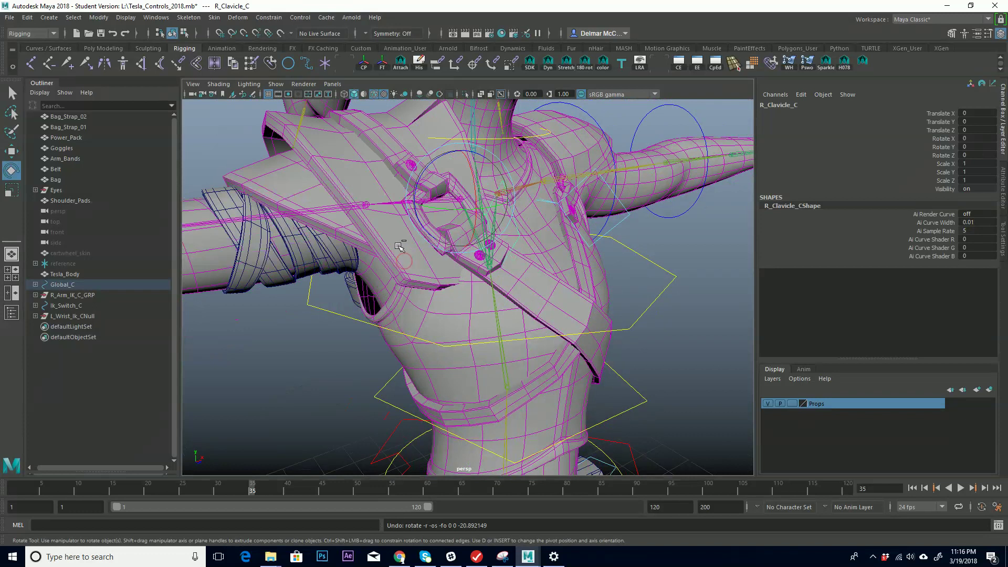
Rotate the right clavicle control about Z once more to inspect the pad and buckle deformation, then undo it
alt+drag(457, 259, 399, 247)
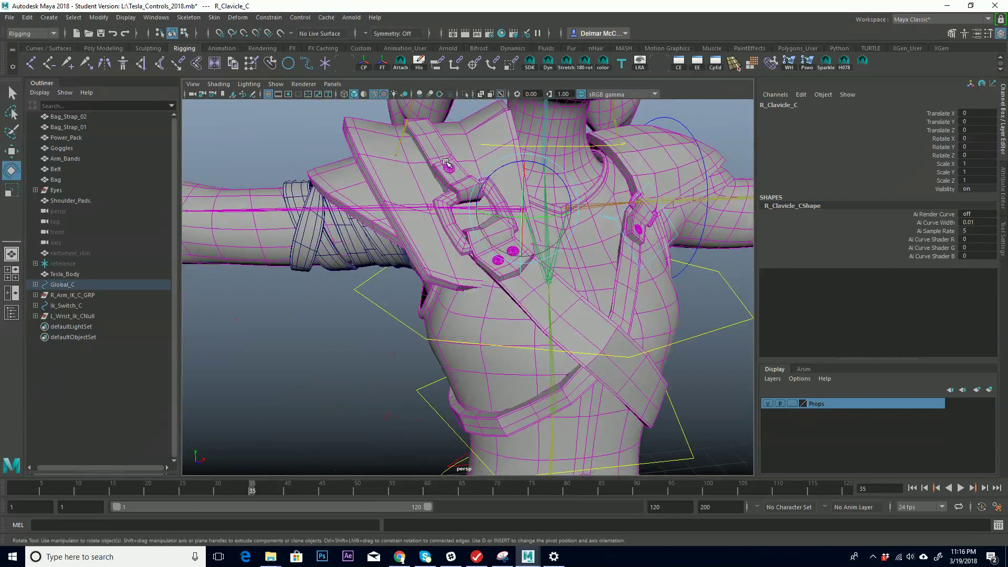
alt+drag(426, 217, 420, 234)
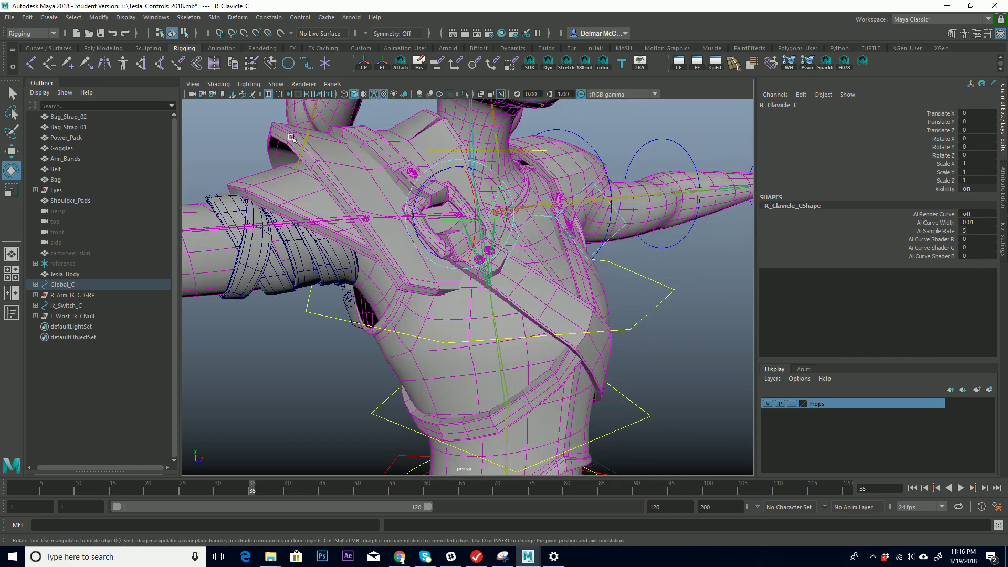
alt+drag(452, 259, 418, 193)
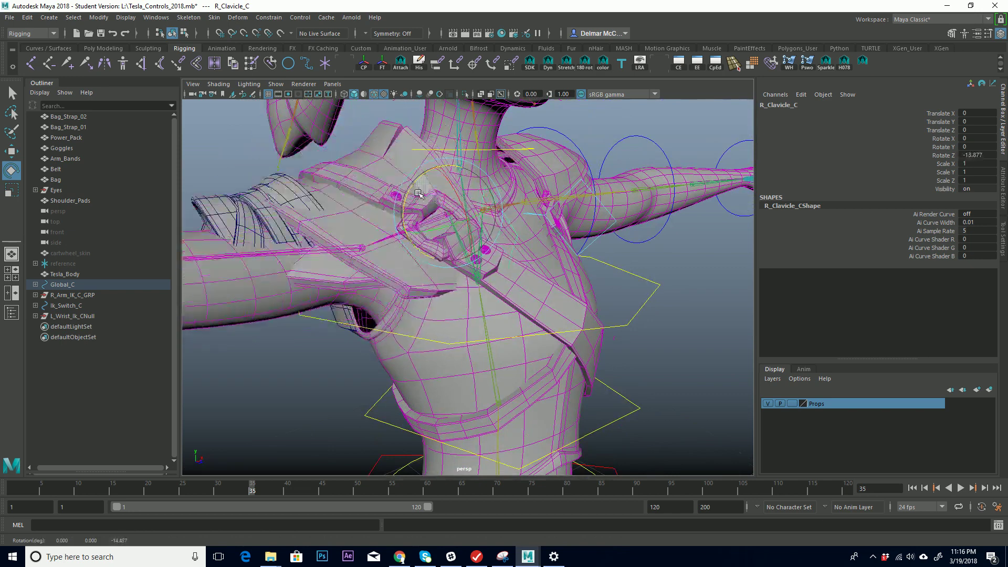
key(ctrl+z)
alt+drag(438, 247, 476, 263)
alt+drag(431, 202, 443, 201)
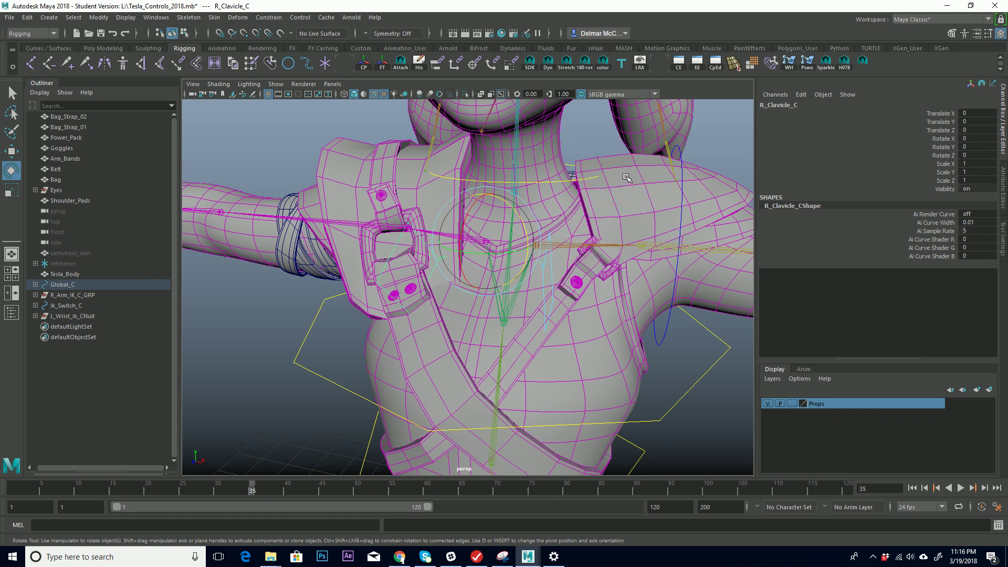
Start Paint Skin Weights on the shoulder pads, show its tool settings, adjust the brush size, and set the paint operation to Add
click(645, 160)
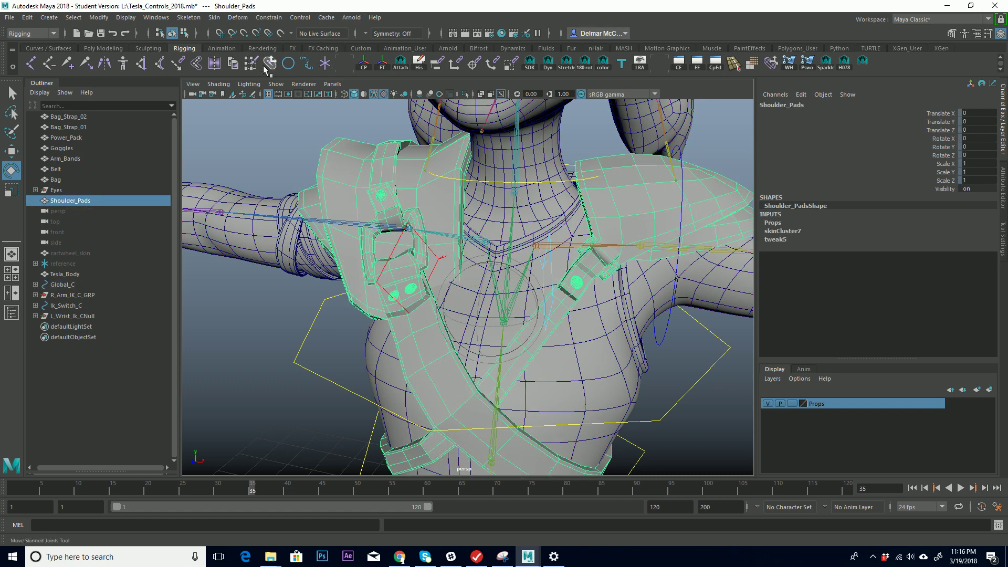
click(270, 64)
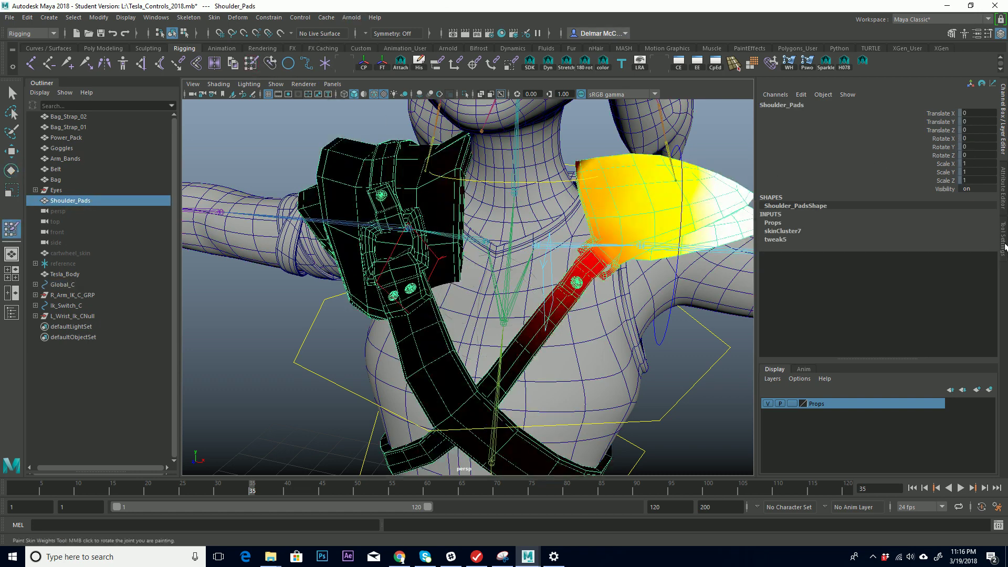
click(1003, 249)
alt+drag(551, 160, 578, 181)
scroll(609, 157, up, 4)
alt+middle_drag(622, 145, 561, 227)
mouse_move(503, 163)
alt+mouse_down()
mouse_move(516, 162)
mouse_move(500, 168)
alt+mouse_up()
key(b)
click(907, 310)
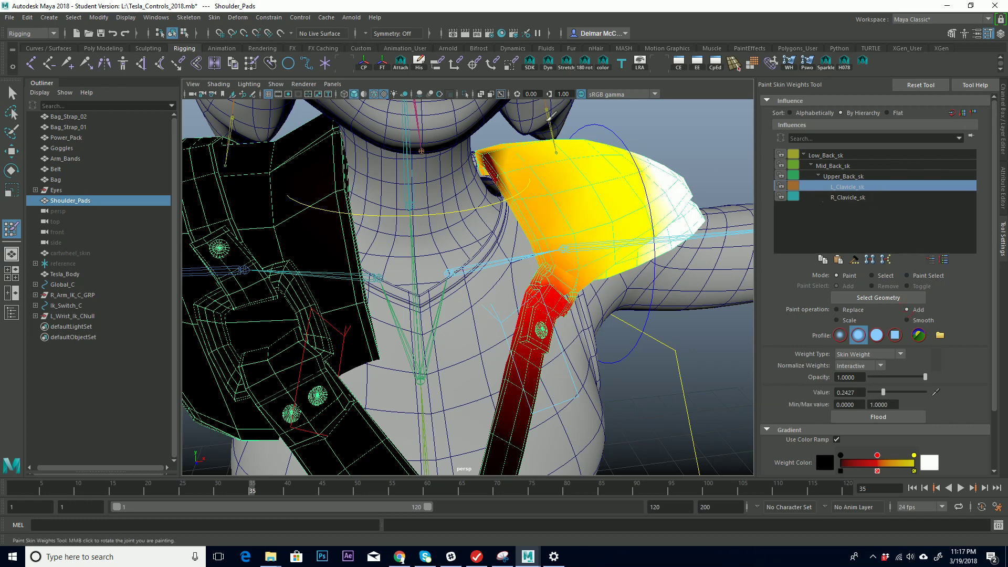
Paint additional L_Clavicle_sk weight over the front and back of the left shoulder pad, using Add at a value of 0.2427
mouse_move(506, 162)
mouse_down()
mouse_move(491, 158)
mouse_move(502, 165)
mouse_move(493, 160)
mouse_move(494, 174)
mouse_up()
mouse_move(557, 180)
alt+mouse_down()
mouse_move(581, 175)
mouse_move(562, 189)
mouse_move(607, 185)
mouse_move(473, 236)
mouse_move(575, 220)
mouse_move(630, 239)
mouse_move(604, 304)
mouse_move(641, 265)
mouse_move(648, 218)
alt+mouse_up()
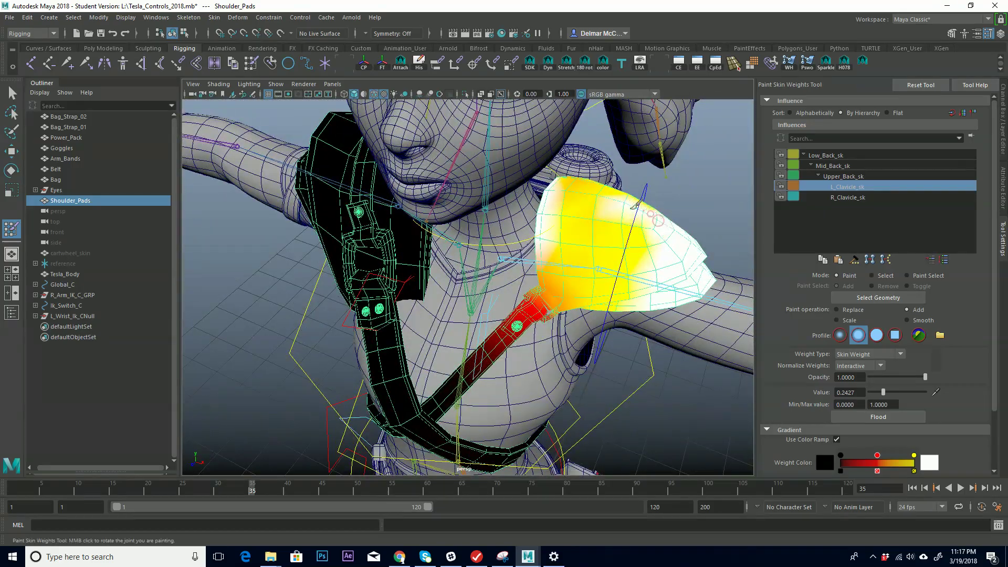
mouse_move(606, 193)
alt+mouse_down()
mouse_move(481, 183)
mouse_move(495, 182)
alt+mouse_up()
mouse_move(566, 278)
mouse_down()
mouse_move(557, 286)
mouse_move(569, 272)
mouse_move(570, 303)
mouse_up()
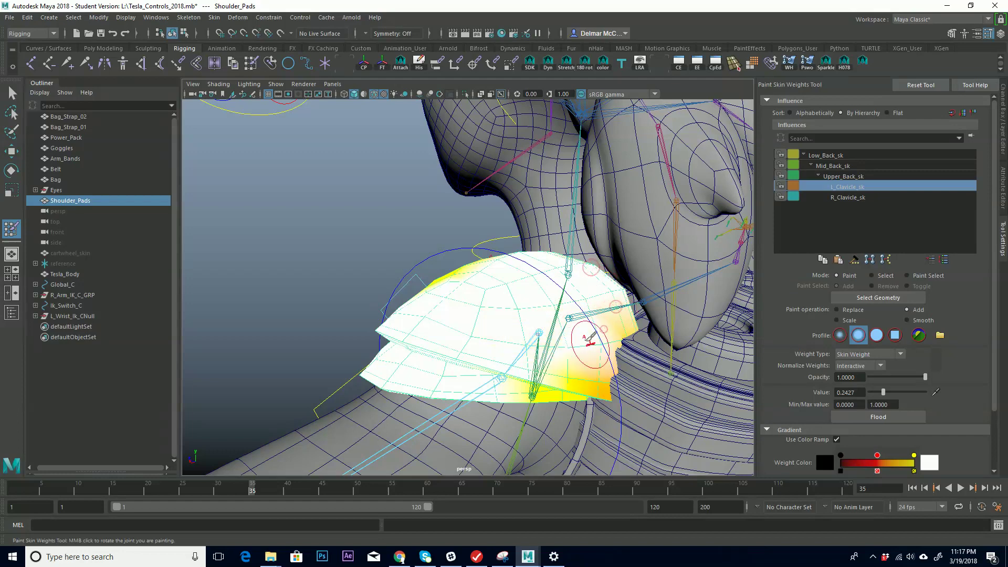
alt+drag(555, 366, 641, 269)
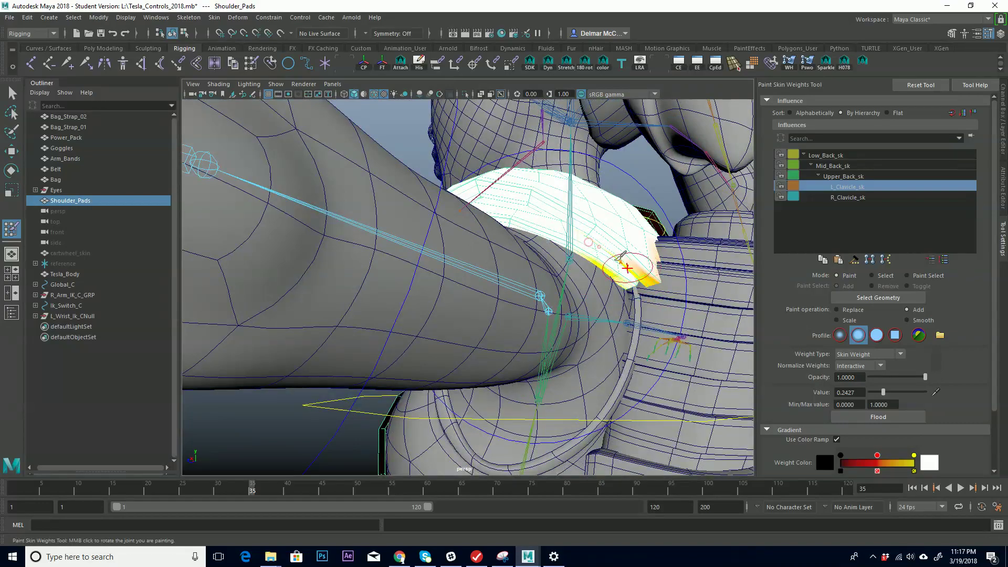
alt+drag(530, 223, 679, 269)
alt+right_drag(620, 254, 540, 242)
alt+drag(540, 242, 589, 250)
alt+middle_drag(588, 249, 619, 207)
alt+drag(619, 207, 639, 206)
alt+right_drag(639, 207, 603, 229)
alt+middle_drag(603, 229, 585, 238)
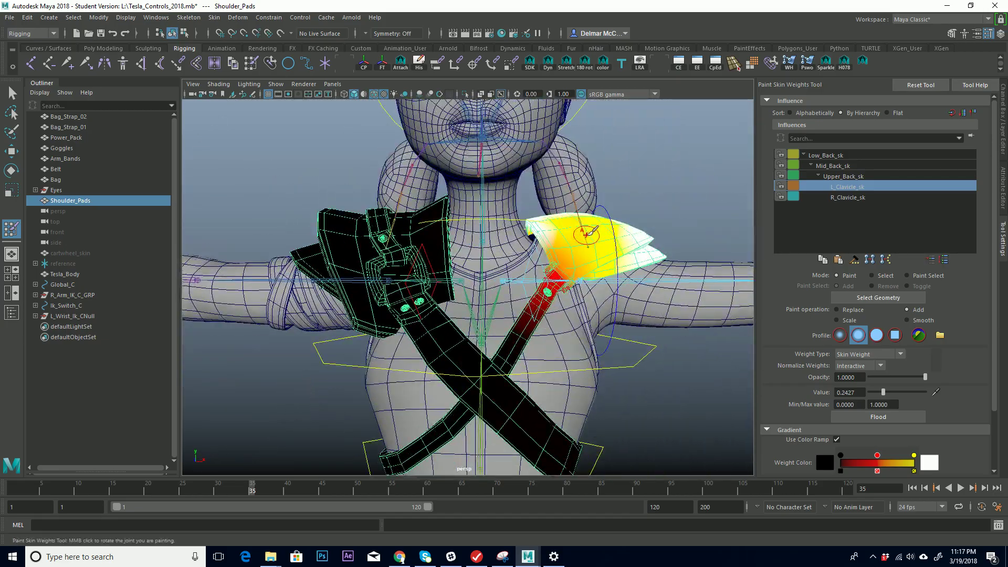
Test the shoulder pad deformation by rotating the Upper_Back_C control, then undo the rotation
key(e)
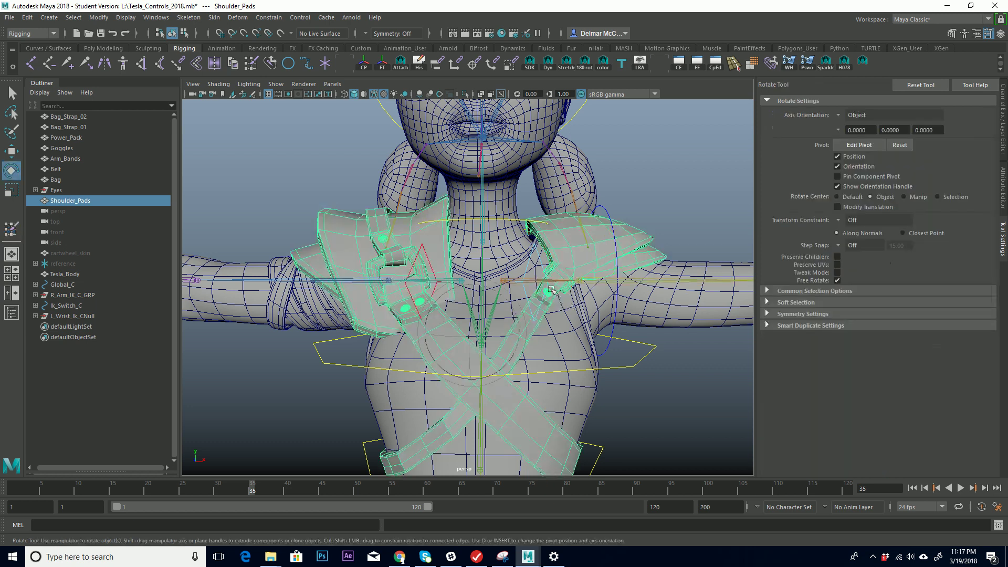
alt+drag(551, 289, 621, 310)
click(576, 280)
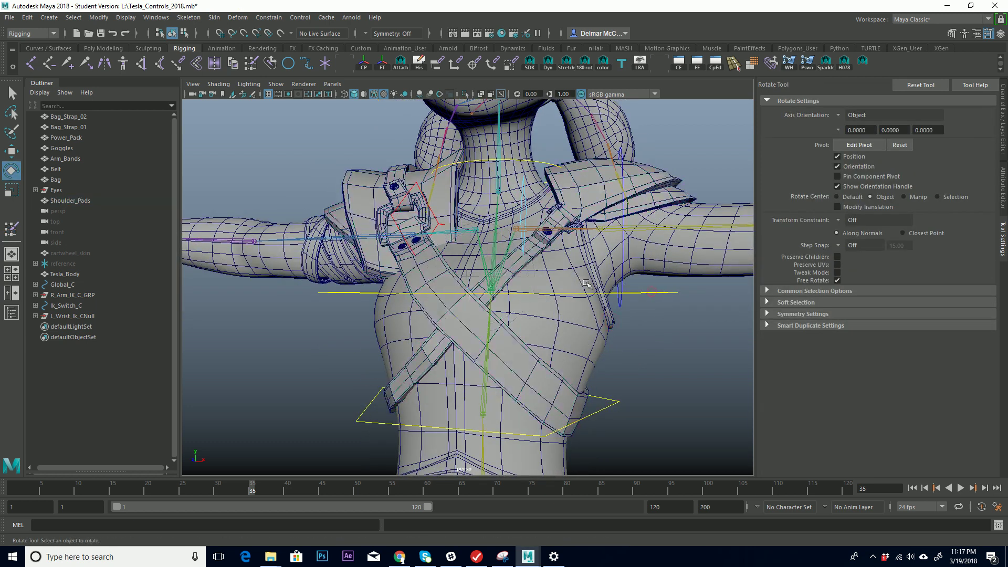
click(651, 292)
mouse_move(524, 277)
mouse_down()
mouse_move(531, 284)
mouse_move(508, 285)
mouse_up()
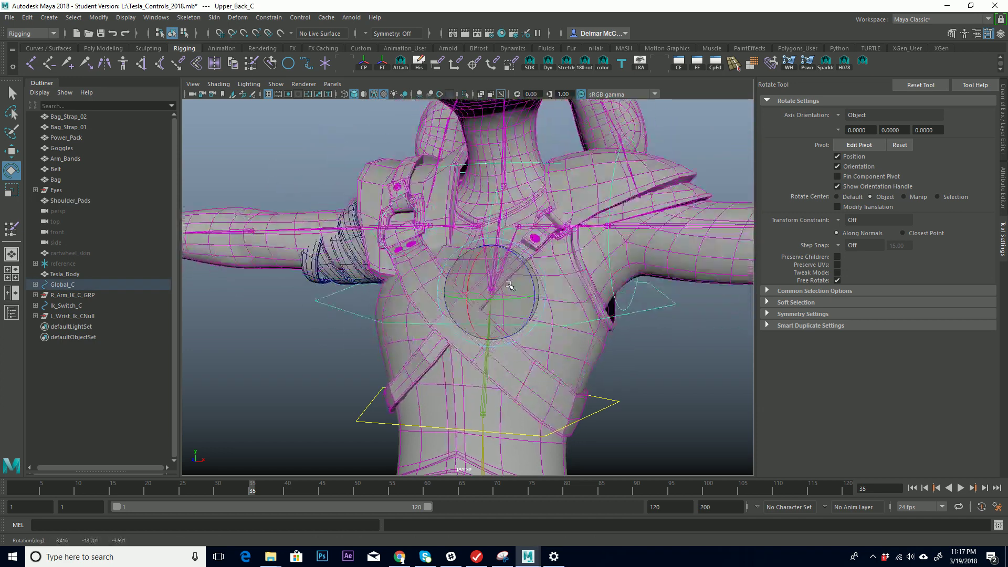
key(ctrl+z)
Test how the pads and straps follow the spine by rotating the Mid_Back_C control, then undo the rotation
click(629, 405)
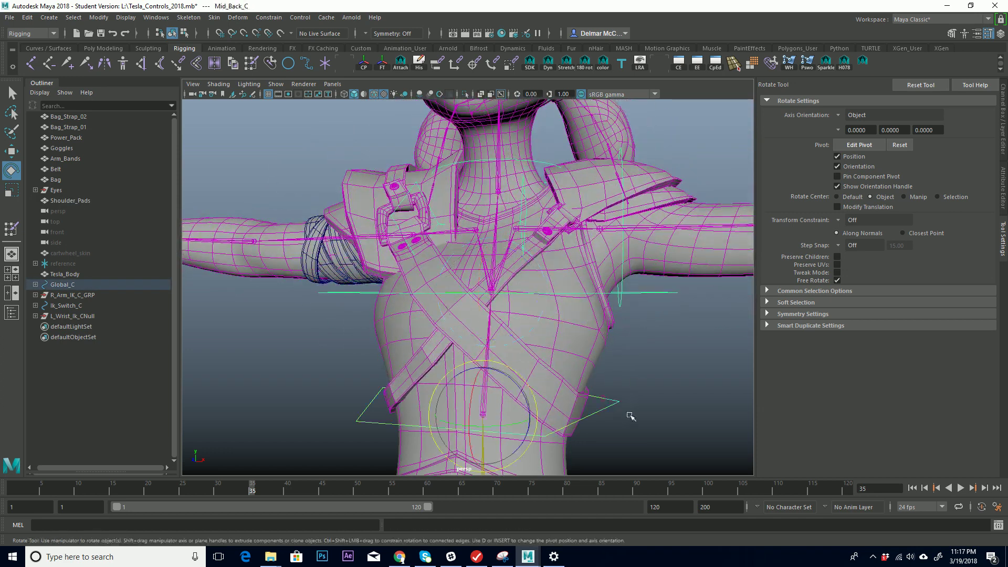
mouse_move(507, 404)
mouse_down()
mouse_move(492, 397)
mouse_move(508, 395)
mouse_up()
key(ctrl+z)
key(ctrl+z)
key(ctrl+z)
key(ctrl+z)
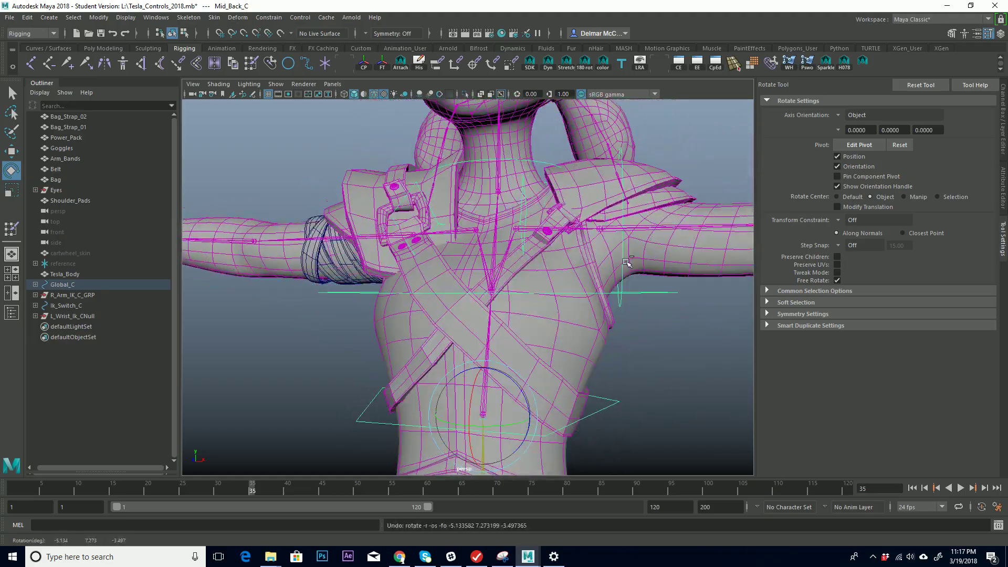
Rotate the right clavicle control to check the buckled shoulder pad's deformation, then undo it
click(447, 219)
drag(451, 221, 491, 229)
key(ctrl+z)
Select one vertex on the lower edge of the right shoulder pad and grow the selection to its whole connected shell
alt+drag(393, 233, 462, 262)
alt+drag(318, 241, 469, 271)
click(469, 273)
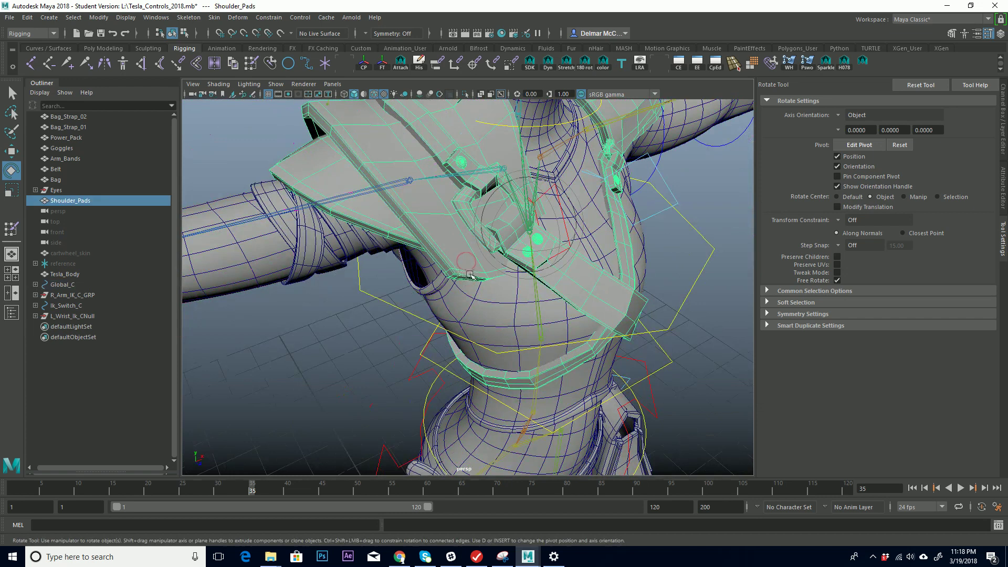
key(F8)
key(x)
right_drag(465, 235, 433, 245)
key(ctrl+z)
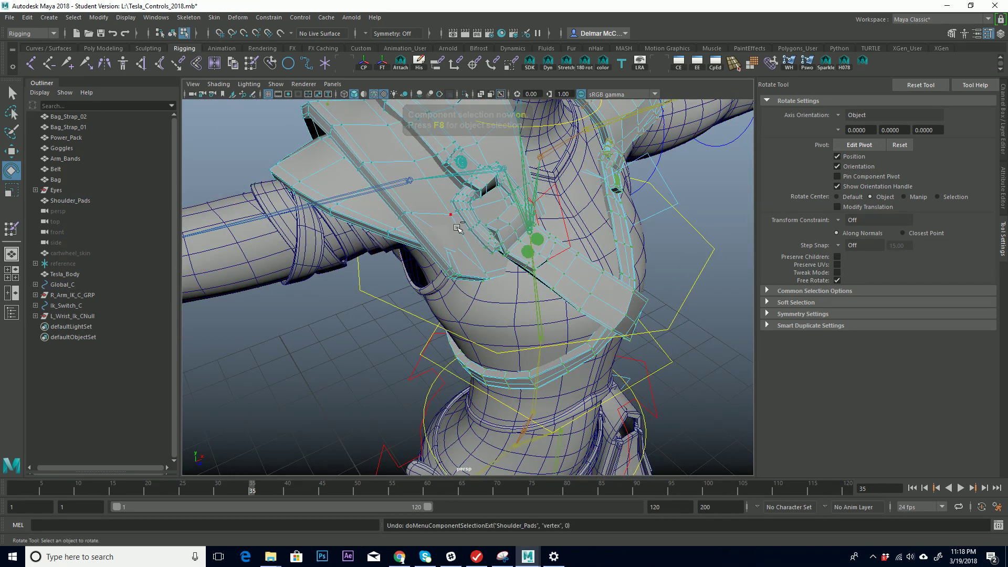
click(462, 267)
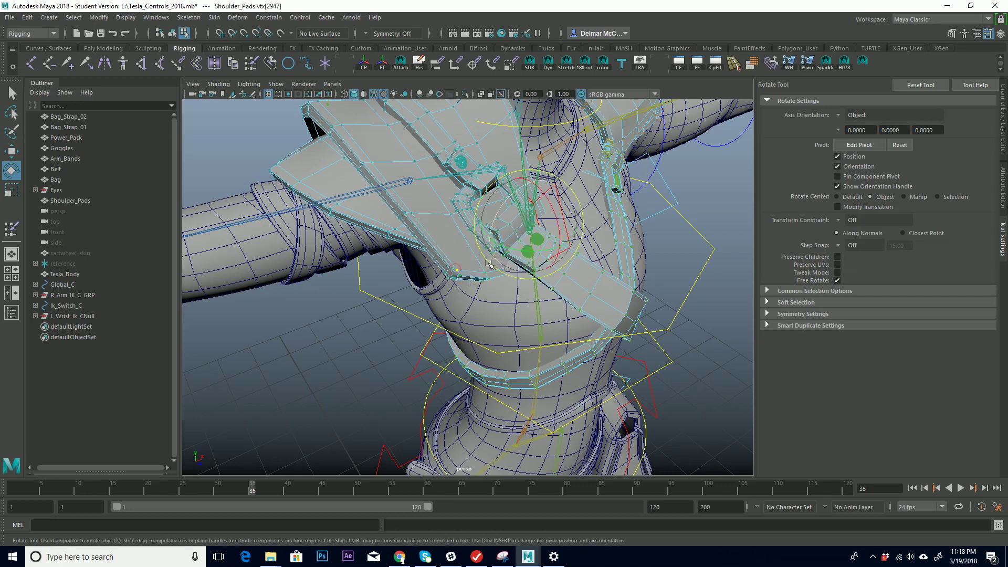
alt+drag(475, 261, 463, 197)
key(shift+period)
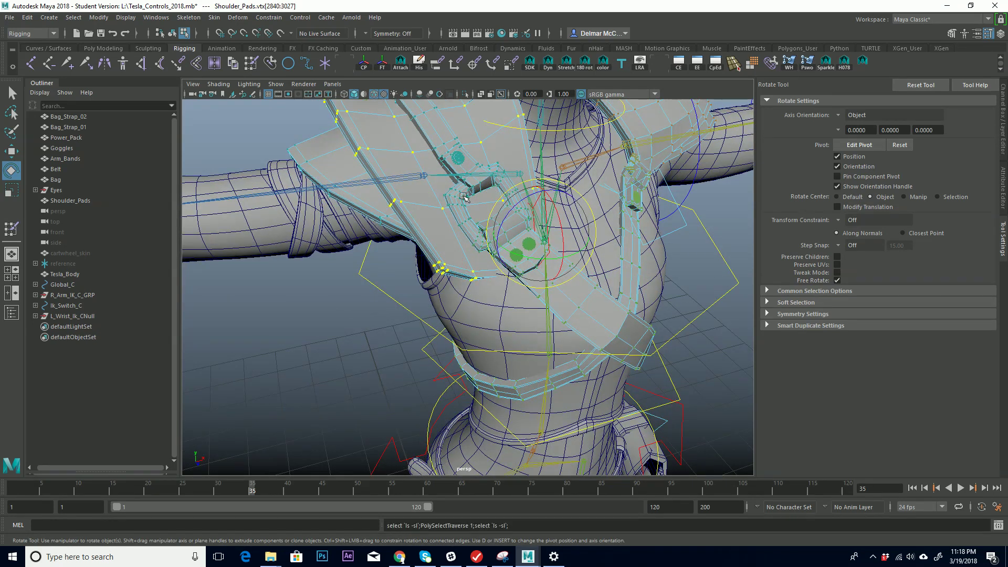
Set the R_Clavicle_sk smooth skin weight of all selected pad vertices to 1 in the Component Editor, then close the editor
key(i)
click(714, 63)
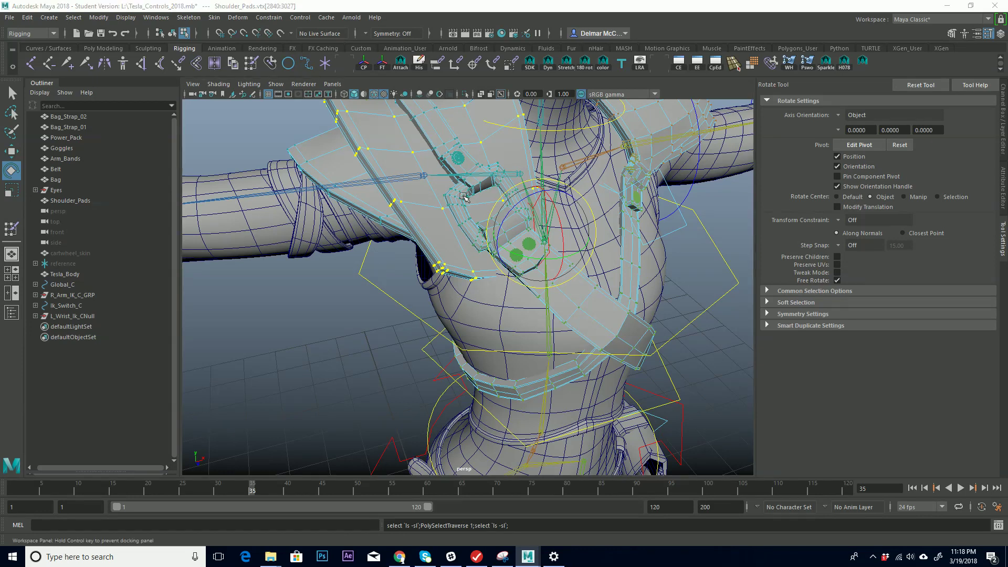
drag(1007, 74, 522, 51)
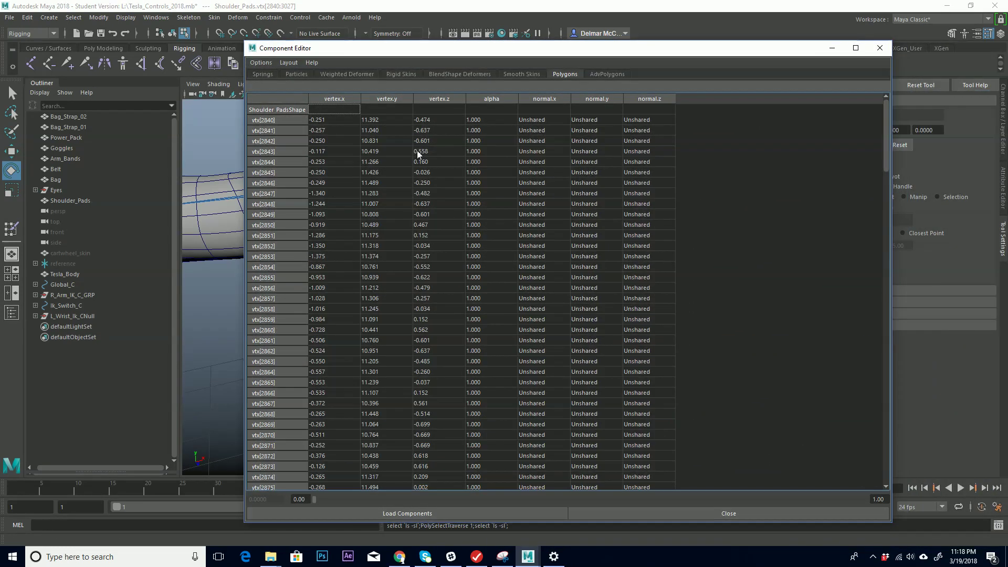
click(531, 74)
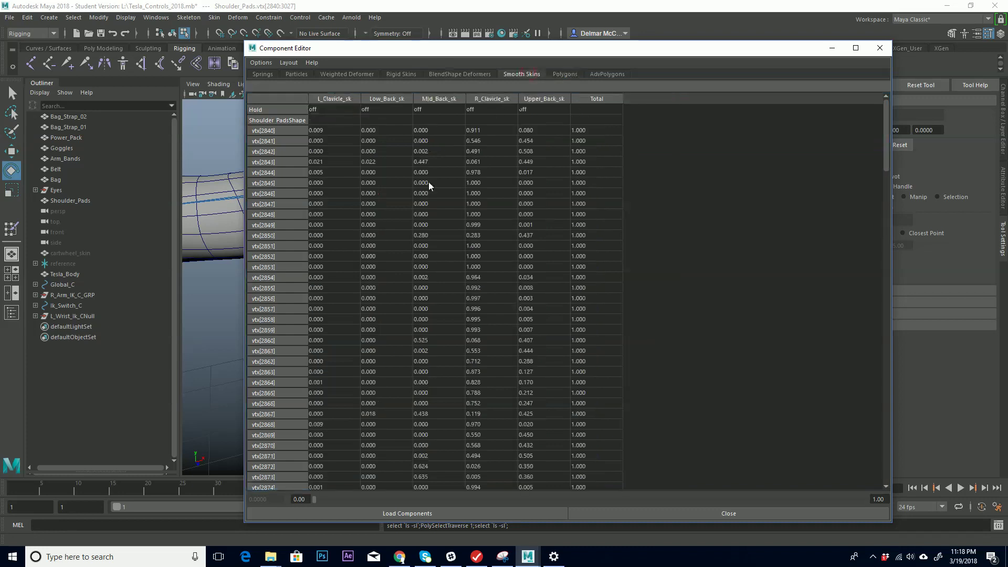
drag(461, 52, 751, 52)
drag(782, 130, 792, 515)
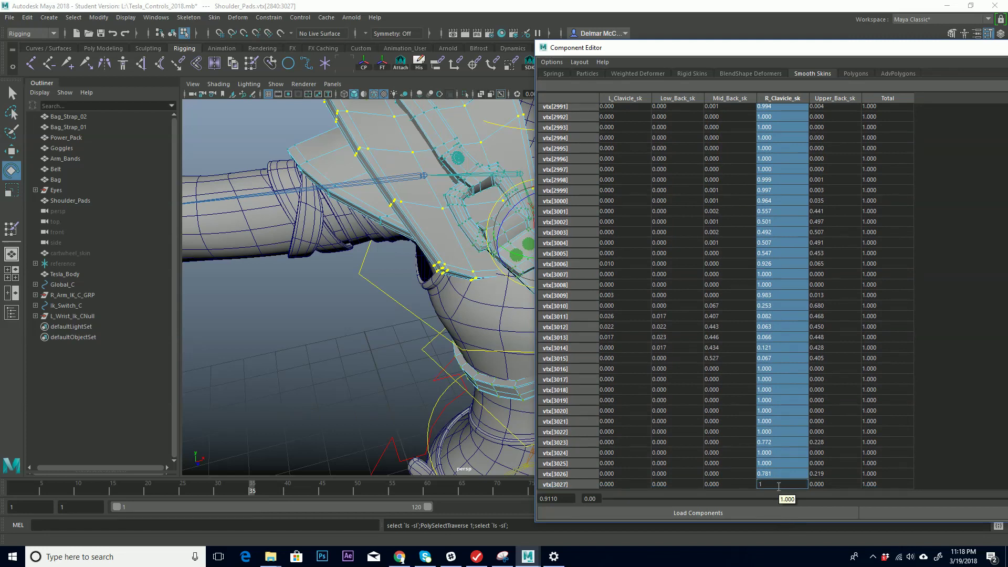
text(1)
key(Return)
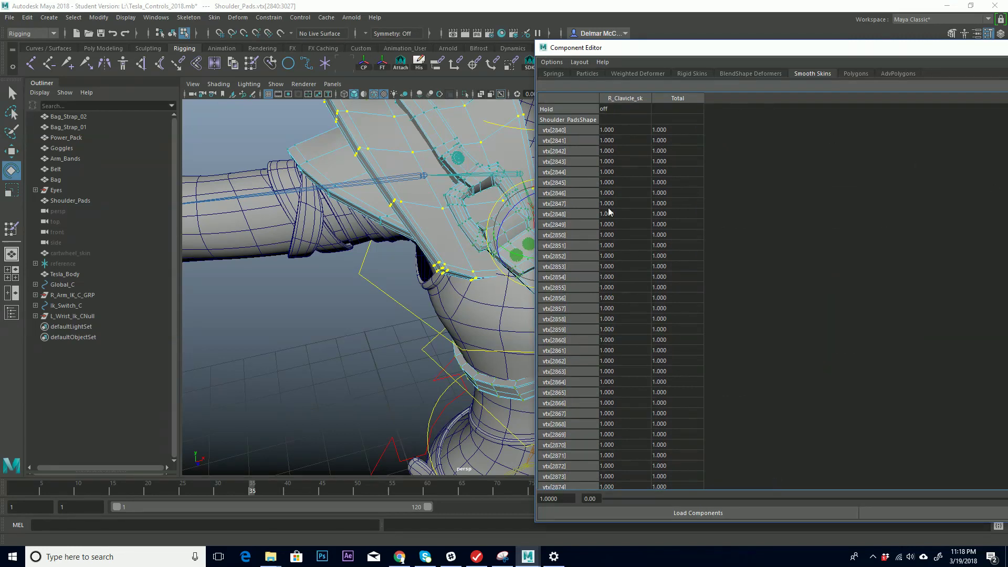
drag(864, 52, 773, 52)
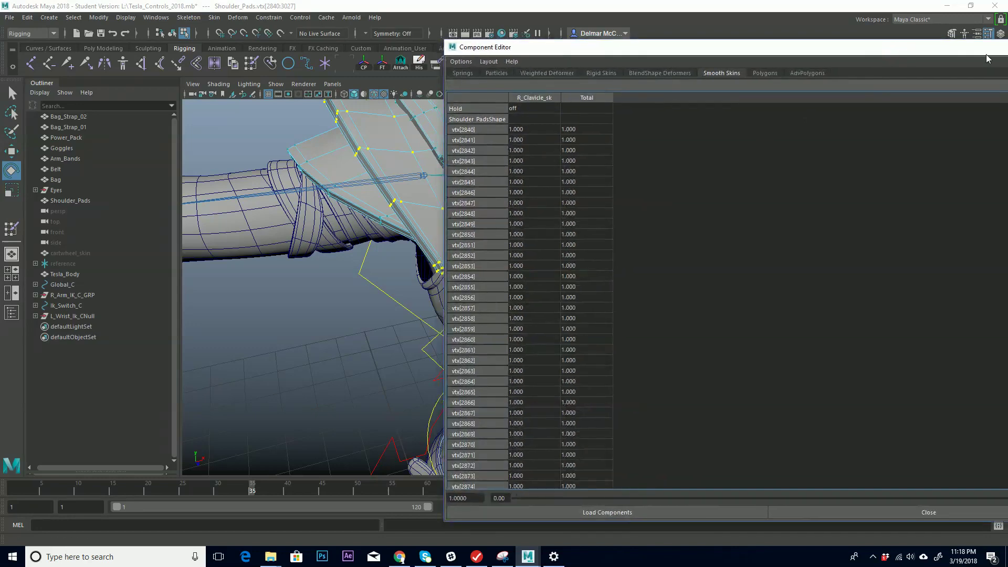
click(1007, 49)
Return to object selection and rotate the R_Clavicle_C control to test the reweighted right pad, then undo the rotation
alt+middle_drag(397, 242, 447, 256)
alt+drag(541, 274, 435, 257)
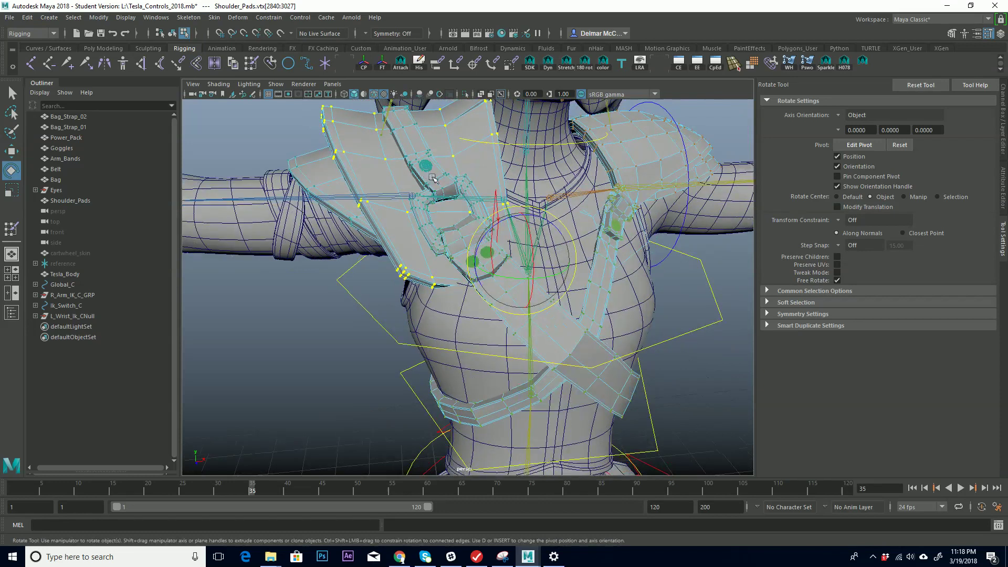
alt+drag(454, 229, 522, 185)
key(q)
key(F8)
click(492, 213)
key(e)
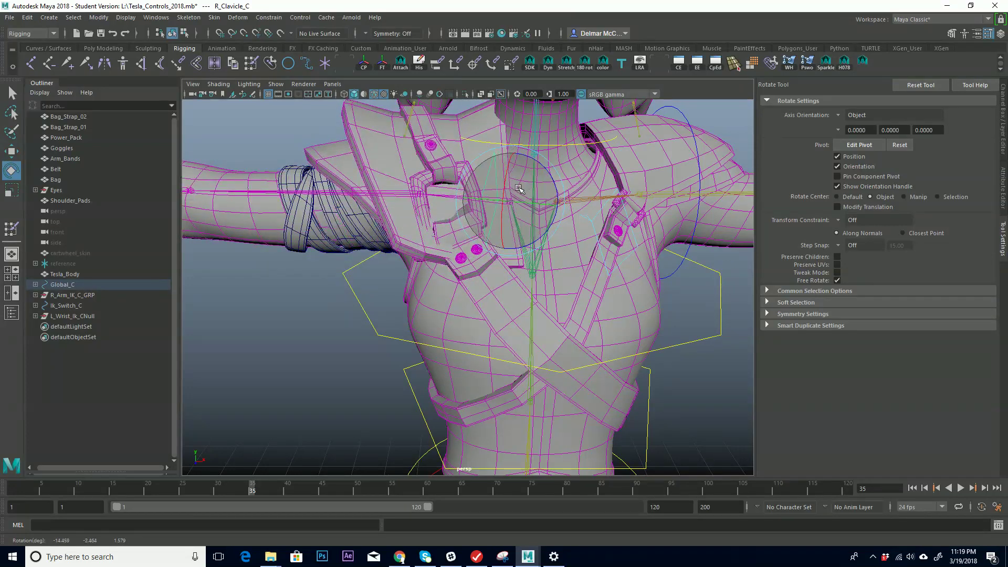
key(ctrl+z)
Check the reweighted shoulder pads and straps from the front by rotating the Mid_Back_C control, then undo the rotation
alt+middle_drag(513, 207, 560, 183)
scroll(562, 210, down, 4)
mouse_move(568, 264)
alt+mouse_down()
mouse_move(512, 254)
mouse_move(571, 247)
mouse_move(561, 247)
alt+mouse_up()
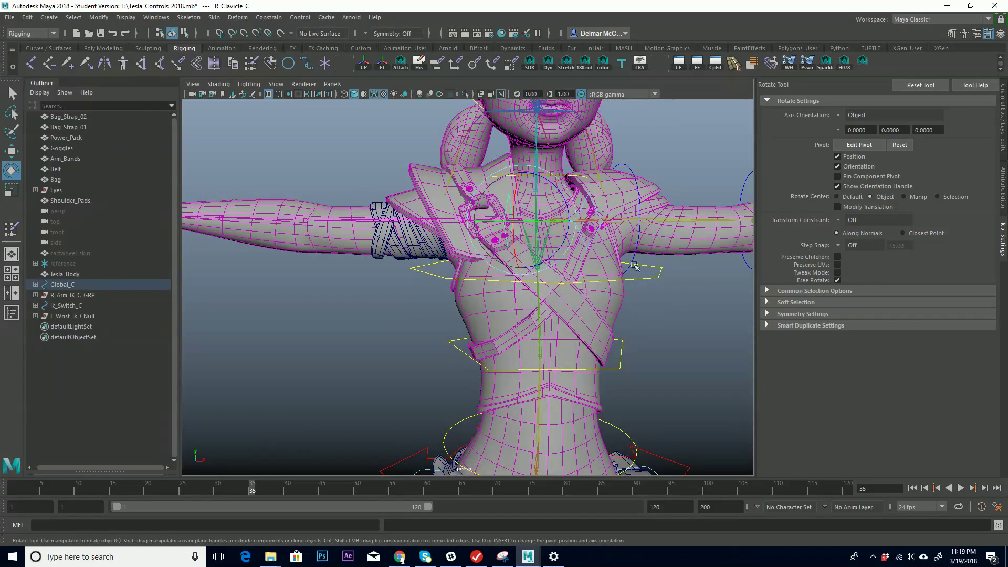
alt+drag(658, 275, 651, 304)
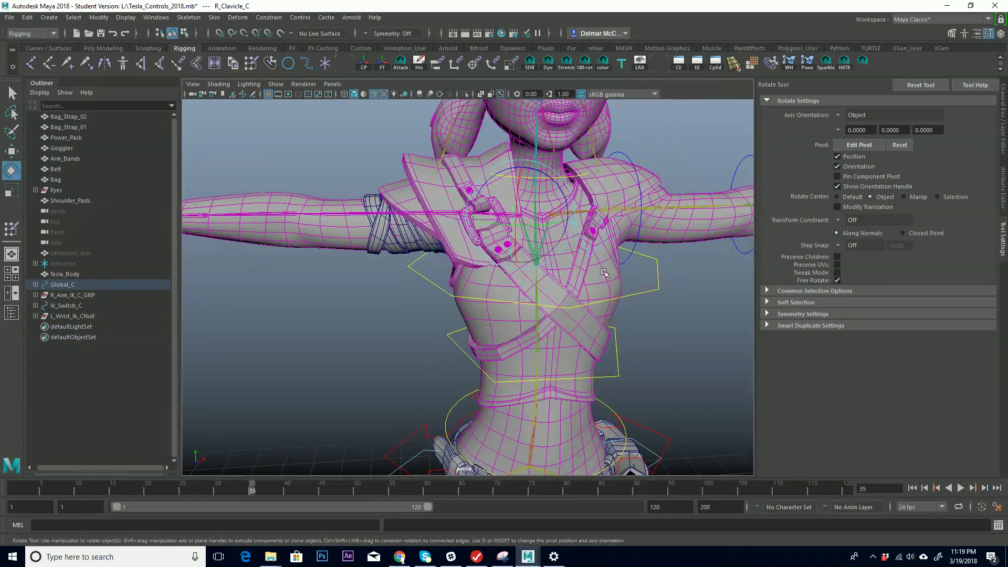
alt+middle_drag(652, 304, 662, 290)
alt+drag(662, 290, 668, 290)
drag(568, 252, 584, 248)
click(632, 346)
mouse_move(574, 337)
mouse_down()
mouse_move(576, 353)
mouse_move(577, 333)
mouse_up()
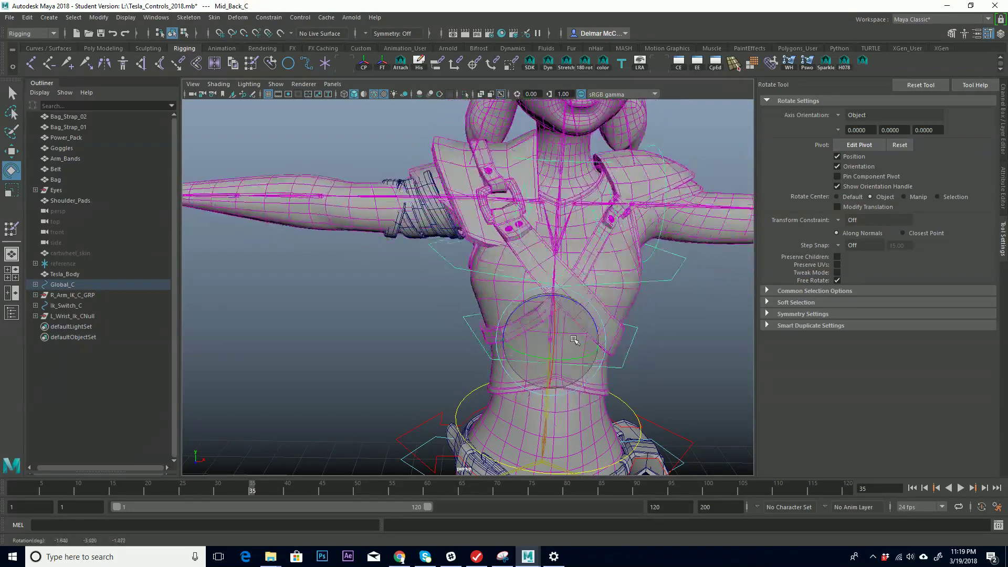
key(ctrl+z)
drag(577, 239, 593, 286)
Bind the Arm_Bands mesh to the R_Shoulder_sk joint with Bind Skin
alt+middle_drag(601, 287, 594, 314)
alt+drag(594, 313, 471, 219)
alt+drag(468, 259, 538, 268)
click(482, 272)
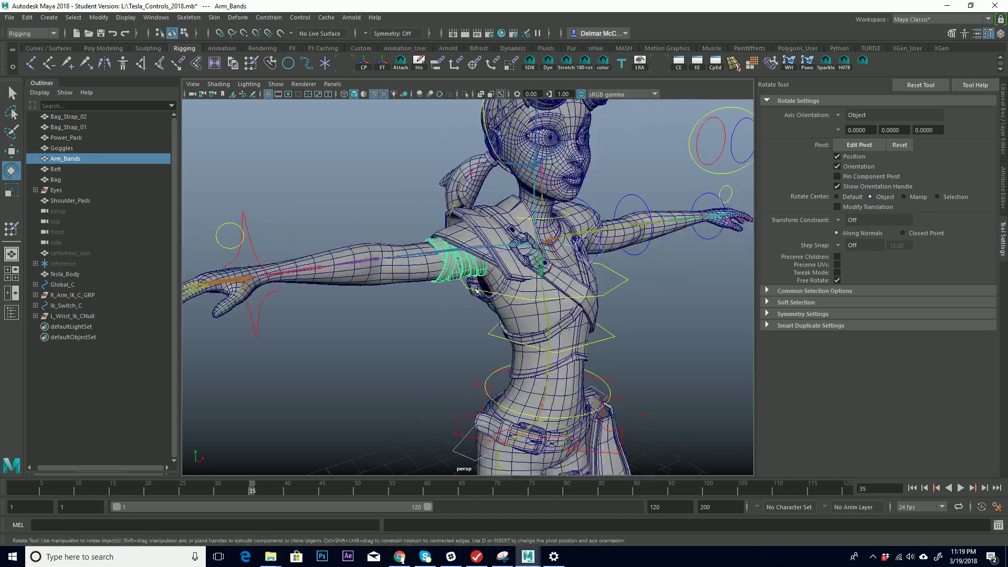
alt+right_drag(420, 236, 466, 221)
alt+middle_drag(466, 221, 474, 284)
alt+drag(474, 284, 498, 310)
click(500, 284)
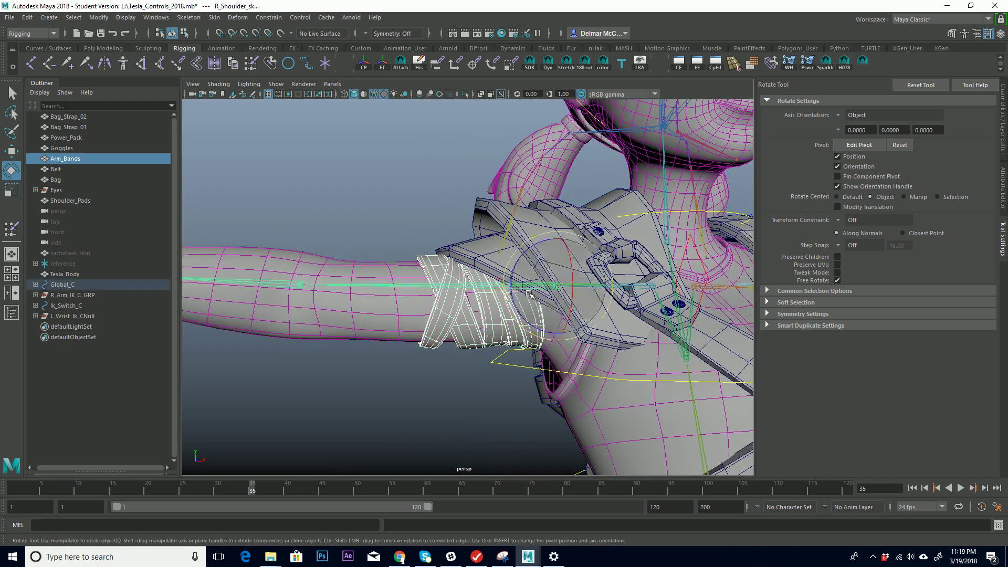
alt+drag(487, 318, 503, 302)
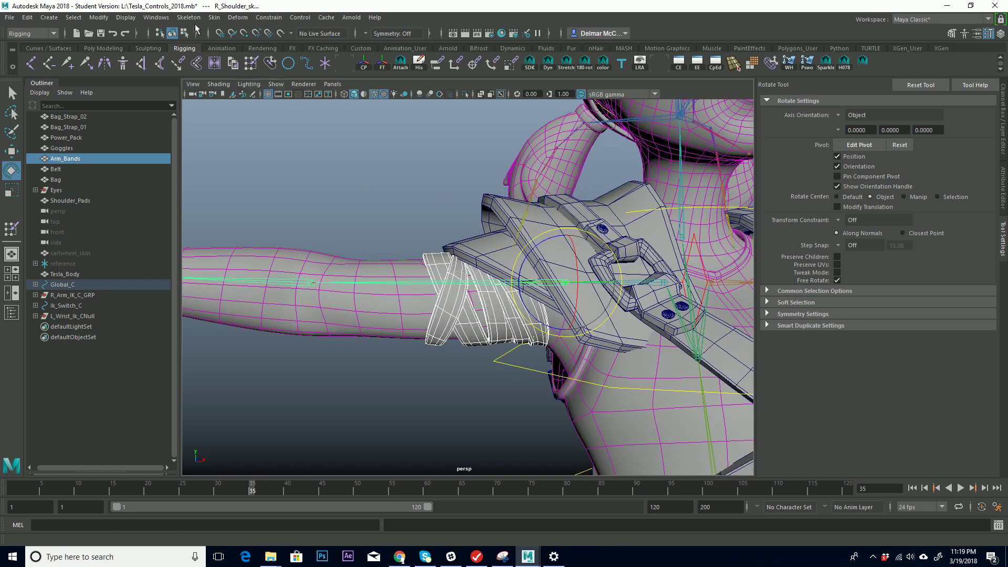
click(215, 17)
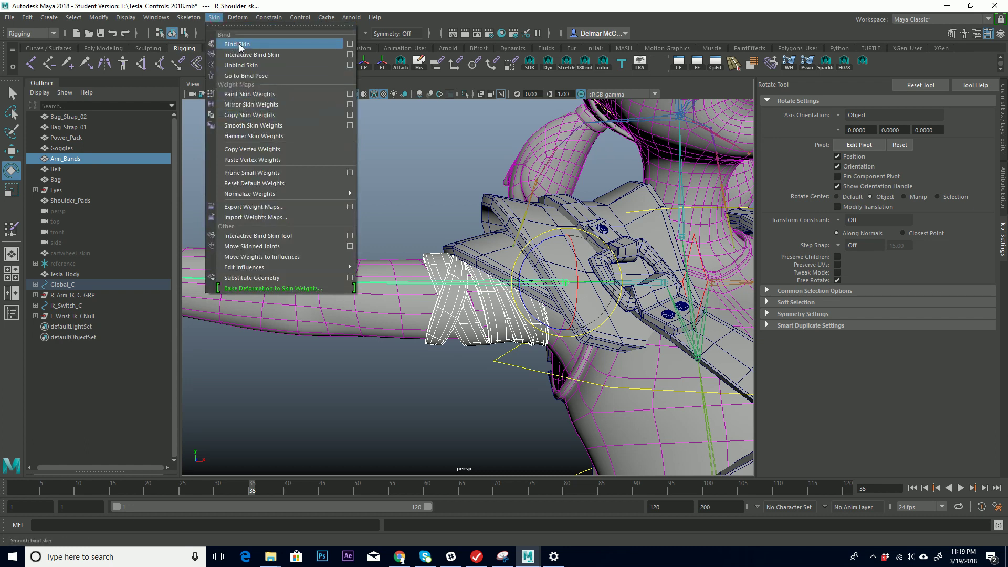
click(238, 44)
Test the bound arm bands by moving the R_Arm_IK_C wrist control down, then undo the move
scroll(517, 269, down, 4)
alt+drag(517, 269, 488, 287)
click(381, 177)
click(524, 231)
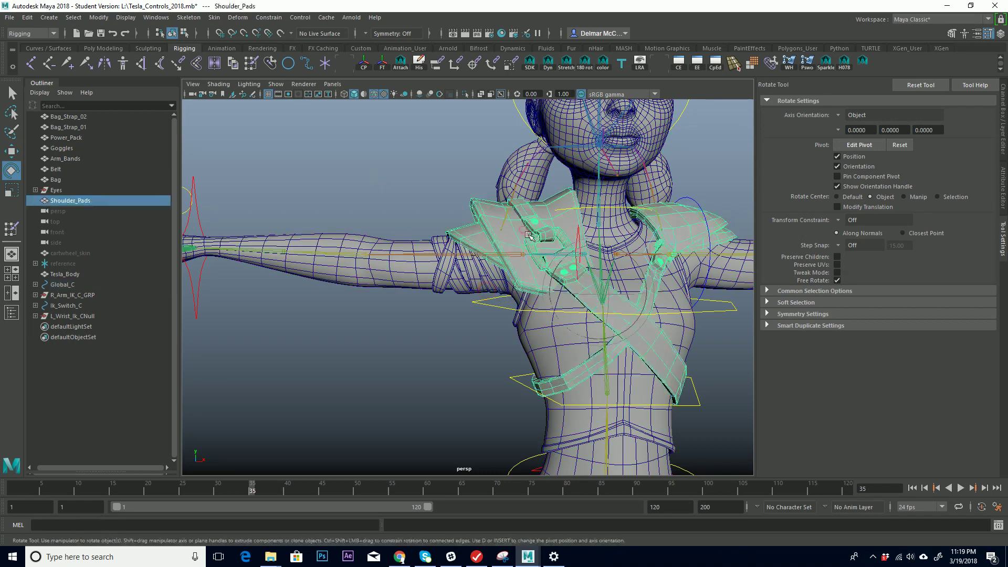
alt+drag(515, 244, 426, 240)
click(576, 234)
click(300, 244)
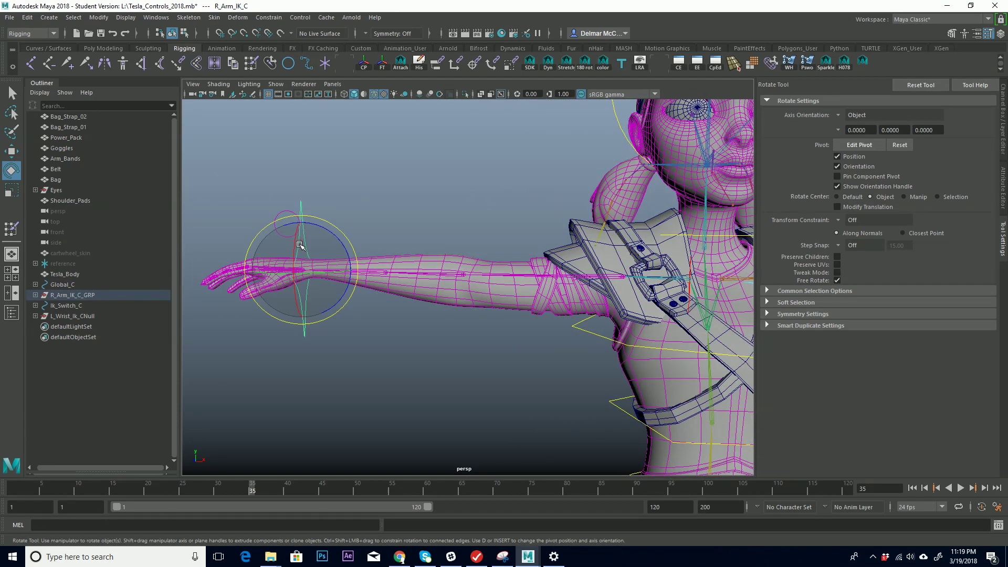
key(w)
drag(302, 270, 309, 329)
key(ctrl+z)
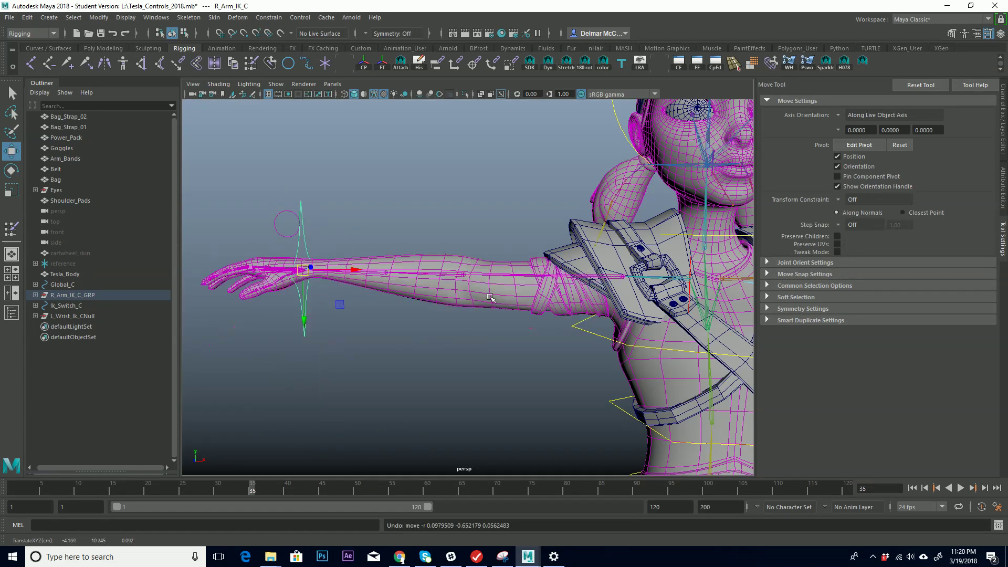
Bind the upper thigh strap Bag_Strap_02 to the L_Hip_sk joint with Bind Skin
alt+middle_drag(528, 337, 403, 221)
alt+middle_drag(583, 286, 467, 297)
click(458, 269)
alt+drag(459, 269, 494, 295)
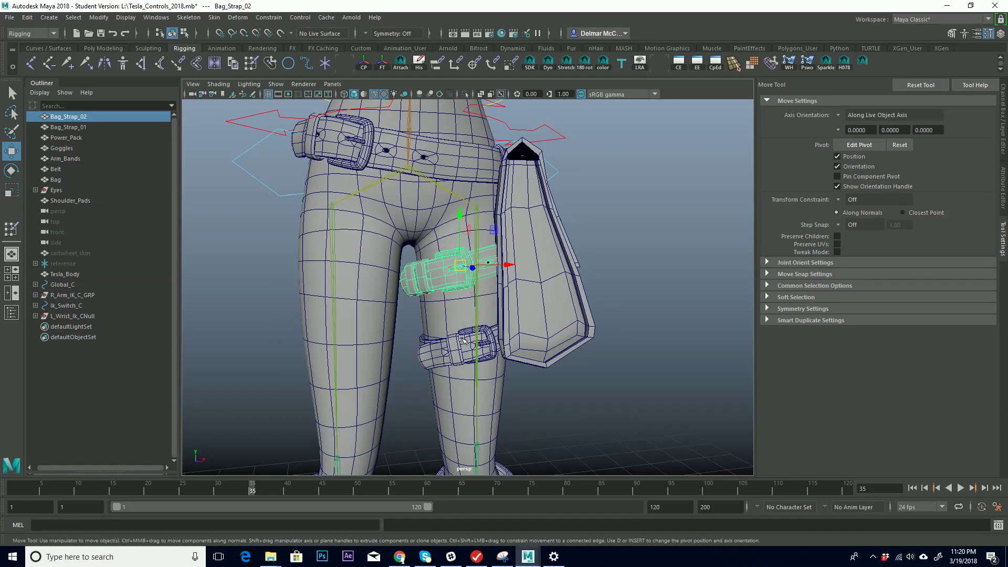
click(475, 309)
alt+drag(475, 309, 477, 242)
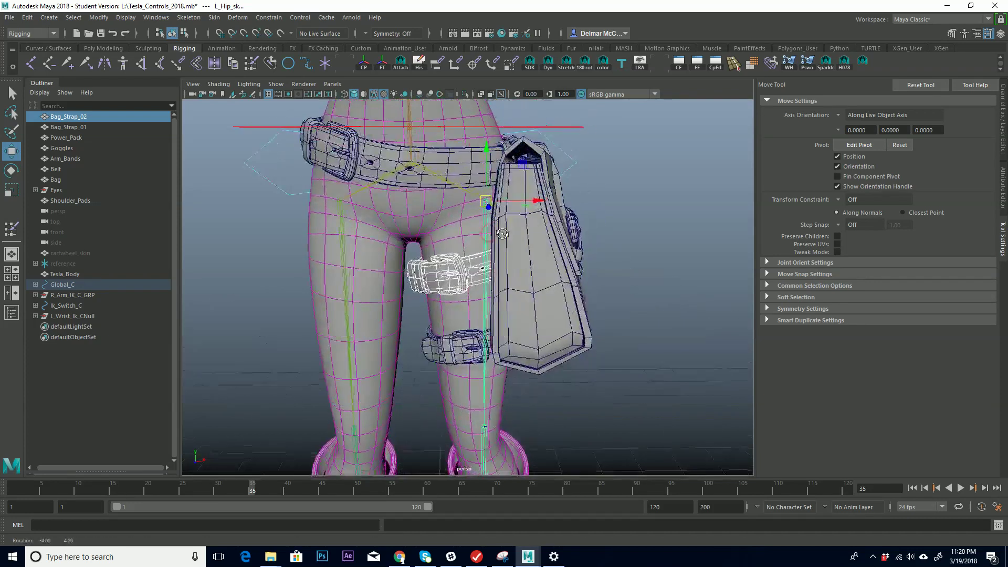
click(214, 17)
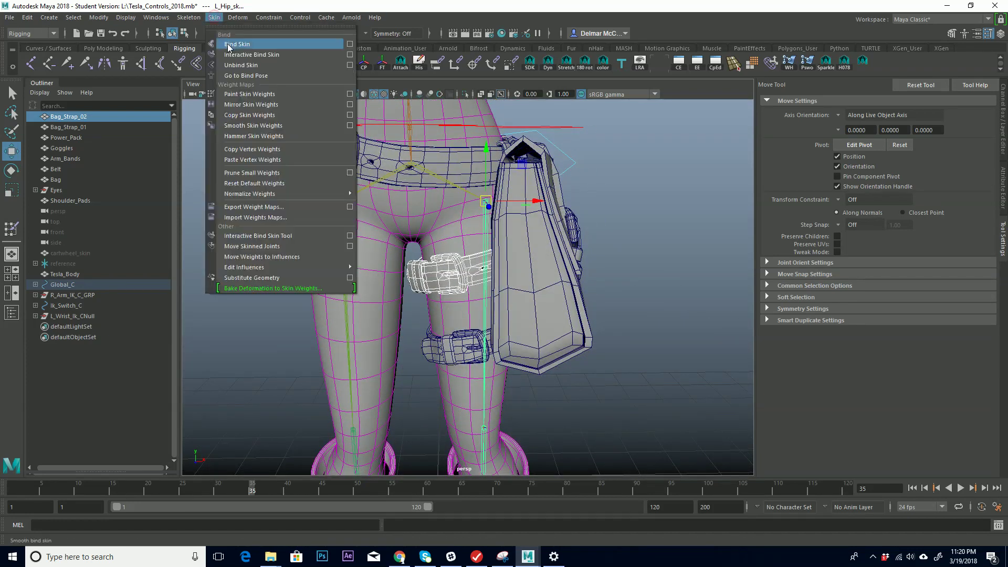
click(231, 43)
alt+middle_drag(488, 318, 523, 236)
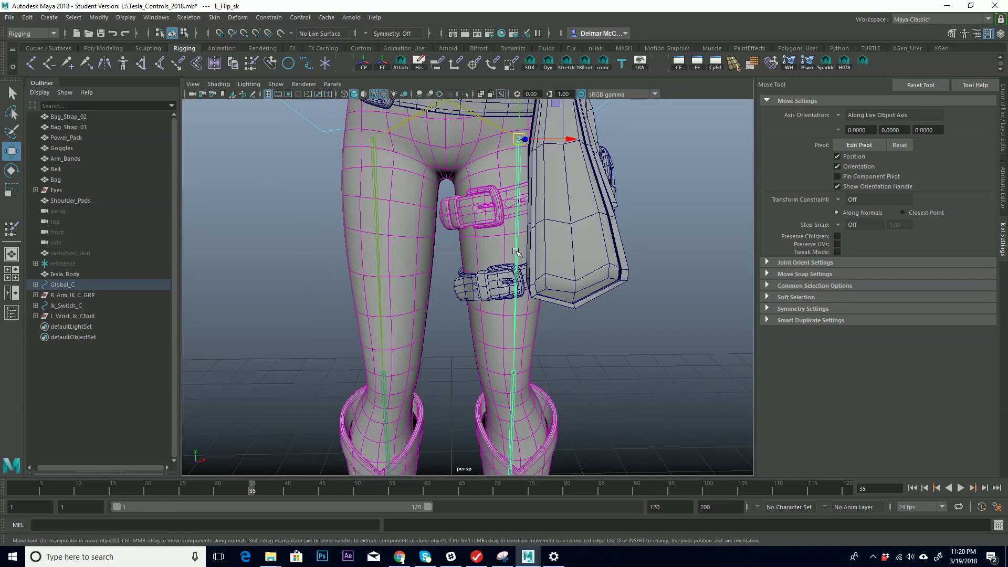
Bind the lower thigh strap Bag_Strap_01 to the L_Hip_sk joint with Bind Skin
click(512, 282)
mouse_move(478, 251)
alt+mouse_down()
mouse_move(546, 256)
mouse_move(509, 253)
alt+mouse_up()
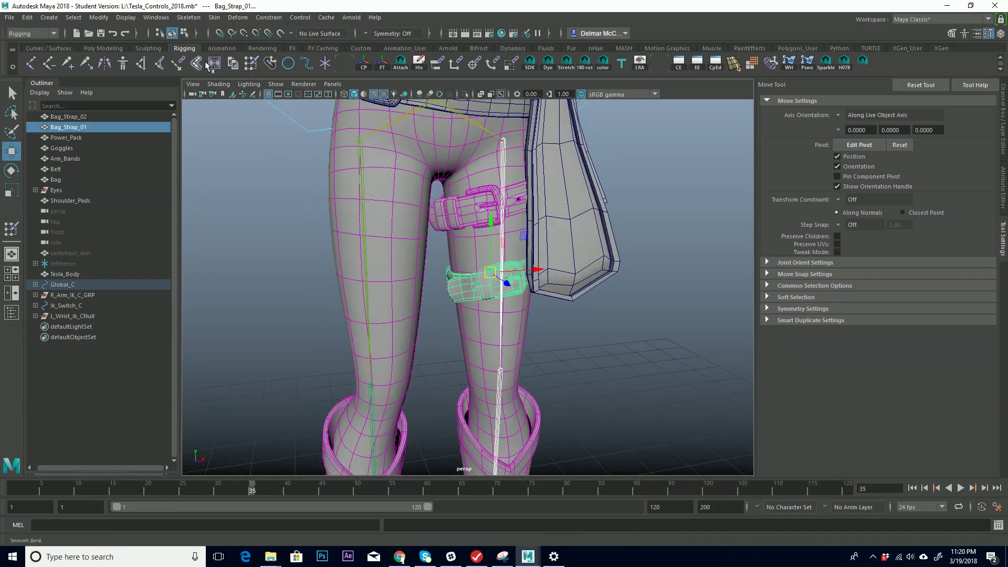
click(215, 19)
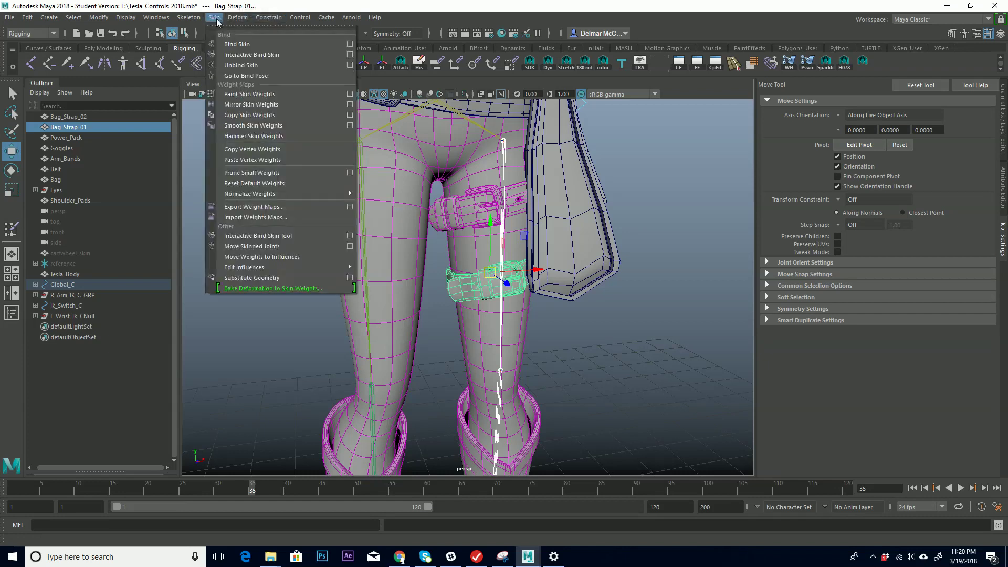
click(236, 45)
Test the bound thigh straps by moving the L_Foot_C foot control, then undo the move
alt+drag(530, 275, 552, 278)
alt+right_drag(551, 277, 567, 288)
alt+drag(567, 288, 548, 282)
alt+right_drag(591, 341, 342, 351)
alt+drag(613, 358, 557, 361)
click(536, 449)
drag(505, 414, 481, 407)
key(ctrl+z)
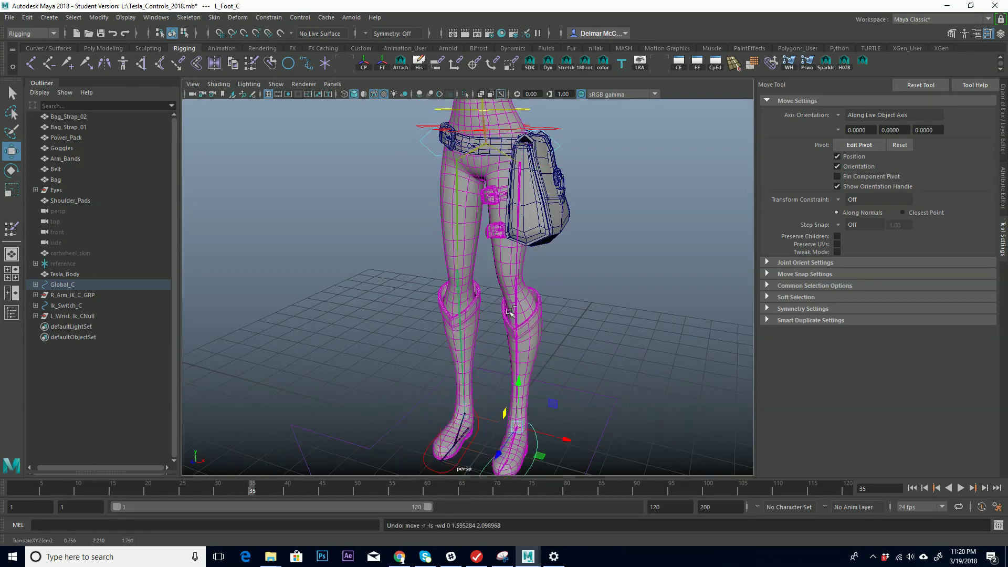
Bind the Belt mesh to the L_Hip_sk, R_Hip_sk, Pelvis_sk and Root_sk joints with Bind Skin
alt+drag(501, 279, 530, 273)
alt+right_drag(535, 236, 628, 212)
alt+middle_drag(501, 160, 473, 260)
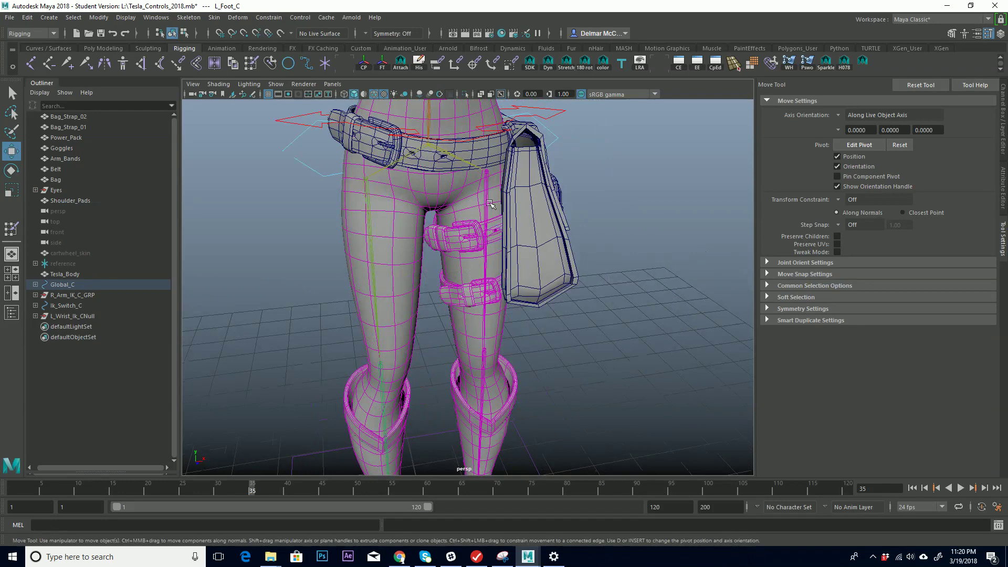
alt+middle_drag(502, 211, 451, 339)
alt+middle_drag(480, 294, 395, 326)
alt+drag(479, 269, 461, 240)
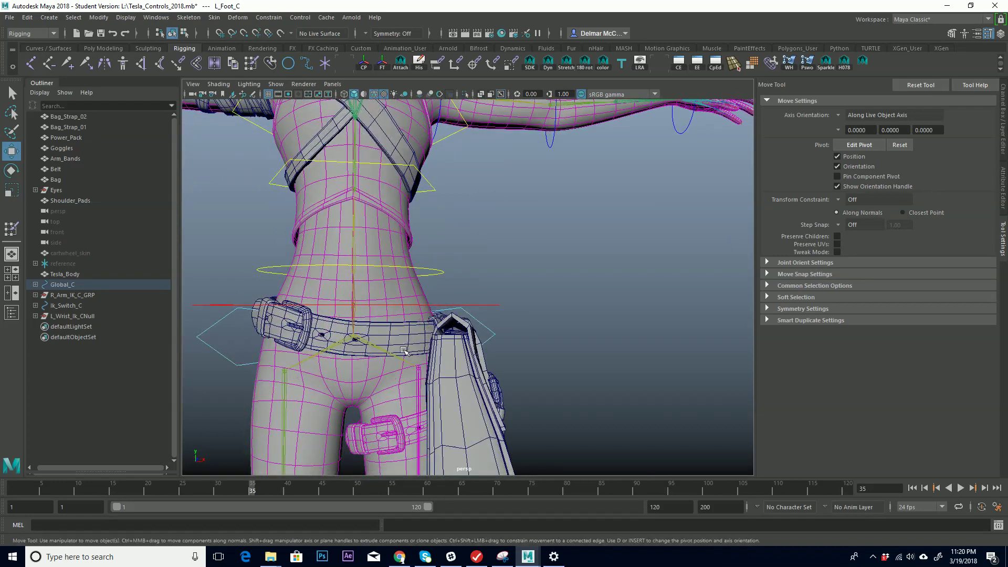
click(420, 374)
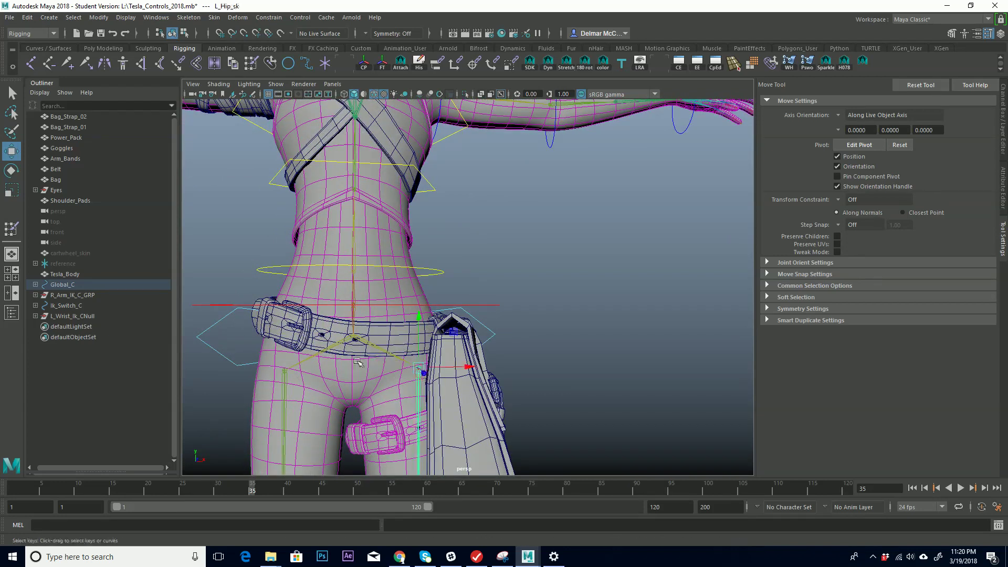
click(284, 384)
key(q)
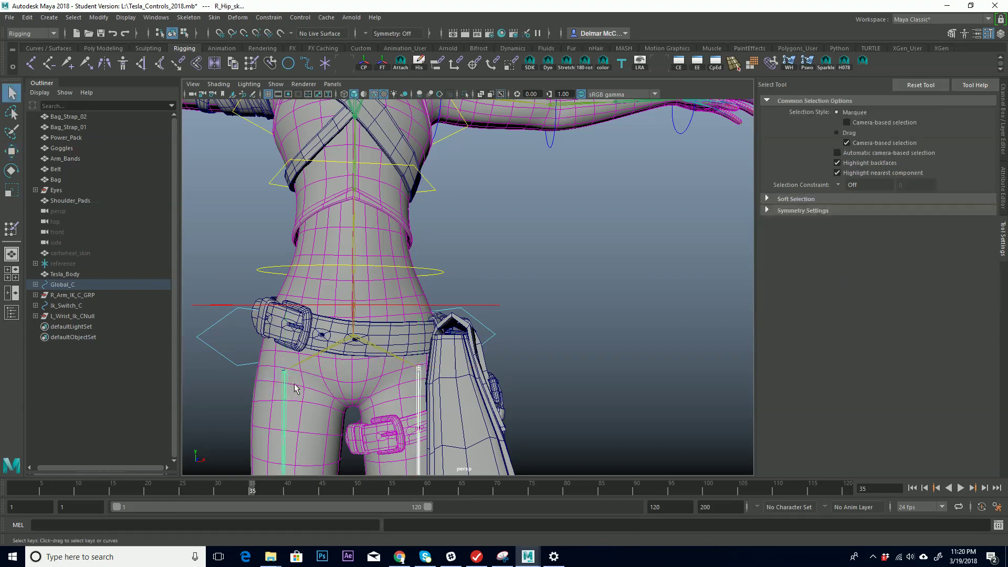
click(379, 346)
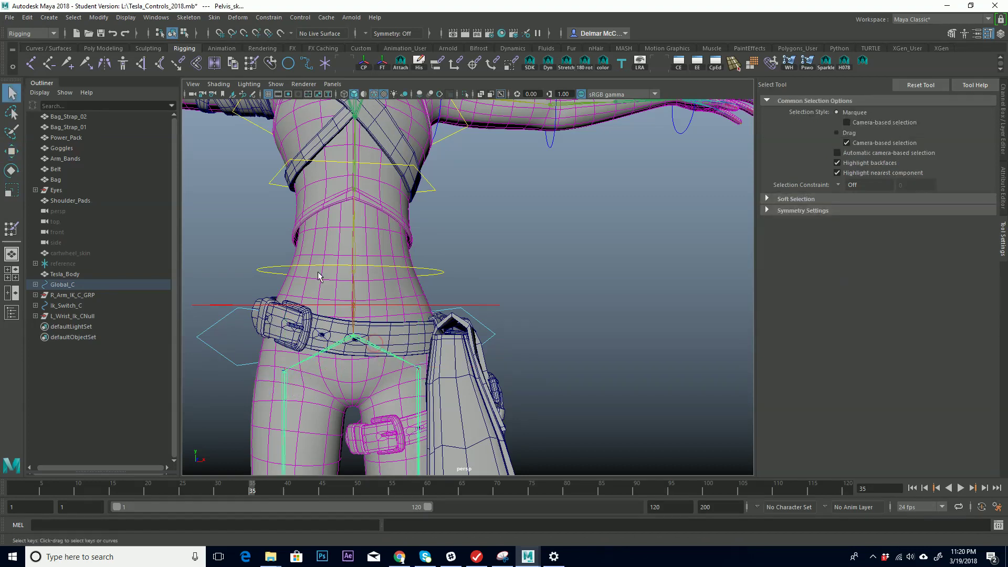
click(352, 293)
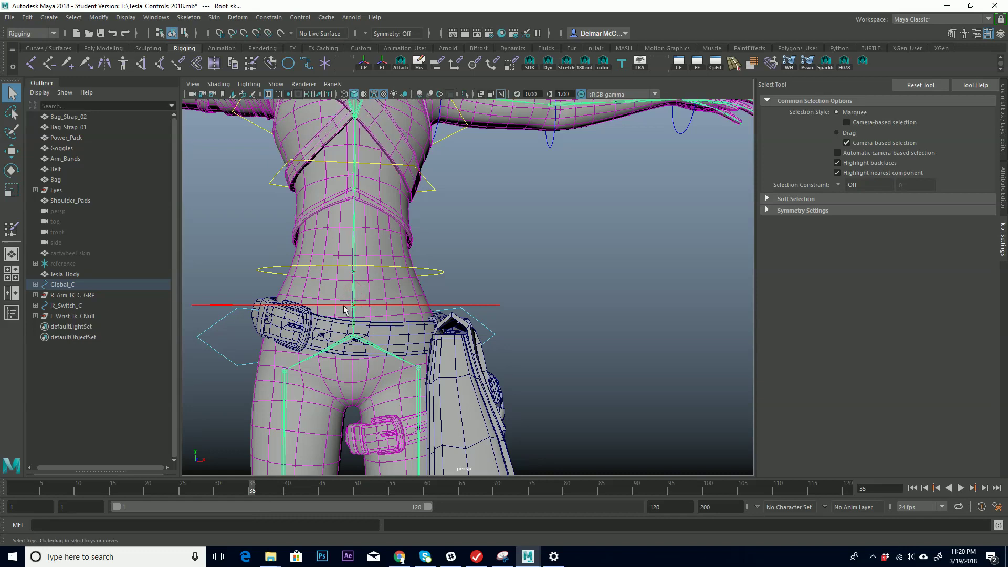
alt+drag(348, 313, 388, 346)
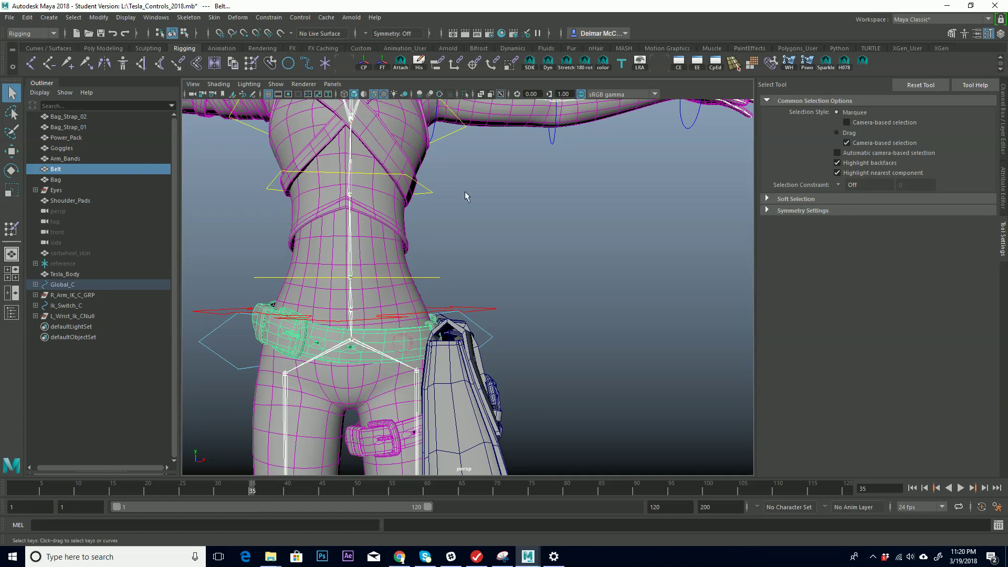
click(213, 18)
click(233, 45)
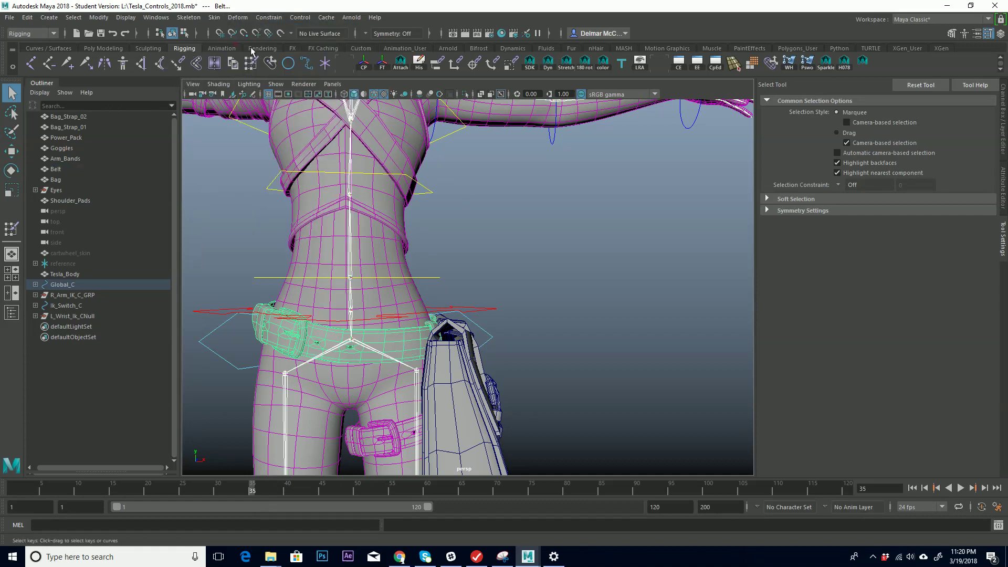
Copy the skin weights from Tesla_Body to the Belt mesh
alt+right_drag(429, 282, 374, 319)
alt+middle_drag(374, 319, 411, 280)
alt+drag(411, 280, 434, 272)
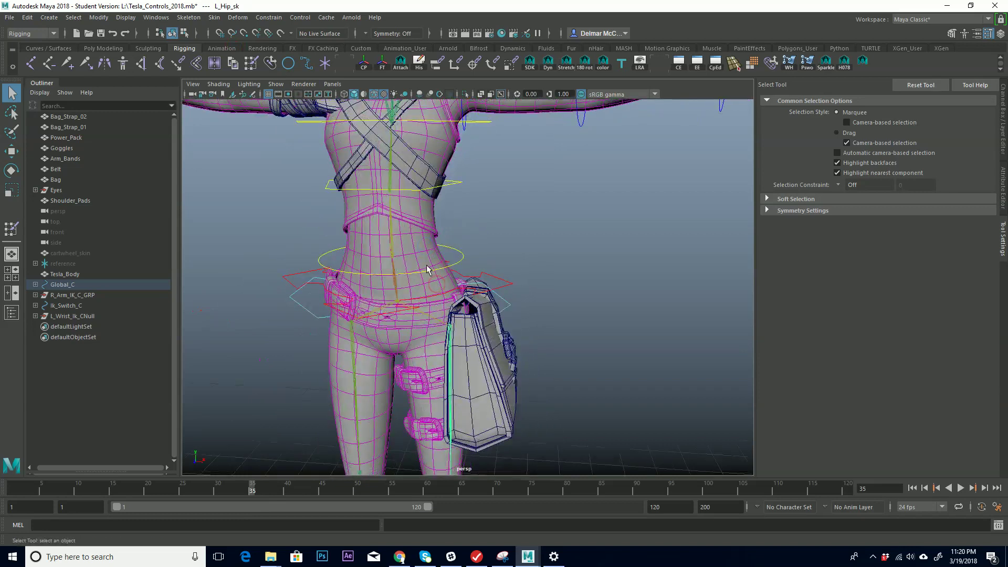
click(434, 283)
alt+drag(434, 283, 420, 304)
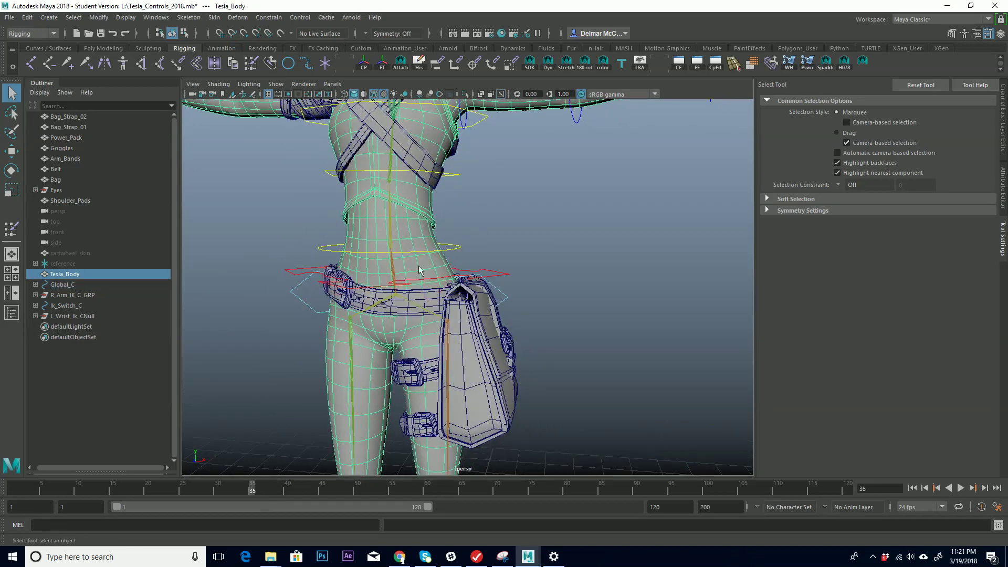
shift+click(431, 298)
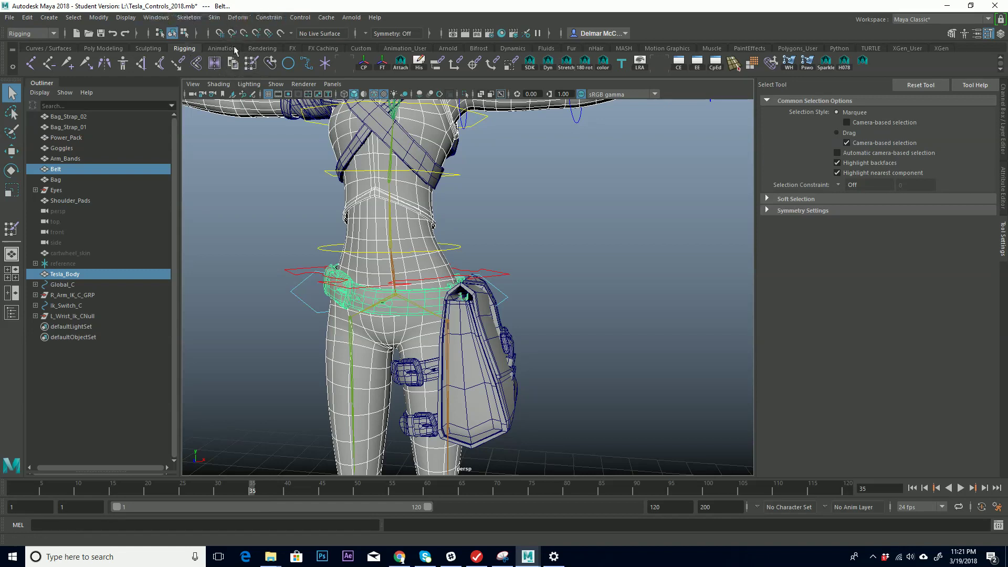
click(235, 66)
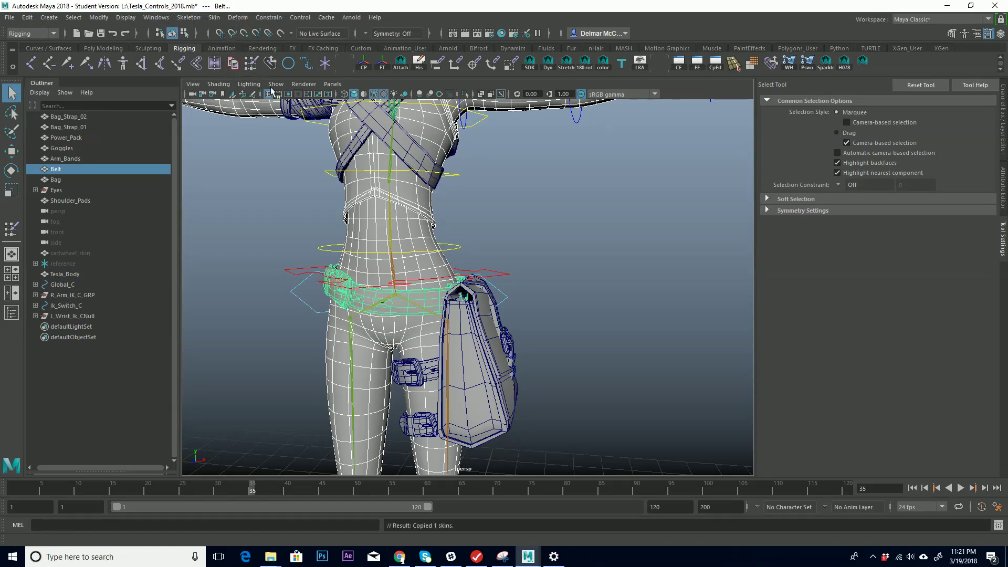
Test the belt's copied weights by rotating the Pelvis_C control, then deselect it
alt+middle_drag(458, 277, 507, 225)
alt+right_drag(507, 225, 543, 235)
mouse_move(543, 240)
alt+mouse_down()
mouse_move(446, 254)
mouse_move(552, 241)
alt+mouse_up()
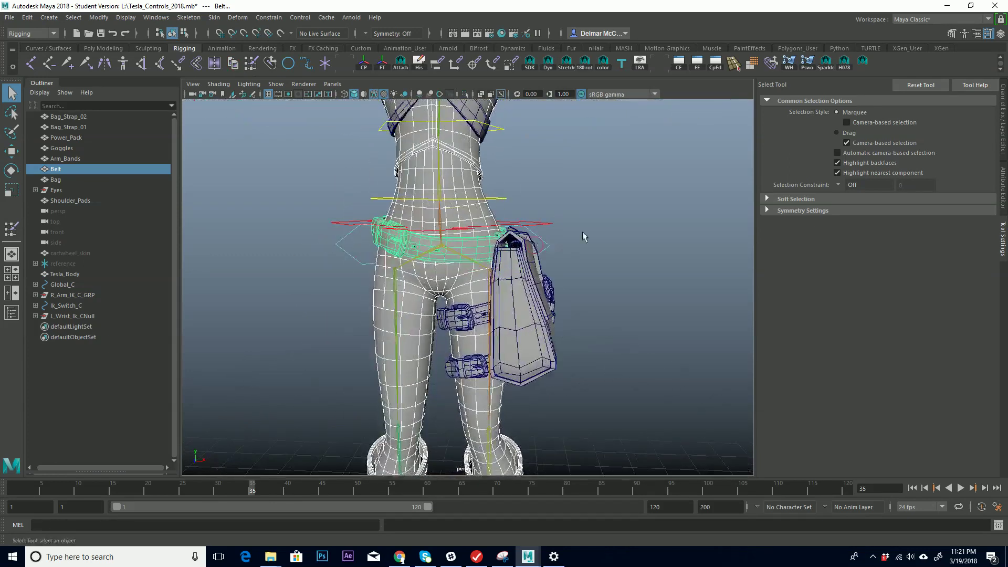
click(587, 232)
alt+drag(495, 226, 555, 235)
click(549, 241)
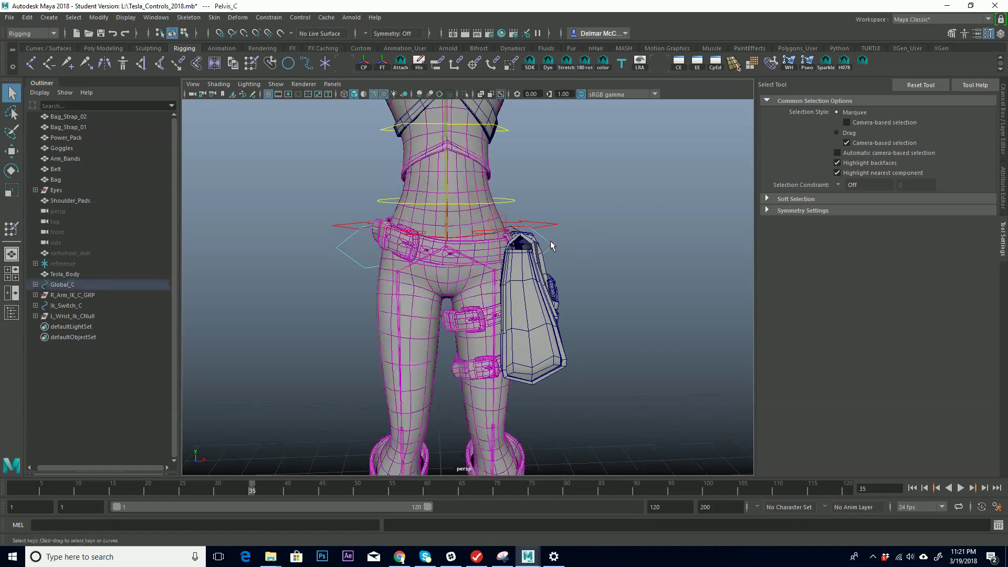
key(e)
drag(464, 209, 499, 208)
click(568, 191)
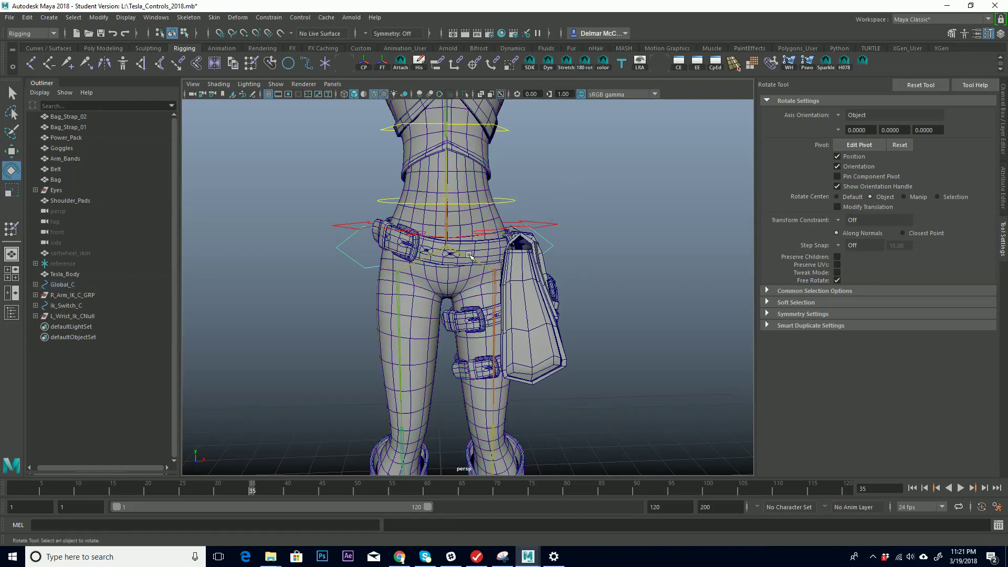
Tilt the Pelvis_C control about 25.65 degrees in Z and twist it in Y to check the belt, undoing the rotations
click(465, 216)
drag(480, 214, 461, 218)
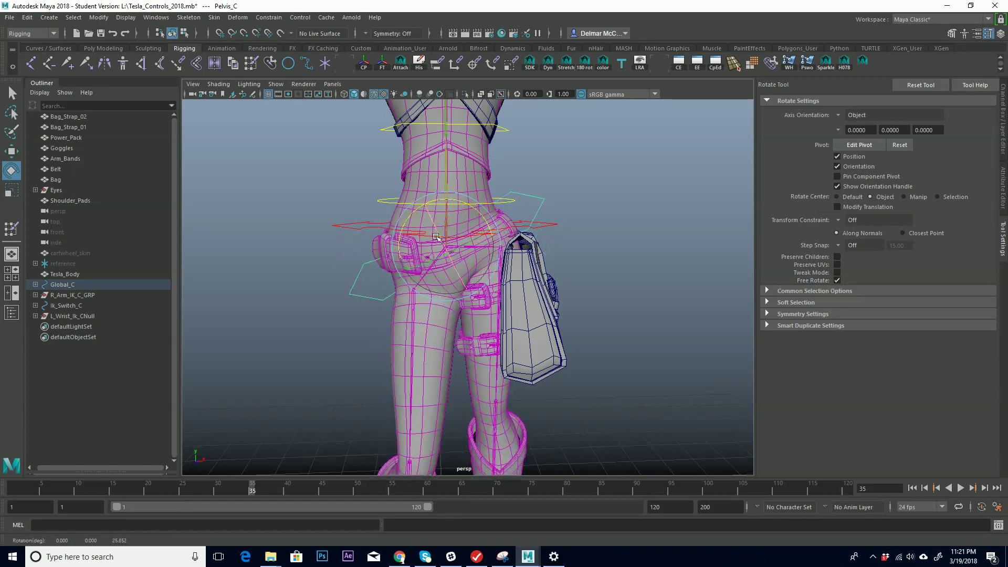
alt+drag(394, 252, 362, 226)
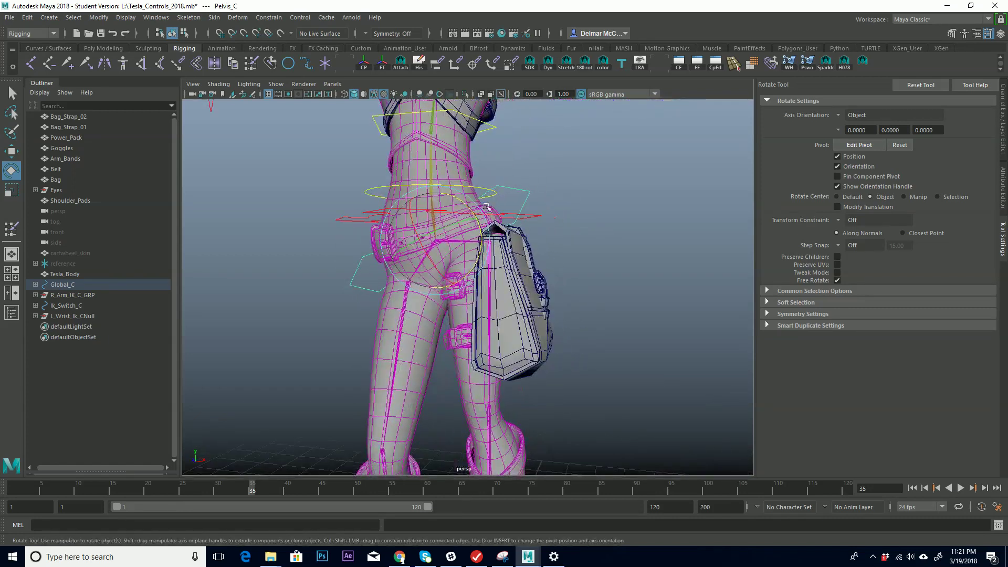
drag(467, 207, 414, 250)
key(ctrl+z)
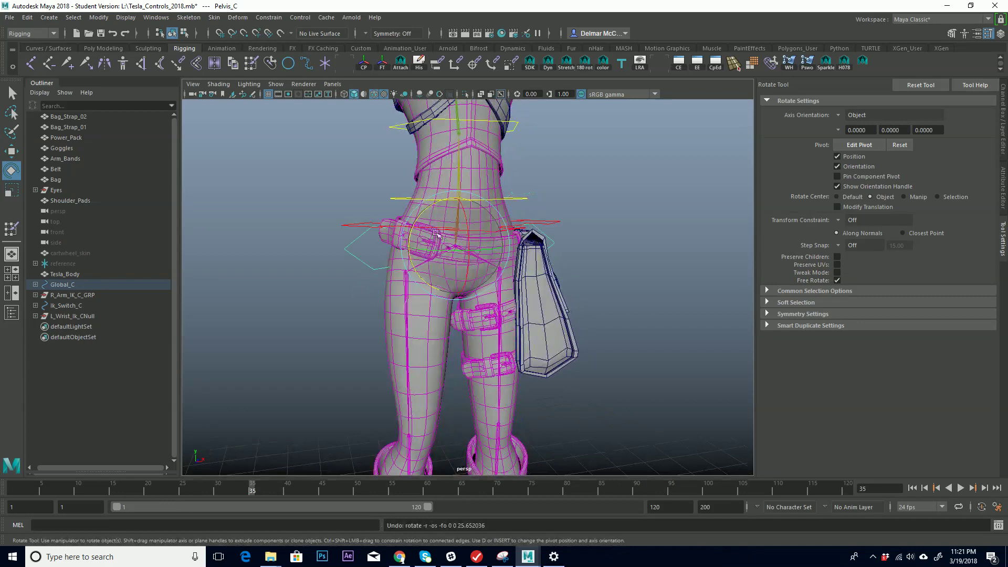
drag(487, 246, 480, 248)
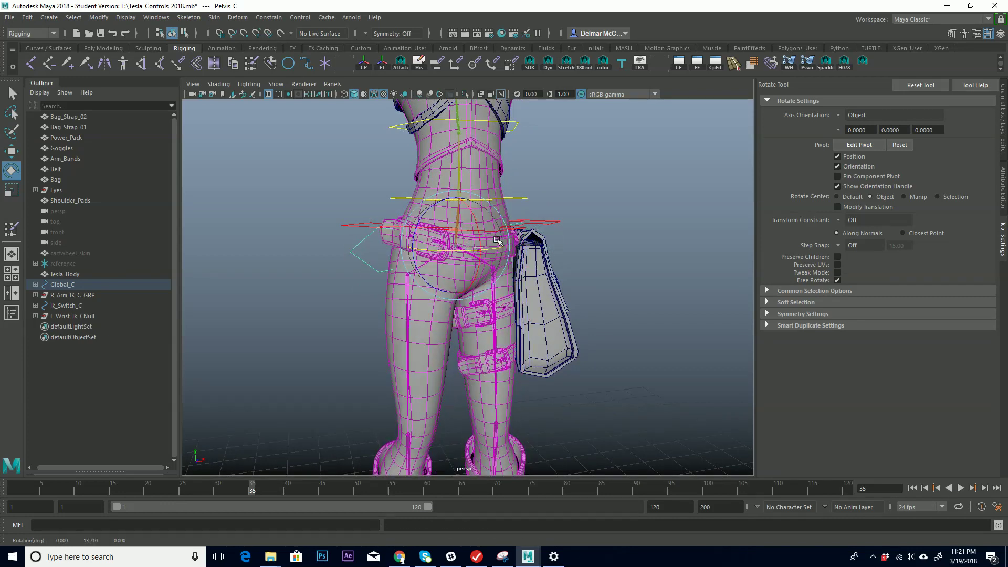
key(ctrl+z)
Attach the Goggles mesh to the Head_sk joint with a parent constraint
alt+middle_drag(488, 231, 512, 202)
scroll(504, 210, down, 3)
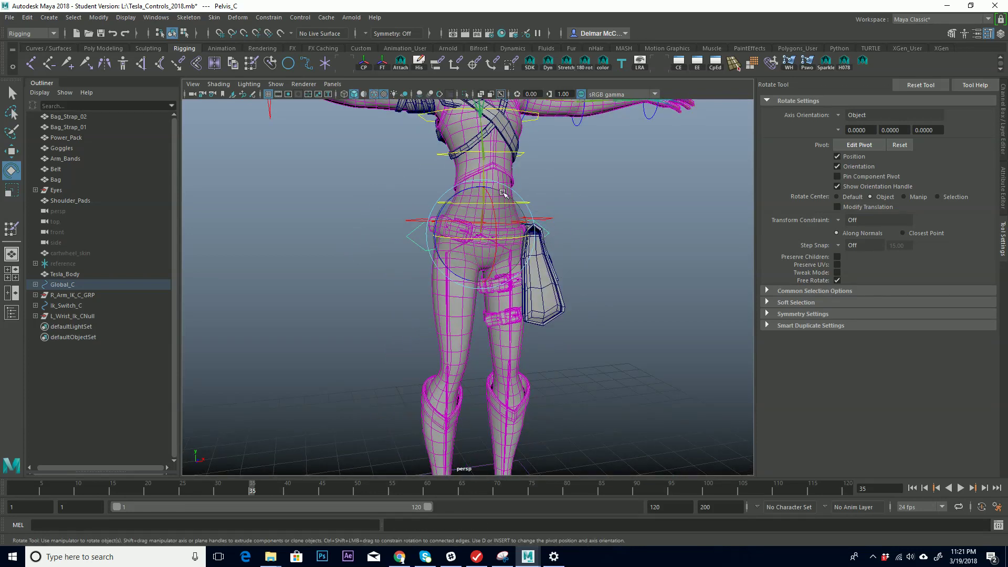
alt+middle_drag(503, 193, 500, 174)
alt+right_drag(496, 225, 605, 209)
alt+middle_drag(605, 208, 509, 362)
alt+right_drag(507, 315, 586, 243)
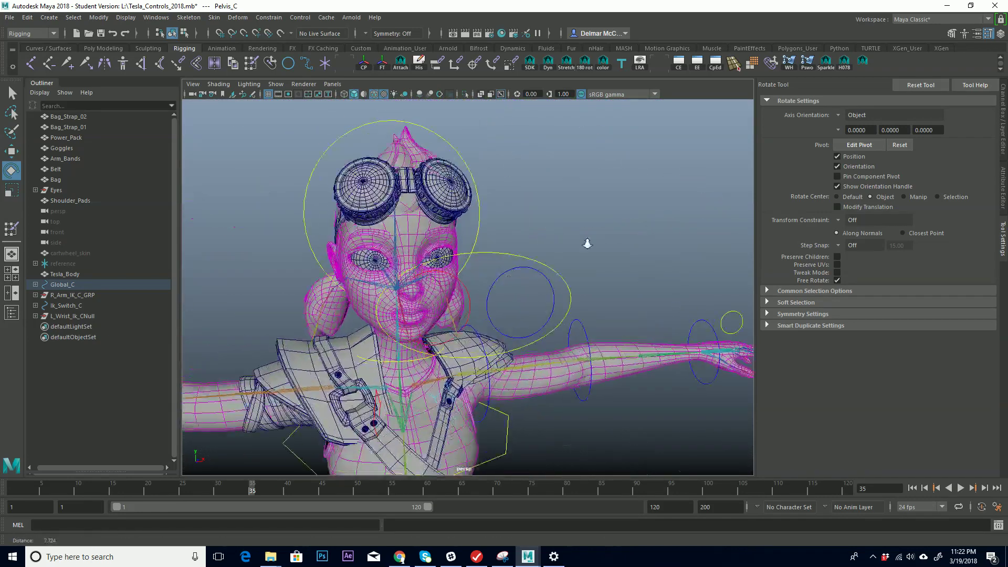
alt+drag(587, 243, 526, 295)
alt+right_drag(526, 295, 668, 231)
alt+middle_drag(507, 236, 505, 276)
alt+right_drag(512, 278, 659, 230)
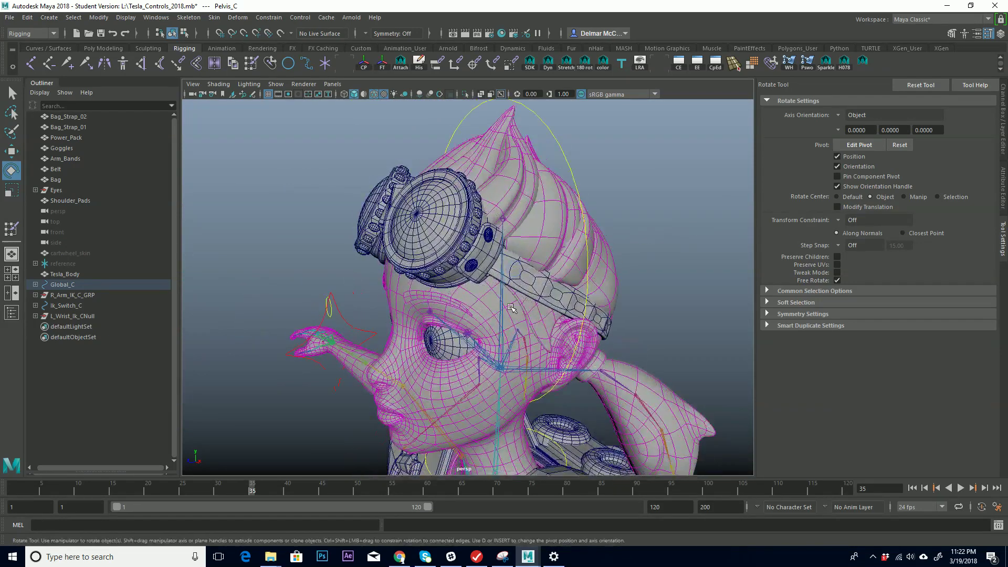
alt+drag(508, 296, 499, 290)
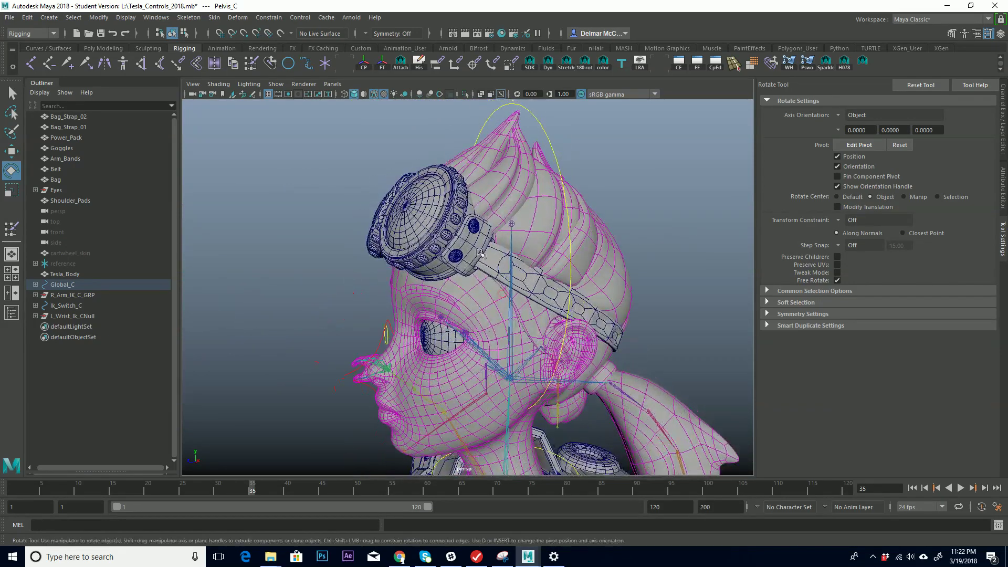
click(509, 333)
click(521, 321)
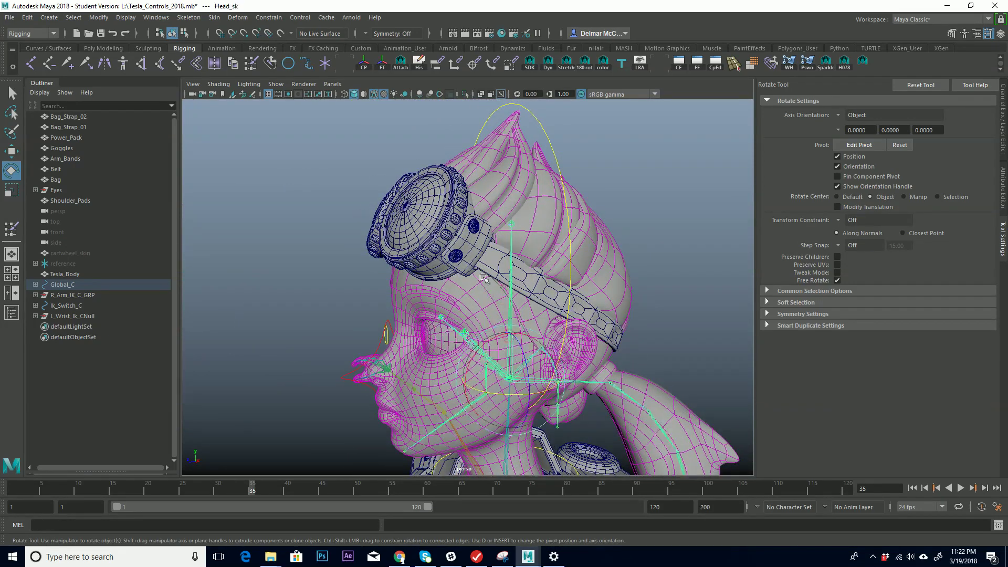
click(473, 250)
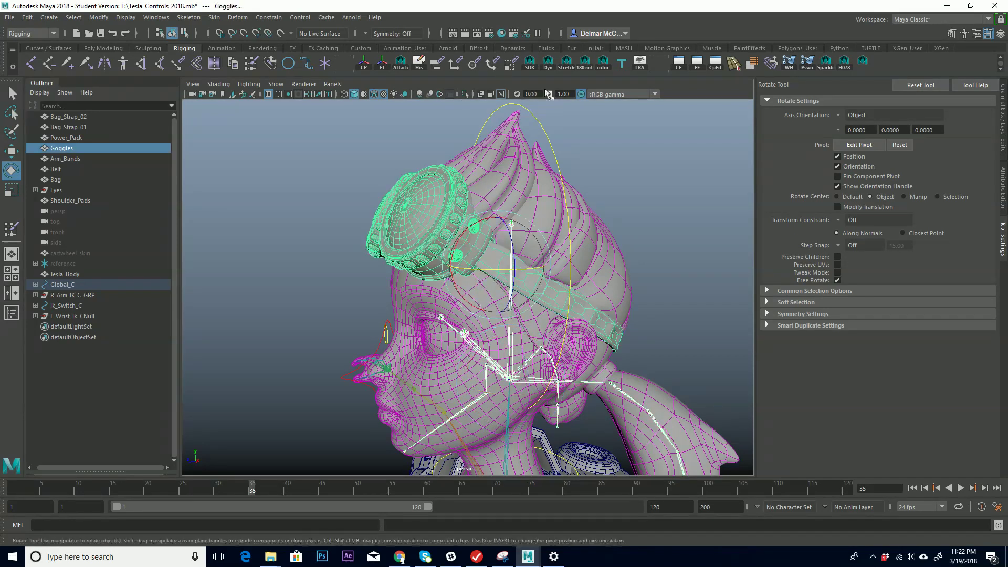
click(437, 63)
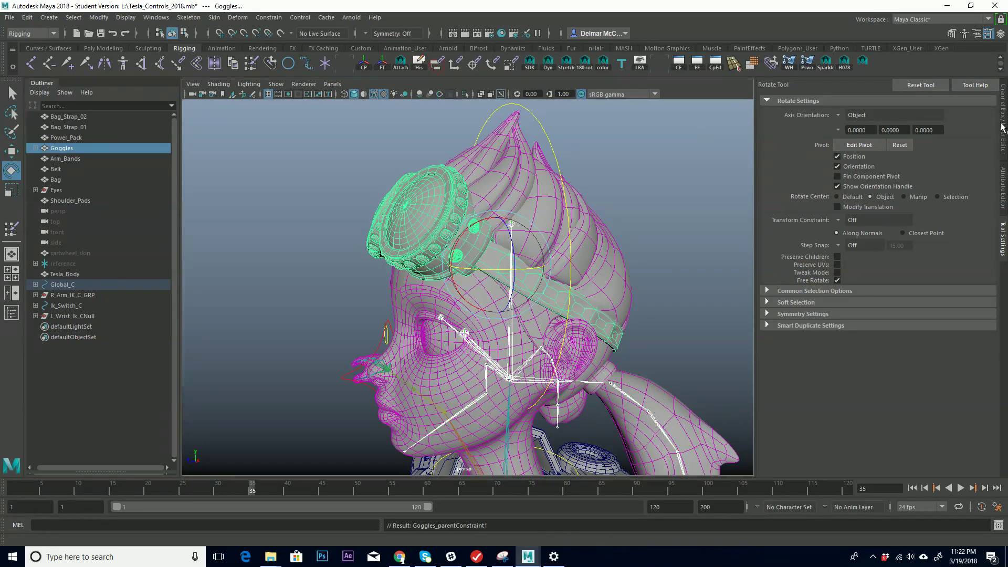
Set the Interp Type of Goggles_parentConstraint1 to Shortest
click(1002, 127)
double_click(837, 215)
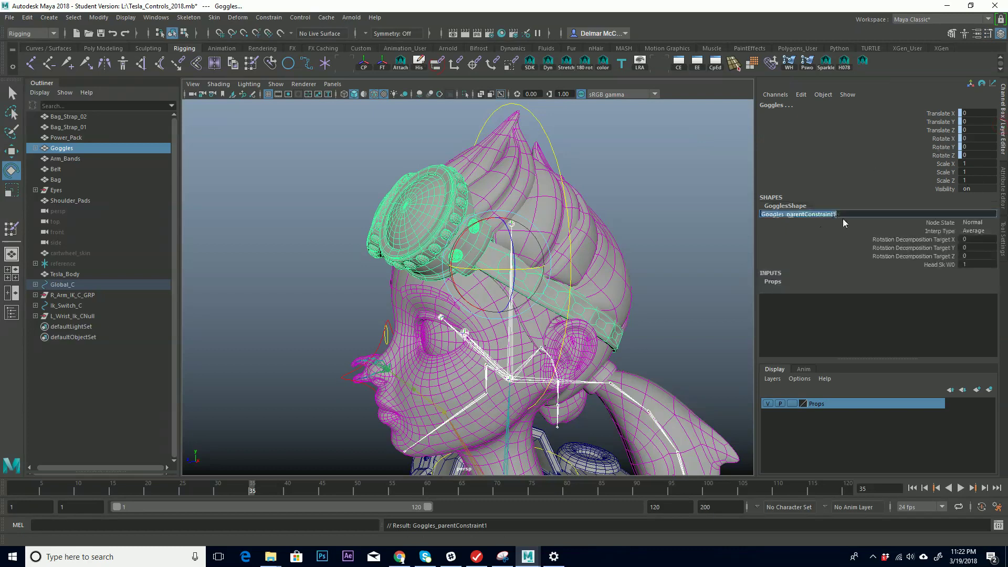
click(972, 231)
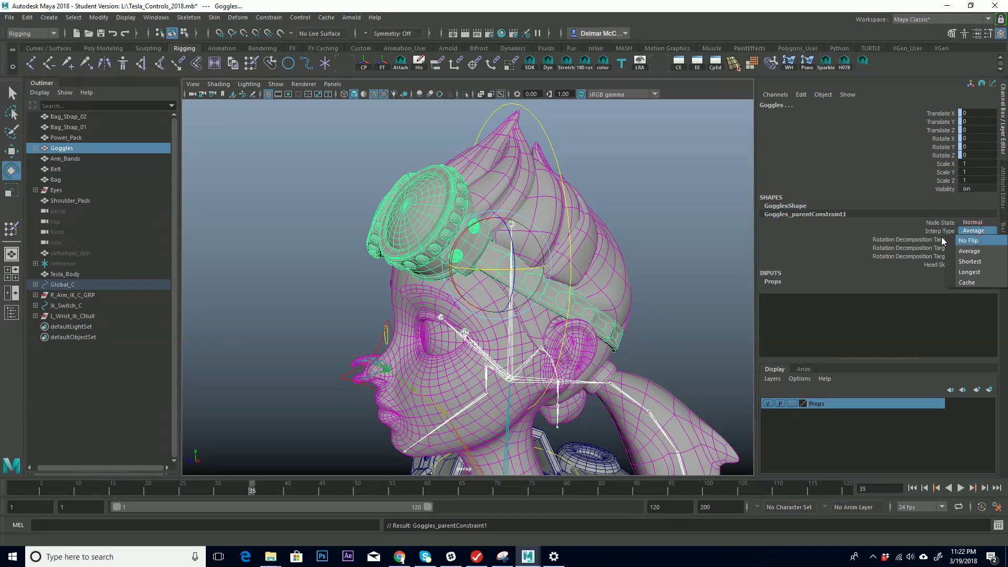
click(977, 262)
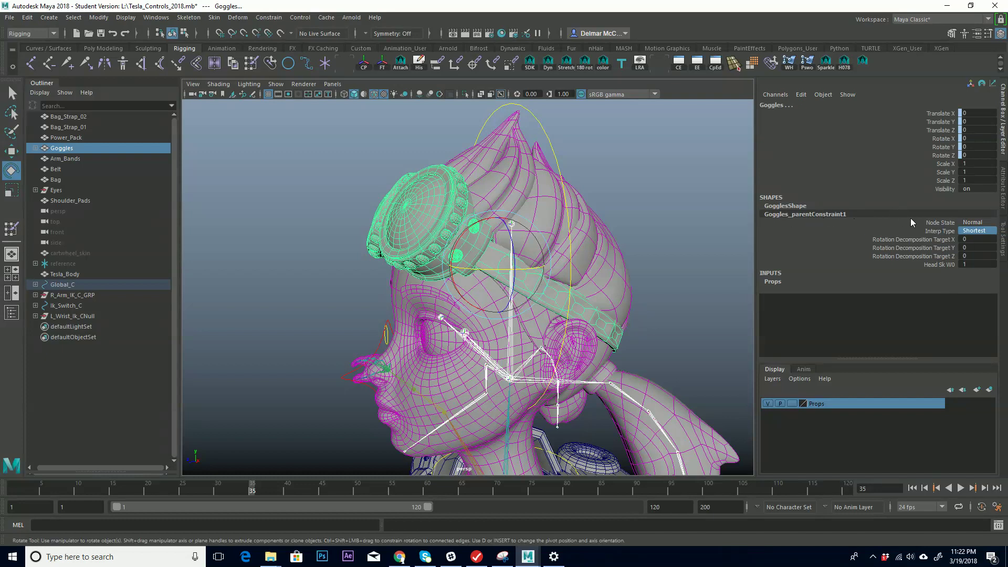
Examine the fit of the goggles and their strap on the head from the front and side
alt+drag(566, 248, 468, 248)
click(644, 211)
alt+drag(511, 278, 536, 256)
alt+middle_drag(535, 256, 539, 284)
alt+drag(575, 305, 646, 288)
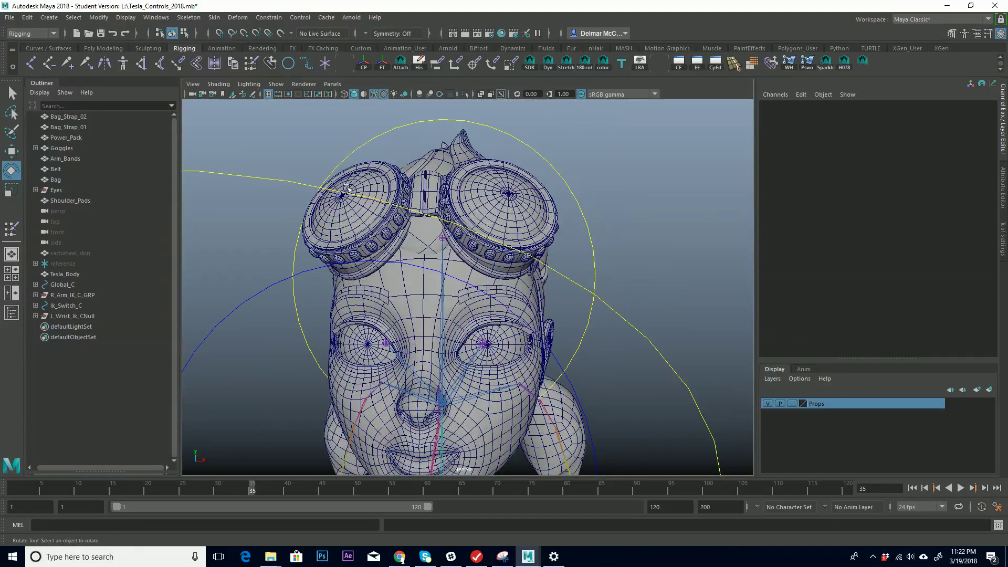
alt+drag(493, 225, 556, 292)
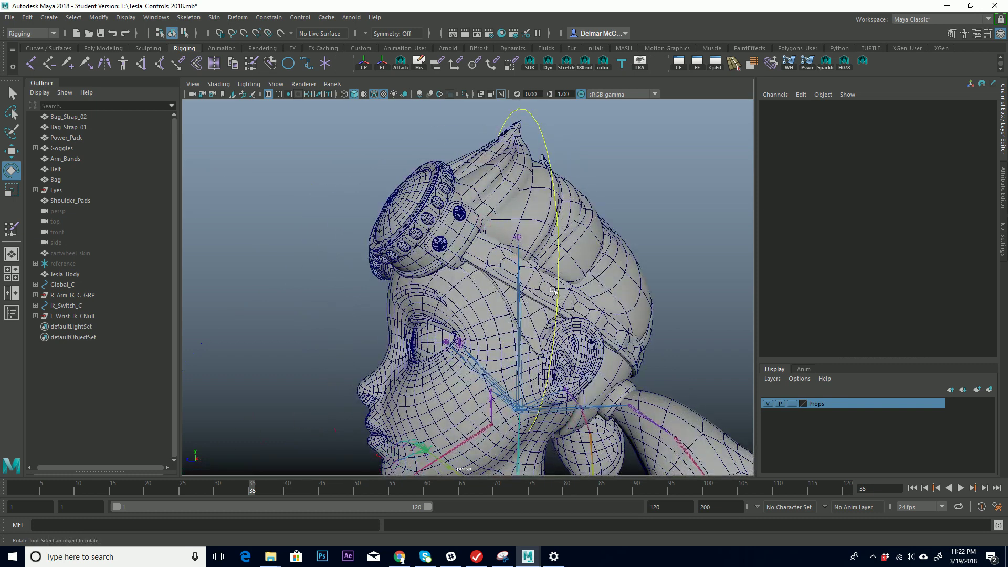
alt+drag(635, 304, 507, 306)
alt+drag(421, 199, 441, 201)
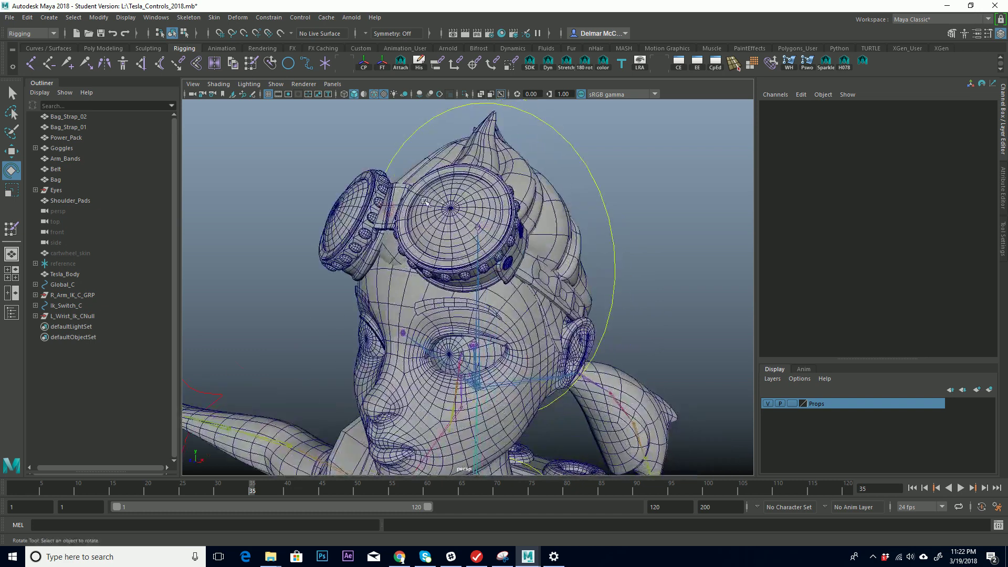
Examine the goggles, their strap and the back of the head from several angles
alt+drag(460, 249, 450, 230)
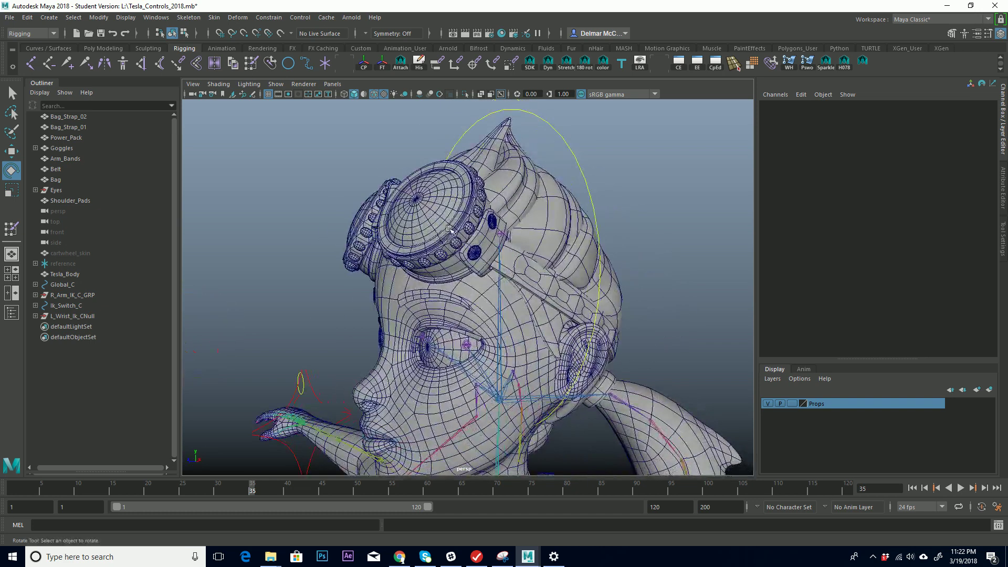
alt+drag(392, 210, 543, 224)
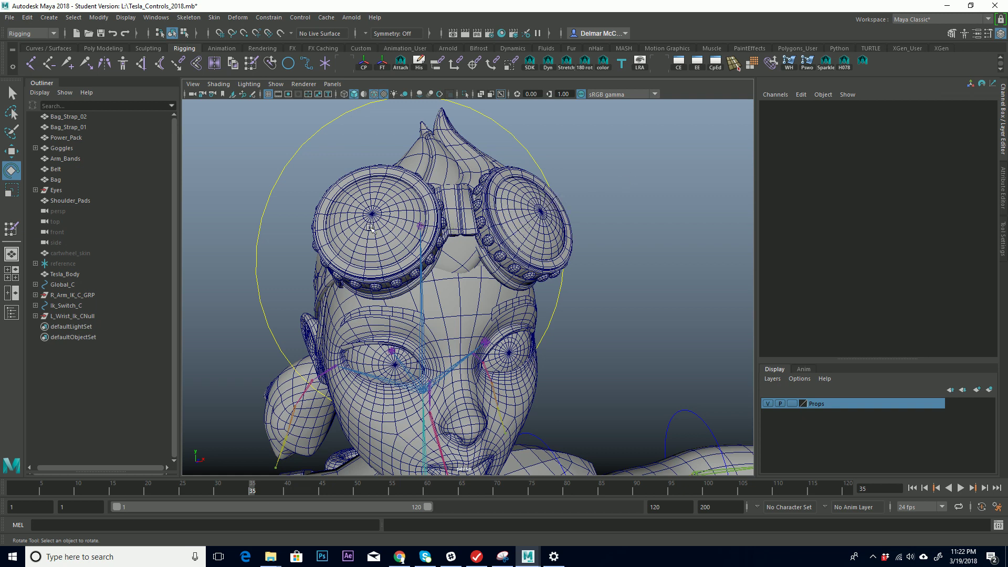
alt+drag(432, 214, 463, 194)
alt+drag(504, 287, 580, 194)
alt+right_drag(580, 193, 347, 242)
alt+middle_drag(501, 251, 473, 221)
alt+right_drag(473, 221, 583, 186)
alt+drag(573, 197, 520, 185)
Delete Goggles_parentConstraint1 from the Goggles mesh
click(520, 185)
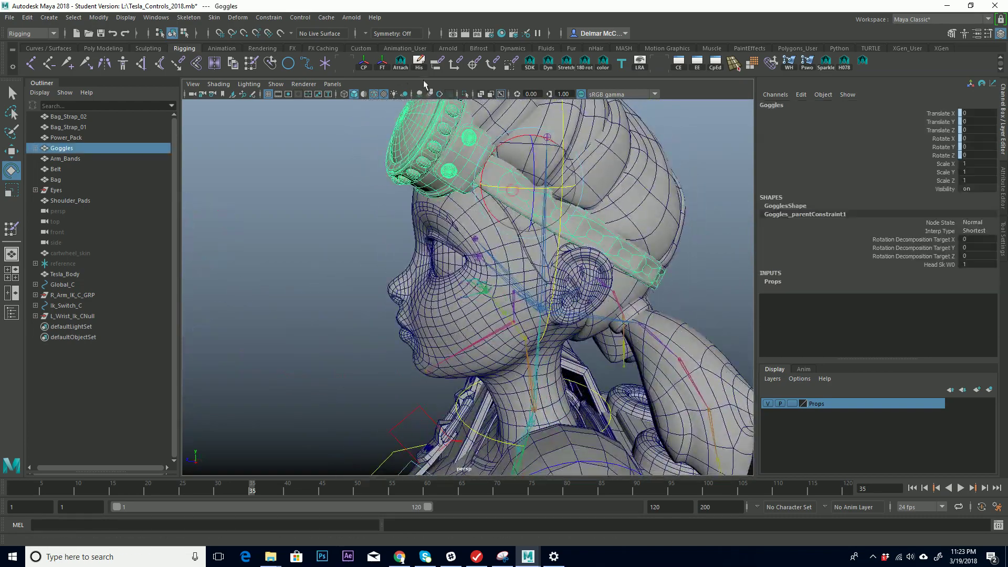
click(36, 148)
click(79, 158)
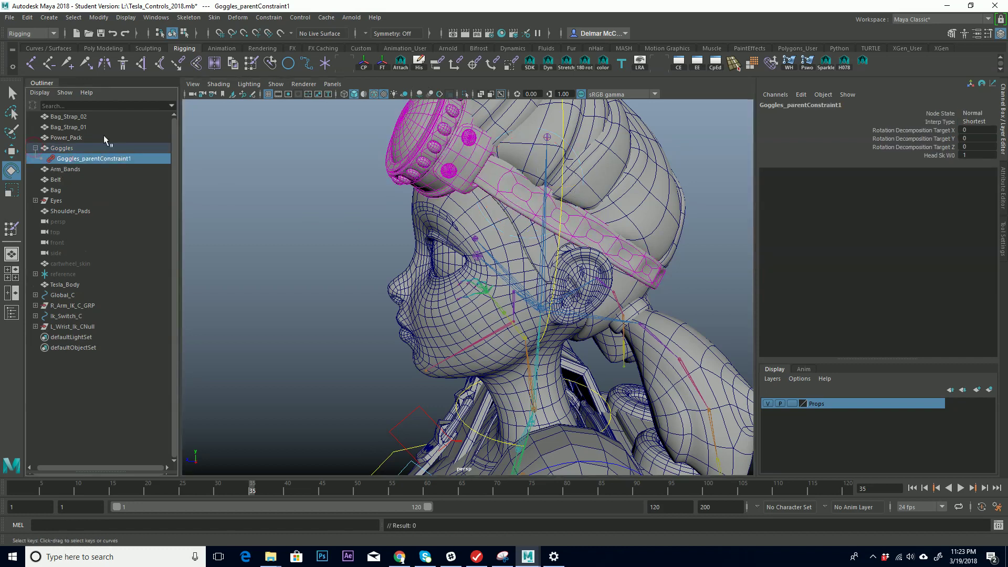
key(Delete)
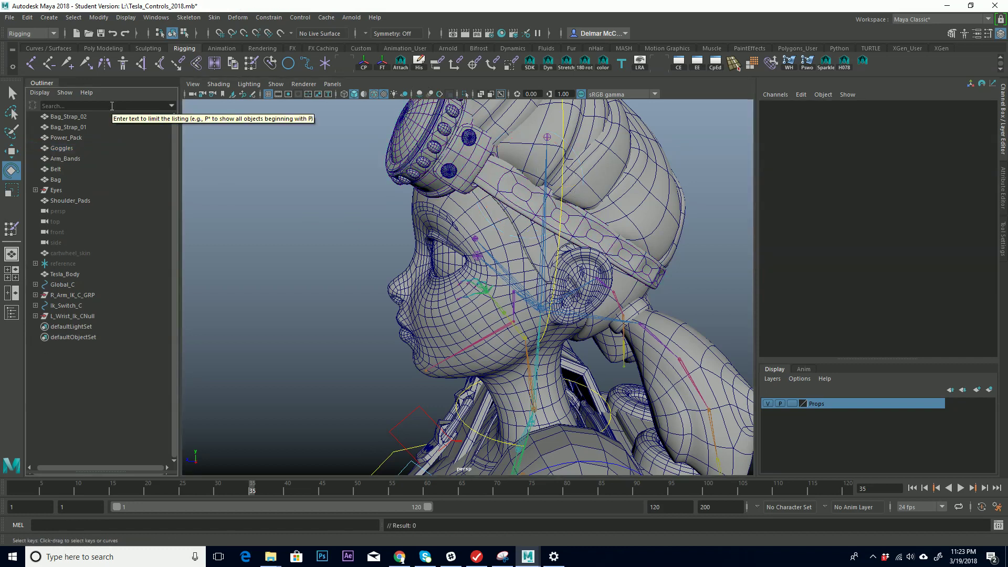
Bind the Goggles mesh to the Head_sk joint with Bind Skin
click(541, 253)
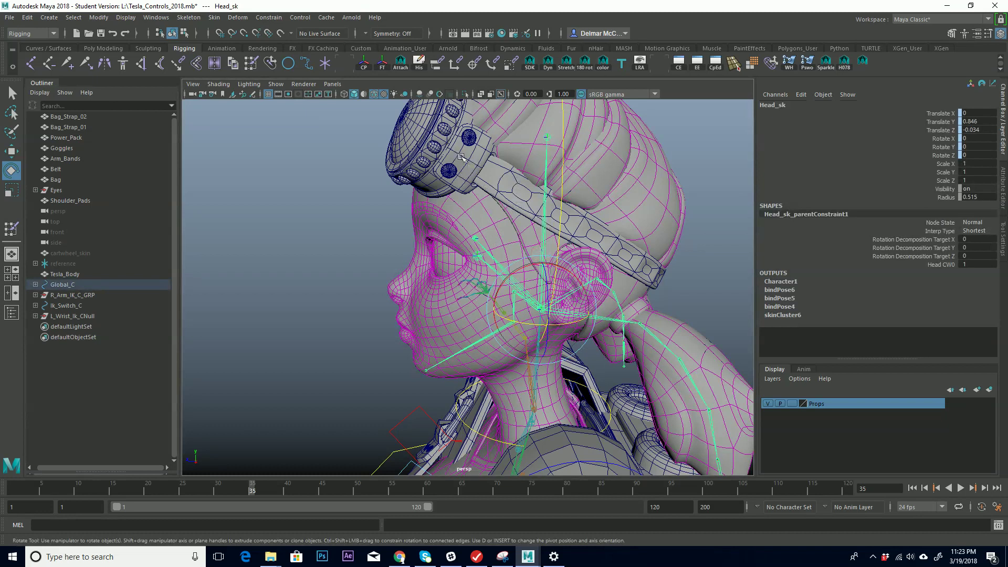
click(461, 156)
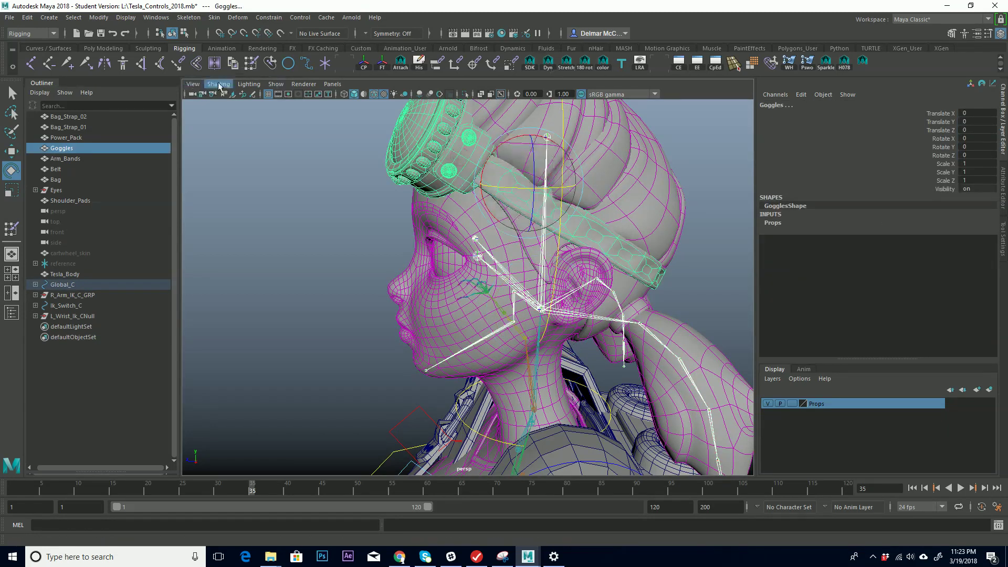
alt+middle_drag(304, 163, 332, 189)
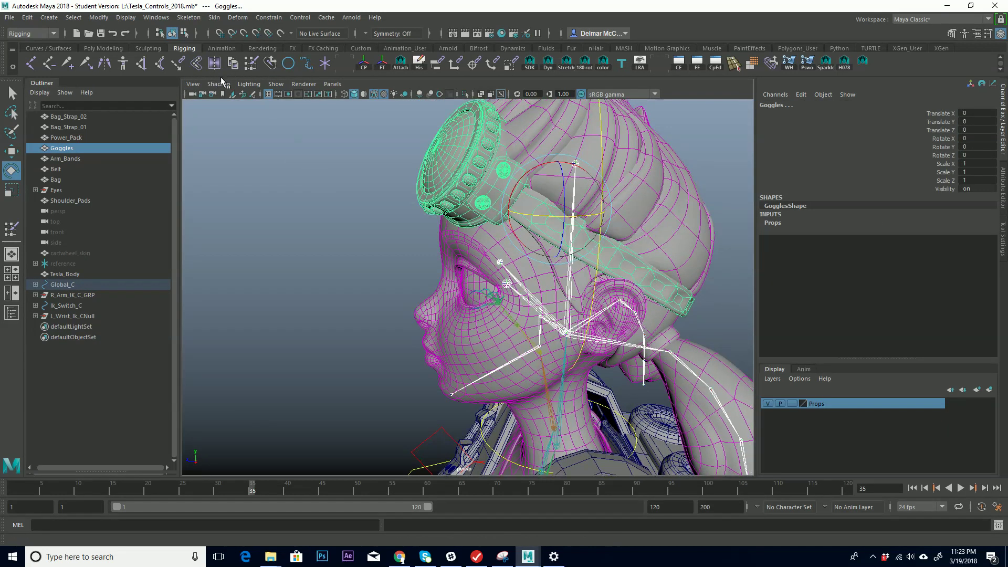
click(197, 64)
alt+middle_drag(508, 266, 501, 240)
alt+drag(446, 249, 395, 222)
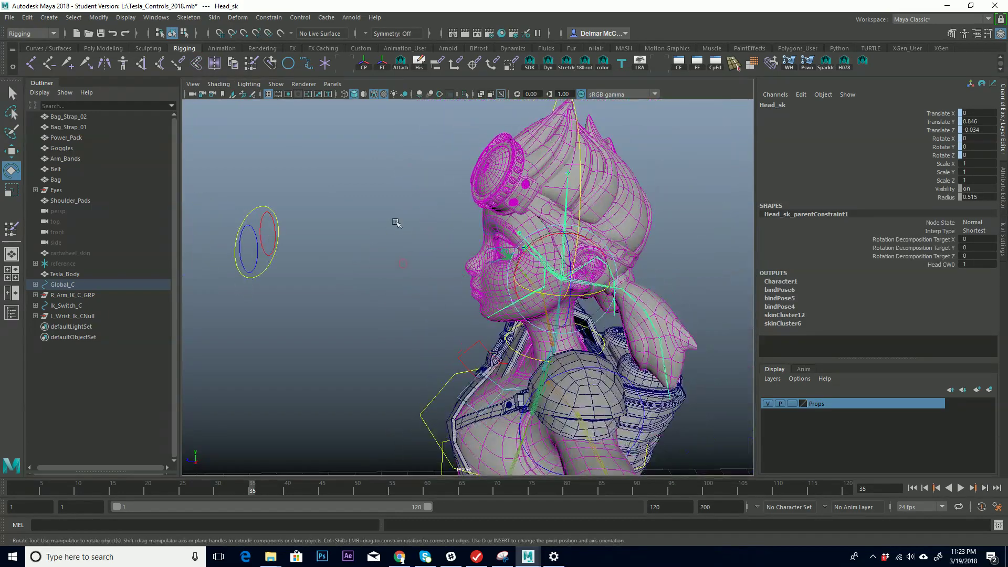
Rotate the Head_C control to test the bound goggles, and undo the rotation
click(398, 188)
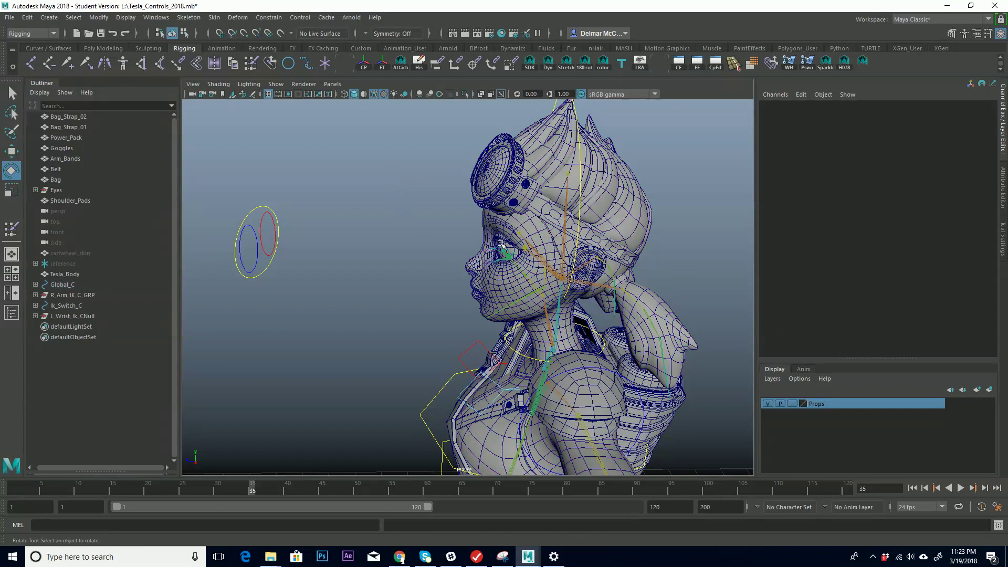
alt+drag(510, 247, 561, 173)
click(587, 196)
mouse_move(634, 184)
alt+mouse_down()
mouse_move(619, 174)
mouse_move(635, 168)
alt+mouse_up()
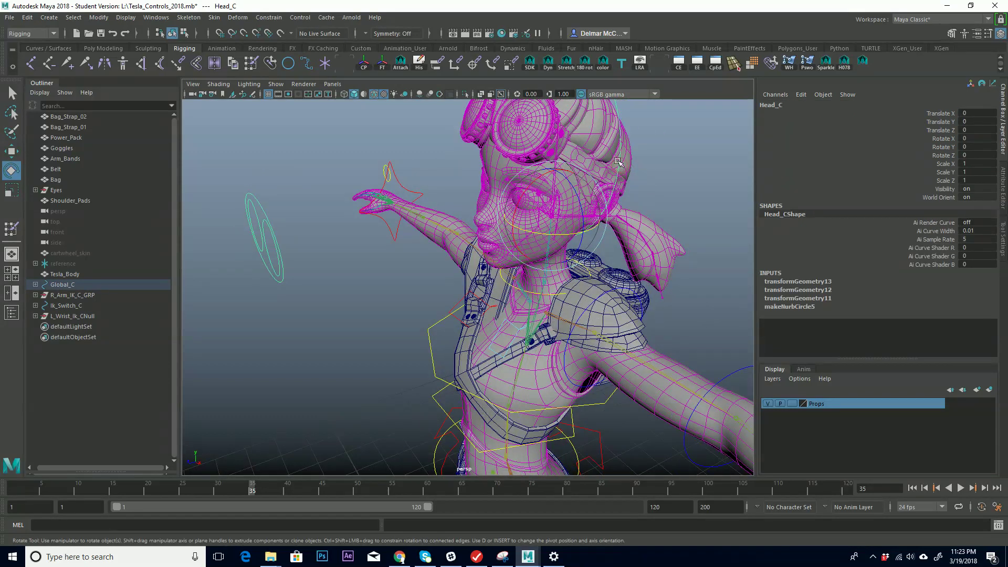
drag(569, 205, 554, 204)
key(ctrl+z)
Examine the remaining props on the torso, back and hips, including the bag and Power_Pack
alt+middle_drag(562, 247, 557, 176)
alt+right_drag(577, 252, 546, 273)
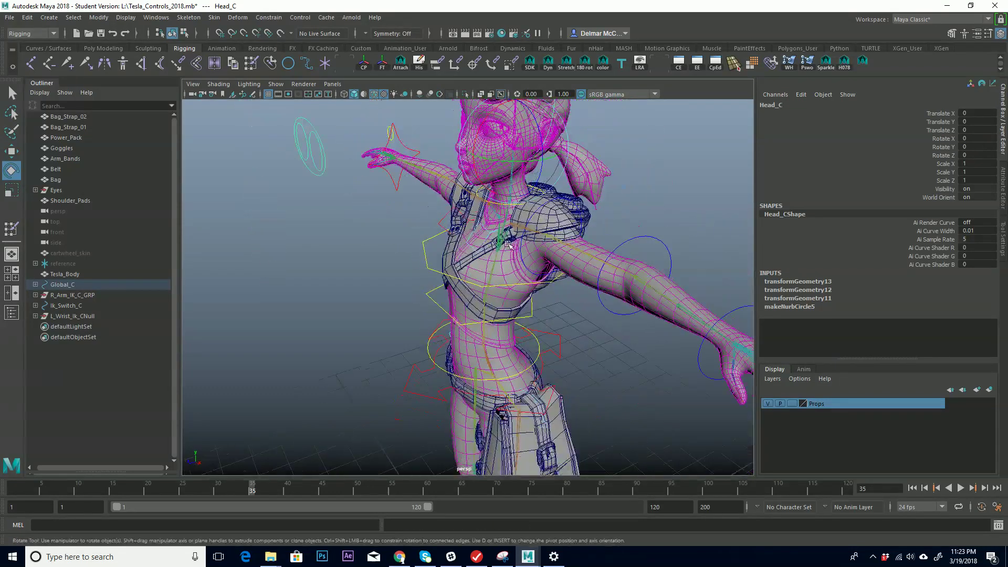
alt+middle_drag(558, 320, 579, 219)
alt+drag(580, 219, 572, 252)
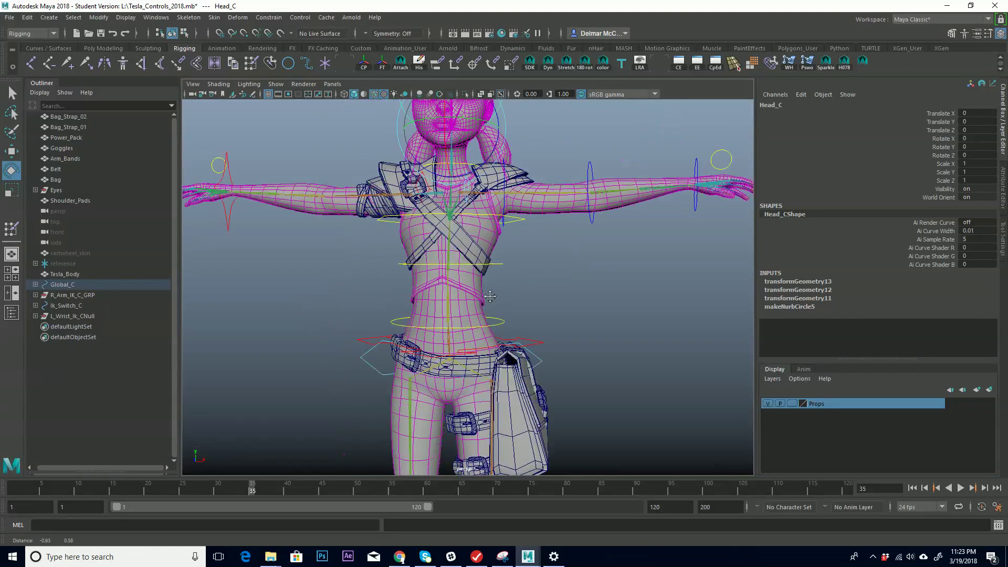
alt+middle_drag(478, 292, 458, 318)
alt+drag(458, 318, 509, 306)
alt+middle_drag(503, 345, 494, 276)
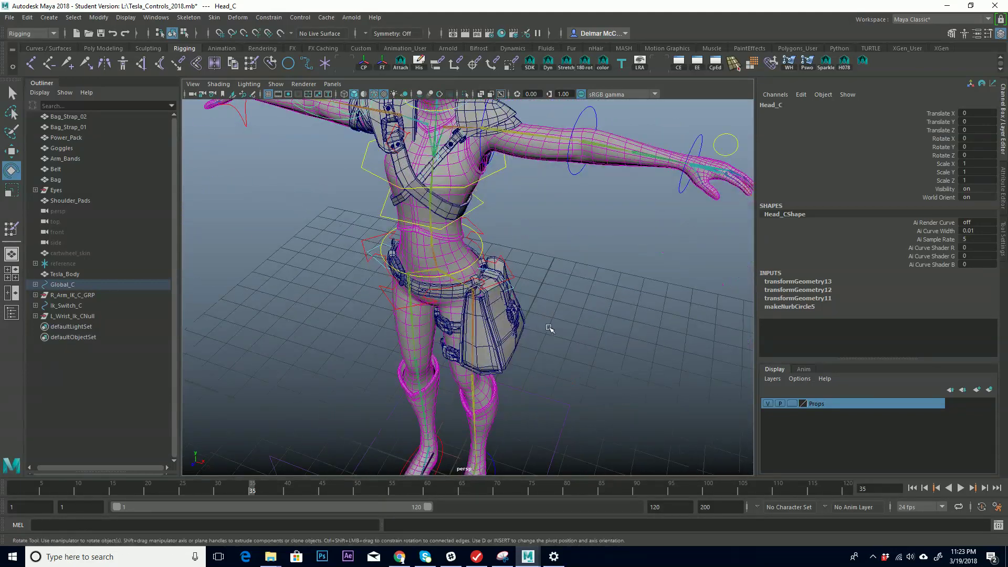
click(506, 314)
alt+drag(573, 330, 528, 315)
click(601, 298)
alt+drag(599, 294, 735, 307)
Create a NURBS circle on the grid at the character's feet
alt+middle_drag(446, 379, 556, 226)
alt+drag(525, 339, 558, 348)
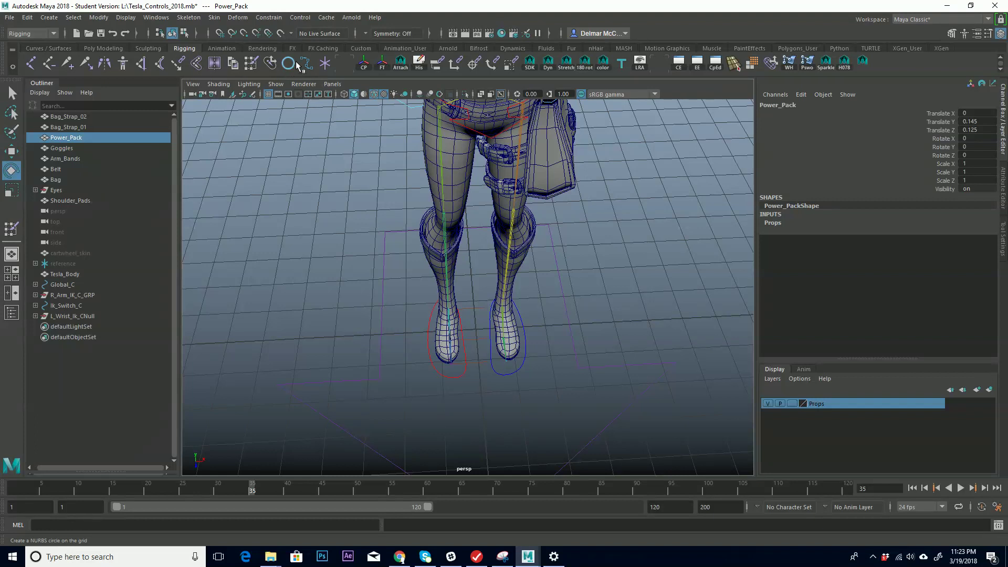
click(50, 17)
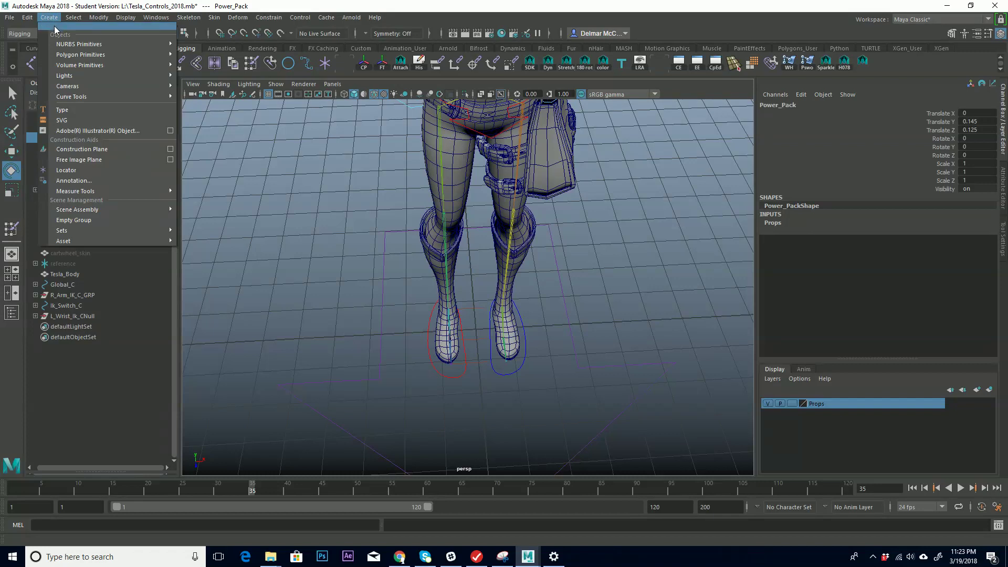
mouse_move(86, 98)
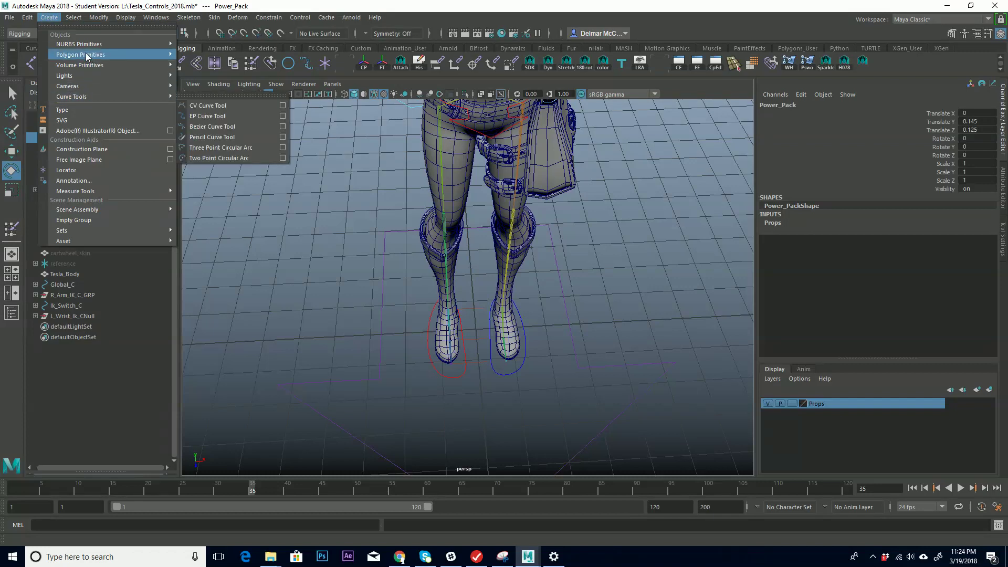
mouse_move(92, 46)
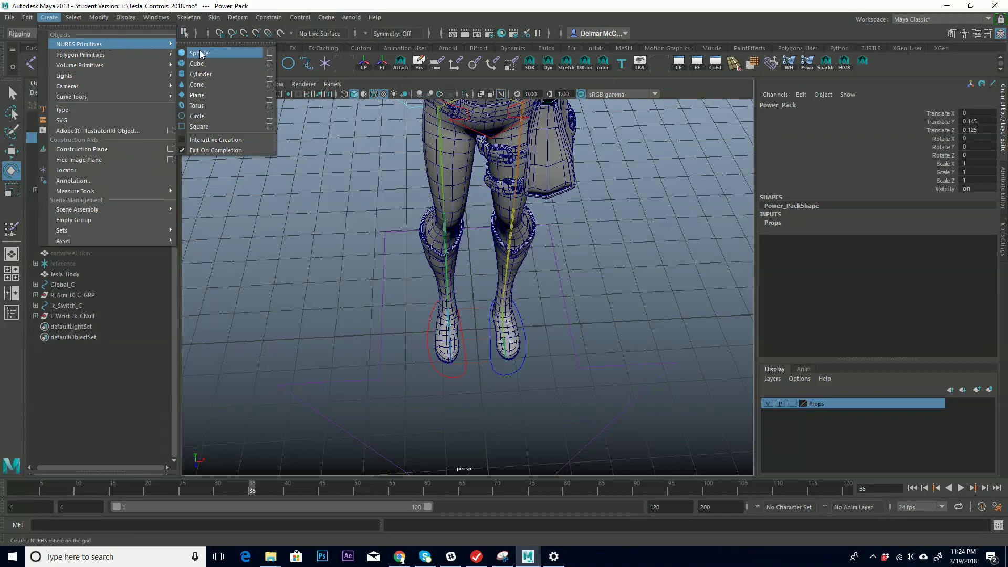
click(199, 116)
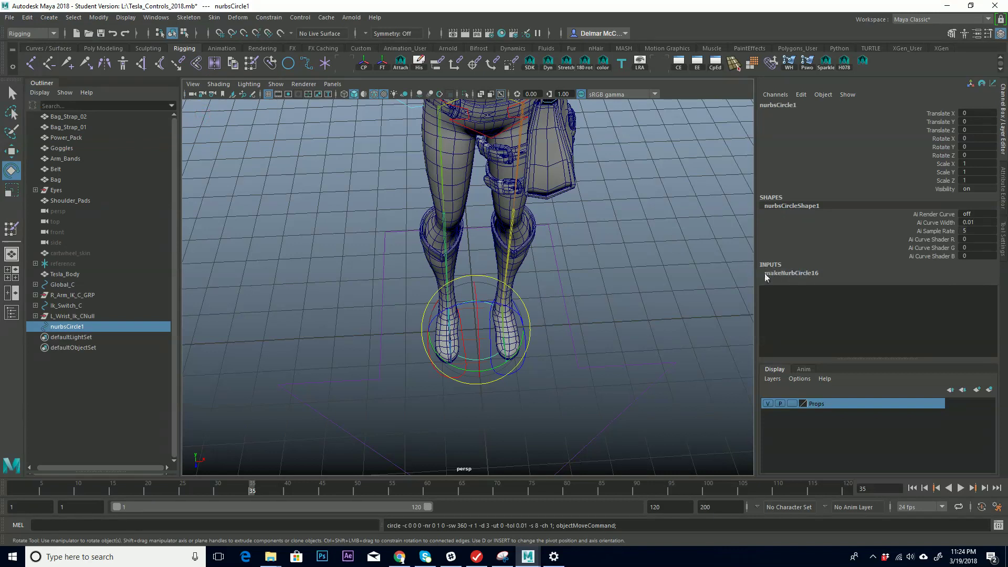
Set the new circle's Degree to Linear and its Sections to 16
double_click(805, 272)
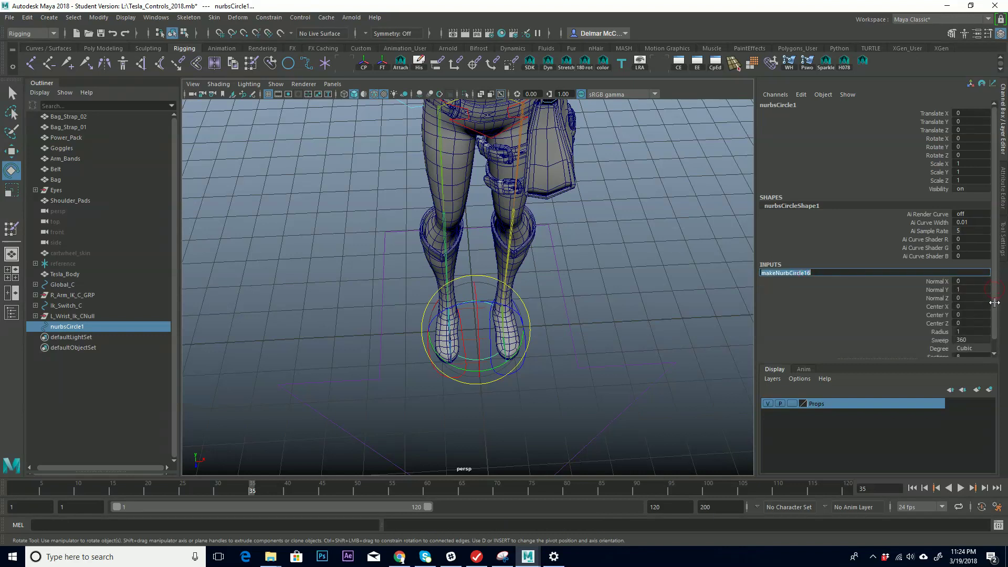
scroll(995, 301, down, 2)
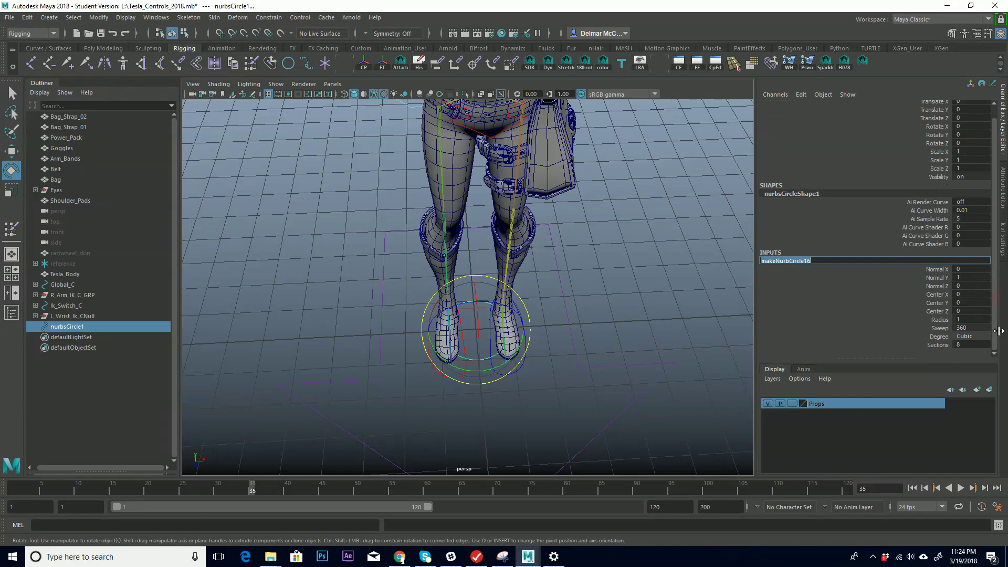
click(968, 336)
click(979, 345)
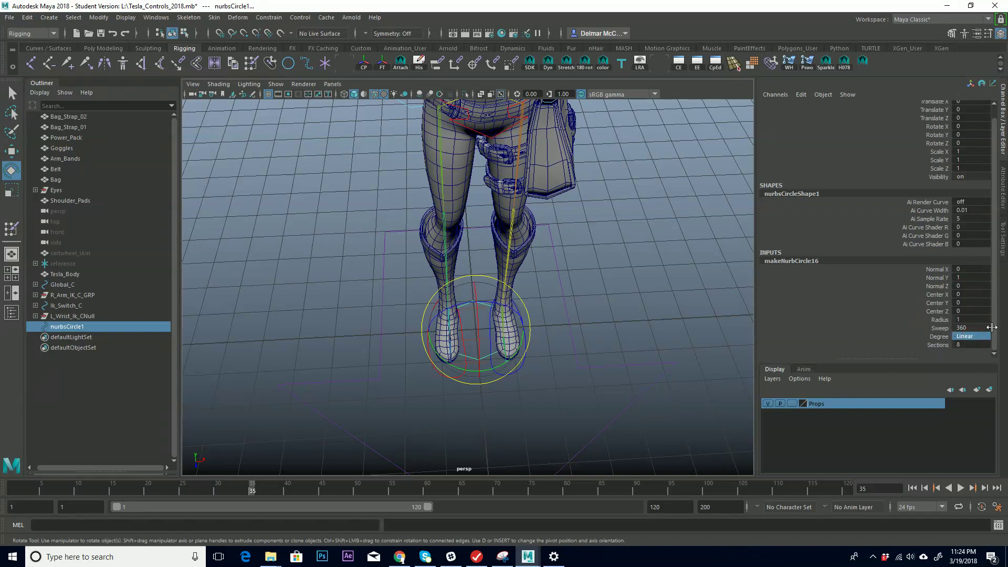
double_click(977, 345)
text(16)
key(Return)
alt+drag(696, 272, 562, 369)
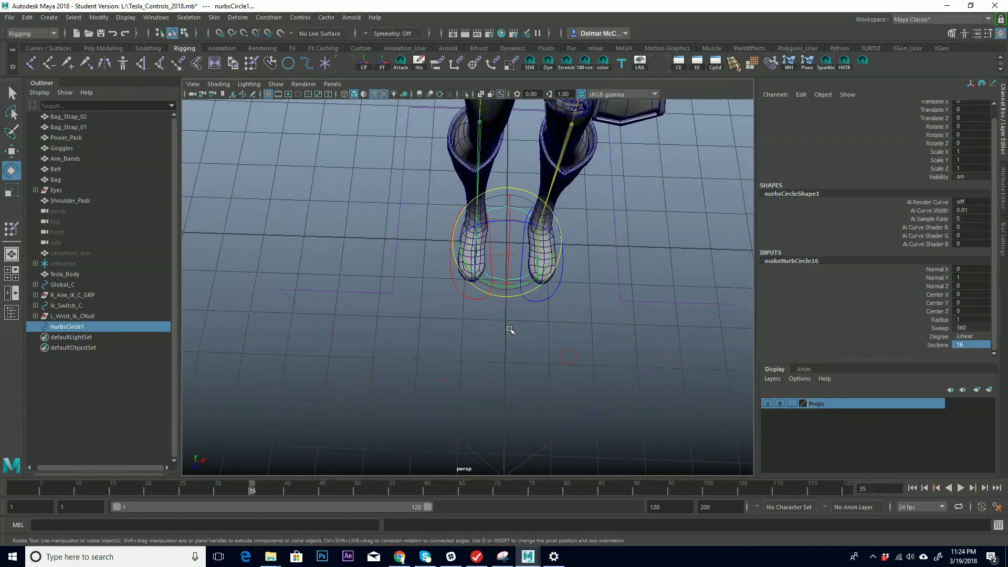
alt+drag(513, 331, 567, 371)
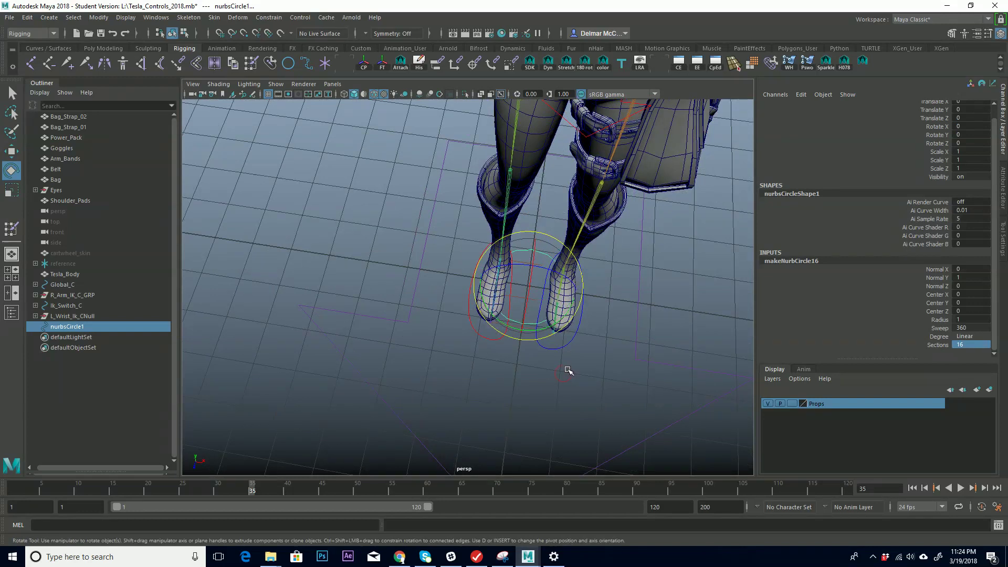
key(F8)
alt+right_drag(532, 283, 590, 283)
alt+middle_drag(576, 317, 472, 324)
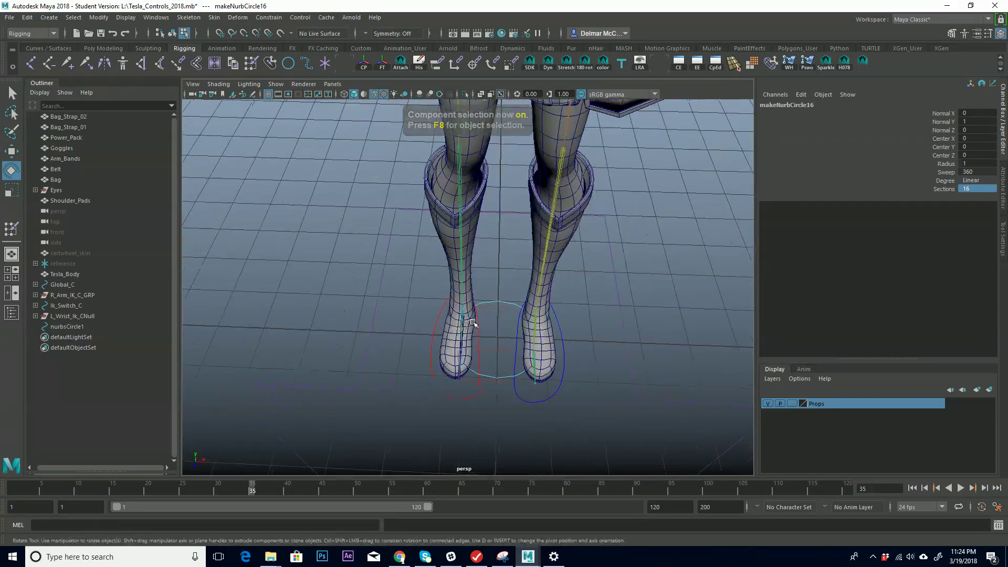
click(512, 303)
key(F8)
click(506, 255)
click(512, 303)
key(F8)
alt+drag(545, 314, 468, 276)
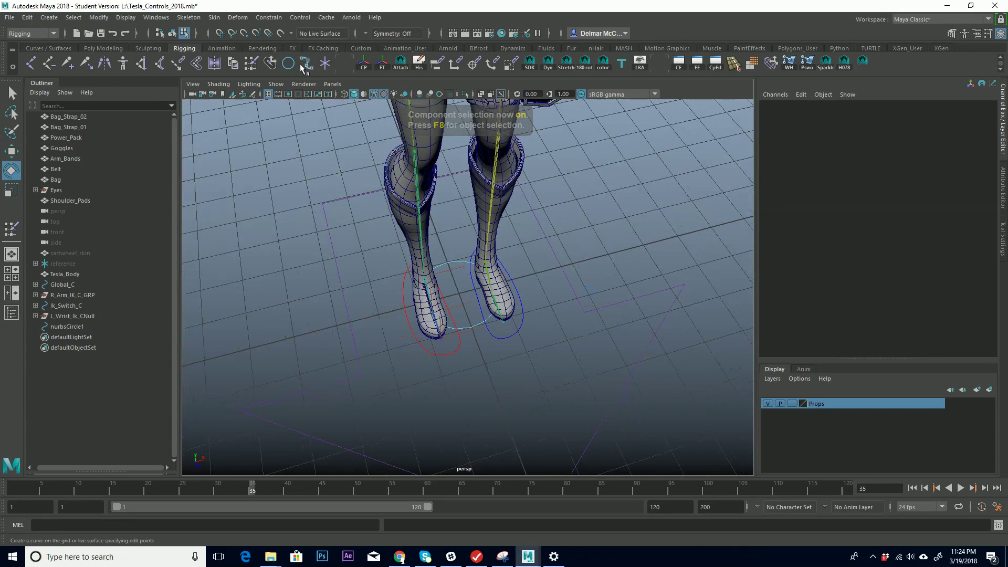
click(172, 33)
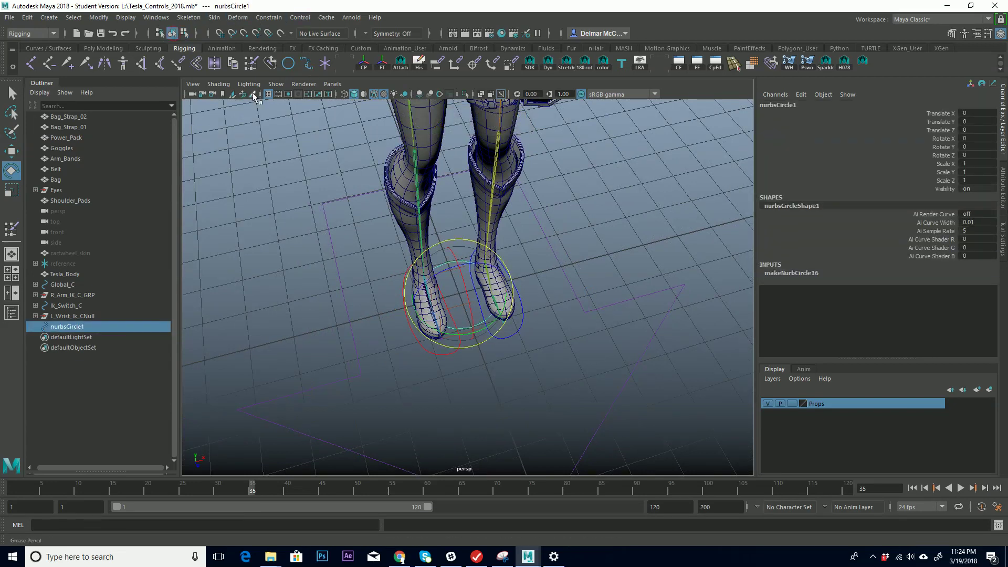
click(159, 33)
alt+drag(492, 269, 520, 310)
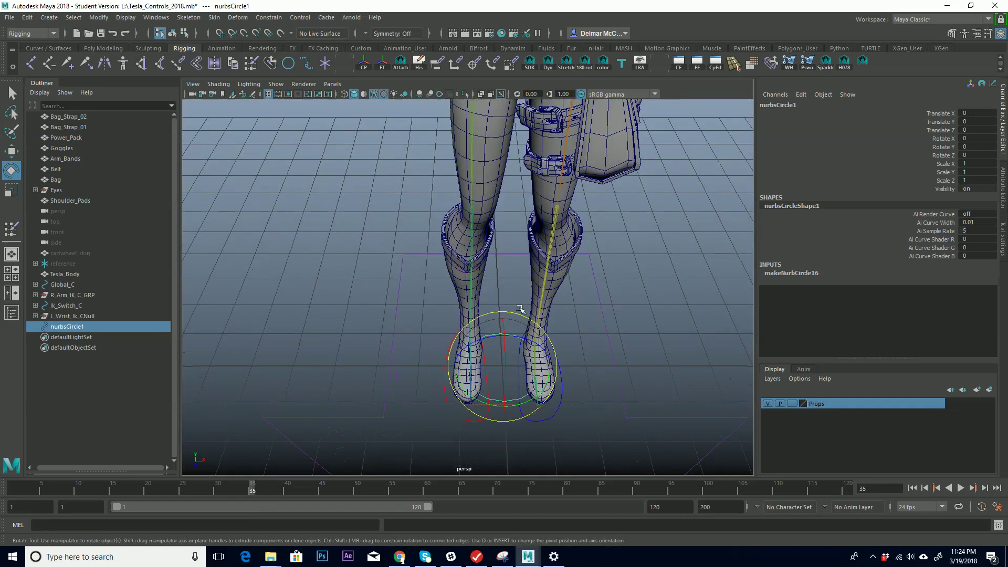
Switch the circle to component selection with its control vertices selectable, and display the scene in wireframe
click(645, 348)
click(517, 337)
click(184, 33)
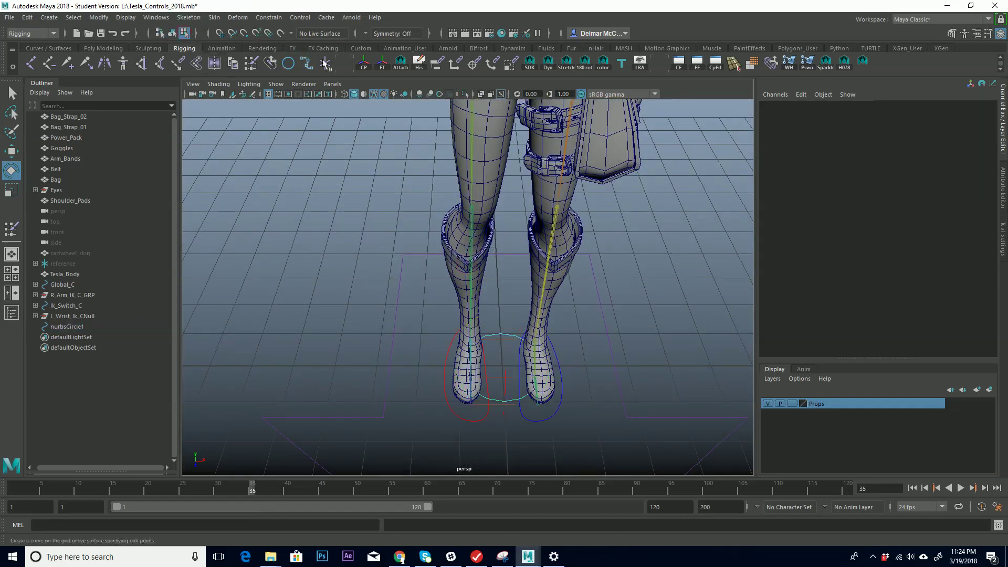
click(198, 33)
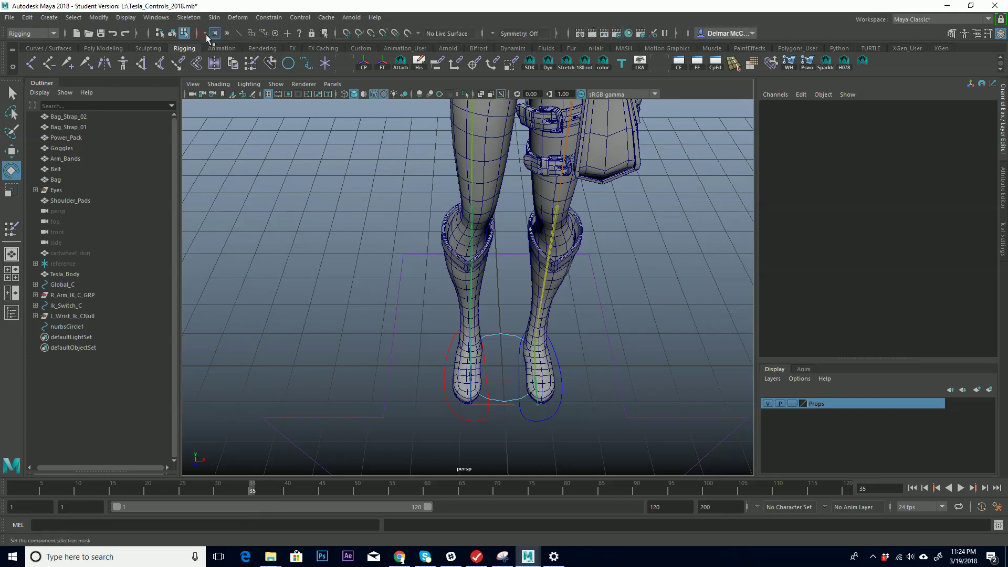
click(227, 33)
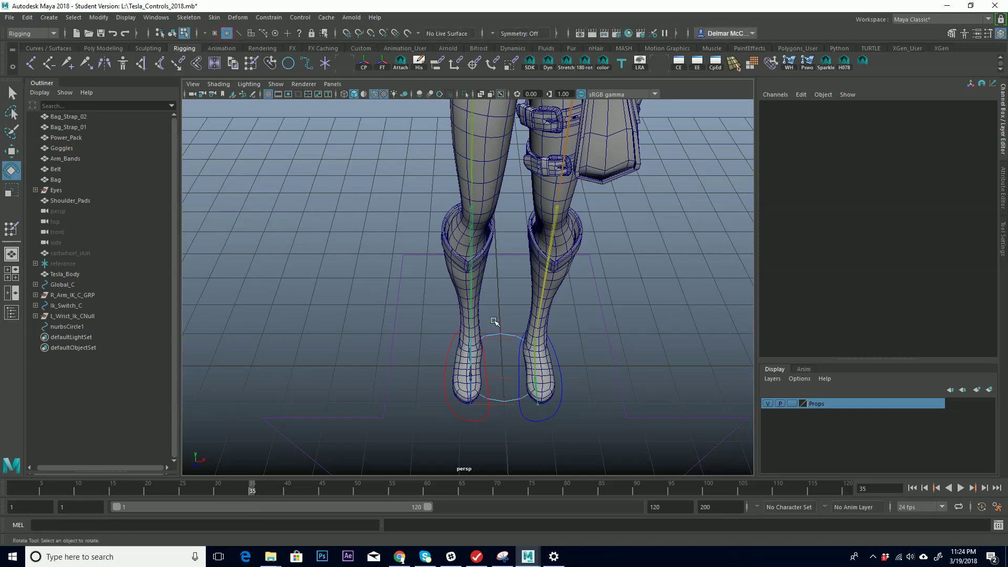
alt+middle_drag(484, 299, 501, 275)
alt+right_drag(500, 275, 935, 226)
alt+middle_drag(550, 374, 577, 231)
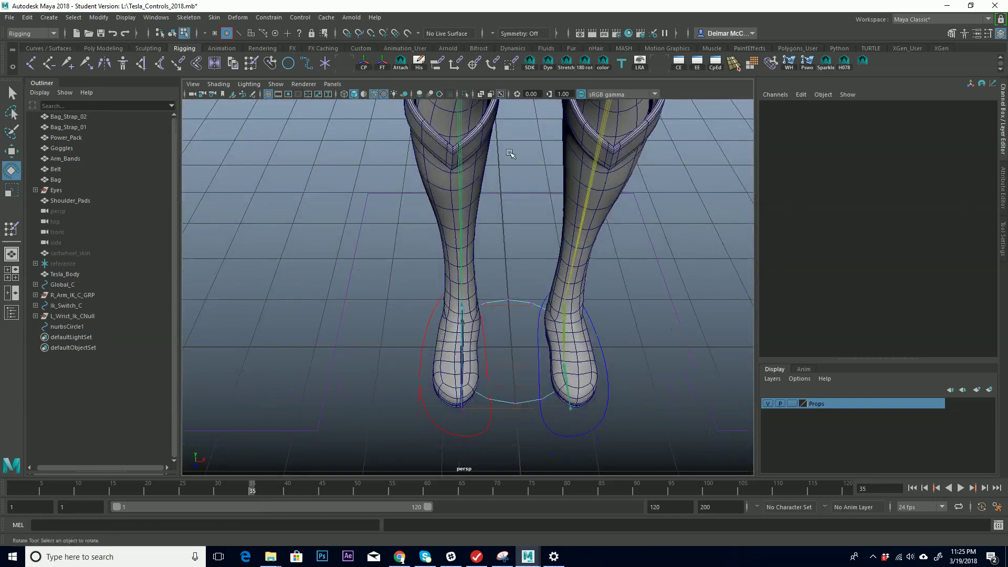
click(227, 34)
scroll(510, 288, up, 3)
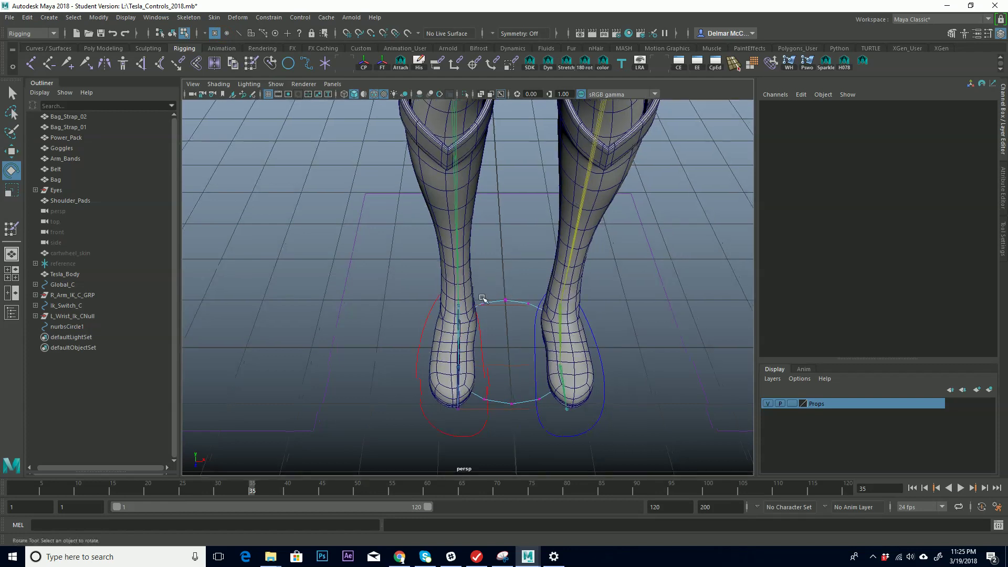
key(4)
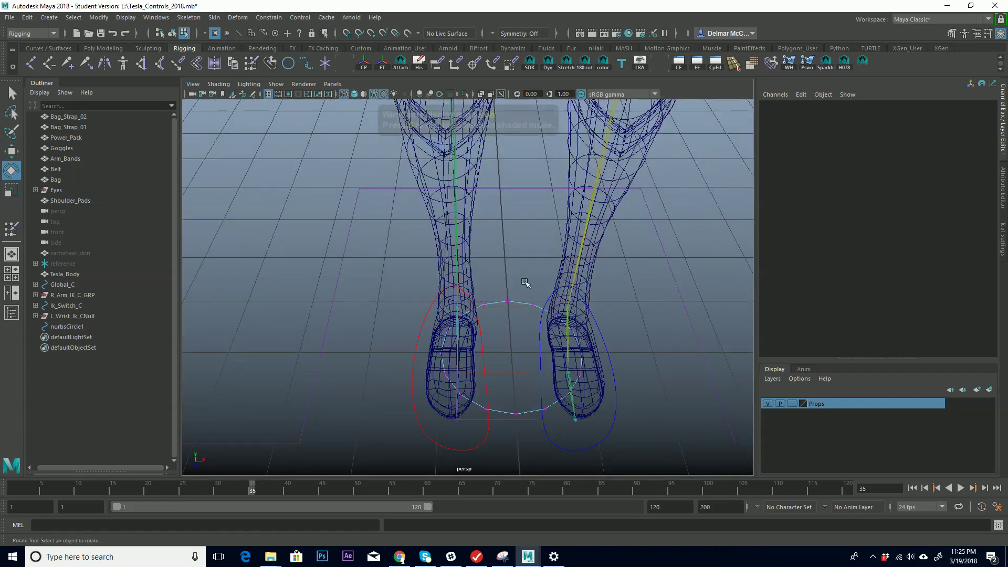
alt+drag(503, 279, 517, 235)
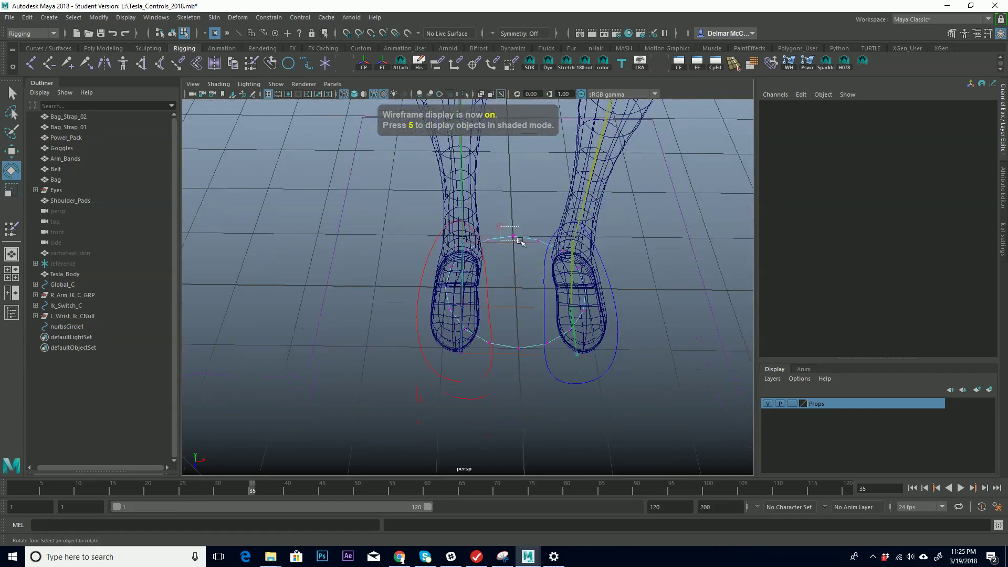
Select every other control vertex around the 16-section circle between the character's feet
click(517, 236)
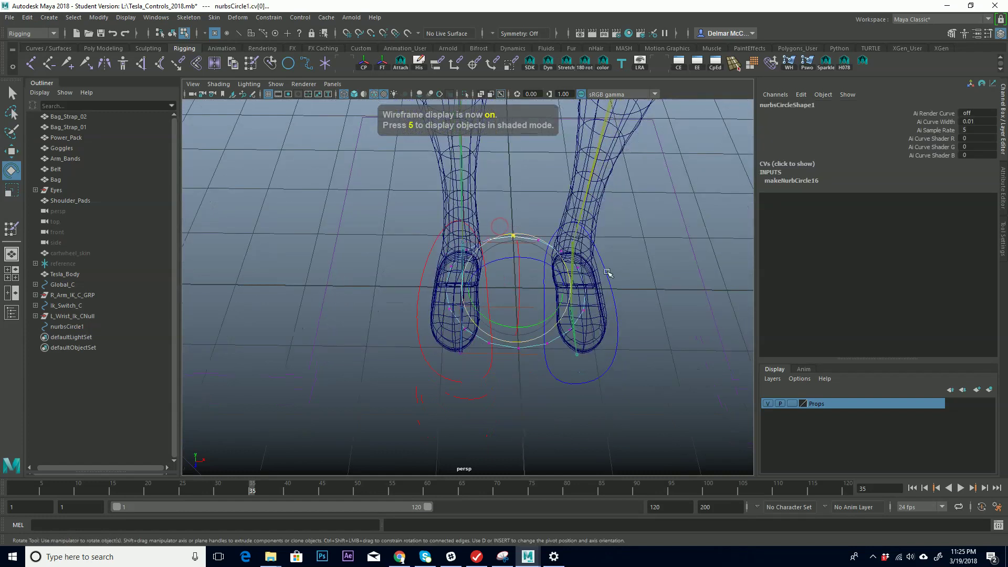
click(643, 231)
drag(529, 231, 602, 320)
key(q)
shift+drag(559, 353, 531, 332)
shift+drag(500, 353, 512, 255)
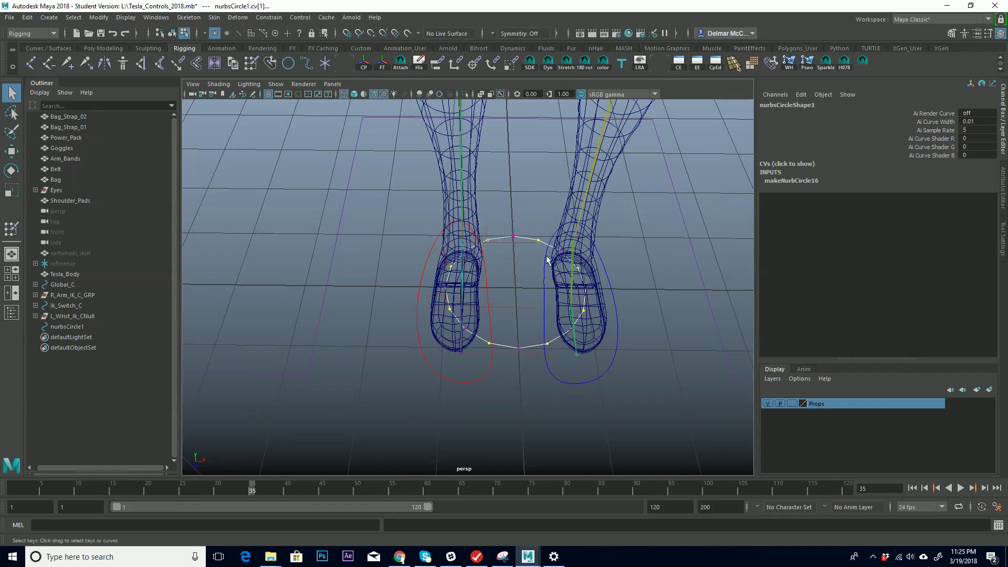
Scale the selected vertices inward to turn the circle into an eight-pointed star, and return to object selection
key(r)
alt+drag(507, 300, 526, 290)
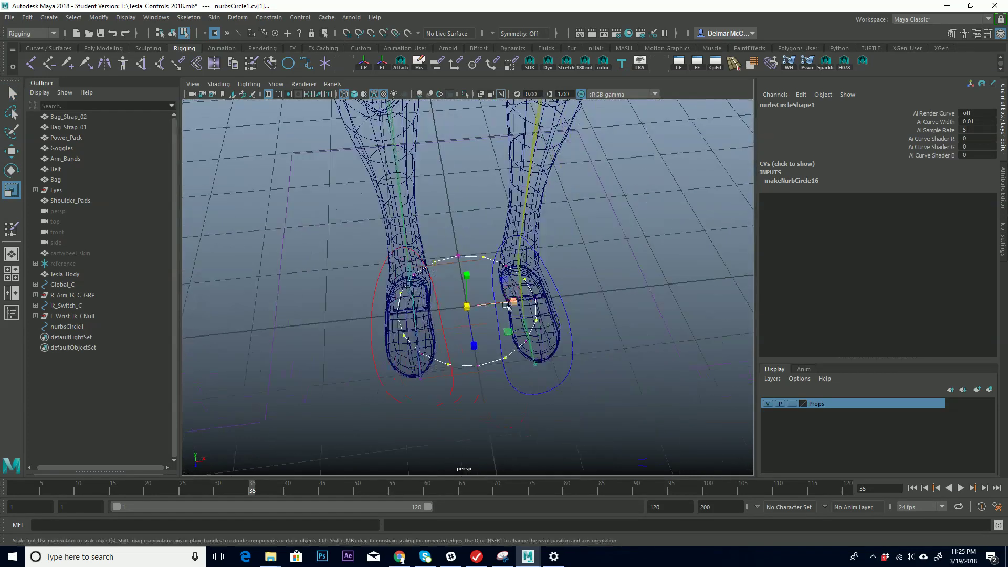
drag(467, 304, 431, 322)
alt+drag(548, 292, 603, 322)
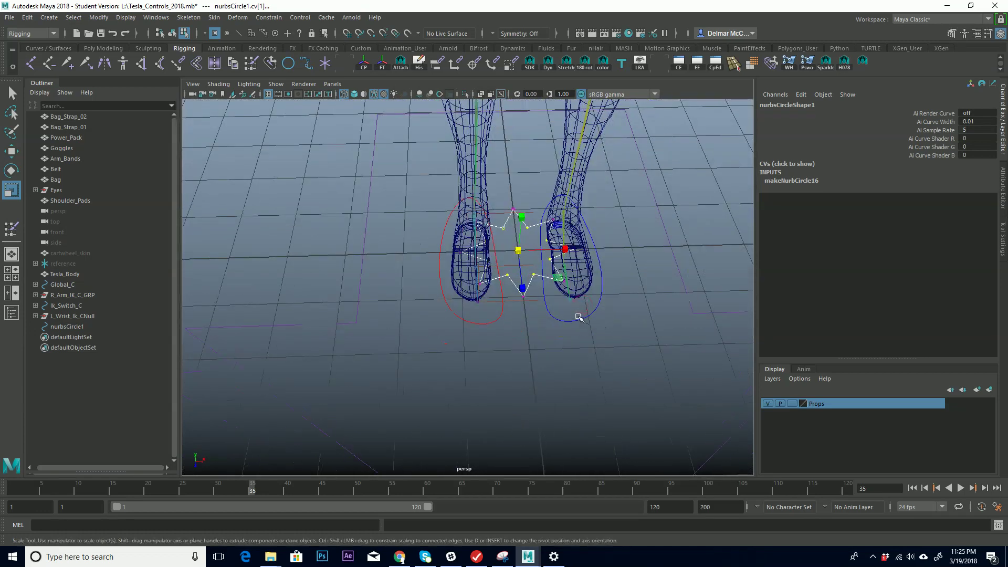
key(F8)
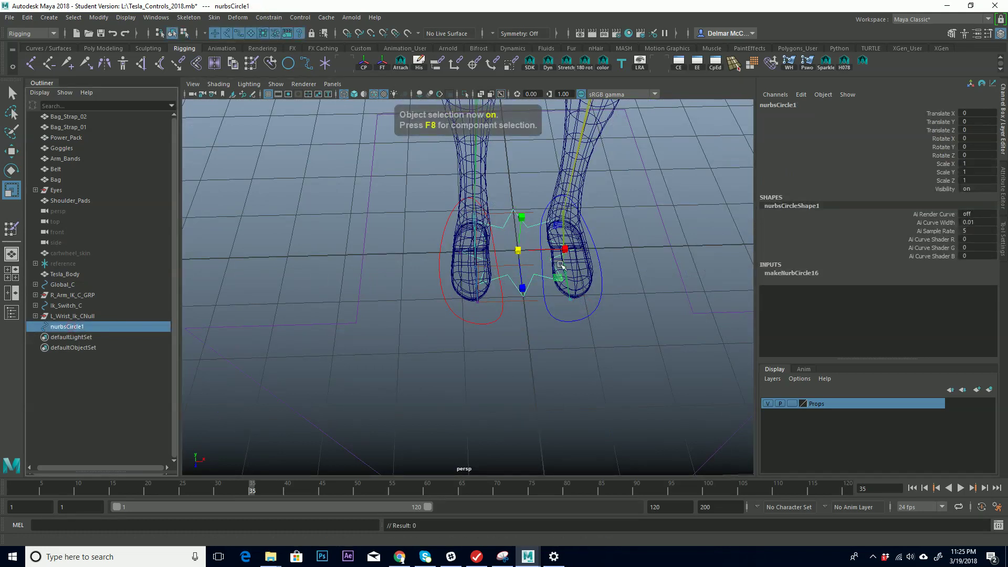
Group the star-shaped curve and duplicate the group to get a second control
alt+middle_drag(561, 265, 555, 276)
alt+right_drag(561, 304, 401, 333)
alt+middle_drag(537, 287, 523, 301)
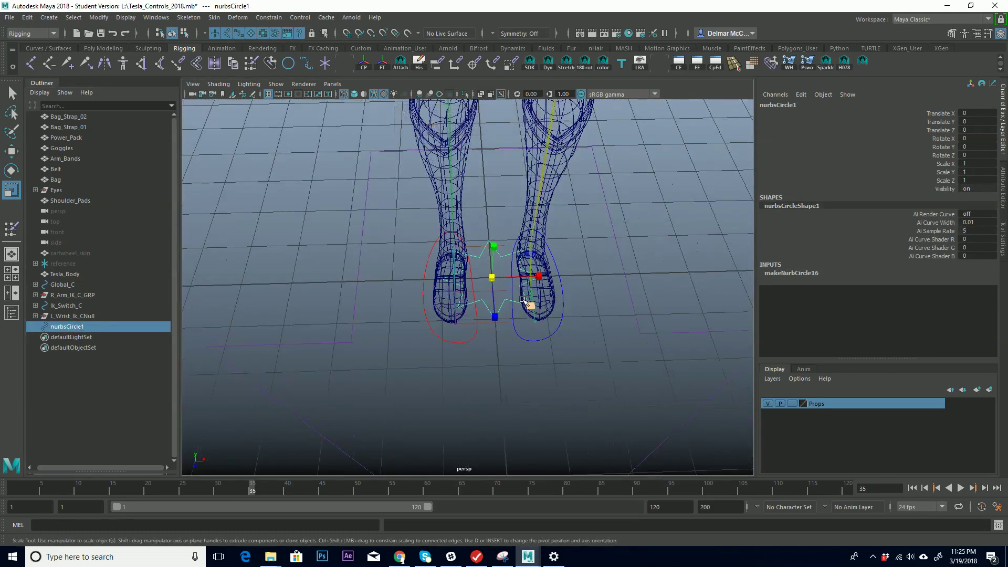
key(ctrl+g)
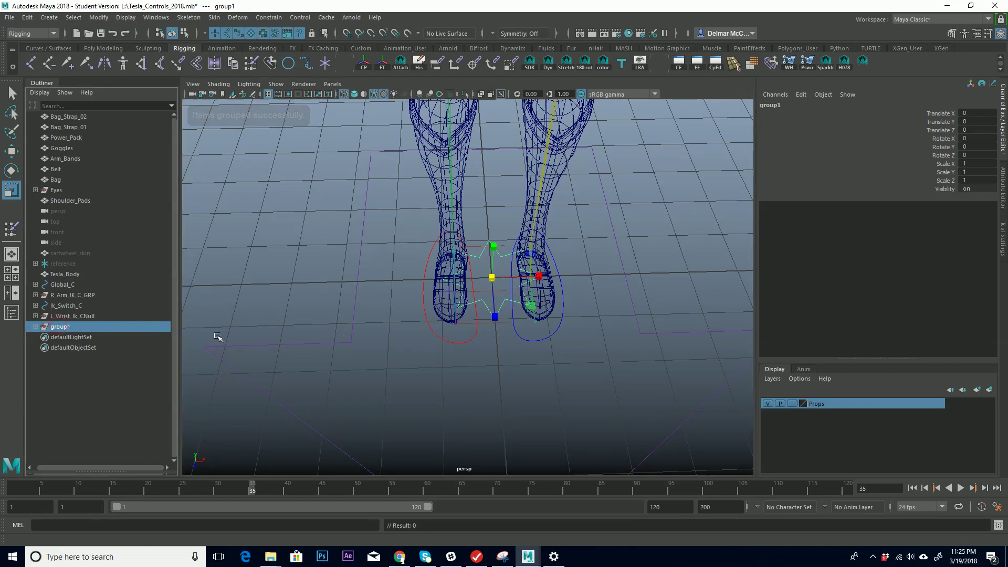
key(ctrl+g)
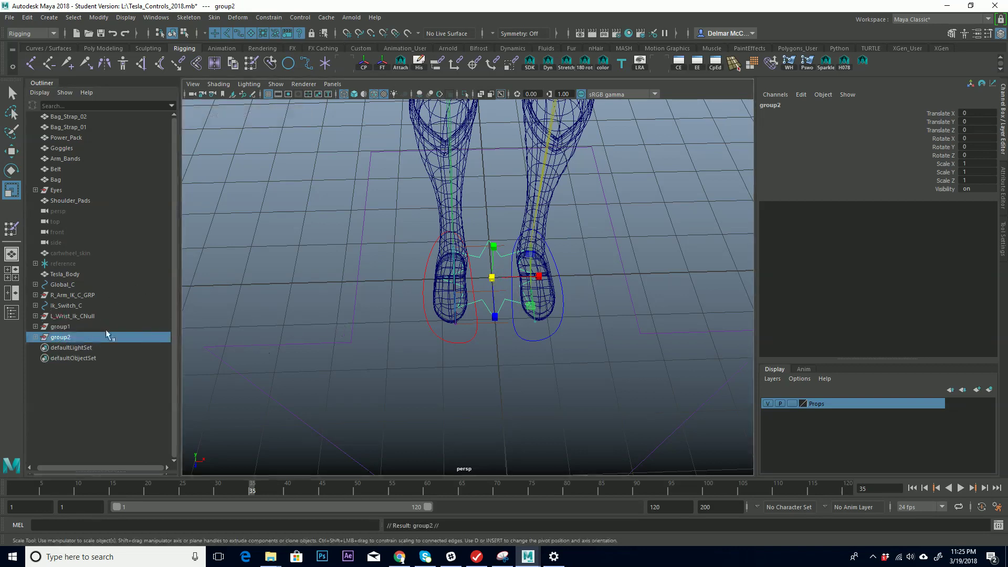
Rename the first group Bag_C_GRP and the curve inside it Bag_C
double_click(62, 327)
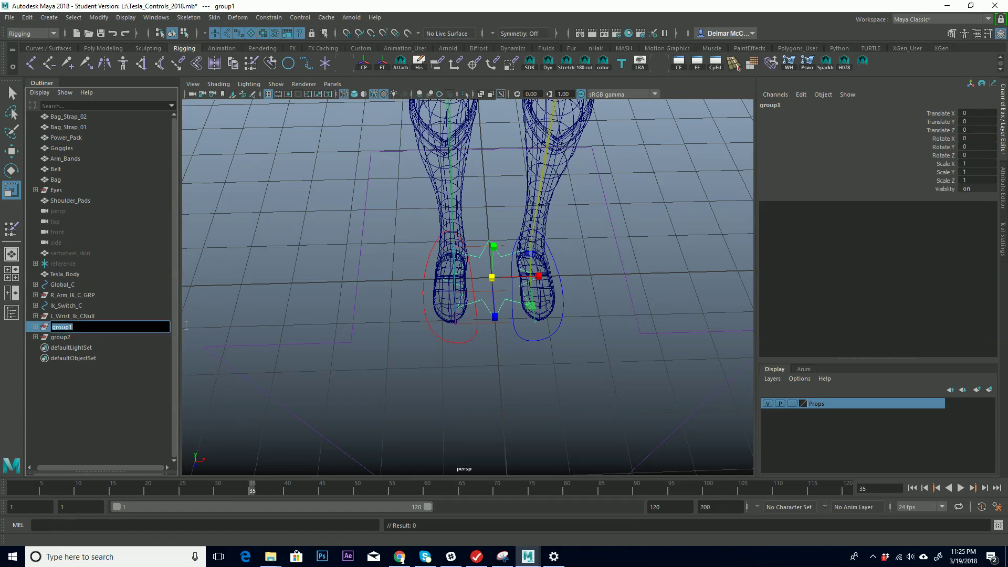
text(Bag_C_GRP)
key(Return)
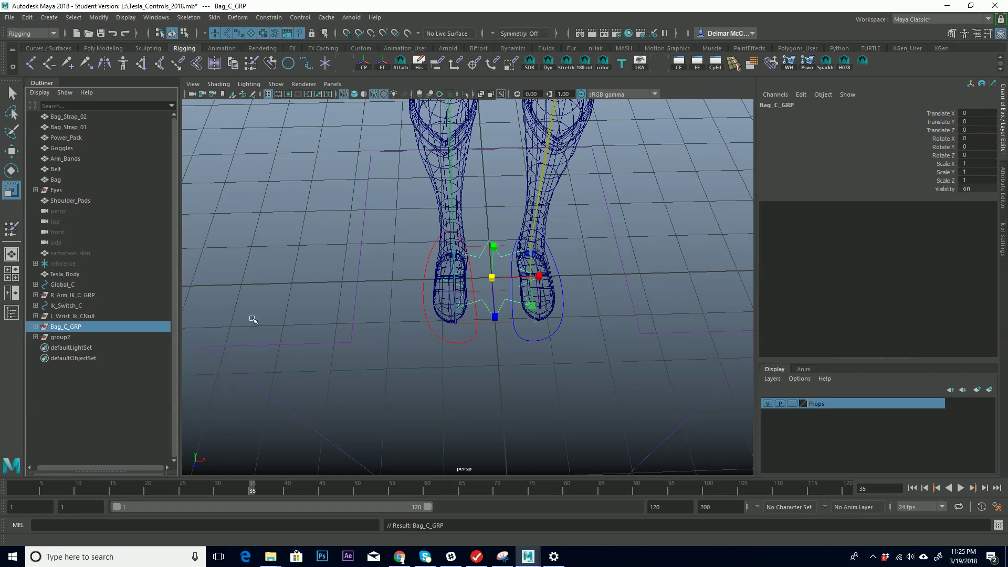
click(35, 327)
click(71, 337)
double_click(79, 337)
double_click(81, 339)
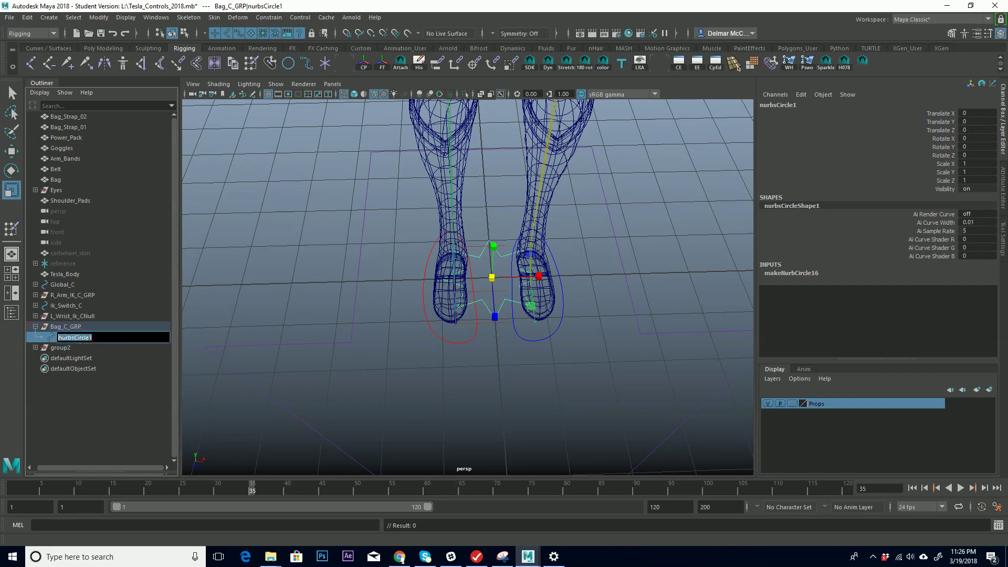
text(Bag_C)
key(Return)
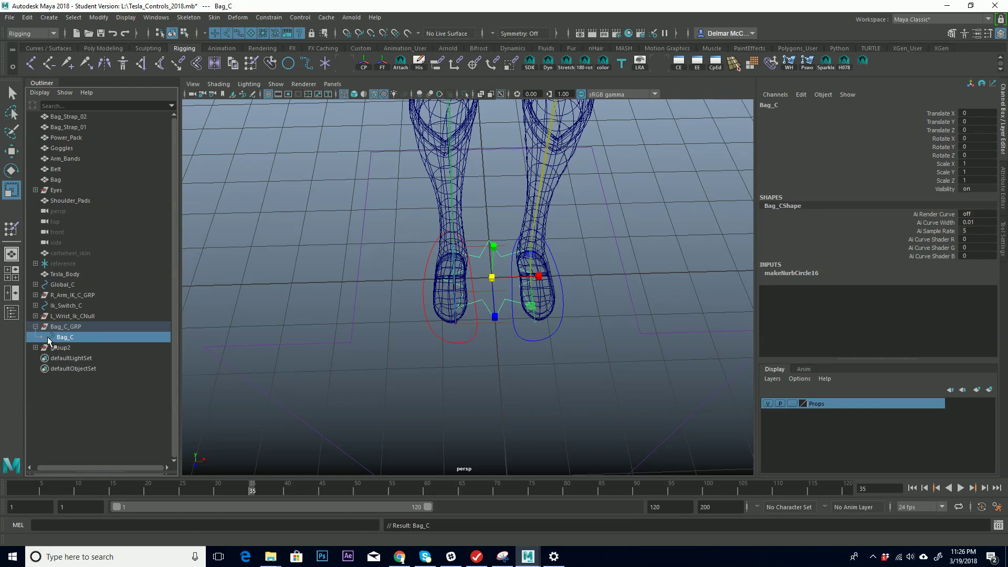
Rename the second group JetPack_C_GRP and the curve inside it JetPack_C
click(34, 348)
double_click(58, 348)
text(JetPack_C)
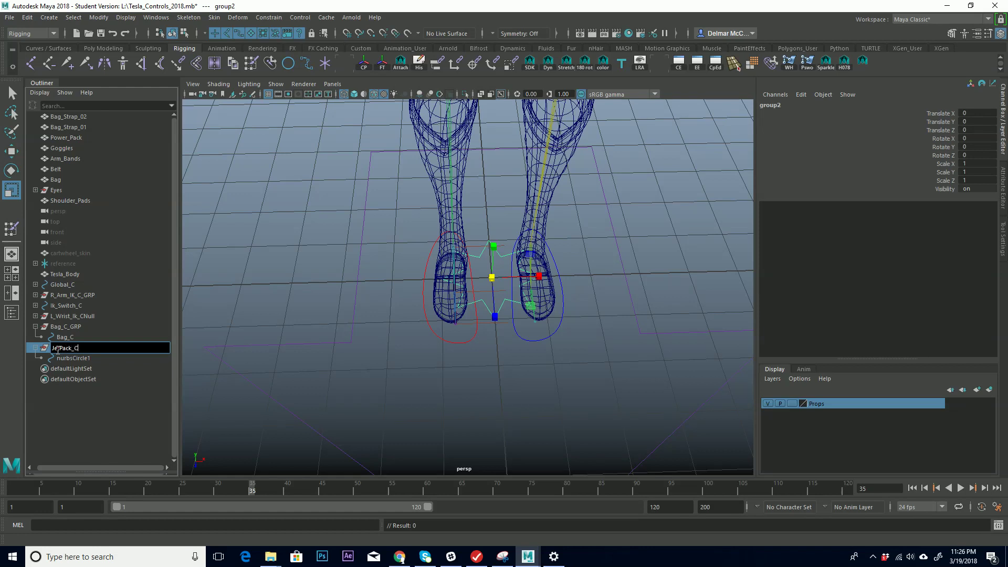
text(_GRP)
key(Return)
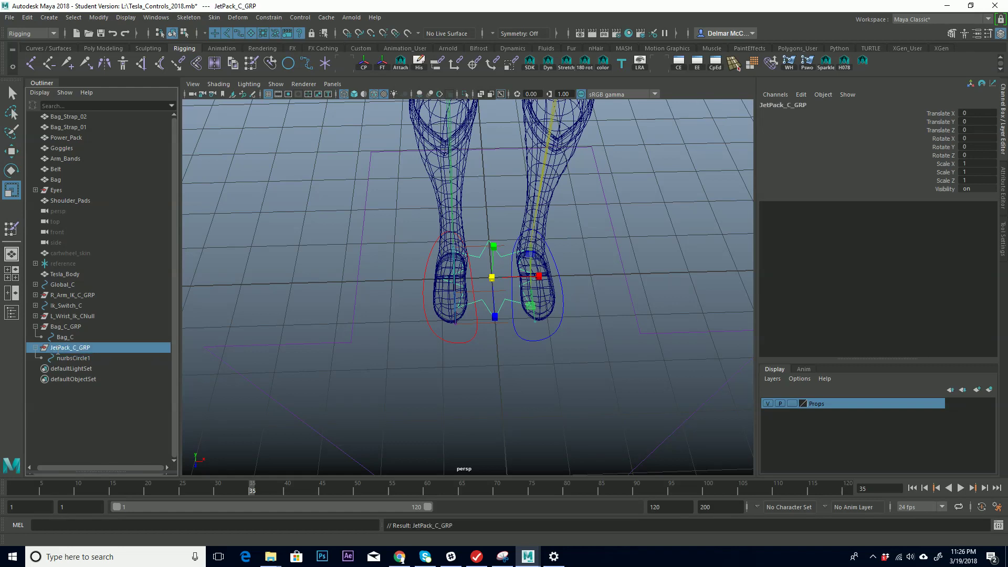
double_click(62, 357)
text(JetPa)
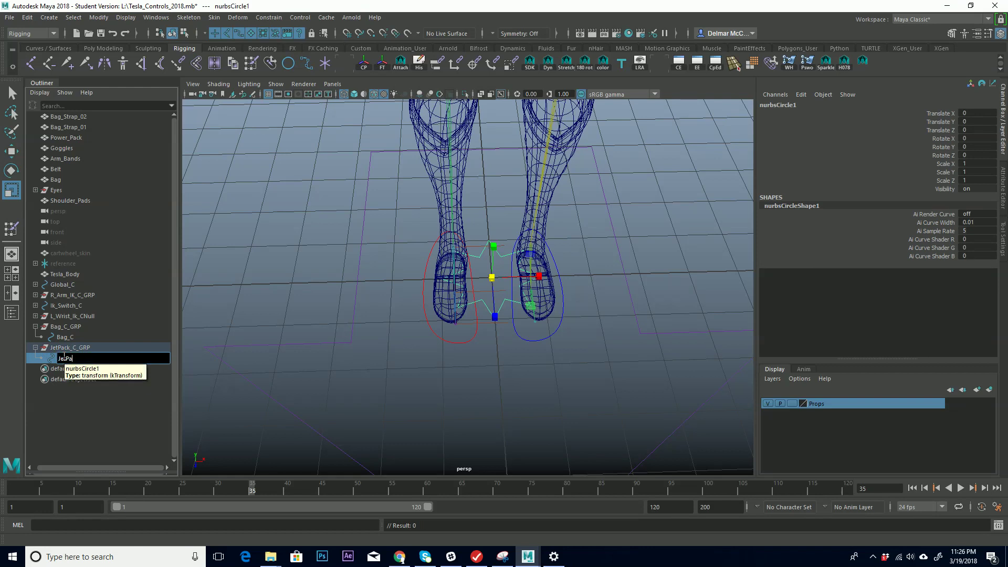
text(ck_C)
key(Return)
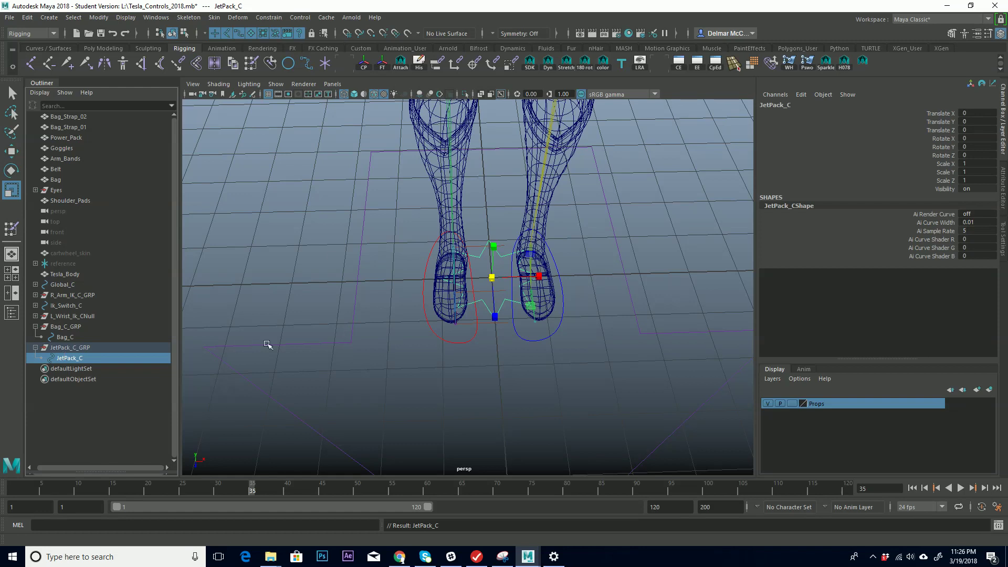
Select Bag_C_GRP and display the scene shaded with textures around the bag at the character's hip
click(35, 346)
click(98, 327)
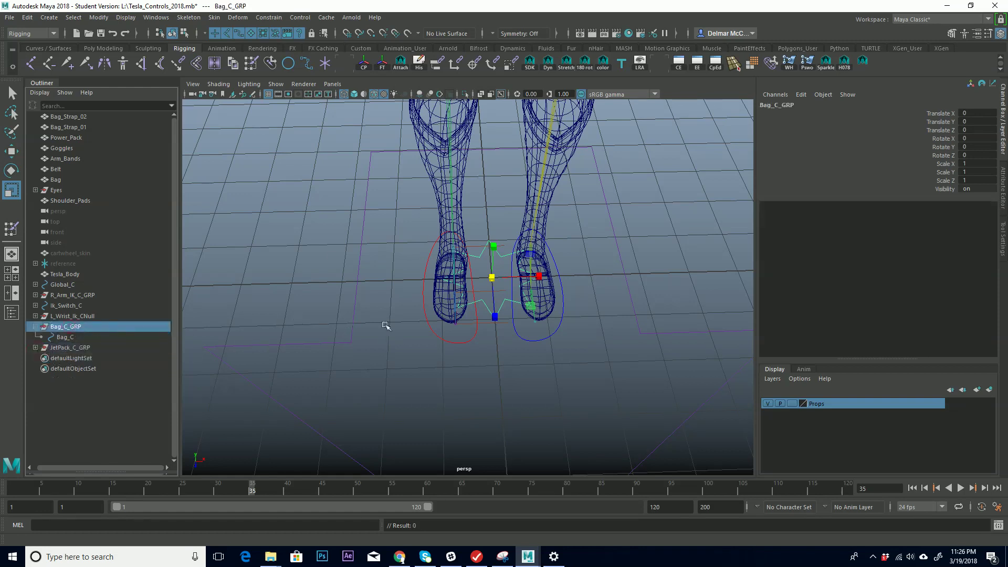
alt+middle_drag(524, 285, 479, 298)
alt+middle_drag(533, 235, 513, 263)
alt+right_drag(513, 263, 434, 284)
alt+middle_drag(430, 290, 399, 310)
mouse_move(399, 311)
alt+mouse_down()
mouse_move(284, 346)
mouse_move(446, 285)
mouse_move(347, 251)
mouse_move(401, 265)
alt+mouse_up()
key(6)
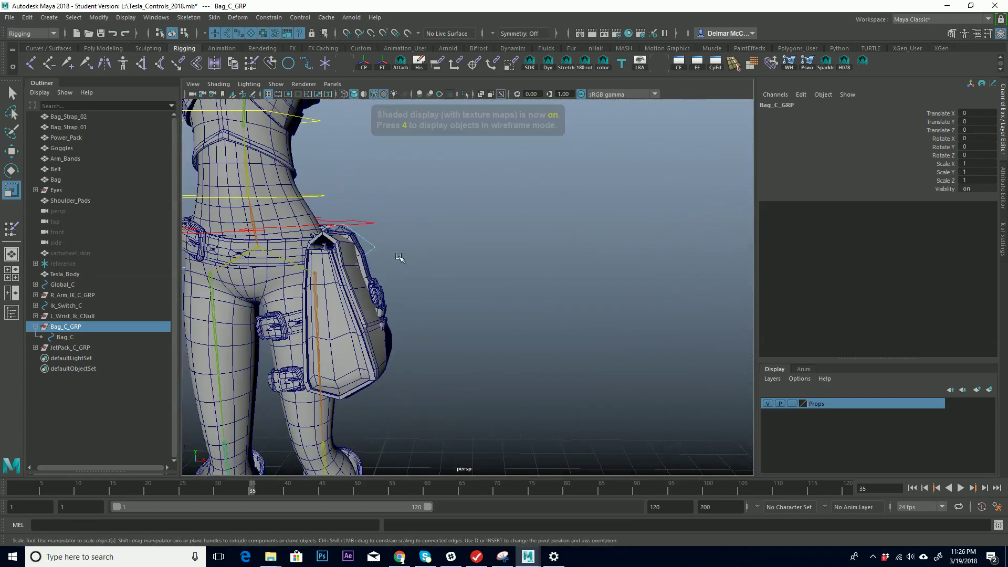
alt+drag(363, 312, 370, 247)
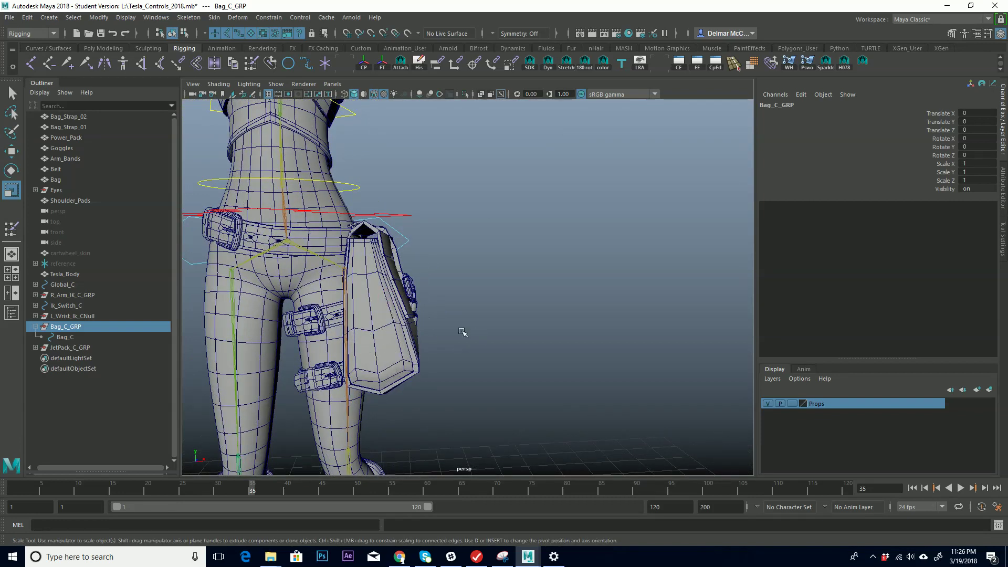
Select the Bag mesh and examine its pivot and how it hangs from the belt from several angles
click(384, 272)
alt+drag(422, 328, 418, 265)
key(e)
key(ctrl+z)
alt+drag(445, 339, 386, 312)
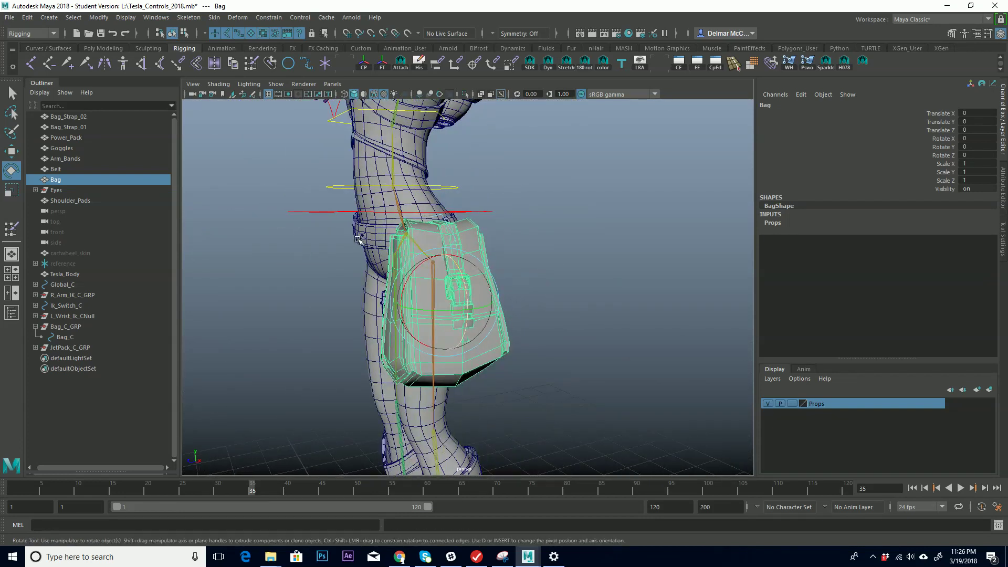
alt+drag(427, 294, 345, 272)
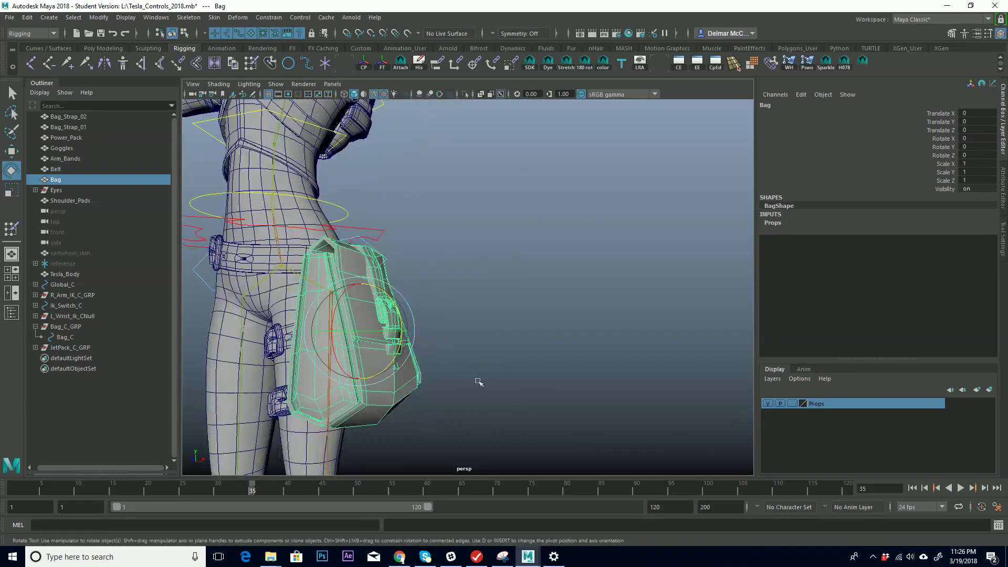
mouse_move(402, 364)
alt+mouse_down()
mouse_move(408, 378)
mouse_move(381, 375)
mouse_move(391, 352)
alt+mouse_up()
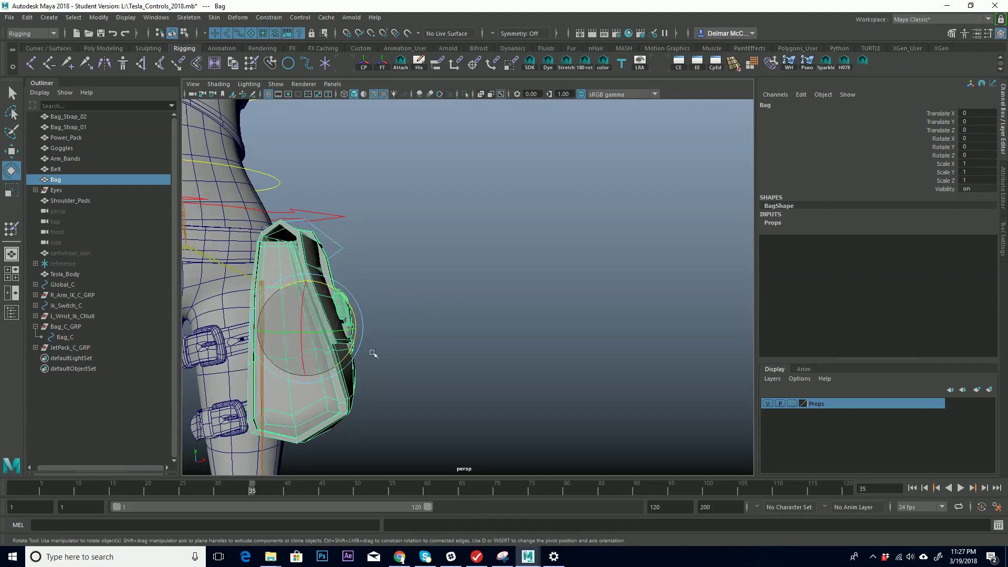
alt+drag(355, 328, 516, 274)
alt+middle_drag(516, 274, 472, 312)
alt+right_drag(472, 312, 526, 308)
alt+drag(526, 308, 456, 345)
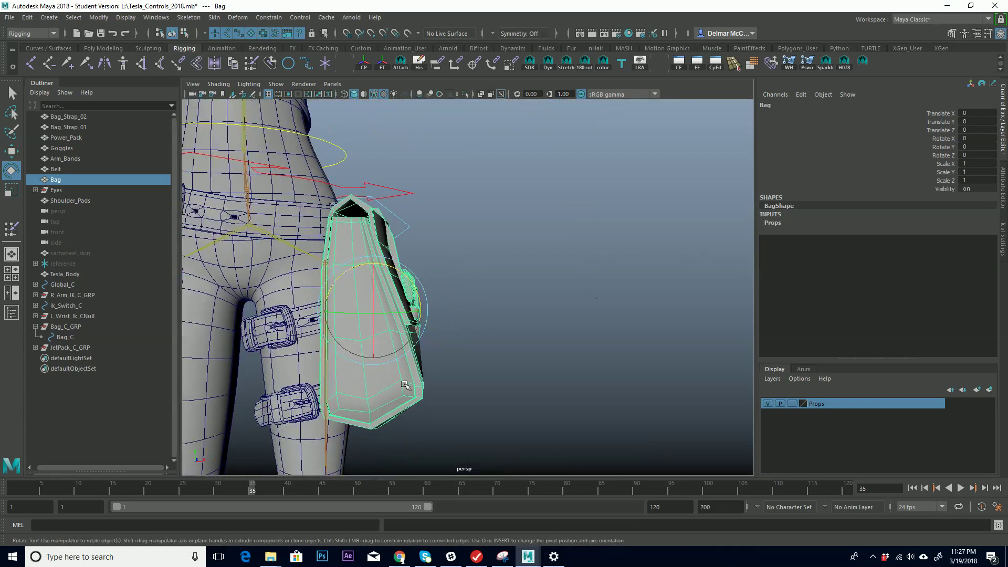
Move the Bag mesh's pivot up to the top of the bag, where it meets the belt
key(w)
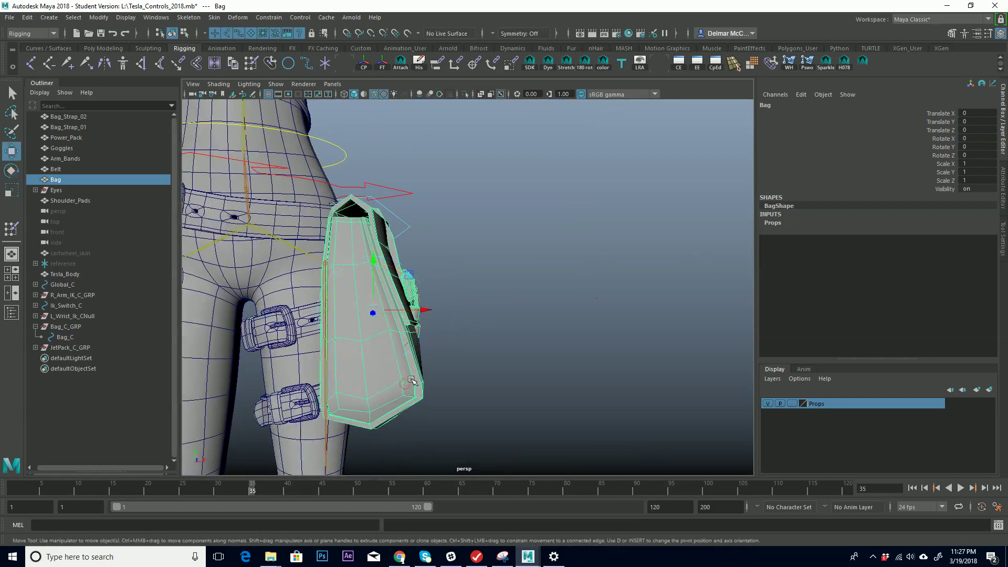
alt+drag(407, 384, 408, 347)
key(d)
middle_drag(423, 262, 393, 180)
alt+drag(410, 193, 433, 176)
key(d)
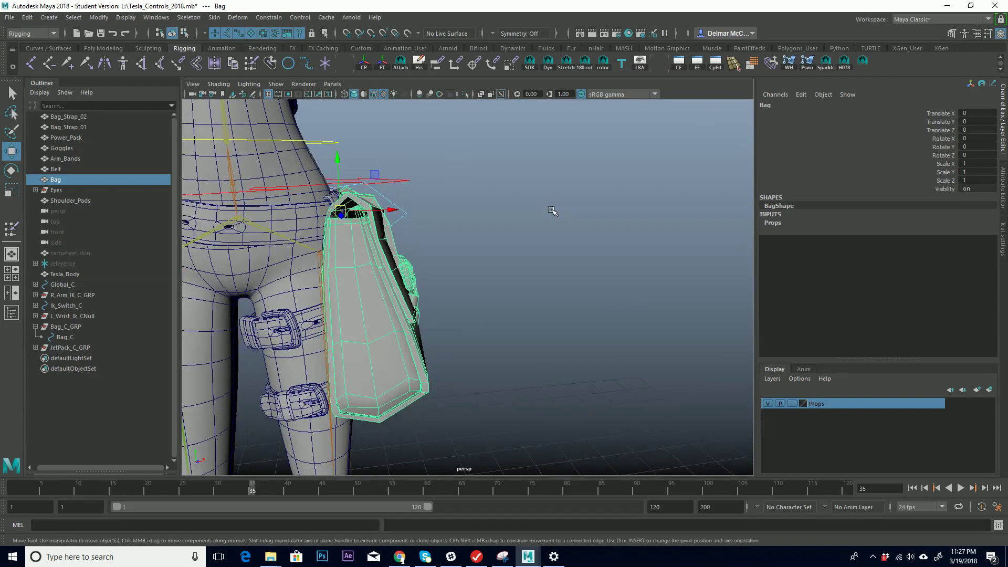
alt+drag(480, 268, 427, 219)
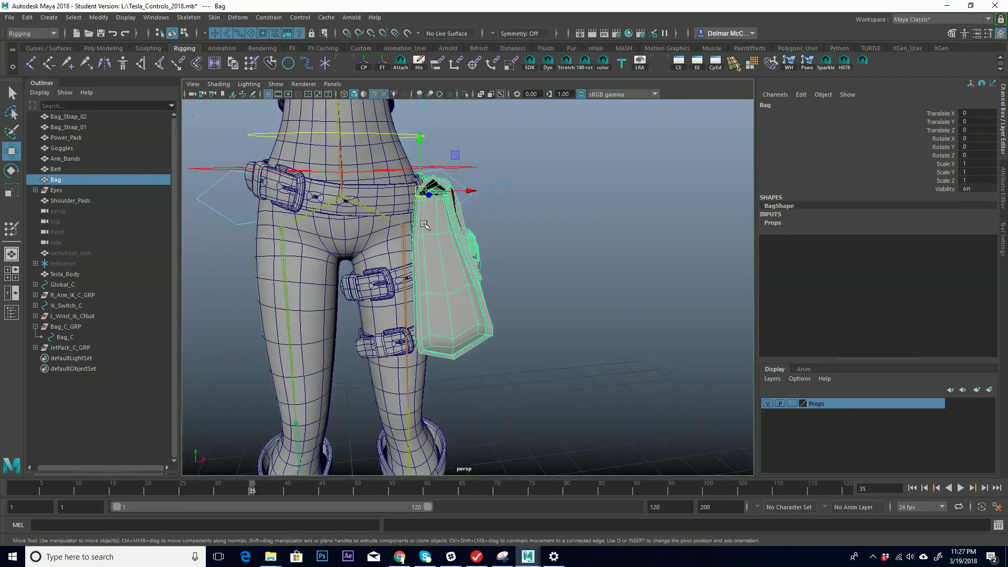
alt+drag(492, 281, 475, 246)
alt+middle_drag(472, 388, 621, 220)
alt+right_drag(621, 220, 589, 142)
alt+middle_drag(589, 142, 539, 188)
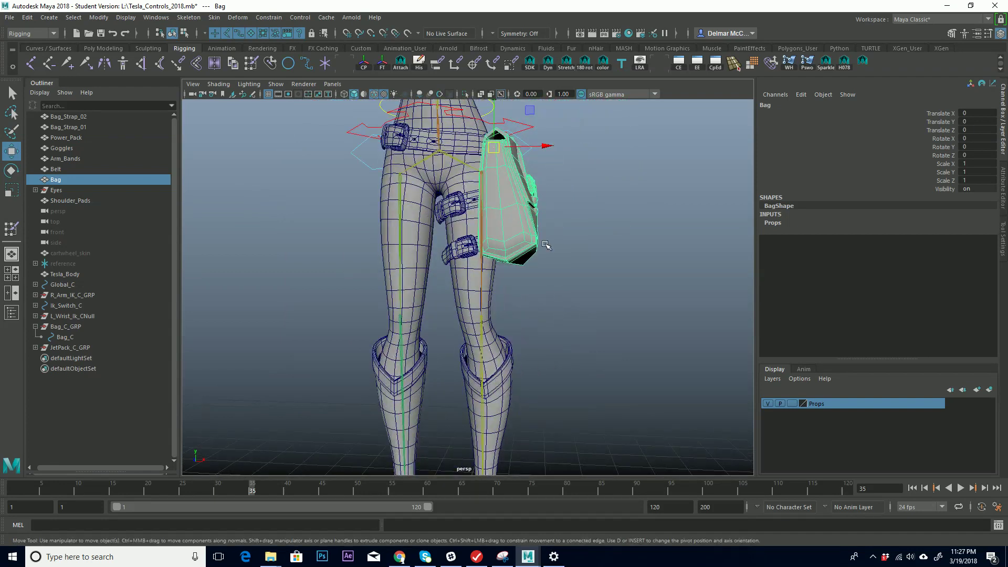
alt+drag(483, 304, 538, 219)
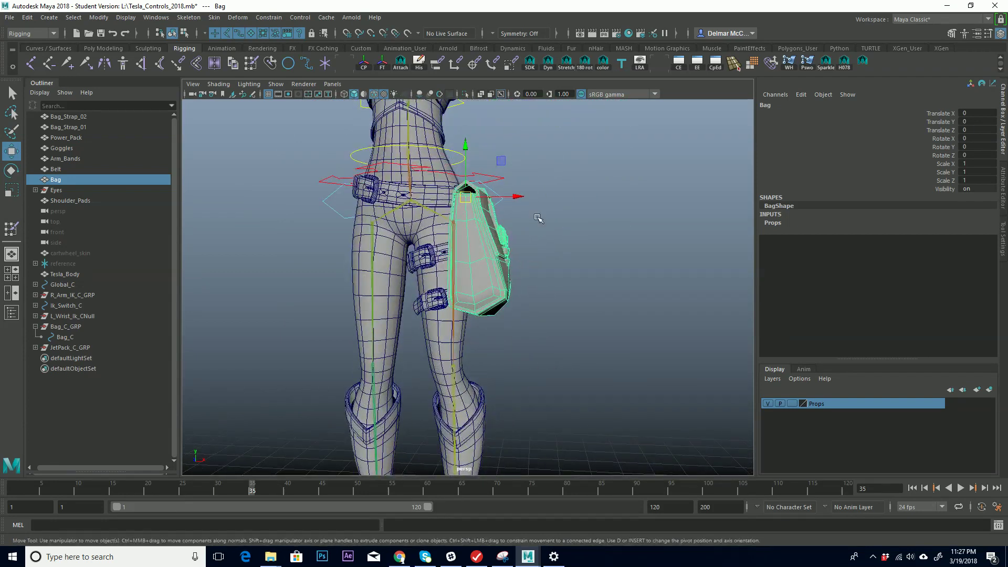
Snap Bag_C_GRP to the Bag mesh using a parent constraint with Maintain offset off, and delete the constraint
click(497, 254)
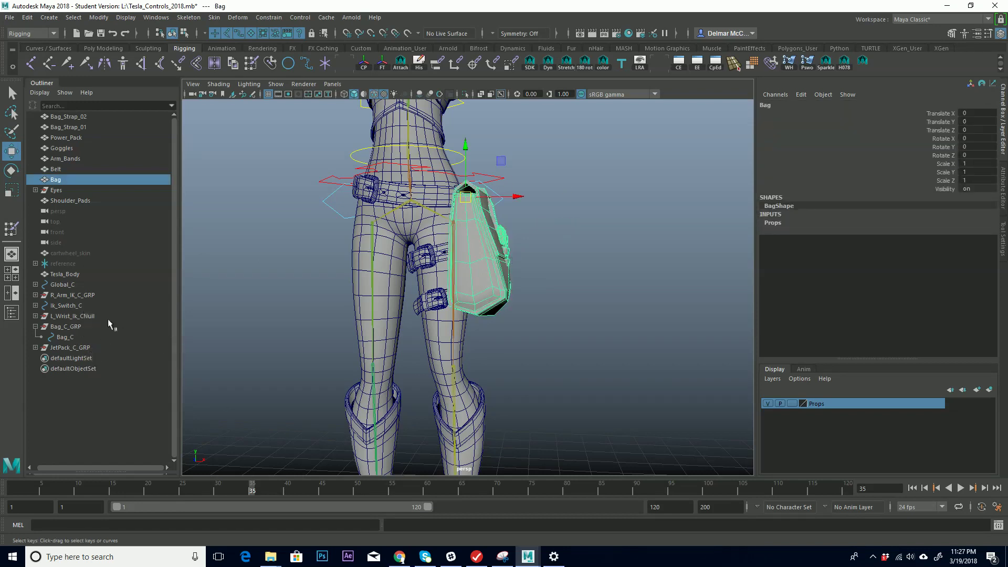
ctrl+click(74, 327)
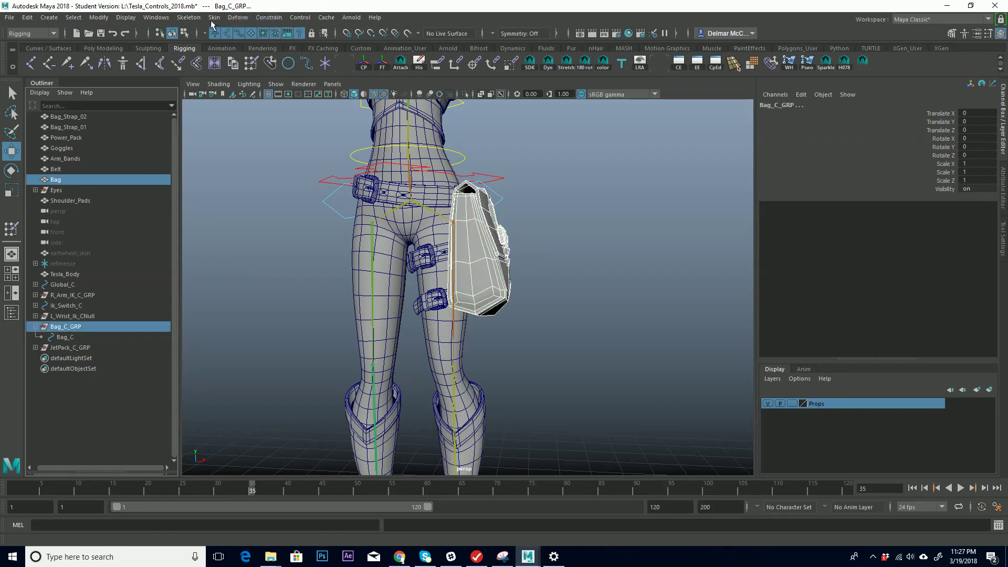
click(271, 19)
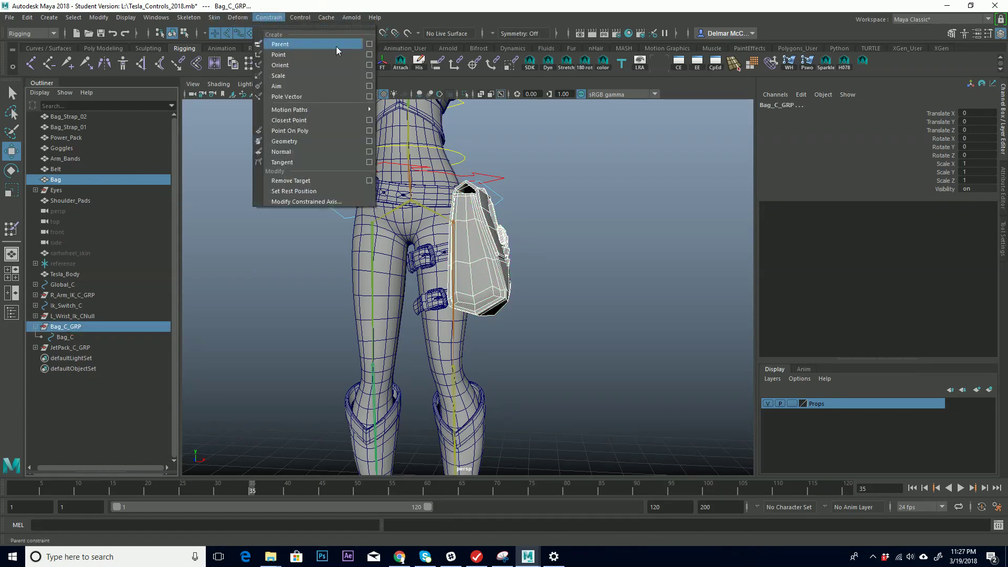
click(369, 44)
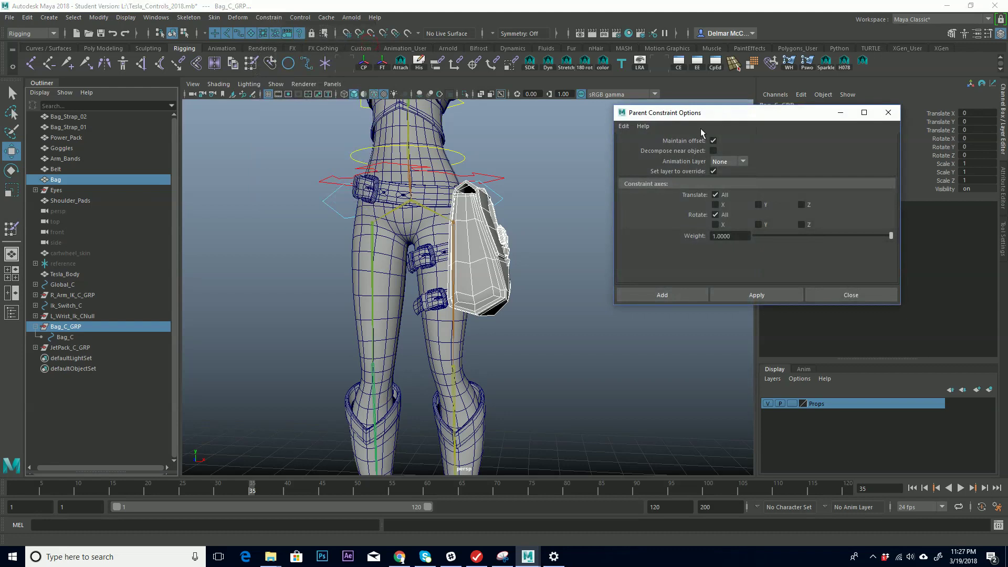
click(713, 141)
click(764, 293)
alt+drag(552, 210, 291, 269)
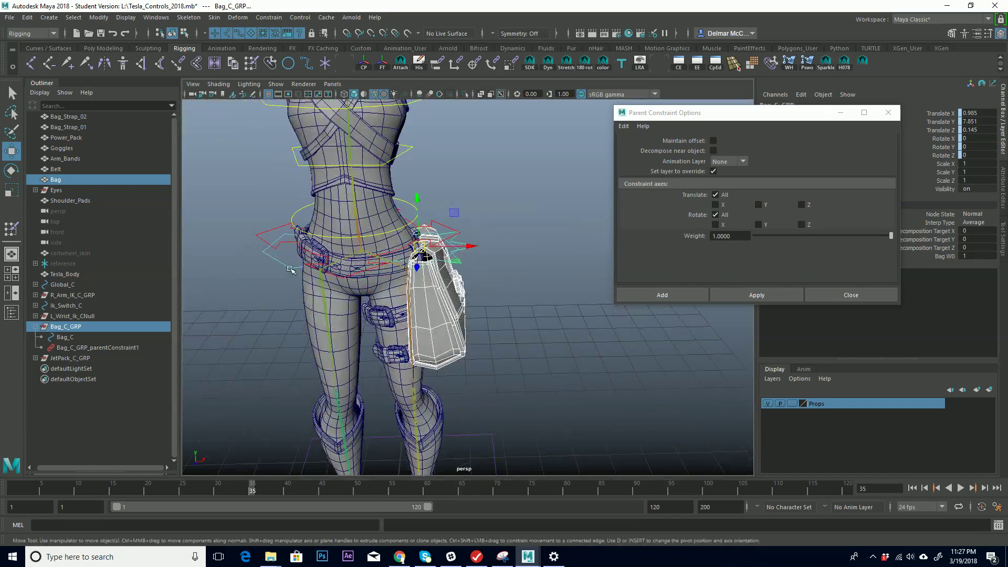
click(103, 347)
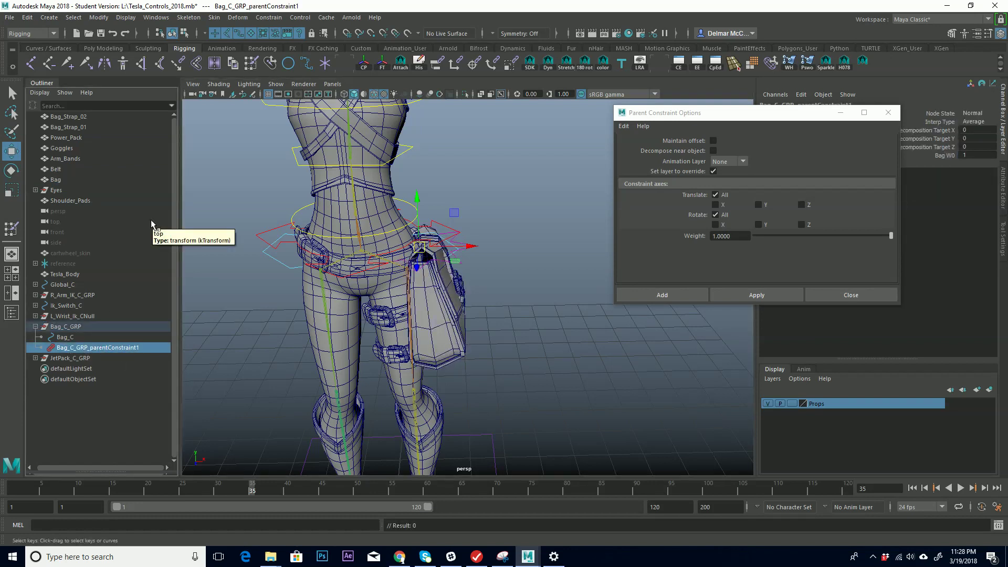
key(Delete)
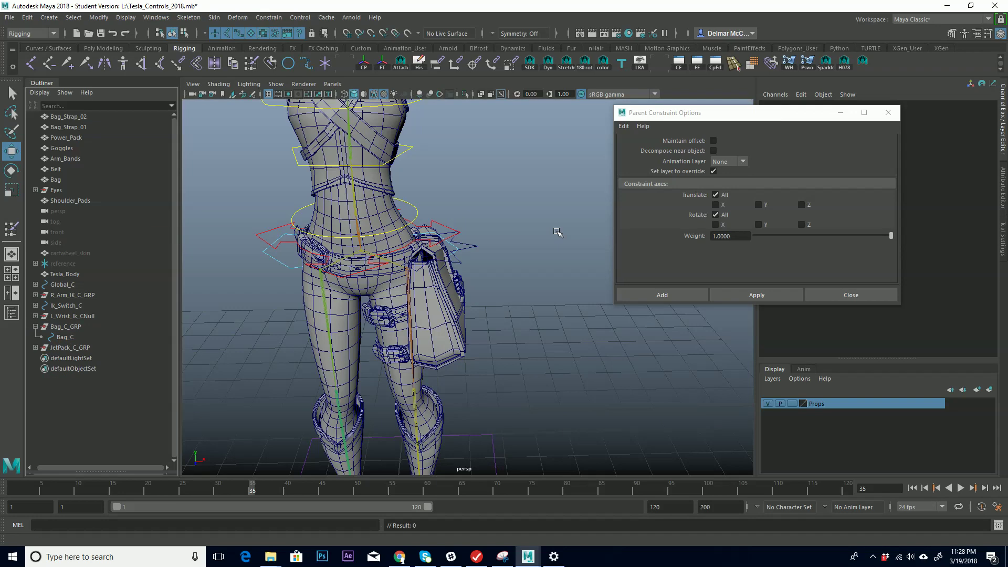
Select the Bag_C curve and adjust the position of its control vertices around the top of the bag
alt+middle_drag(557, 232, 407, 293)
alt+right_drag(407, 293, 574, 234)
alt+middle_drag(415, 288, 565, 229)
alt+drag(510, 286, 462, 261)
click(467, 262)
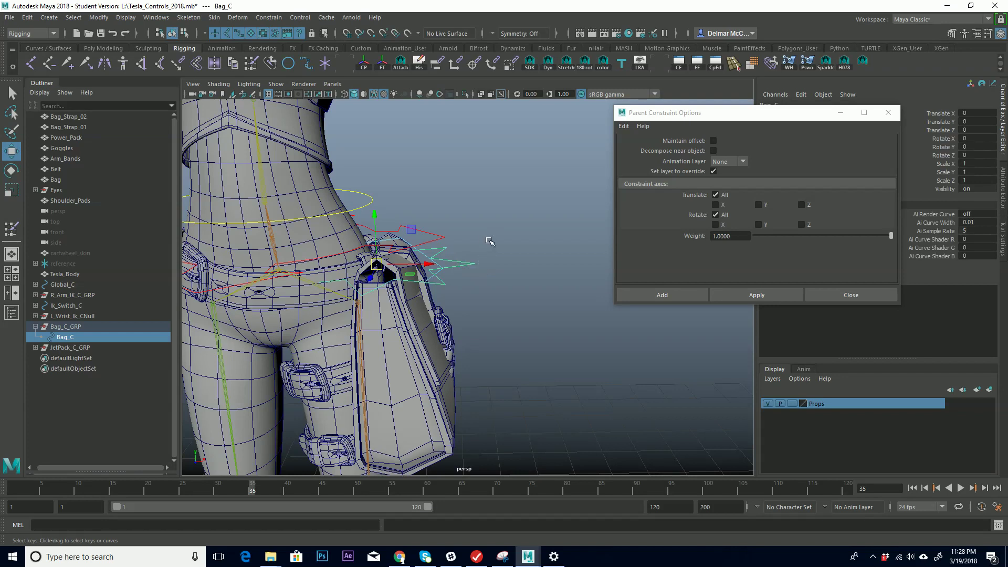
key(F8)
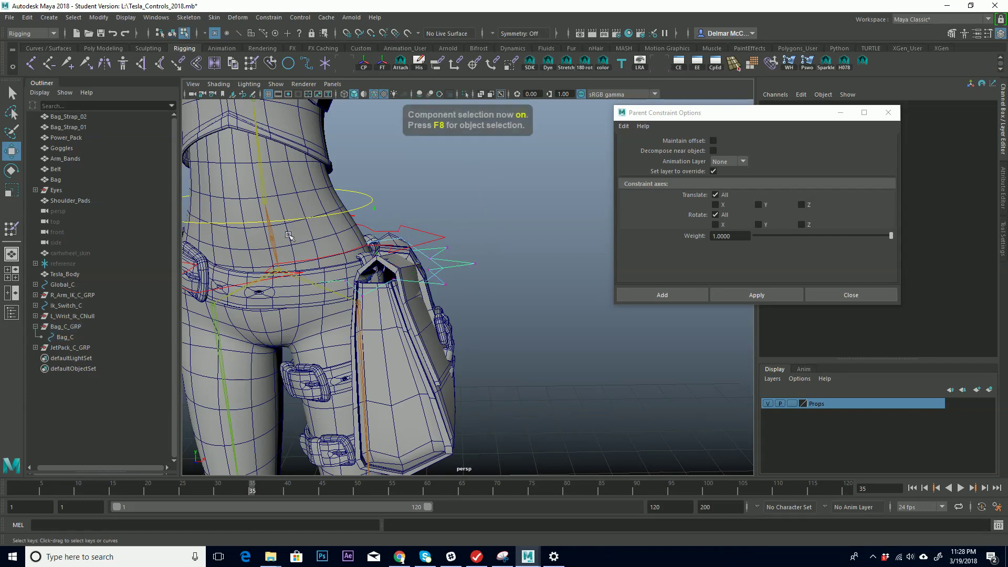
drag(233, 184, 460, 266)
mouse_move(413, 213)
mouse_down()
mouse_move(420, 234)
mouse_move(454, 257)
mouse_move(458, 280)
mouse_move(447, 245)
mouse_move(463, 285)
mouse_move(403, 197)
mouse_up()
key(F8)
alt+drag(475, 277, 499, 253)
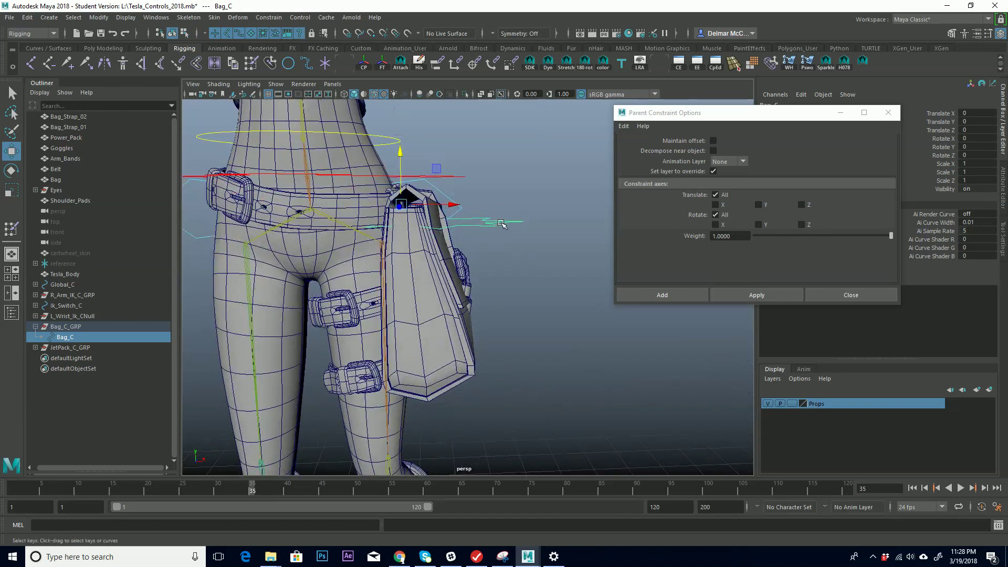
Parent-constrain the Bag mesh to the Bag_C control, and turn Maintain offset on in the Parent Constraint options
shift+click(445, 298)
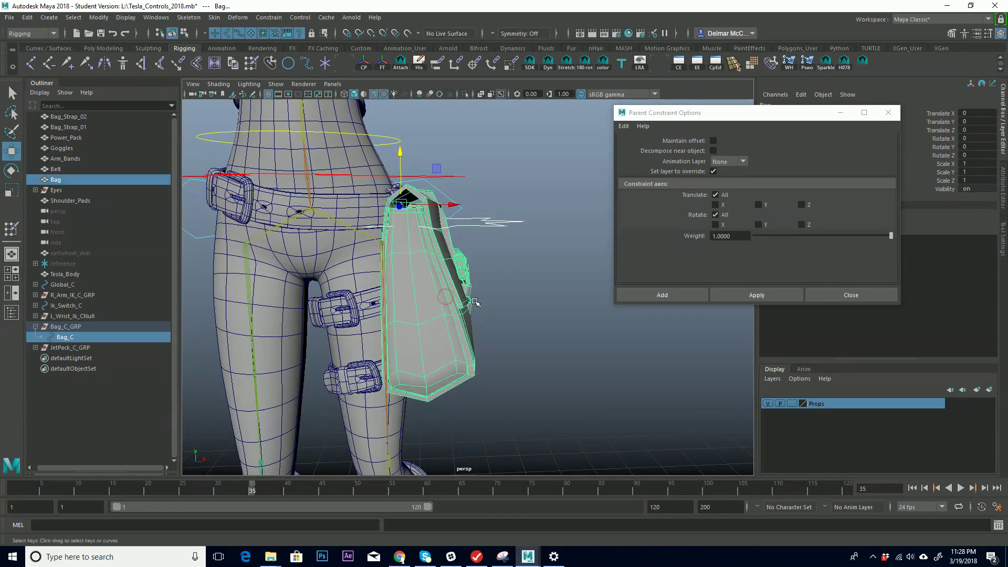
click(439, 65)
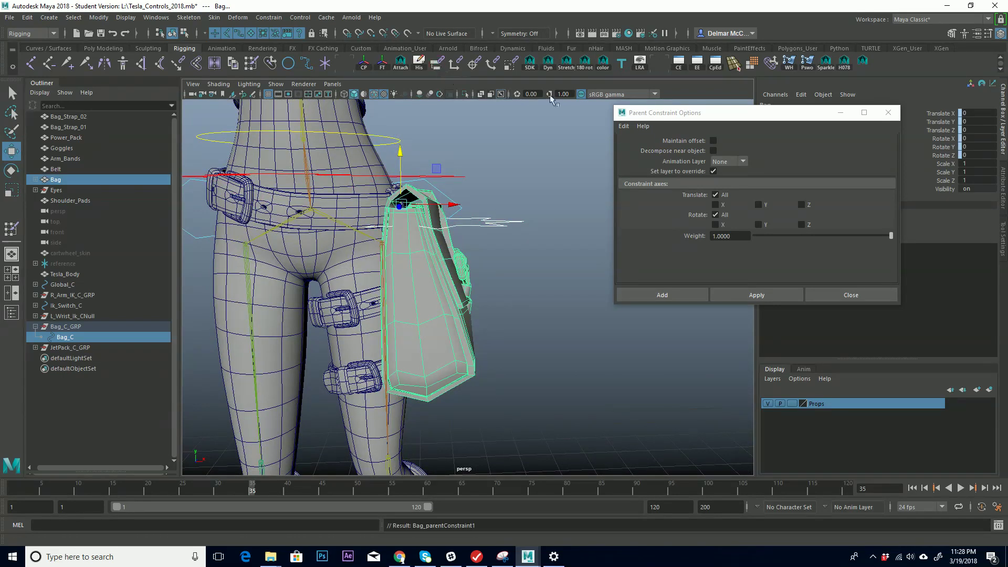
drag(741, 117, 625, 114)
click(597, 136)
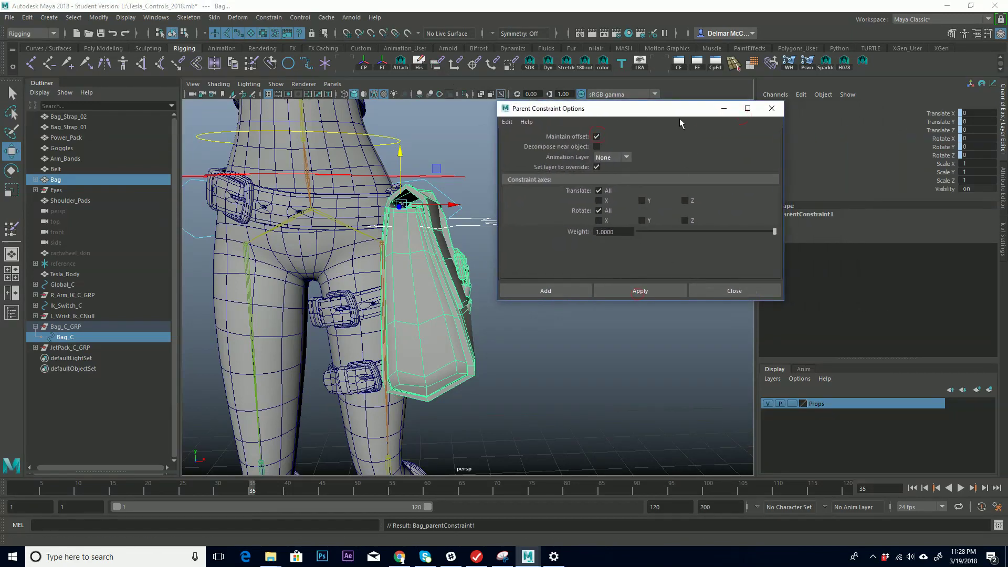
click(777, 108)
Try rotating the Bag_C control to test how it swings the bag, and undo the rotation
alt+drag(546, 200, 580, 250)
click(594, 243)
click(542, 201)
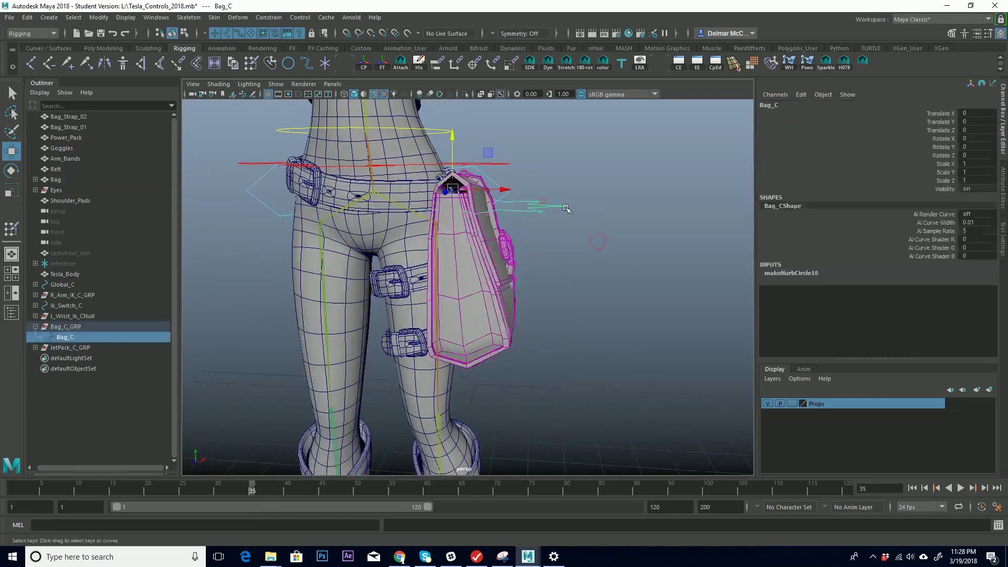
key(e)
drag(493, 152, 485, 183)
key(ctrl+z)
key(ctrl+z)
Rotate Pelvis_C about 11 degrees in Z to test whether the bag follows the pelvis, and undo the rotation
click(495, 185)
click(497, 190)
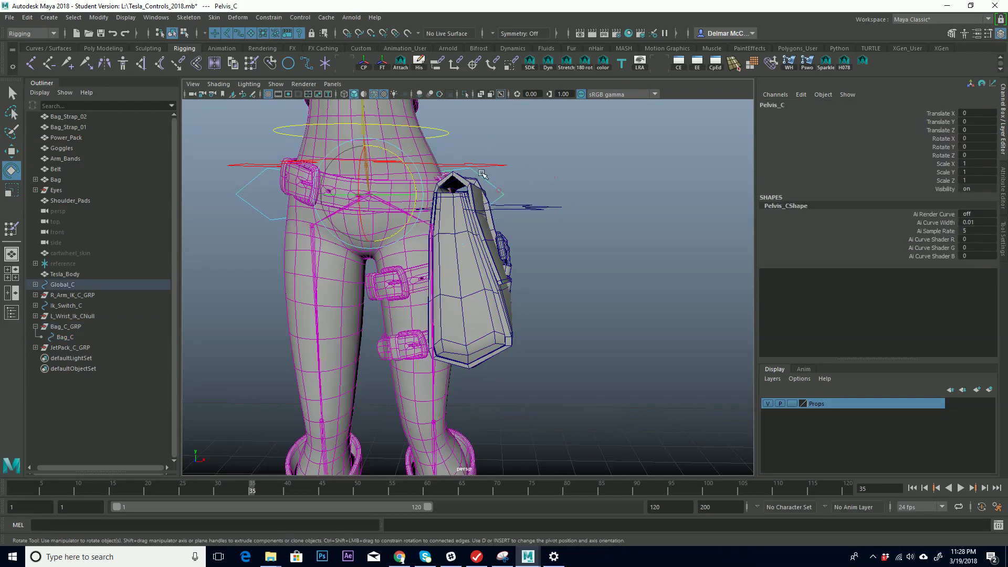
drag(411, 167, 404, 162)
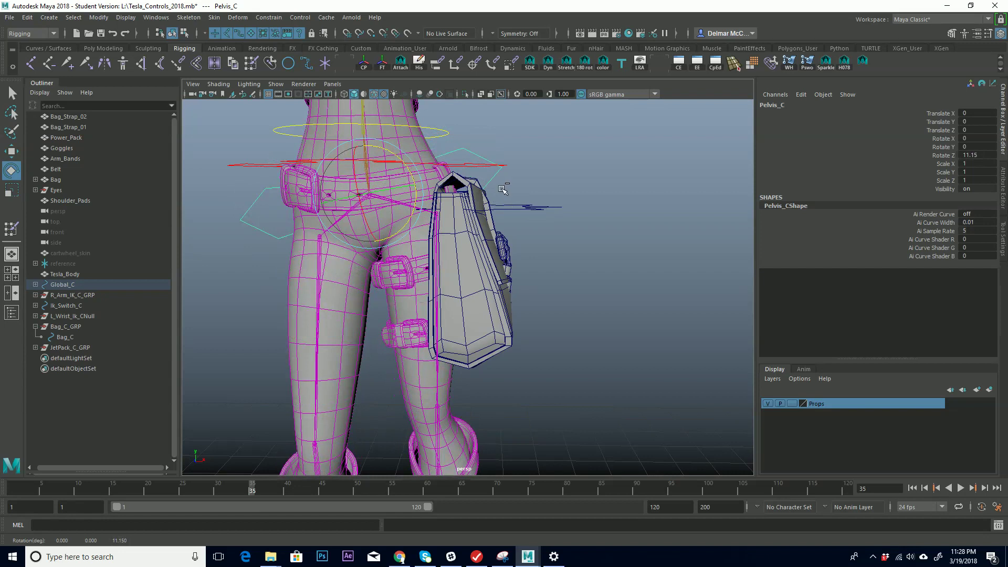
key(ctrl+z)
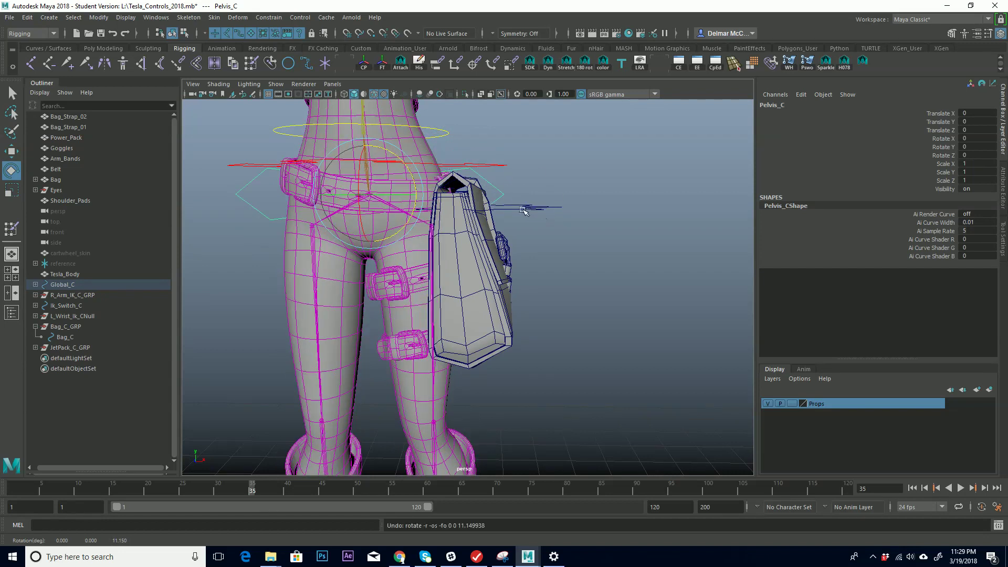
Parent Bag_C_GRP under the Pelvis_C control
click(538, 210)
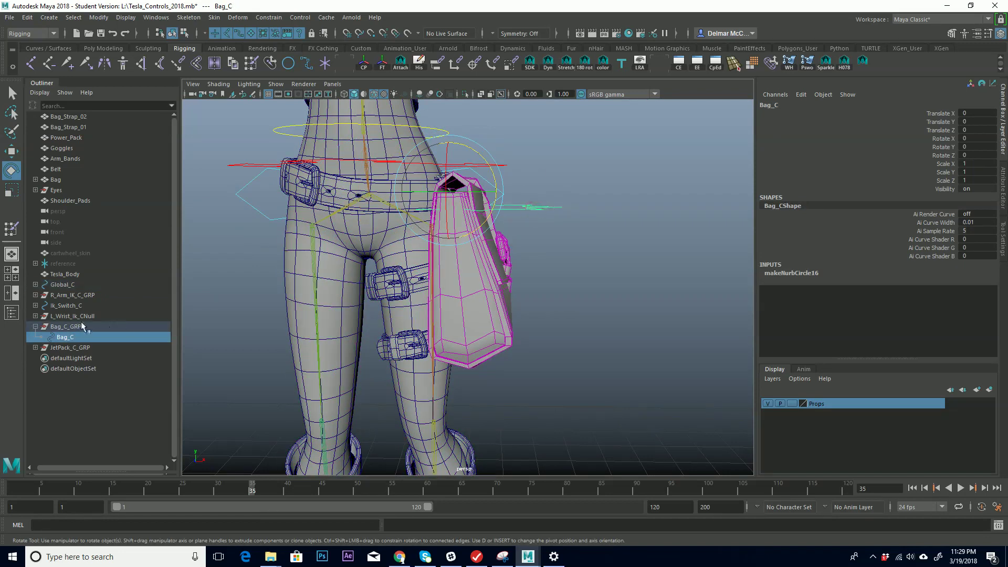
click(78, 326)
click(36, 327)
key(q)
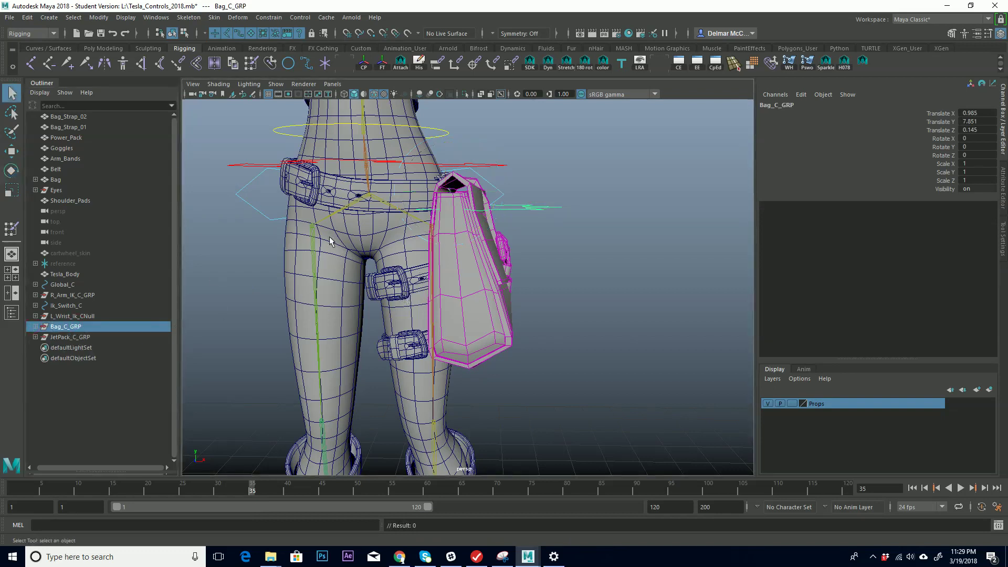
click(499, 191)
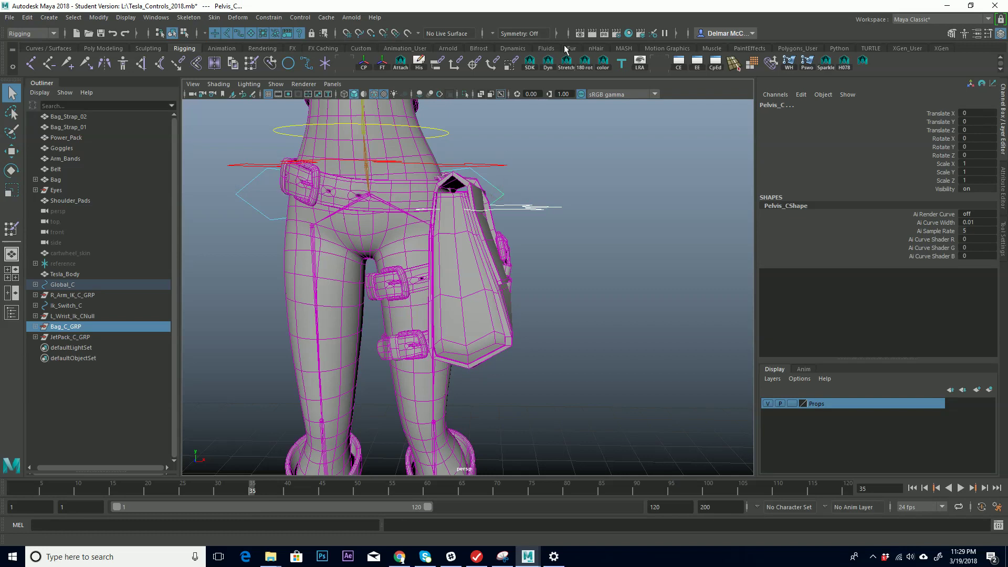
key(p)
alt+middle_drag(499, 229, 500, 251)
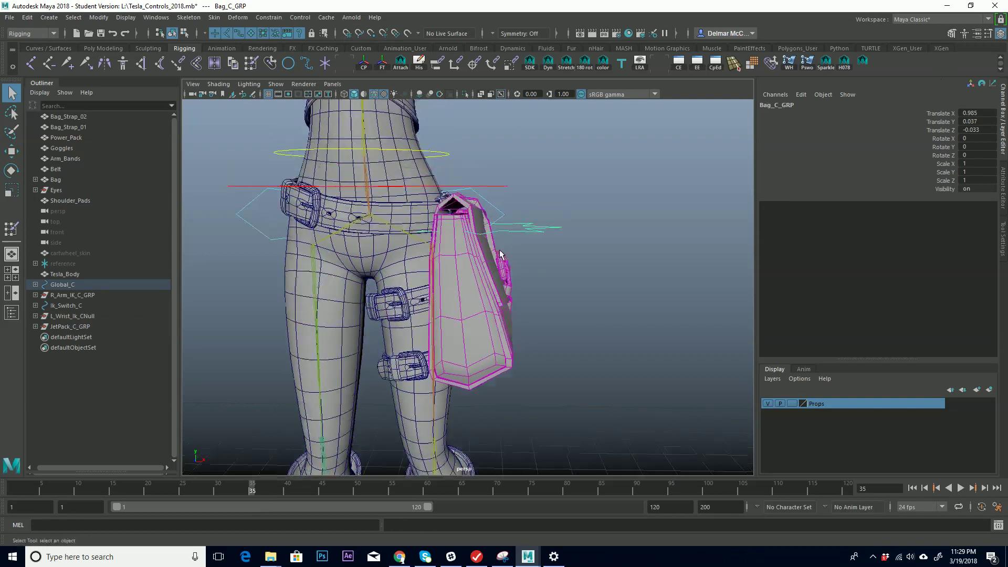
Rotate Pelvis_C freely to test how the parented bag follows the hips, and undo the rotation
click(495, 208)
key(e)
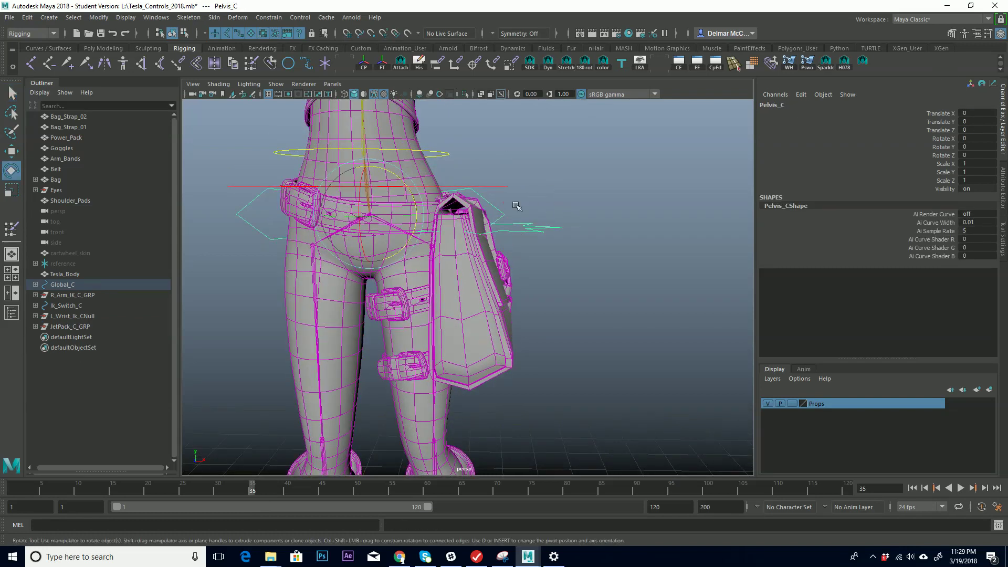
drag(370, 225, 386, 192)
key(ctrl+z)
key(ctrl+z)
key(ctrl+z)
key(ctrl+z)
key(ctrl+z)
key(ctrl+z)
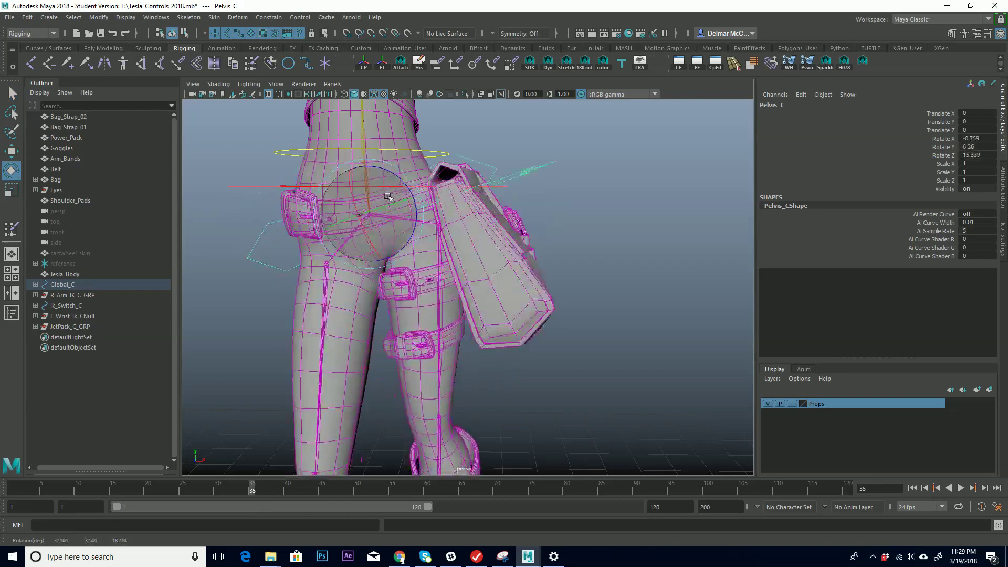
Tilt Pelvis_C to about 38 degrees in Z and examine how the bag swings out from the leg
alt+drag(456, 231, 472, 231)
alt+middle_drag(448, 229, 488, 206)
alt+right_drag(489, 206, 435, 185)
drag(435, 185, 412, 175)
alt+drag(485, 206, 452, 191)
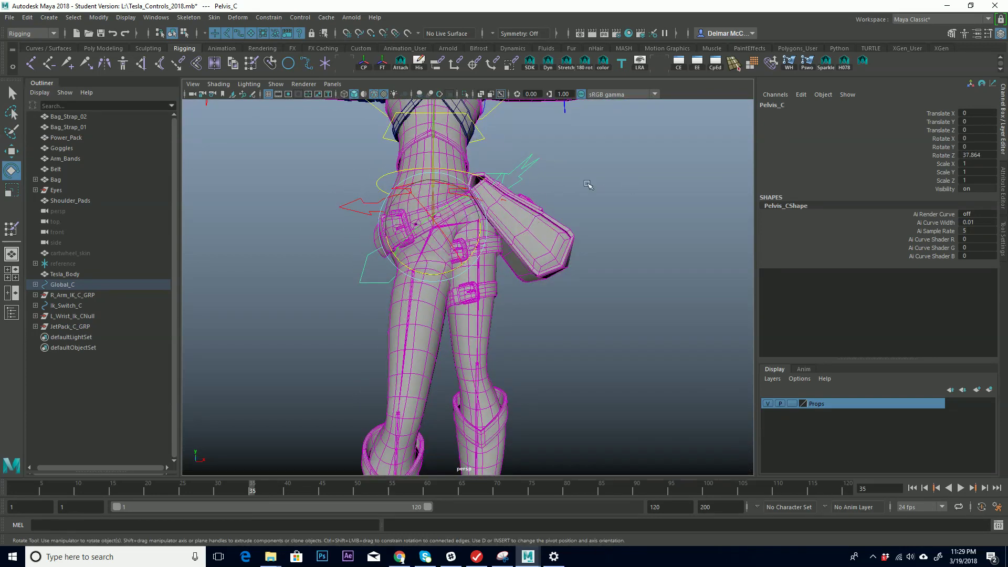
alt+drag(516, 237, 532, 236)
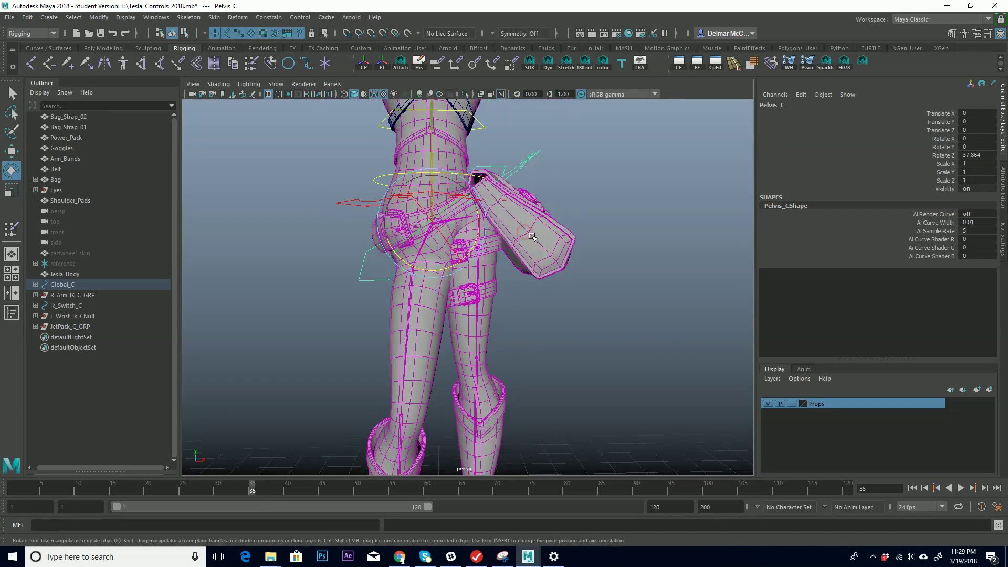
Try counter-rotating Bag_C by about -27 degrees in Z, and undo both the bag and pelvis rotations
click(528, 158)
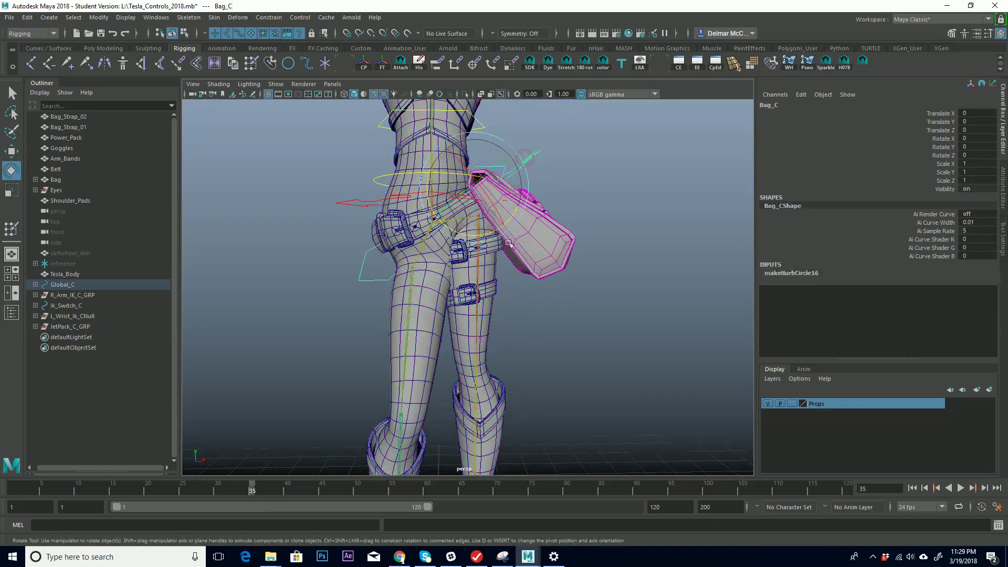
drag(498, 232, 394, 247)
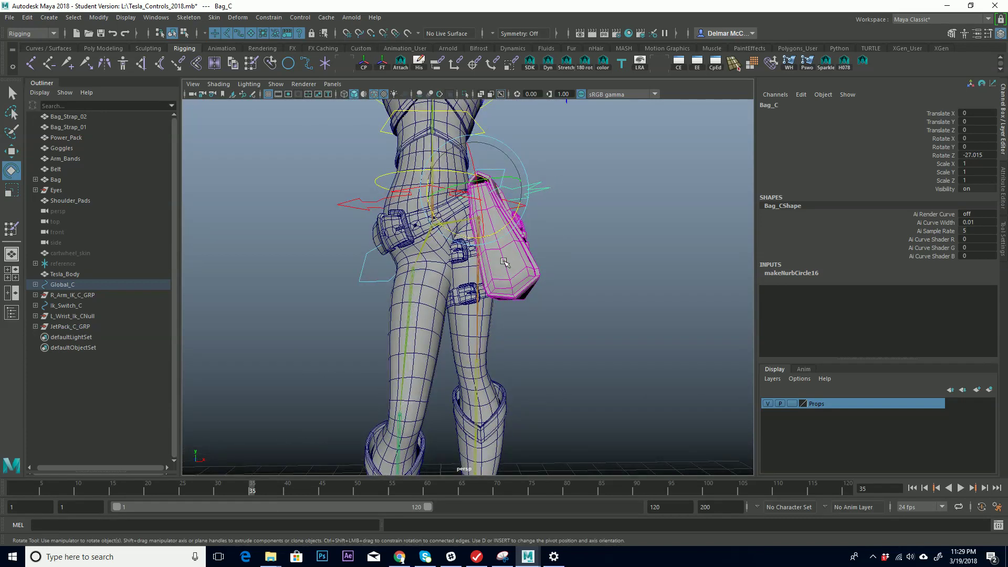
key(ctrl+z)
key(ctrl+z)
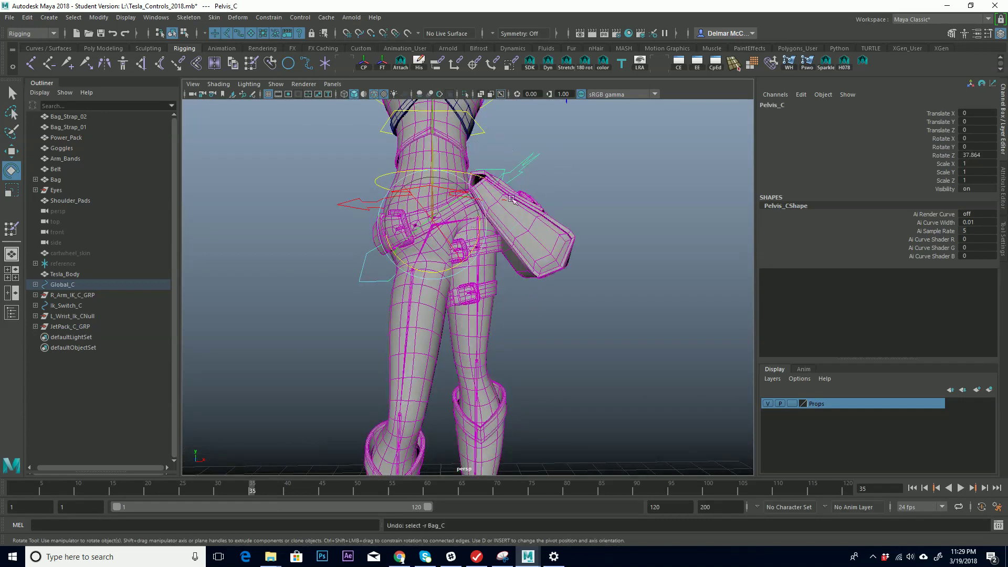
key(ctrl+z)
key(ctrl+z)
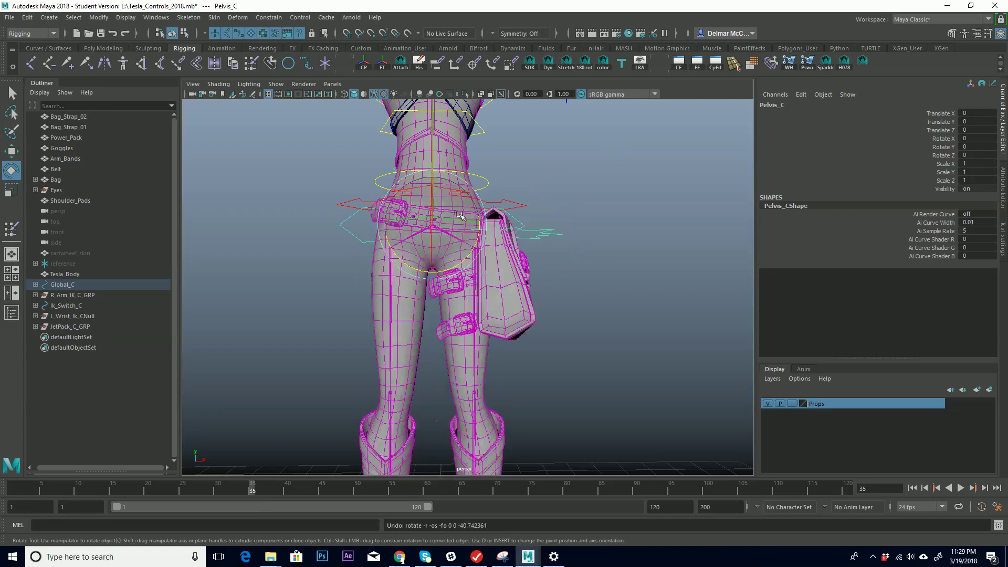
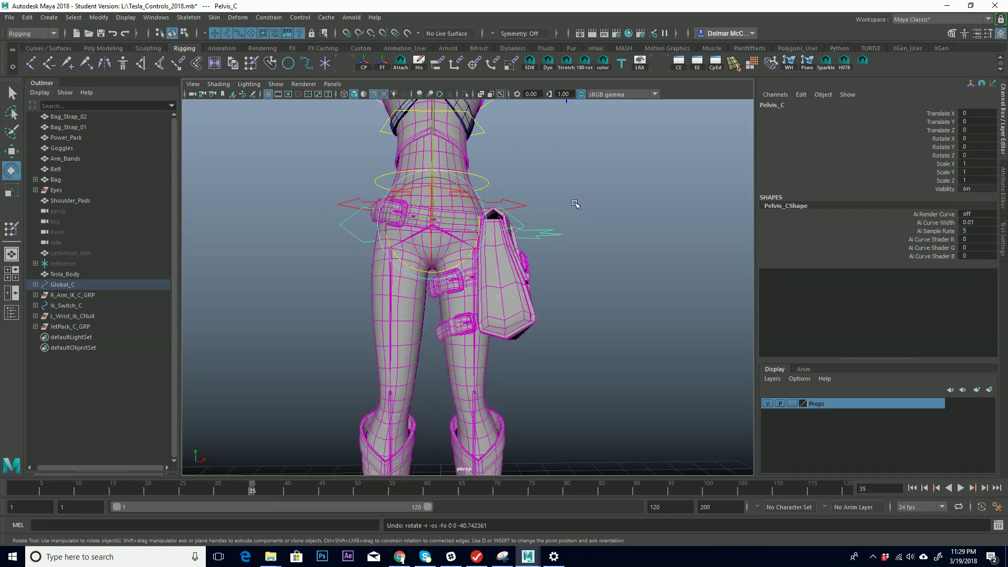
Expand the Global_C hierarchy and select World_Orient_GRP to examine its placement at the character's feet
click(548, 231)
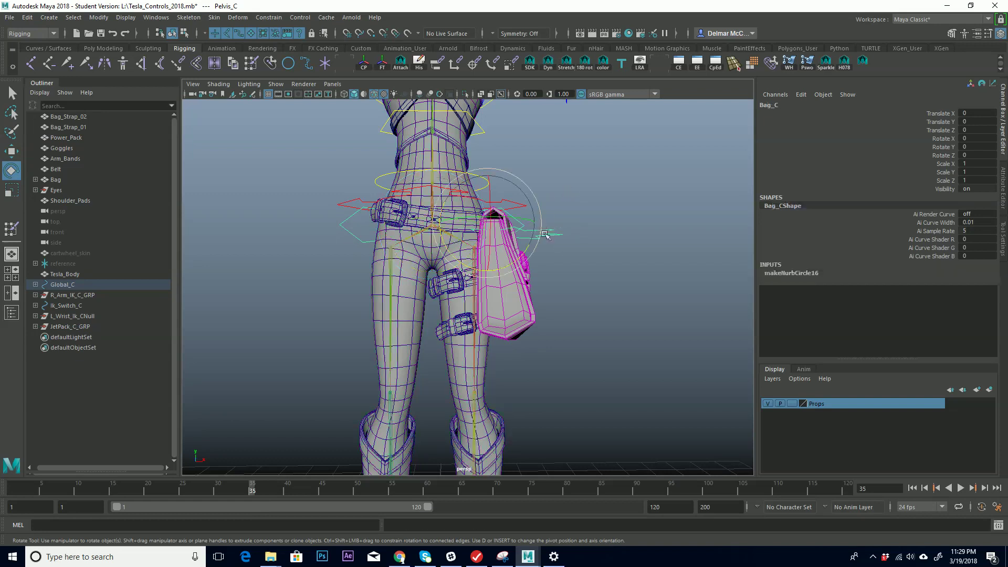
alt+drag(562, 266, 535, 270)
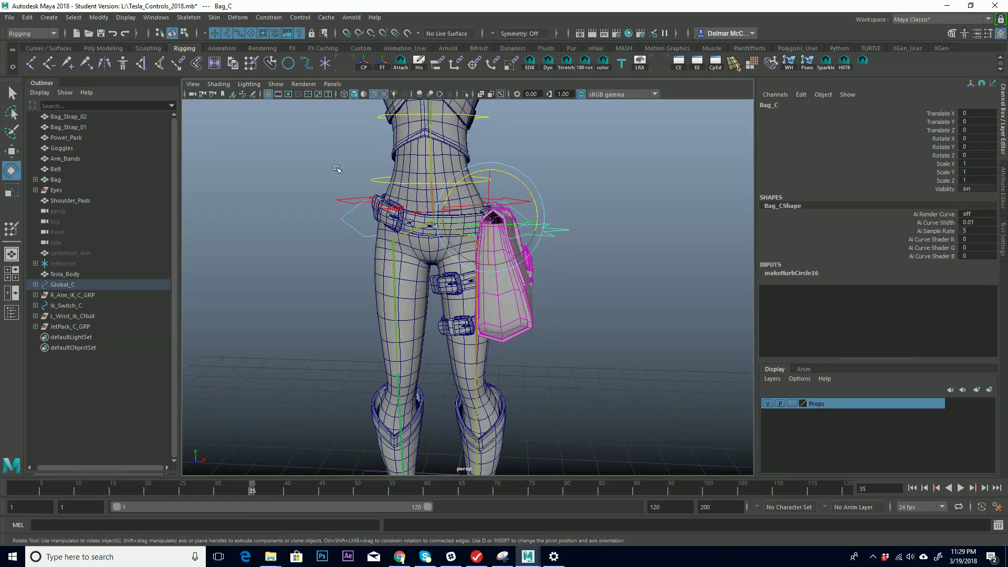
shift+click(36, 284)
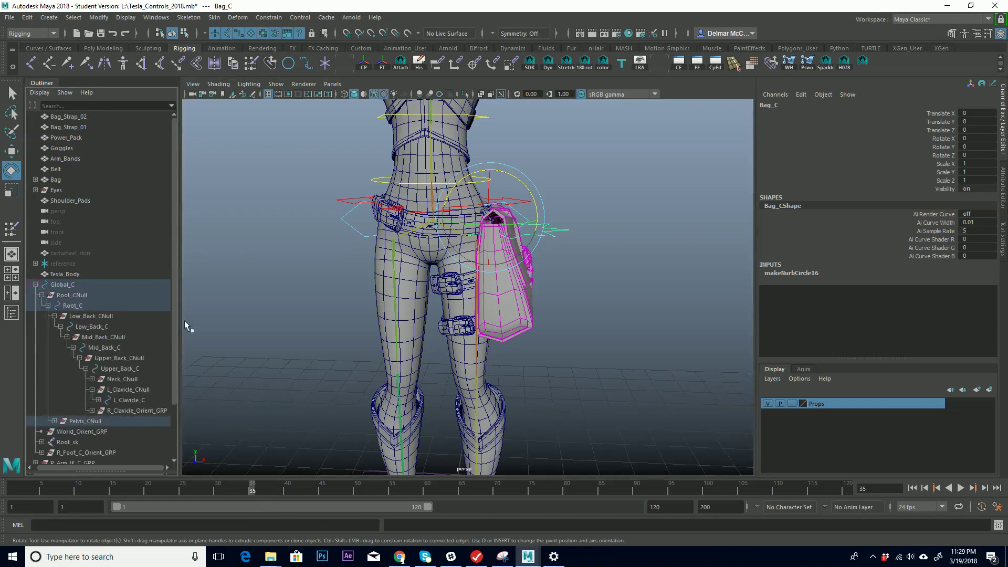
click(99, 431)
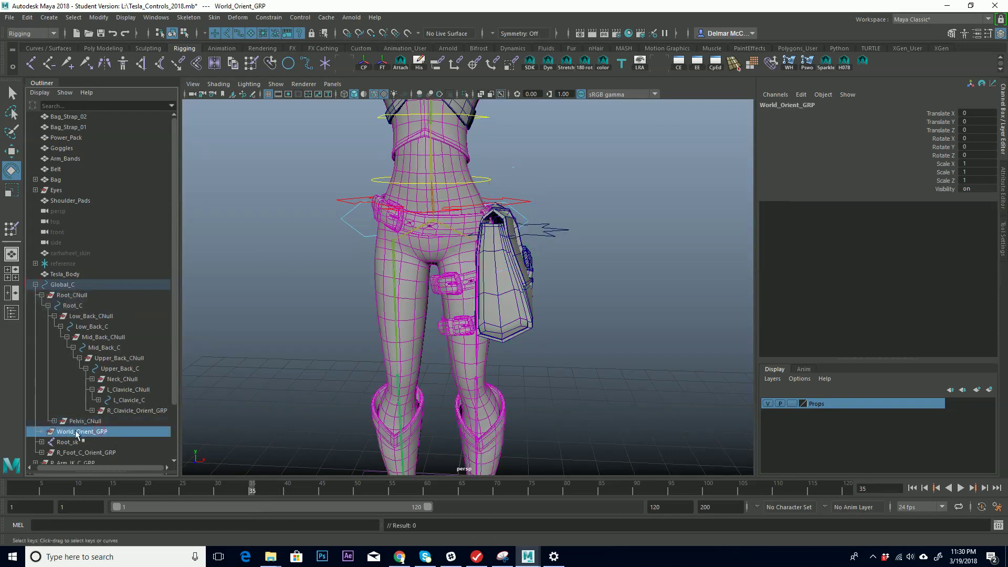
alt+middle_drag(312, 357, 438, 224)
alt+right_drag(470, 231, 299, 290)
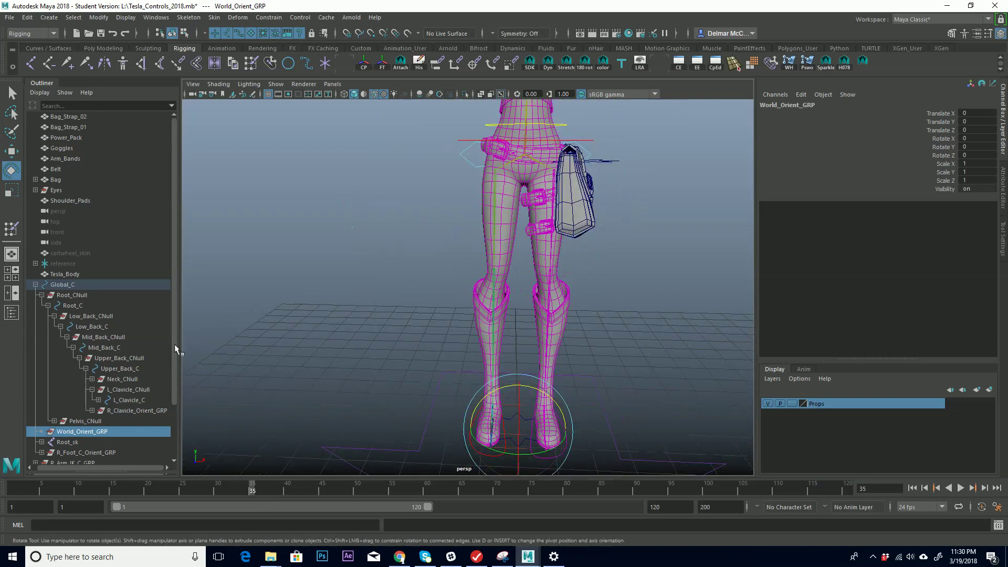
scroll(176, 383, down, 3)
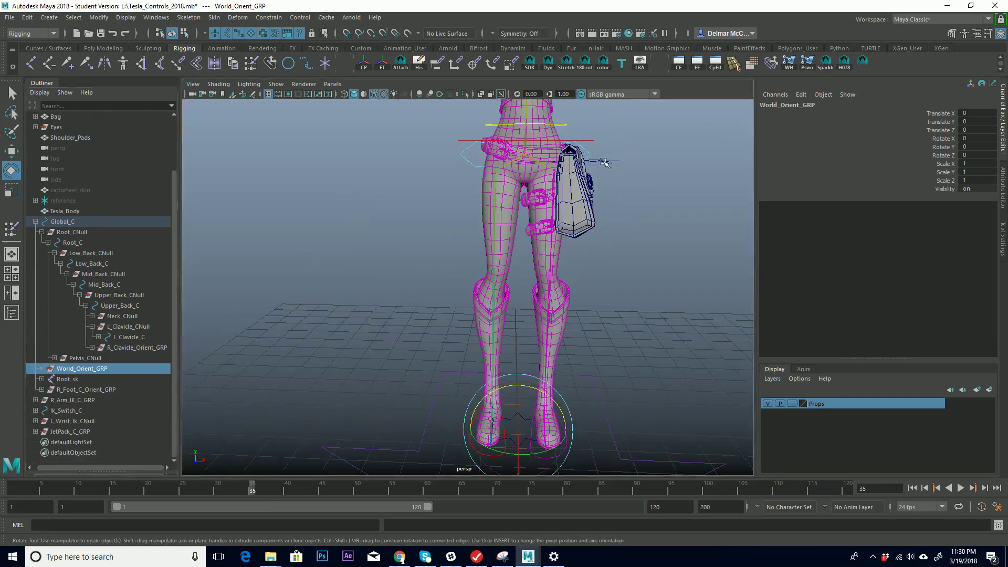
Orient-constrain Bag_C_GRP to World_Orient_GRP so the bag keeps its world orientation
click(604, 162)
key(Up)
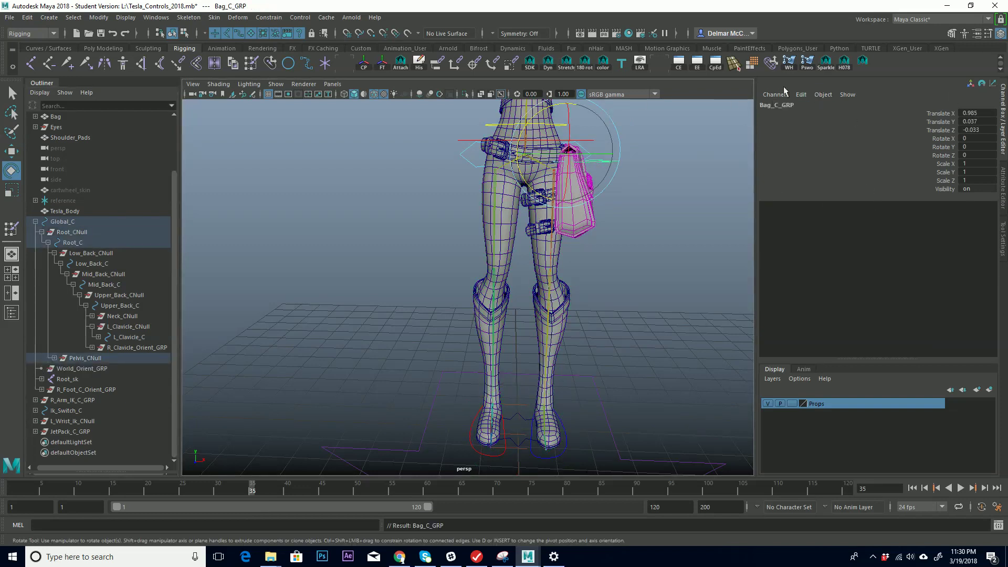
click(682, 168)
click(606, 164)
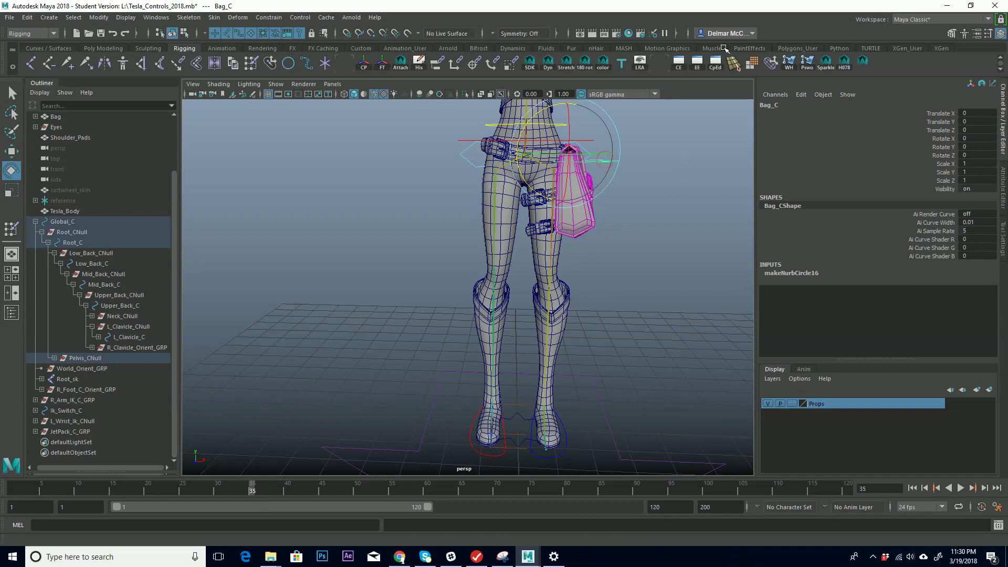
key(Up)
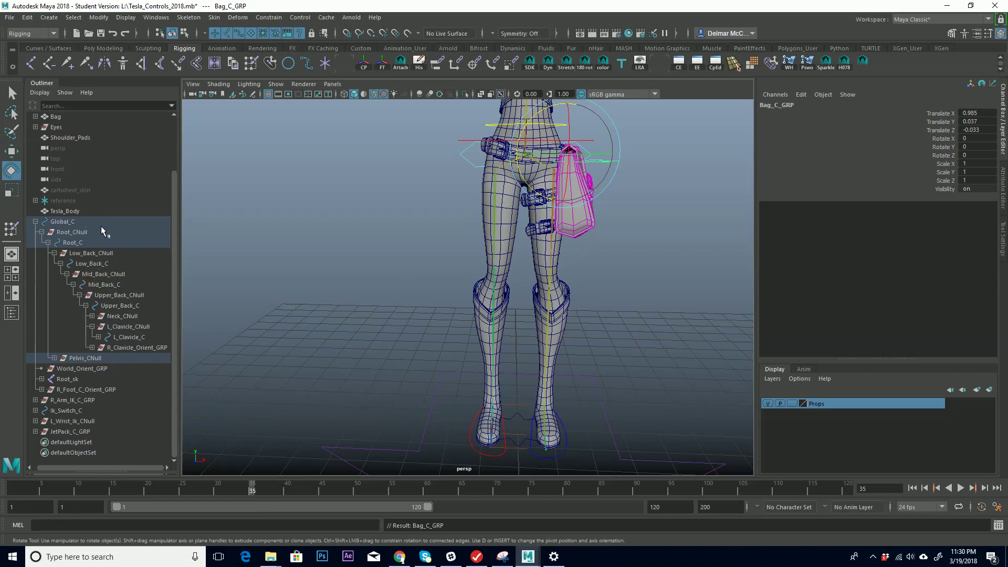
key(f)
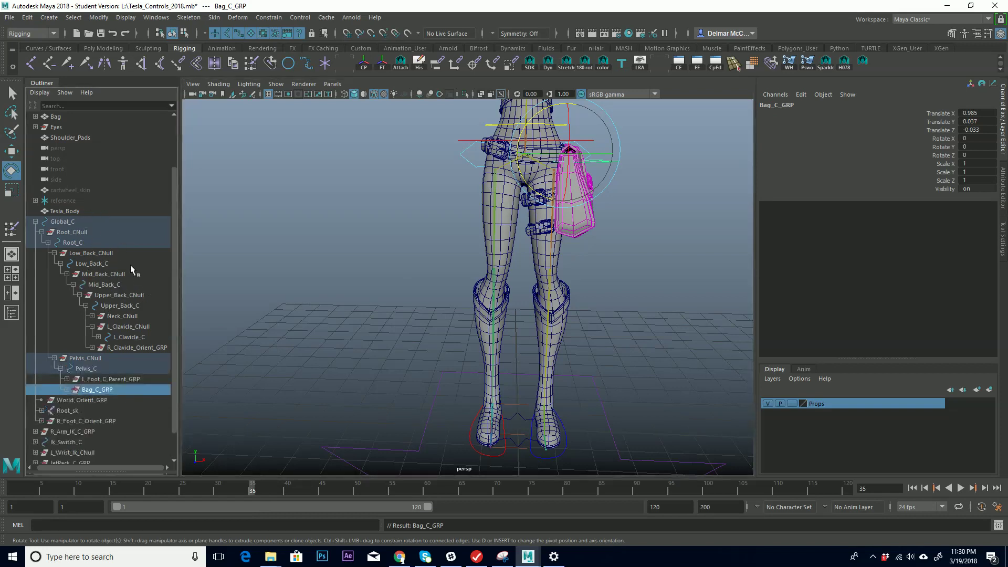
key(e)
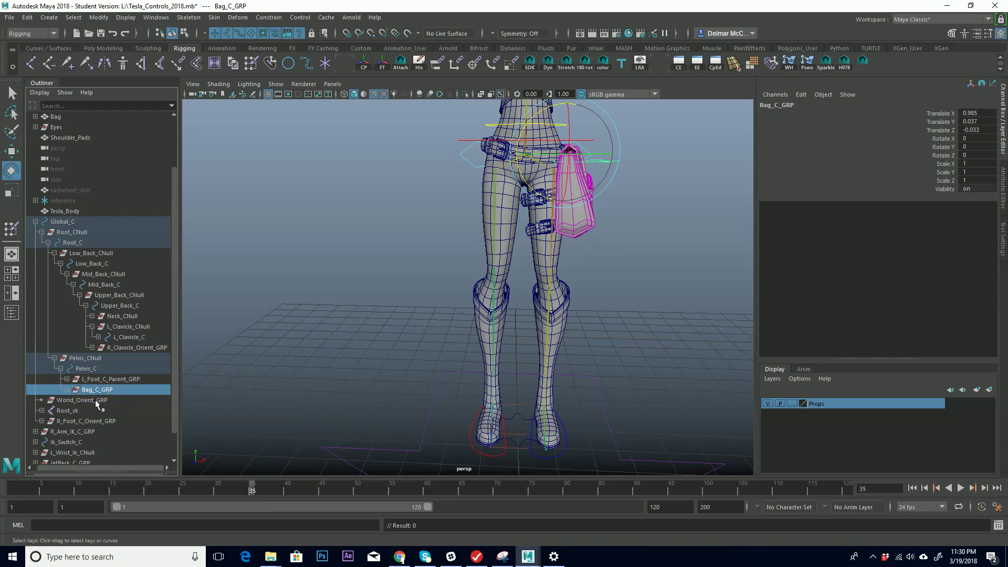
click(96, 401)
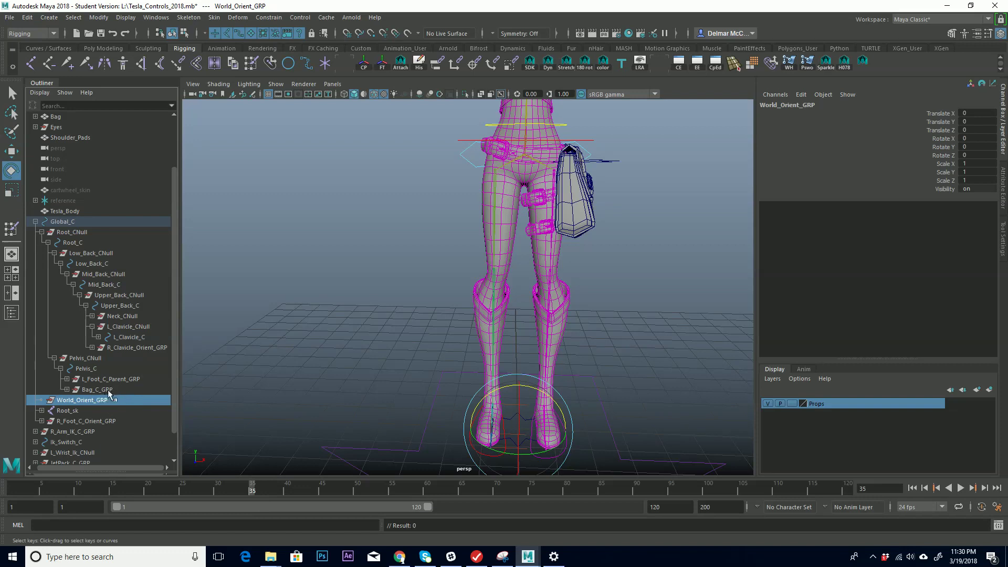
ctrl+click(106, 387)
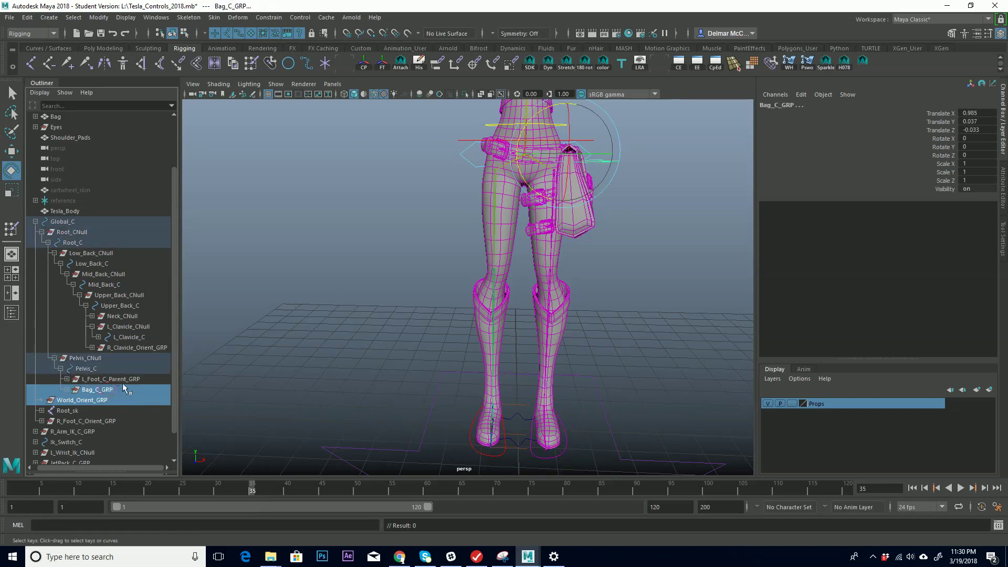
click(492, 65)
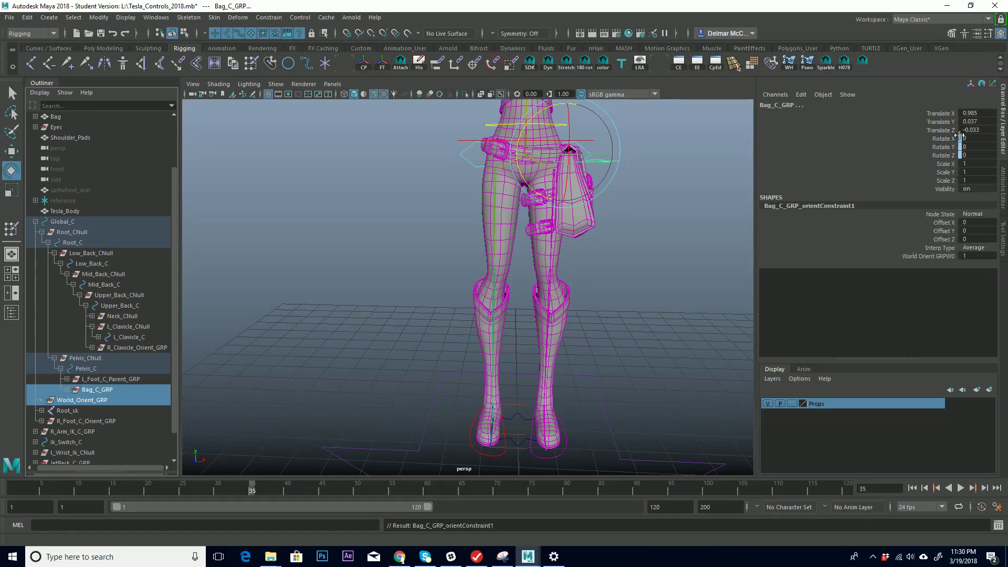
Rotate Pelvis_C about -20 degrees in Z and around its other axes to test the bag's orientation, undoing each rotation
alt+middle_drag(648, 185, 536, 261)
alt+right_drag(536, 260, 627, 188)
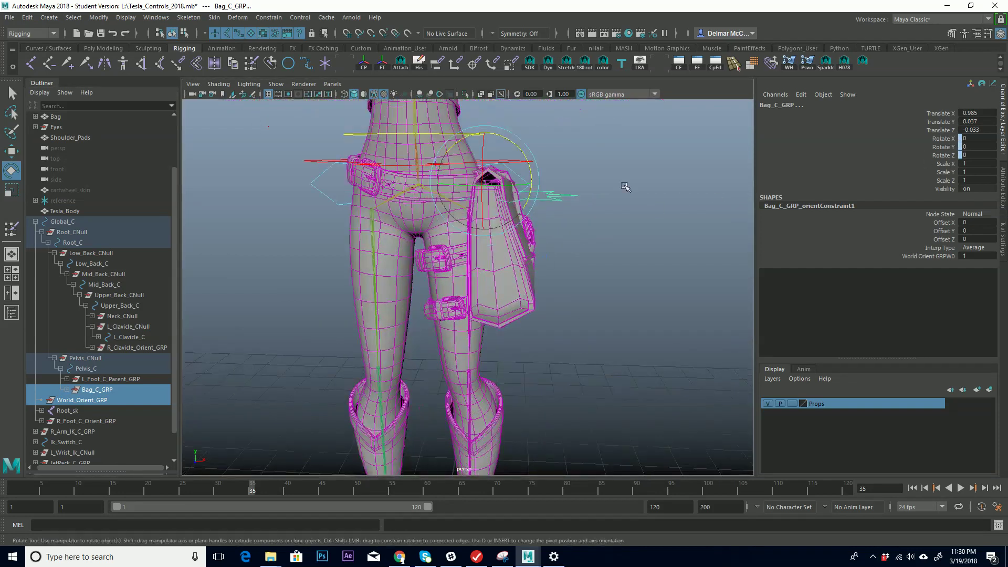
click(615, 173)
click(525, 178)
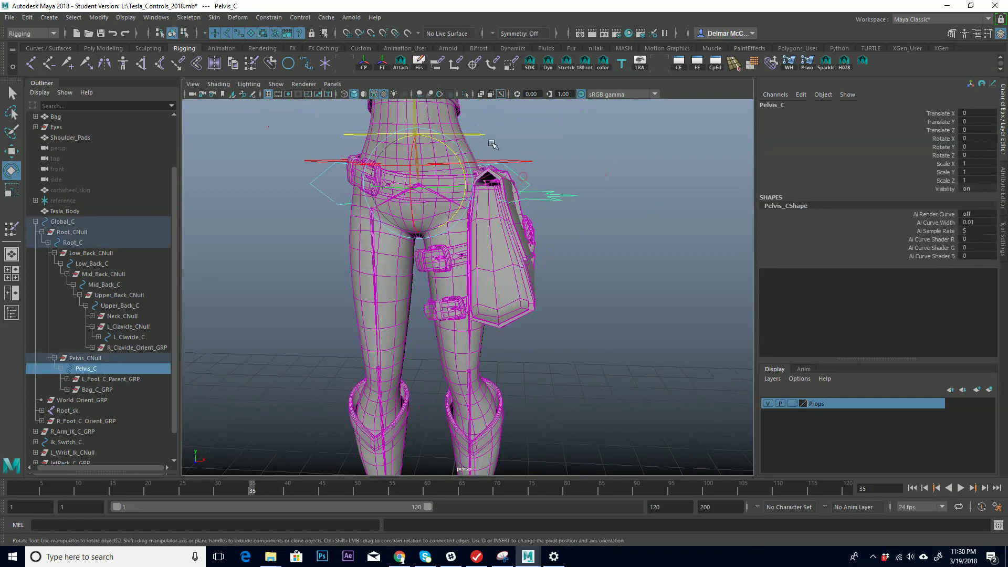
mouse_move(452, 150)
mouse_down()
mouse_move(468, 174)
mouse_move(457, 156)
mouse_up()
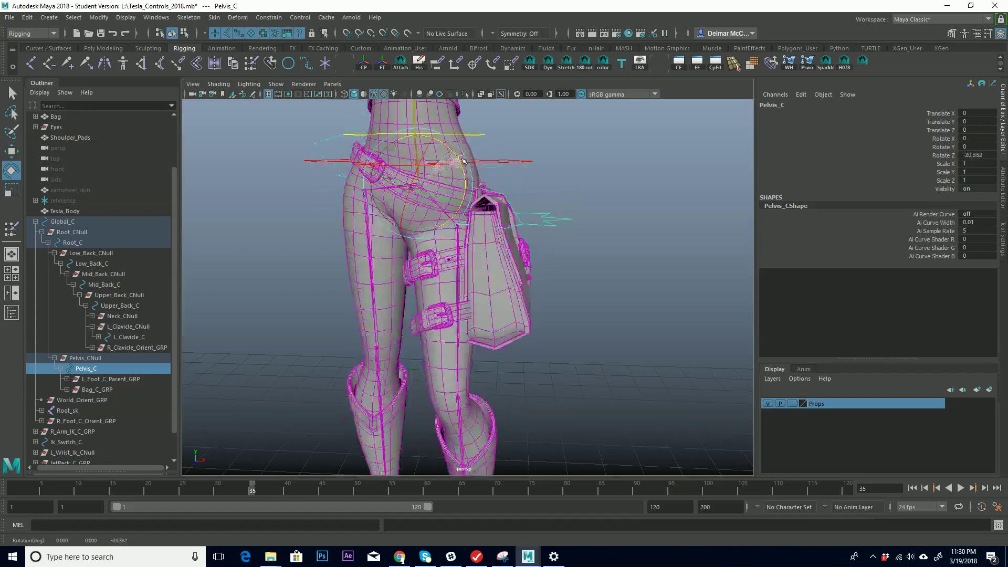
key(ctrl+z)
drag(454, 187, 404, 247)
key(ctrl+z)
key(ctrl+z)
drag(421, 200, 503, 200)
key(ctrl+z)
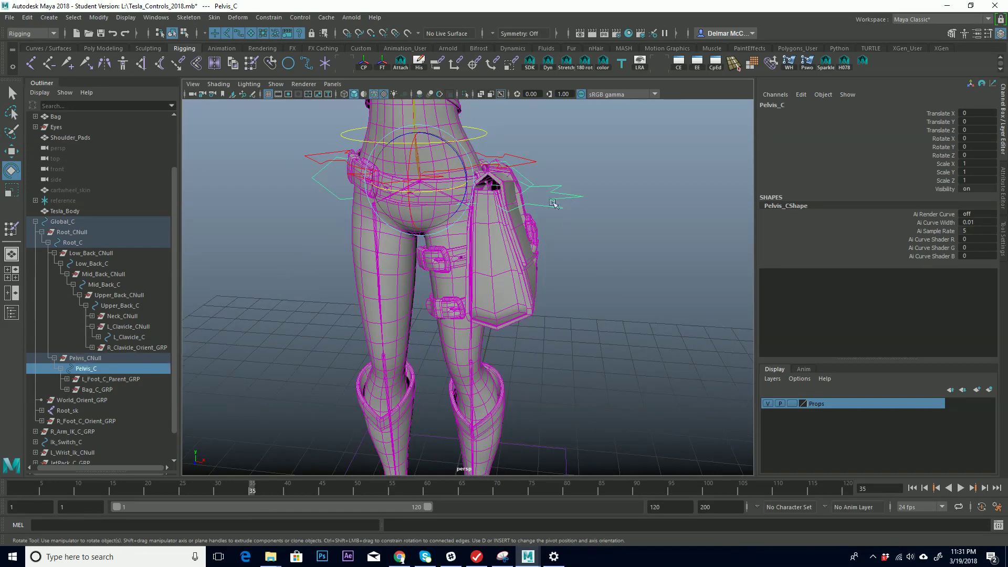
Try breaking the Rotate X connection on Bag_C_GRP, and undo the break
click(557, 205)
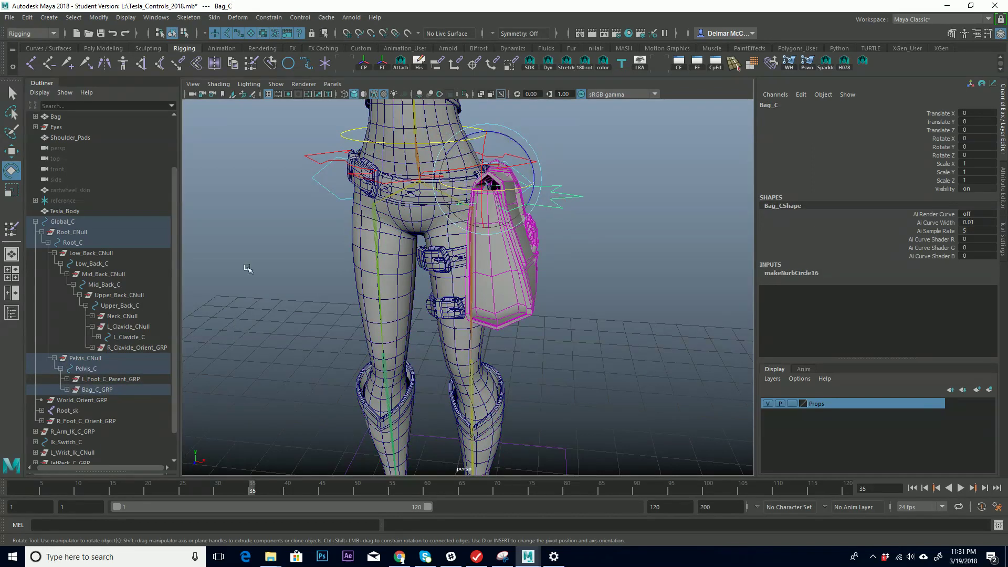
click(101, 390)
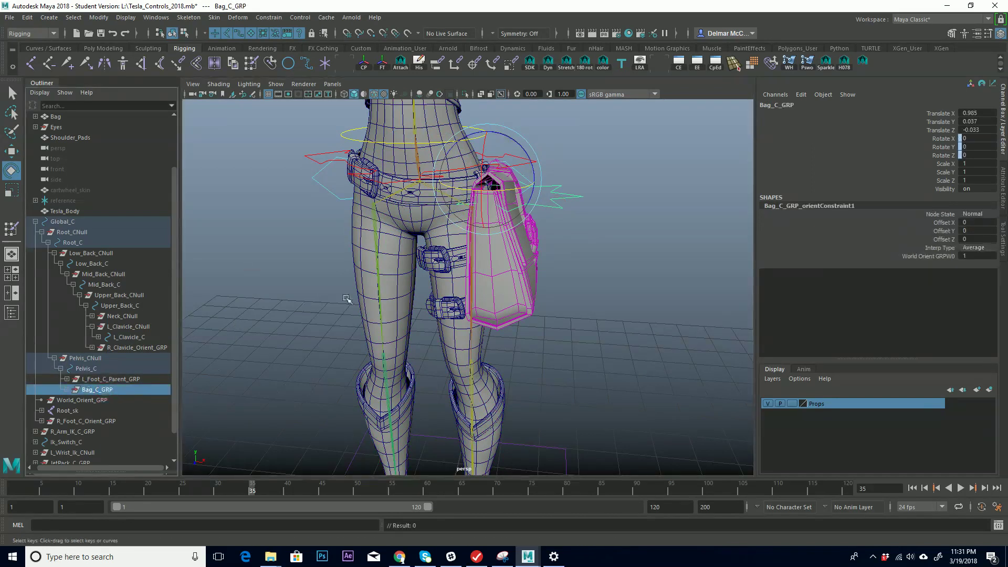
click(948, 147)
right_click(950, 148)
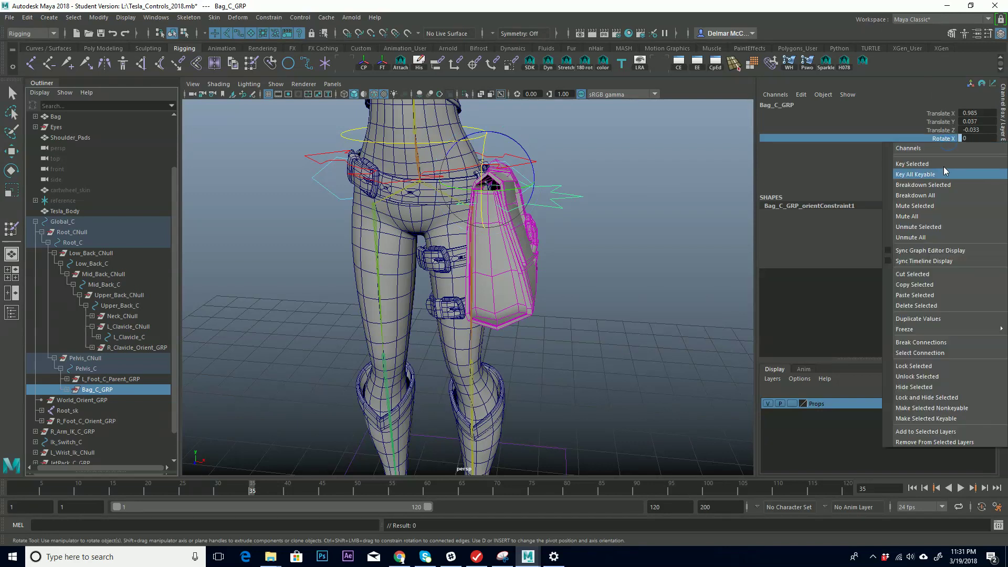
click(924, 344)
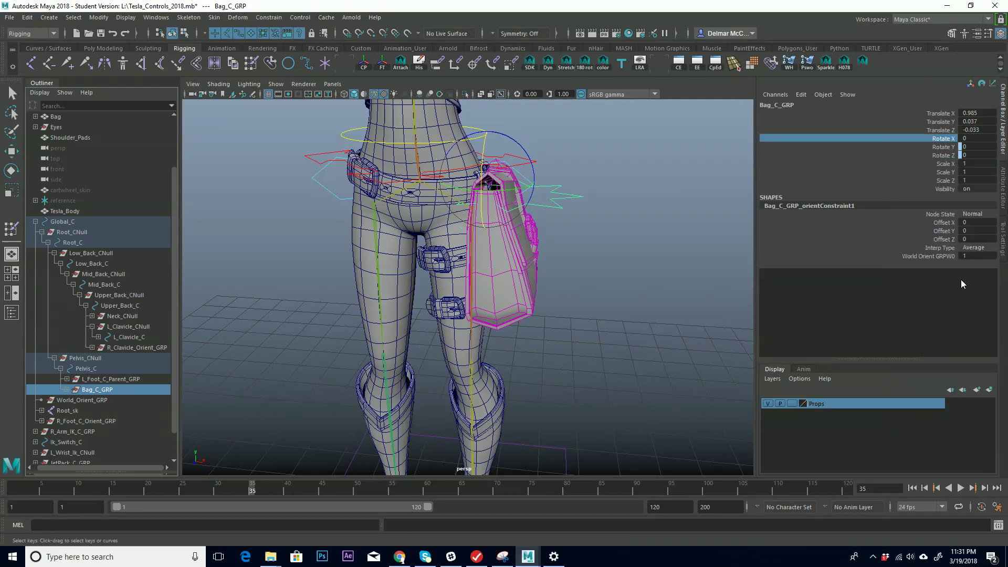
key(ctrl+z)
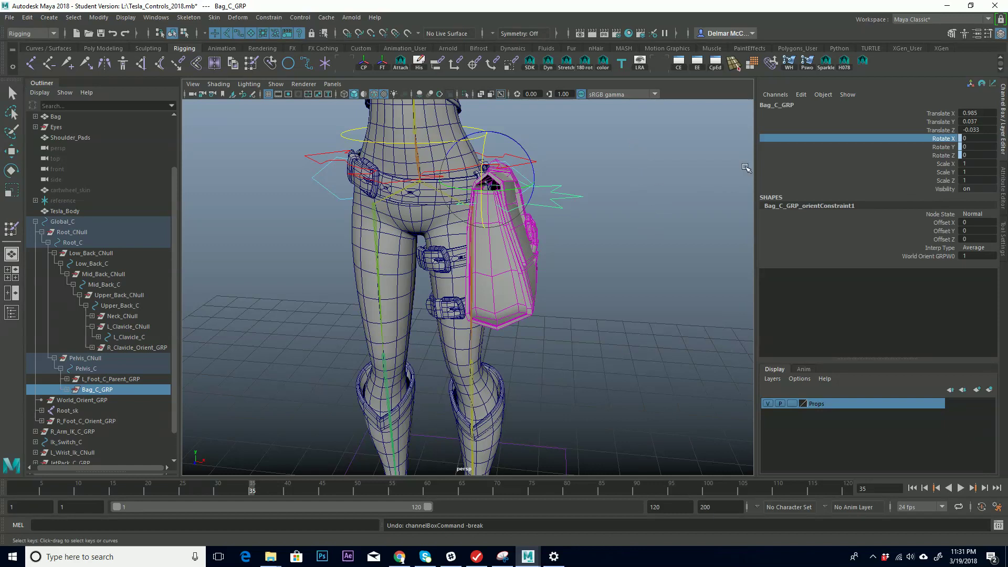
Break the Rotate Y connection on Bag_C_GRP, keeping its Rotate X and Rotate Z constrained
click(952, 148)
right_click(950, 146)
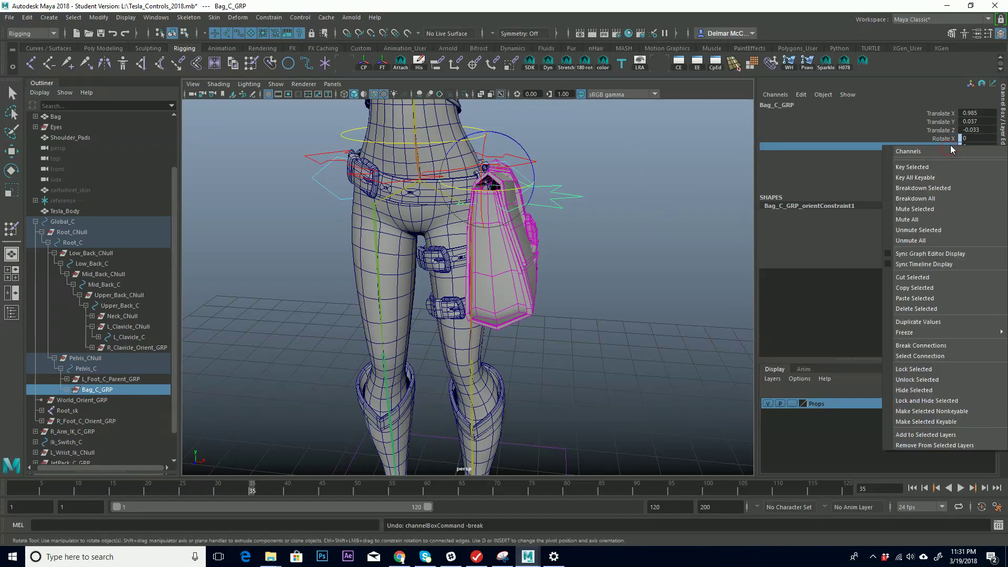
click(928, 356)
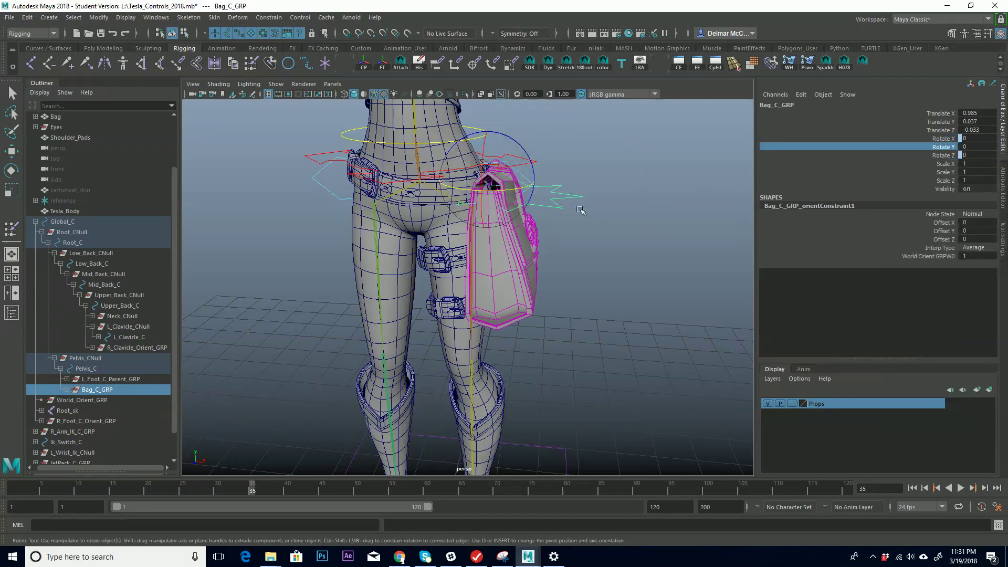
Test Pelvis_C at about 15 degrees in Y and about 12 degrees each way in Z, undoing the rotations
click(521, 201)
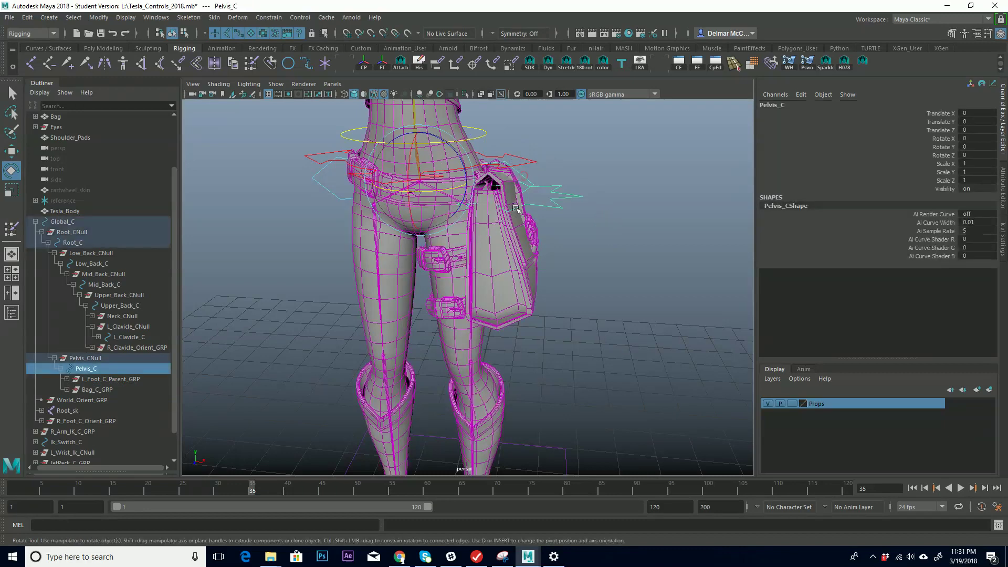
mouse_move(460, 187)
mouse_down()
mouse_move(419, 192)
mouse_move(511, 200)
mouse_move(374, 205)
mouse_move(438, 199)
mouse_move(449, 187)
mouse_up()
key(ctrl+z)
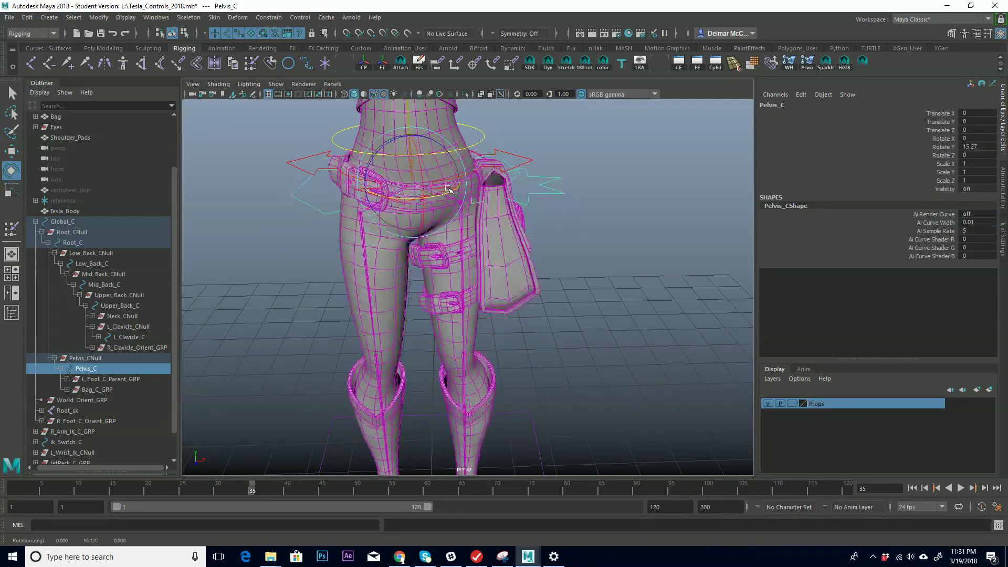
key(ctrl+z)
drag(420, 138, 429, 139)
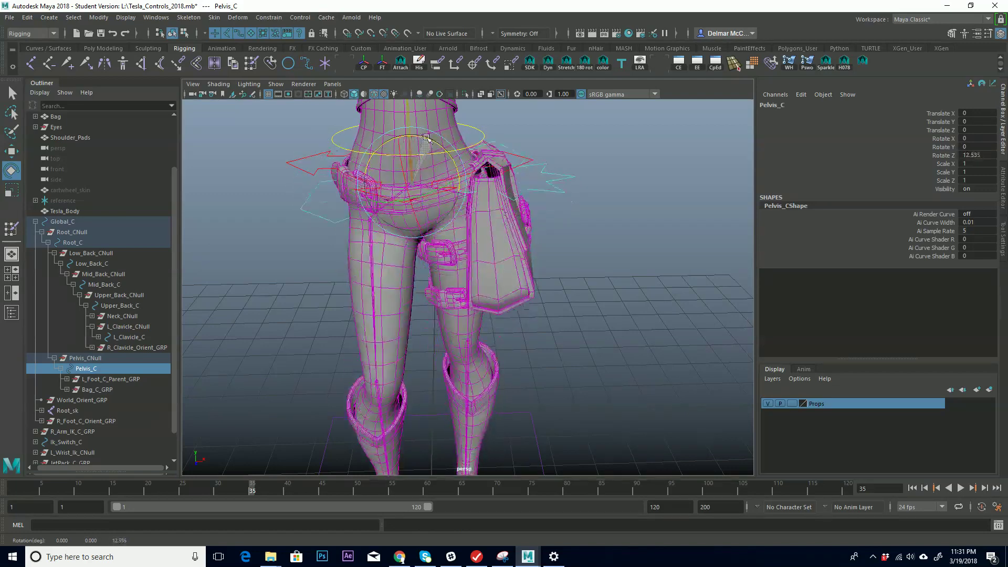
drag(440, 145, 426, 138)
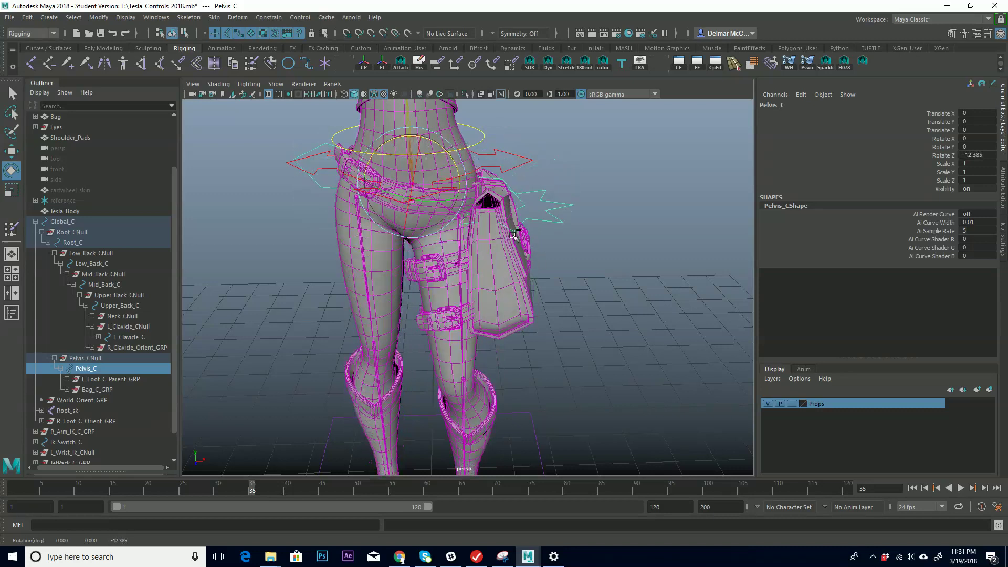
key(ctrl+z)
Rotate Pelvis_C freely on all axes to check how the bag follows the hips, and undo the rotation
alt+drag(497, 250, 458, 201)
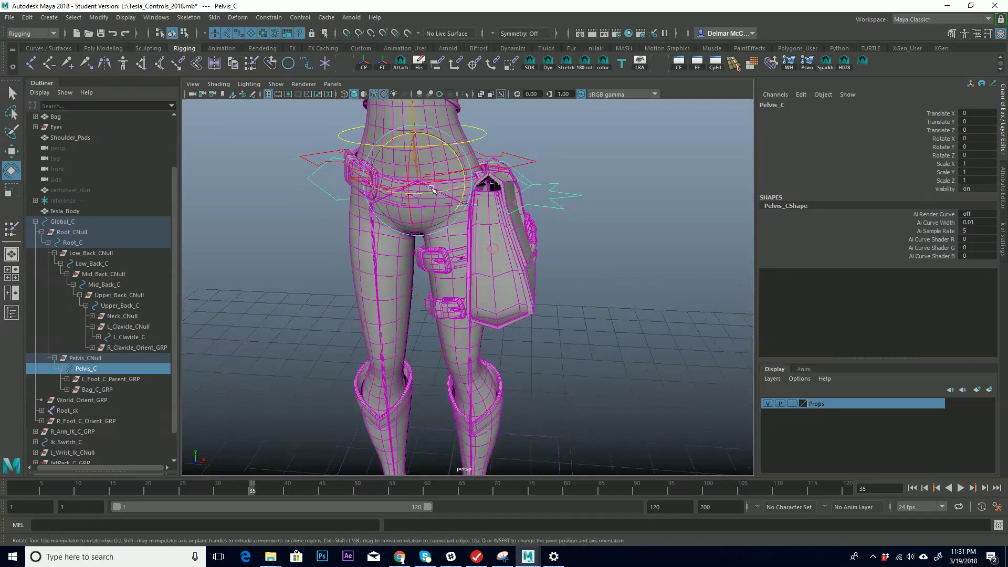
mouse_move(408, 172)
mouse_down()
mouse_move(410, 184)
mouse_move(429, 171)
mouse_move(401, 176)
mouse_up()
key(ctrl+z)
key(ctrl+z)
key(ctrl+z)
key(ctrl+z)
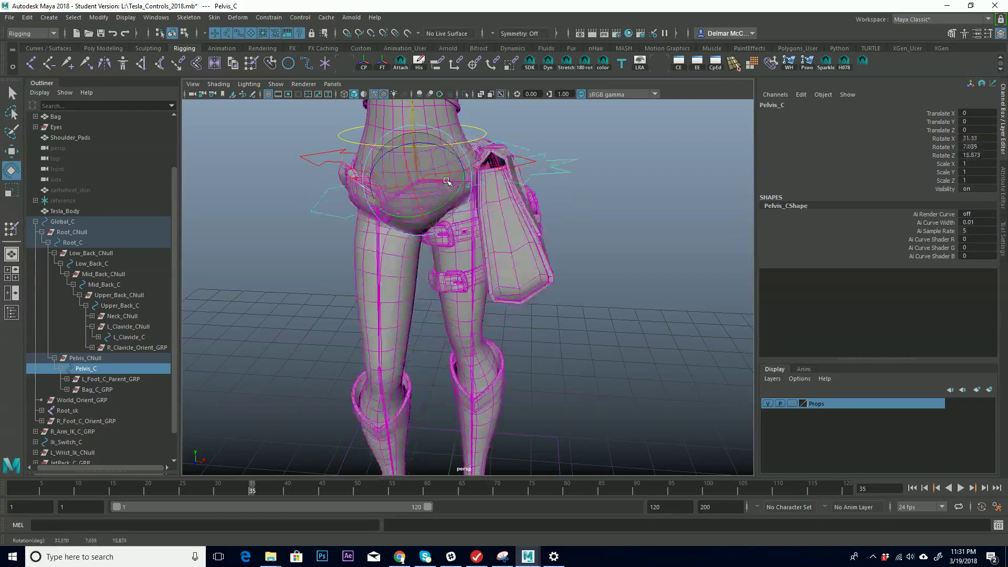
alt+drag(570, 223, 550, 229)
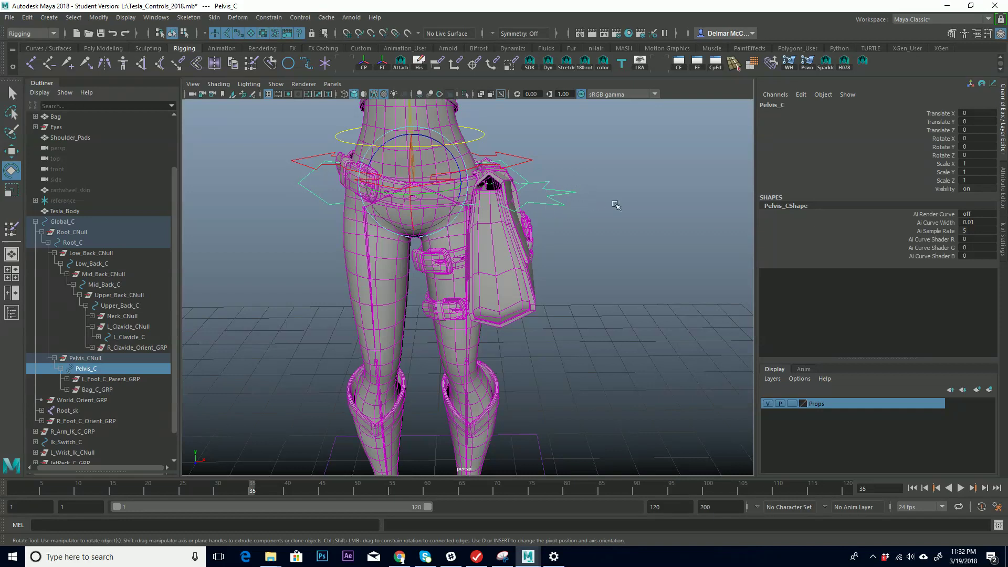
Try rotating and moving the bag with Bag_C, undoing each change
alt+middle_drag(533, 179, 543, 201)
drag(582, 218, 565, 197)
drag(527, 166, 496, 193)
key(ctrl+z)
key(ctrl+z)
mouse_move(576, 259)
alt+mouse_down()
mouse_move(501, 266)
mouse_move(564, 266)
alt+mouse_up()
key(w)
drag(500, 213, 544, 194)
key(ctrl+z)
Examine the Power_Pack on the character's back and how it sits relative to the body and the bag
scroll(410, 271, down, 10)
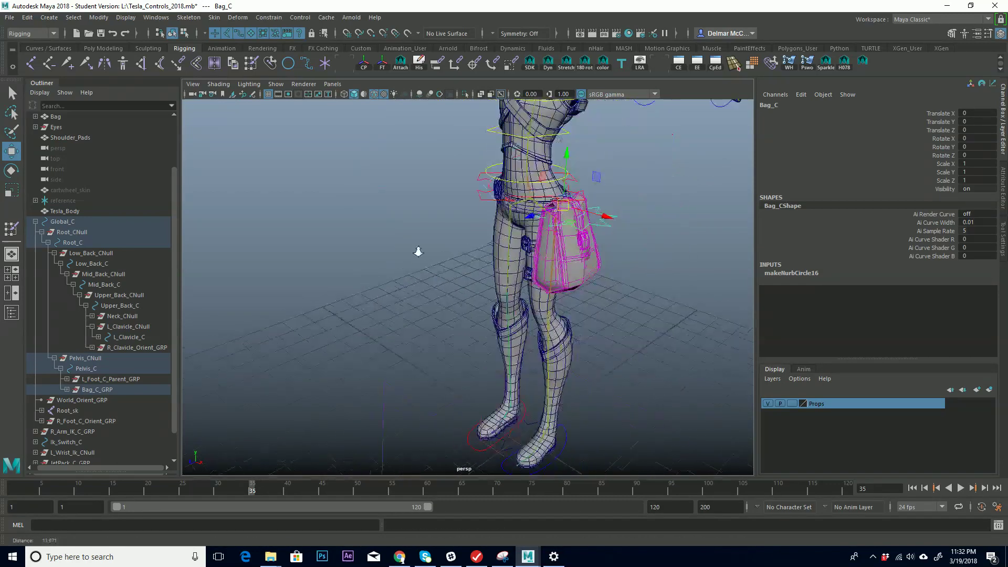
alt+drag(410, 271, 521, 172)
alt+middle_drag(522, 172, 420, 341)
alt+right_drag(420, 341, 679, 218)
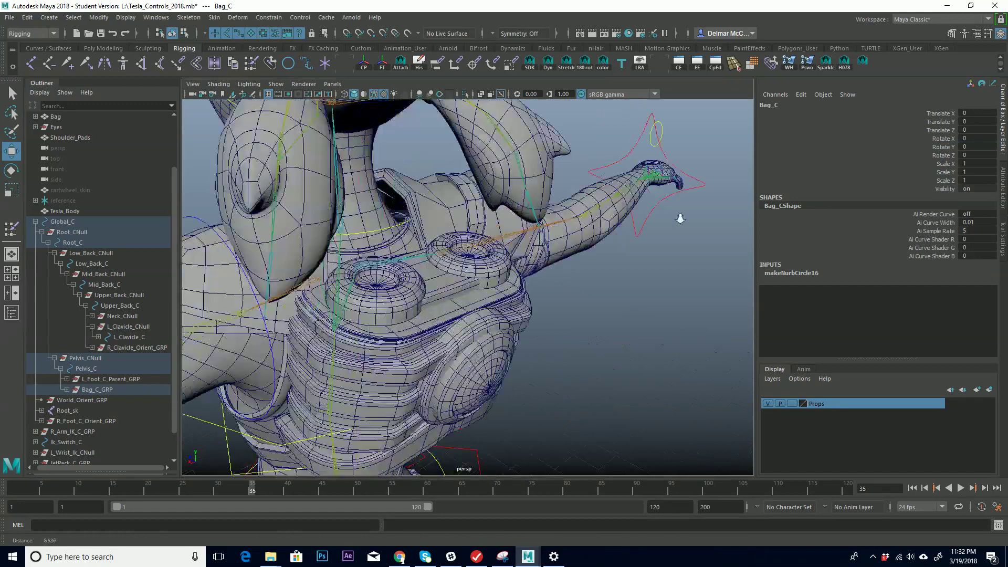
alt+drag(551, 320, 626, 273)
click(642, 249)
alt+drag(671, 250, 580, 254)
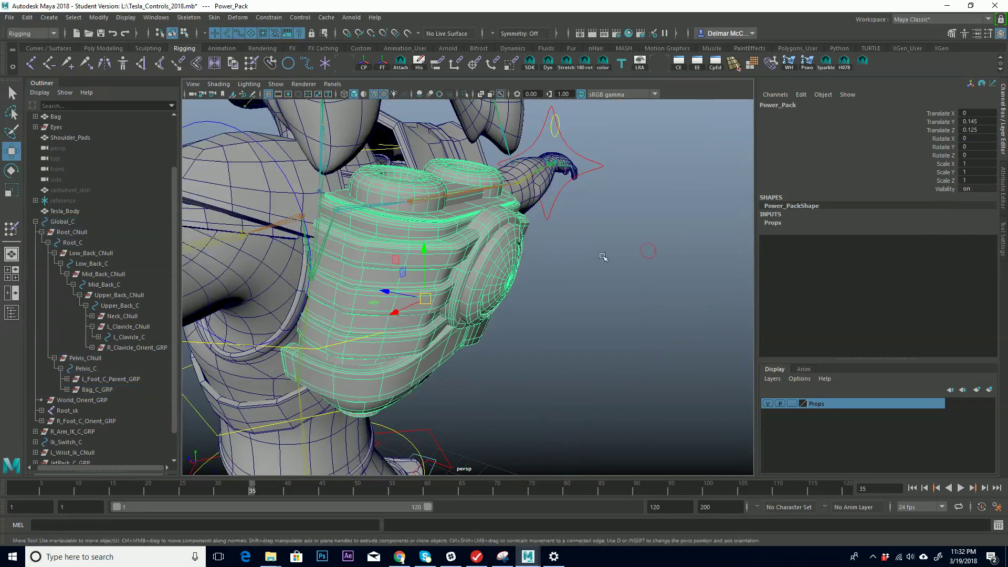
alt+right_drag(581, 254, 421, 273)
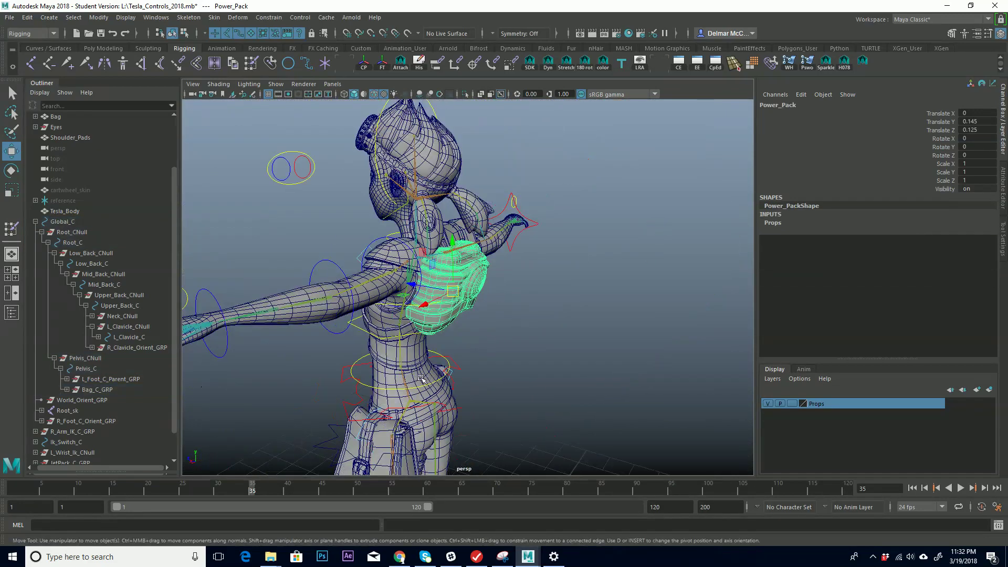
alt+drag(438, 371, 515, 318)
alt+middle_drag(664, 227, 561, 245)
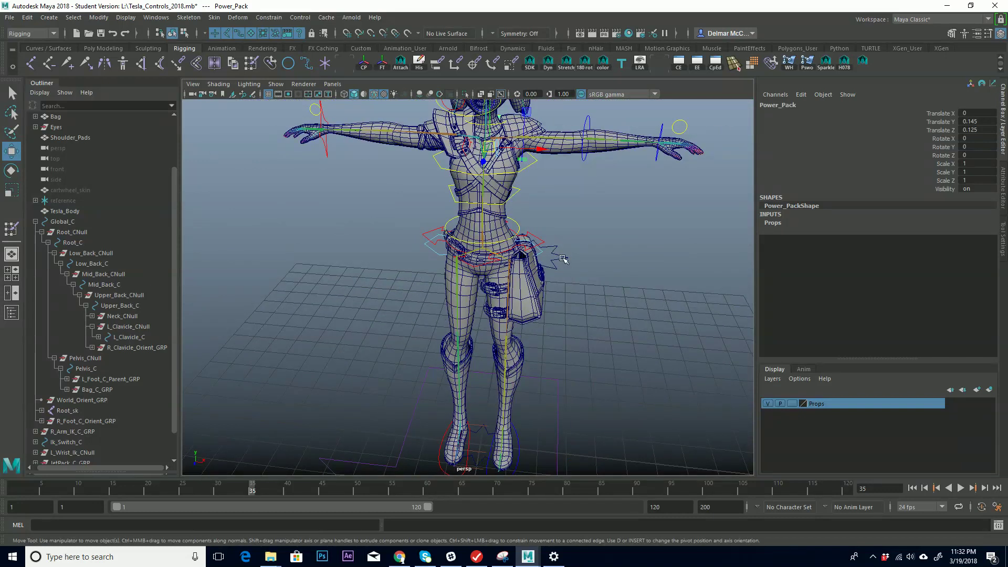
Select Bag_C and try repositioning the bag once more, undoing the change
click(564, 260)
drag(528, 251, 481, 200)
key(ctrl+z)
Select the Power_Pack on the character's back and collapse the Global_C hierarchy in the Outliner
scroll(481, 200, up, 6)
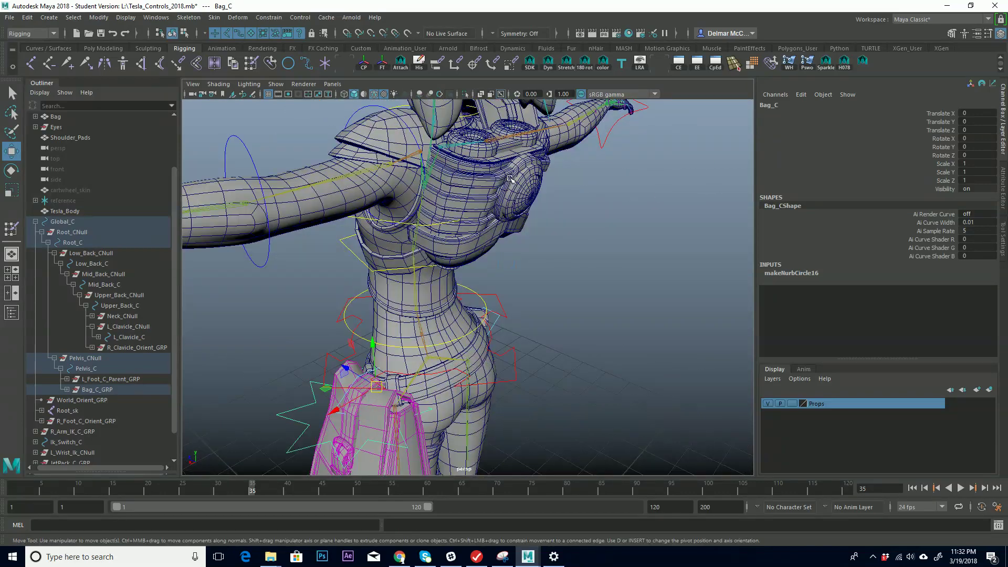
alt+drag(494, 195, 567, 210)
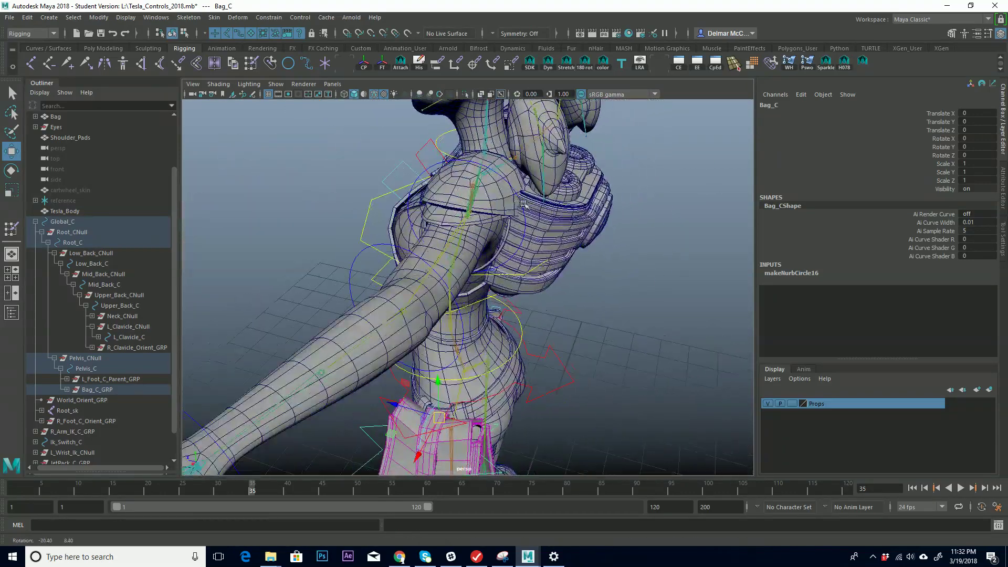
click(582, 214)
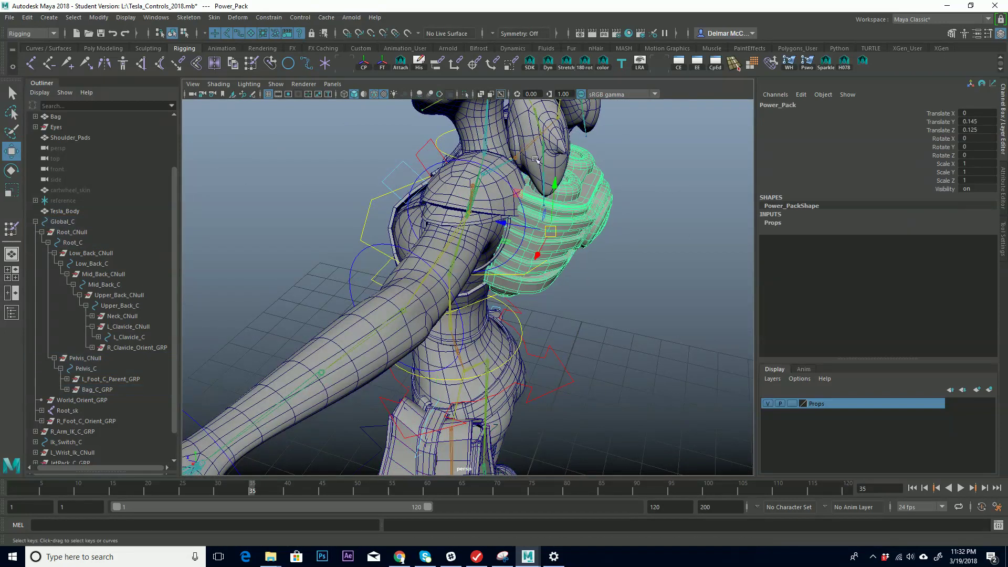
click(35, 222)
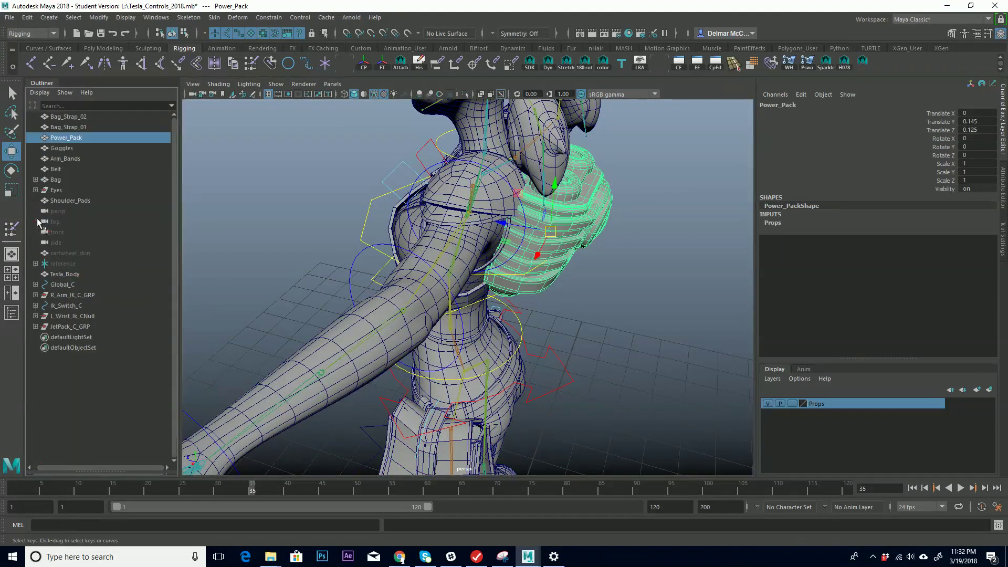
Parent-constrain JetPack_C_GRP to the Power_Pack with Maintain offset turned off, snapping the control group onto the pack
click(71, 327)
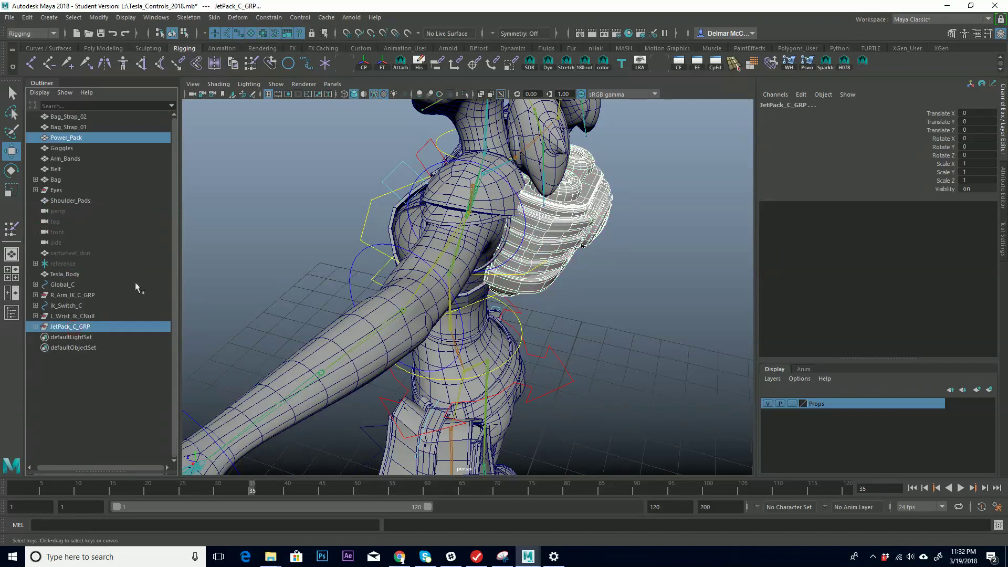
click(271, 19)
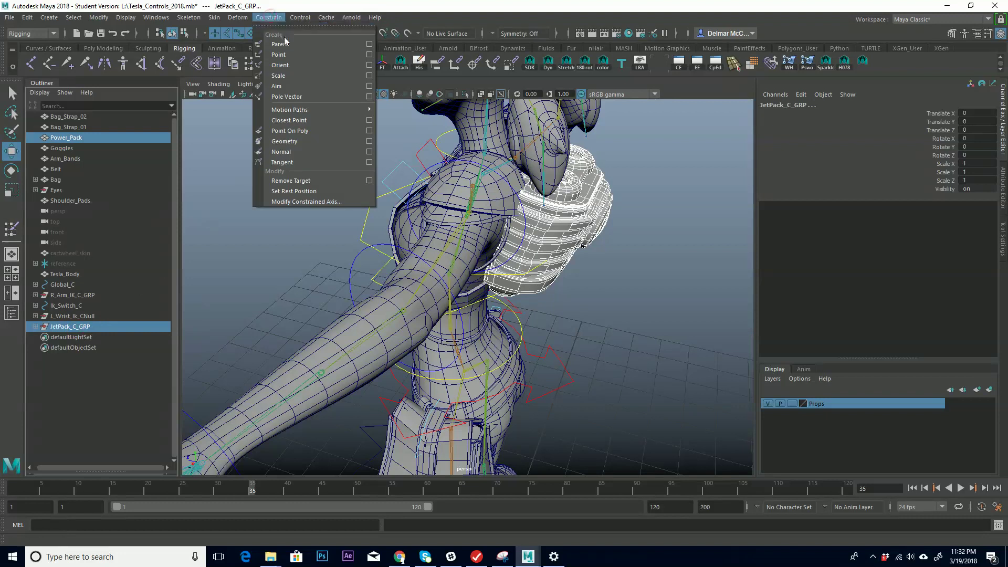
click(369, 44)
click(597, 136)
drag(626, 115, 775, 51)
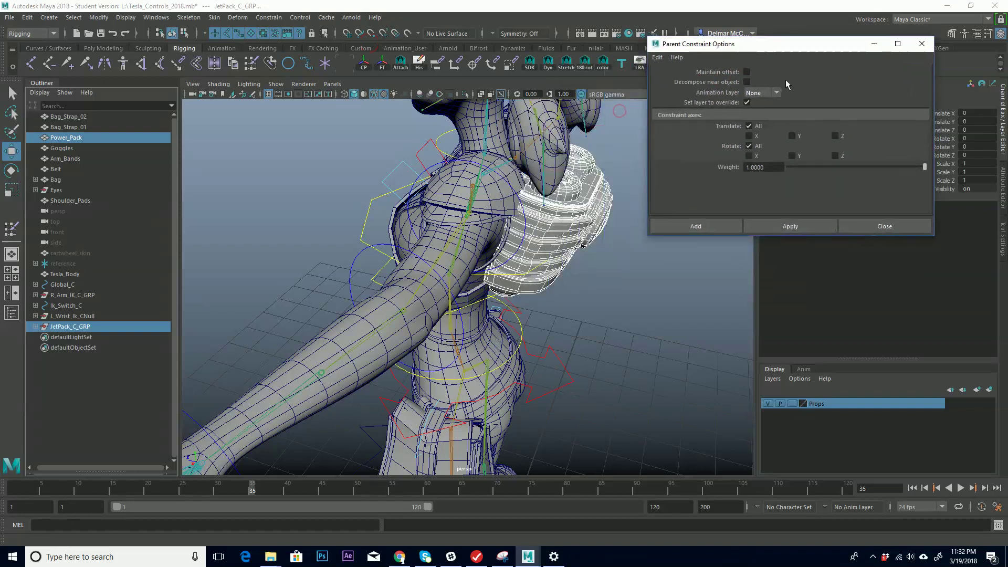
click(793, 227)
alt+middle_drag(618, 231, 389, 261)
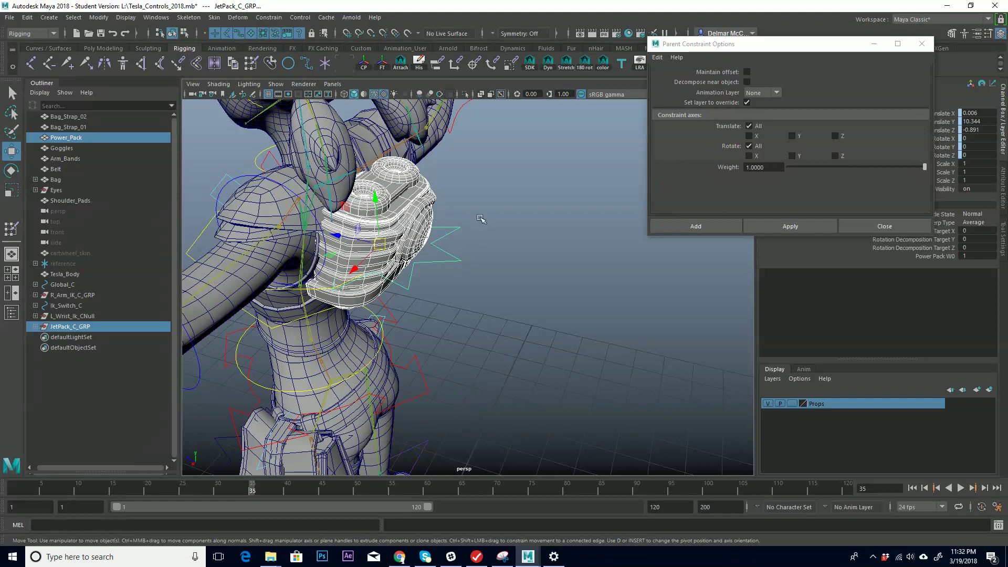
alt+drag(407, 256, 439, 251)
Delete the parent constraint under JetPack_C_GRP
click(35, 326)
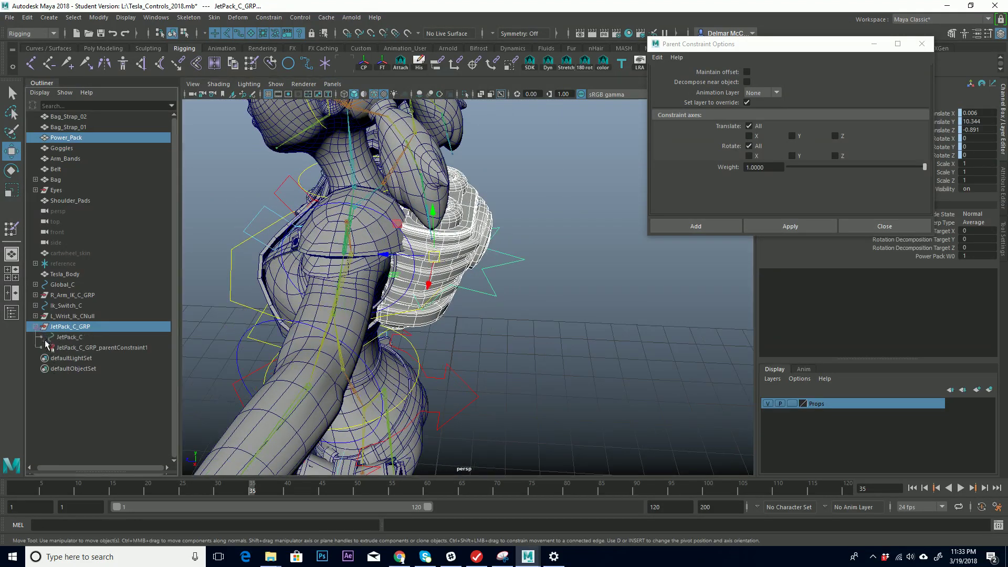
click(73, 347)
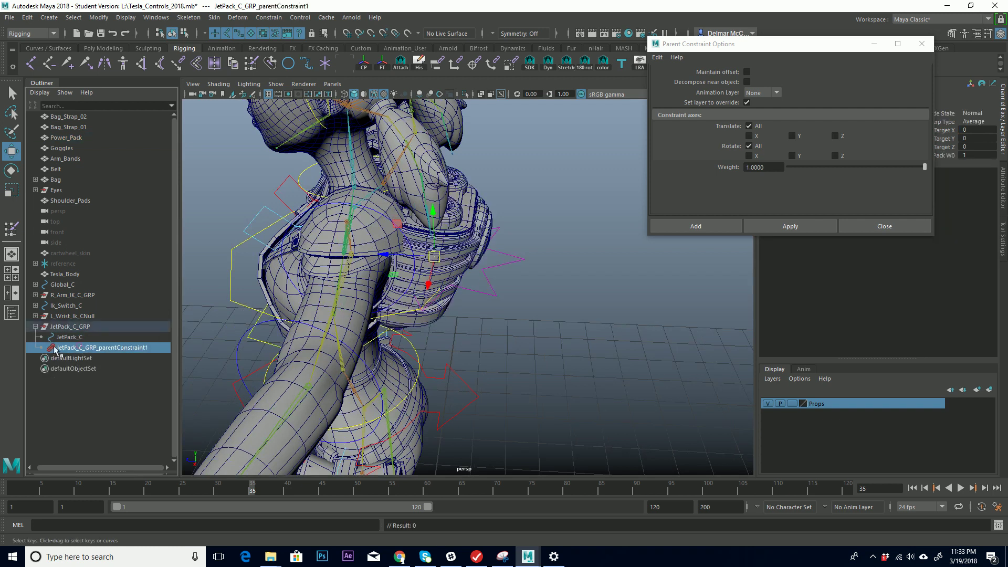
key(Delete)
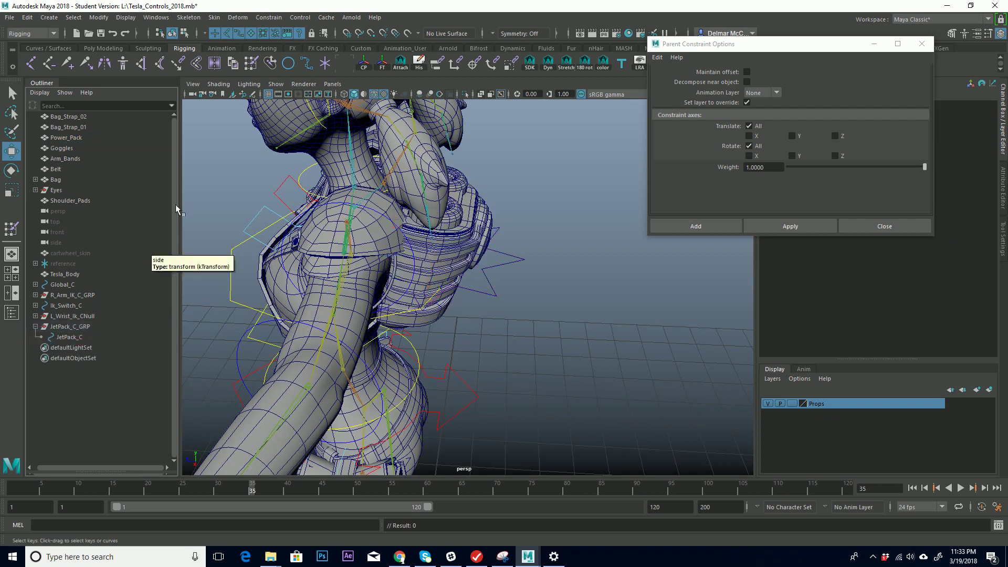
Move all control vertices of the JetPack_C curve backward so the star stands farther out behind the power pack
click(472, 211)
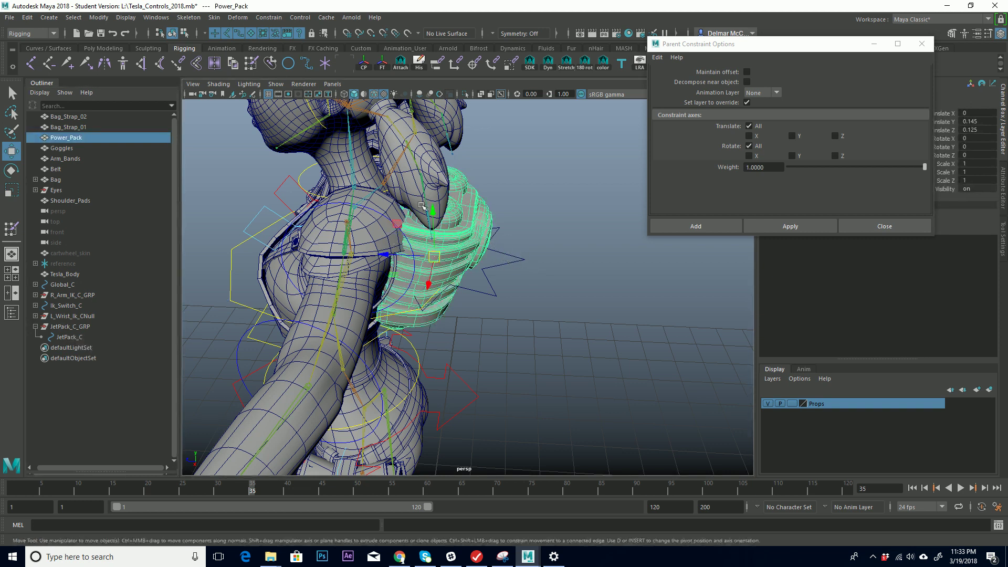
click(528, 255)
alt+drag(542, 276, 535, 190)
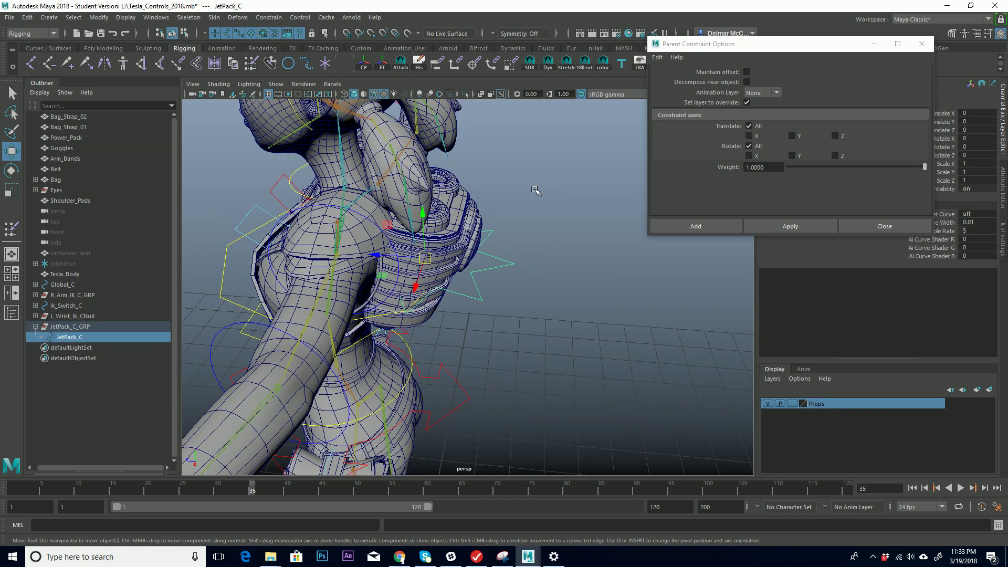
key(F8)
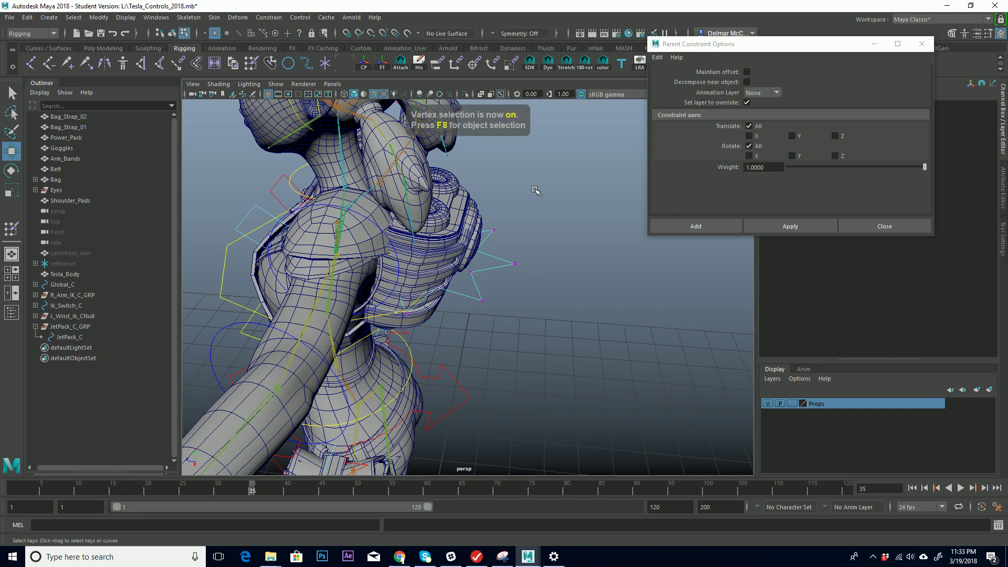
alt+drag(467, 225, 488, 245)
drag(342, 198, 640, 359)
alt+drag(544, 268, 443, 287)
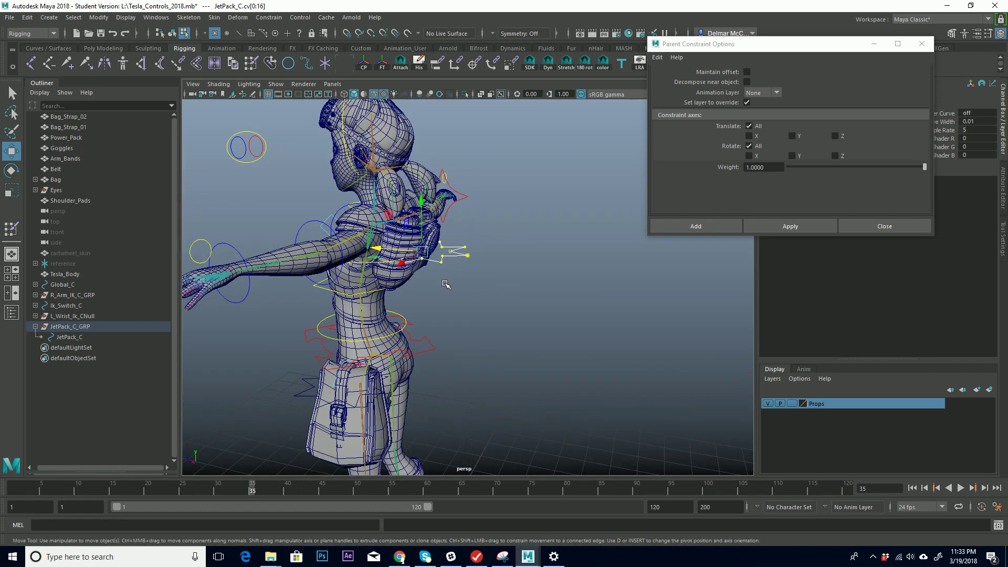
key(F8)
alt+right_drag(432, 273, 524, 319)
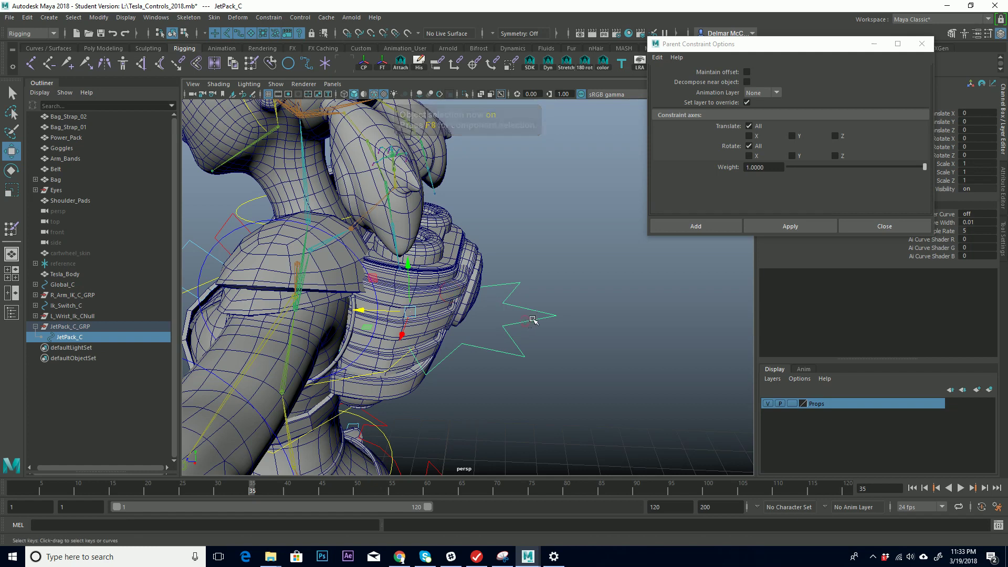
Parent-constrain the Power_Pack to JetPack_C with Maintain offset turned on, and close the constraint options
click(548, 303)
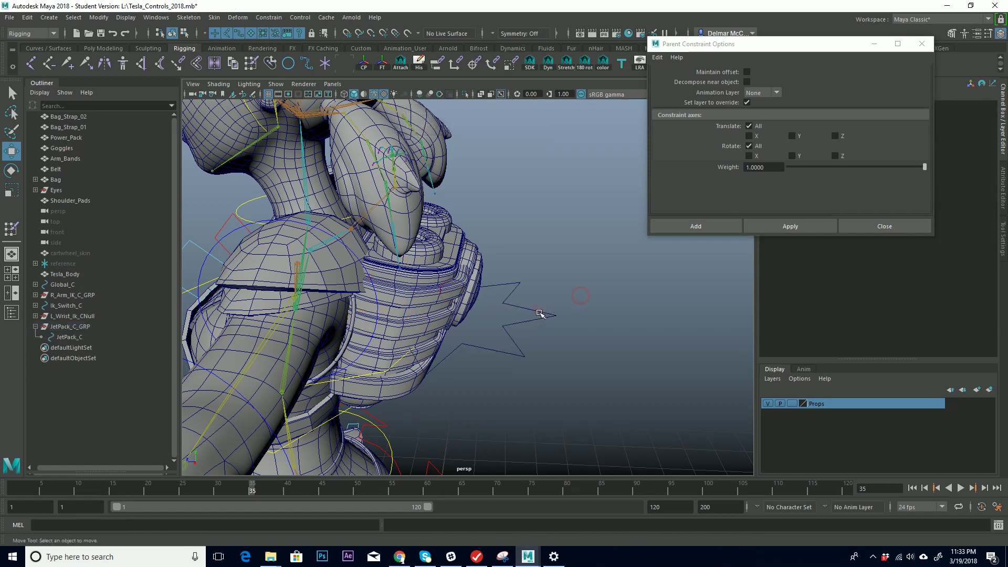
click(540, 311)
shift+click(460, 257)
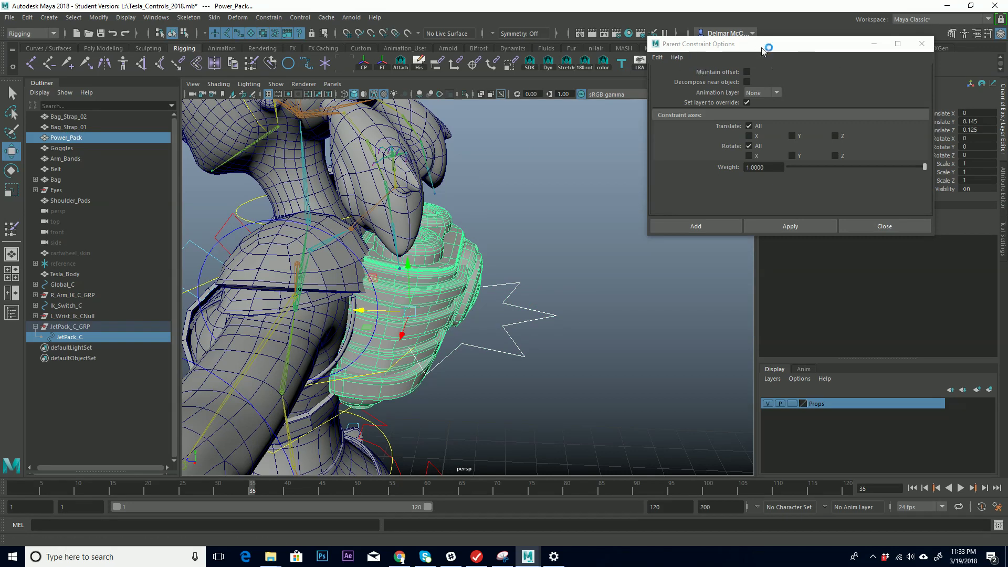
click(748, 73)
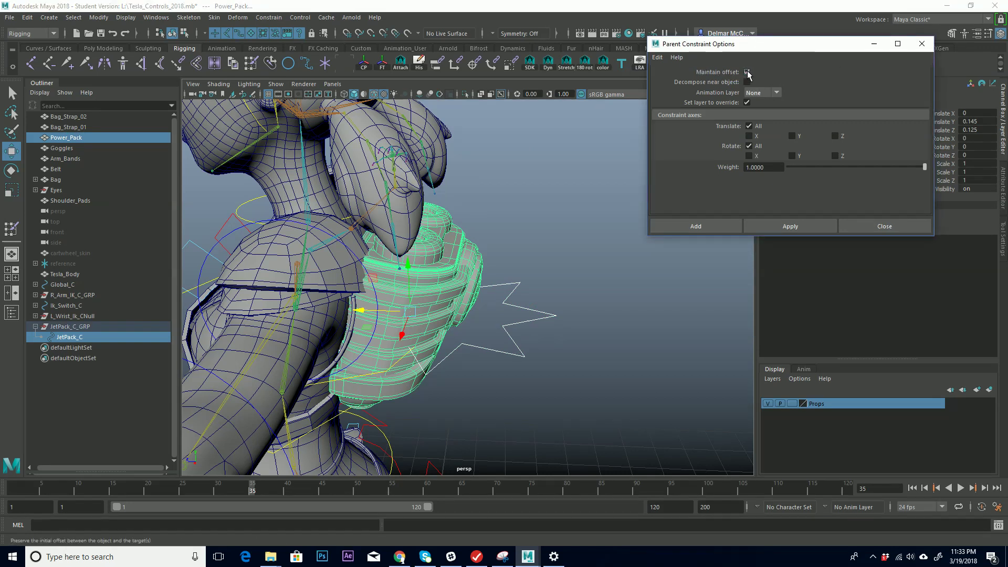
drag(777, 44, 722, 41)
click(736, 221)
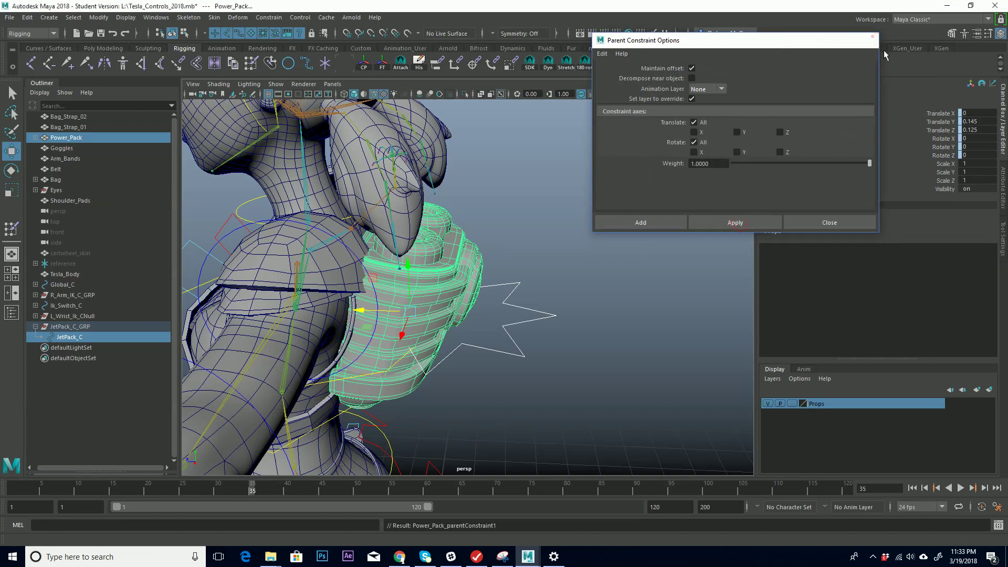
click(867, 40)
Try moving JetPack_C upward to test the power pack, undoing the change
alt+drag(581, 282, 544, 269)
click(622, 303)
click(579, 278)
drag(407, 265, 417, 231)
key(ctrl+z)
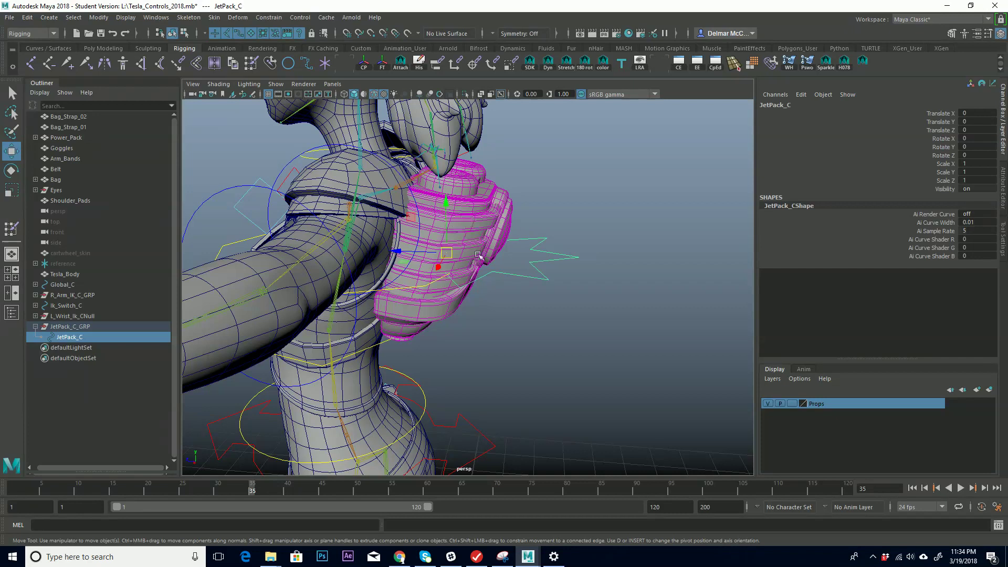
Examine how the power pack sits against the back and the Shoulder_Pads from several angles
alt+drag(462, 221, 459, 272)
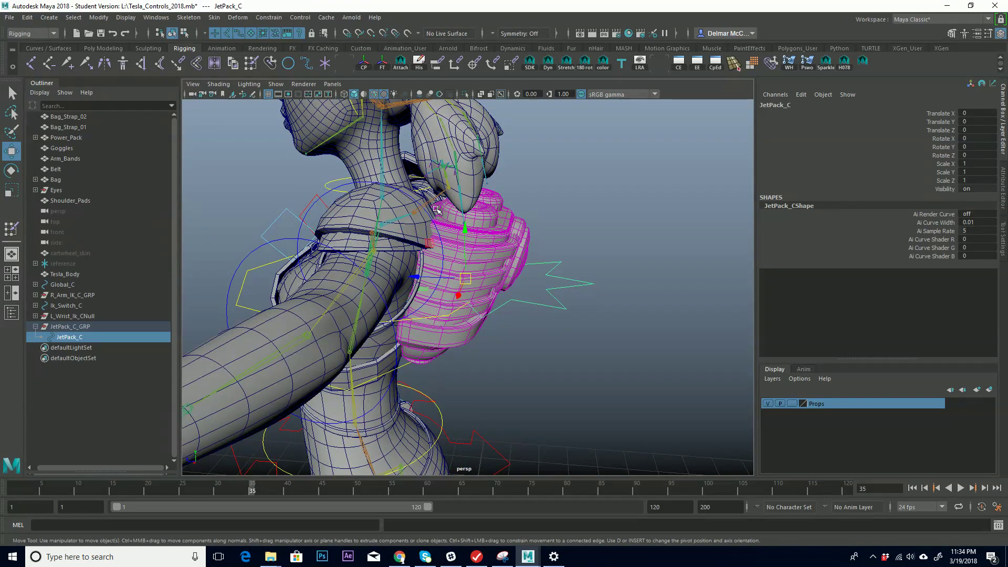
alt+drag(476, 254, 486, 258)
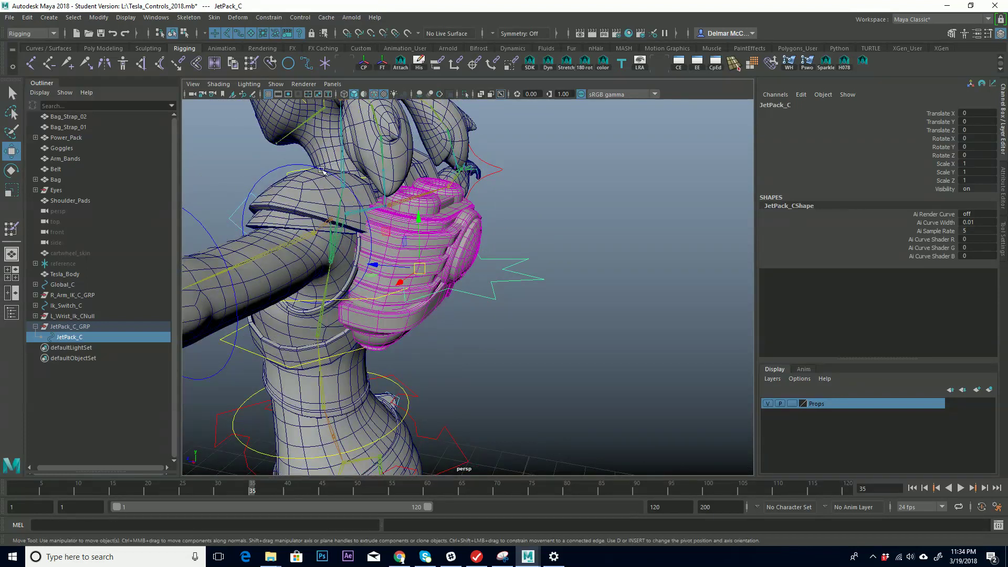
alt+middle_drag(359, 249, 520, 217)
scroll(519, 218, up, 3)
alt+drag(520, 218, 528, 248)
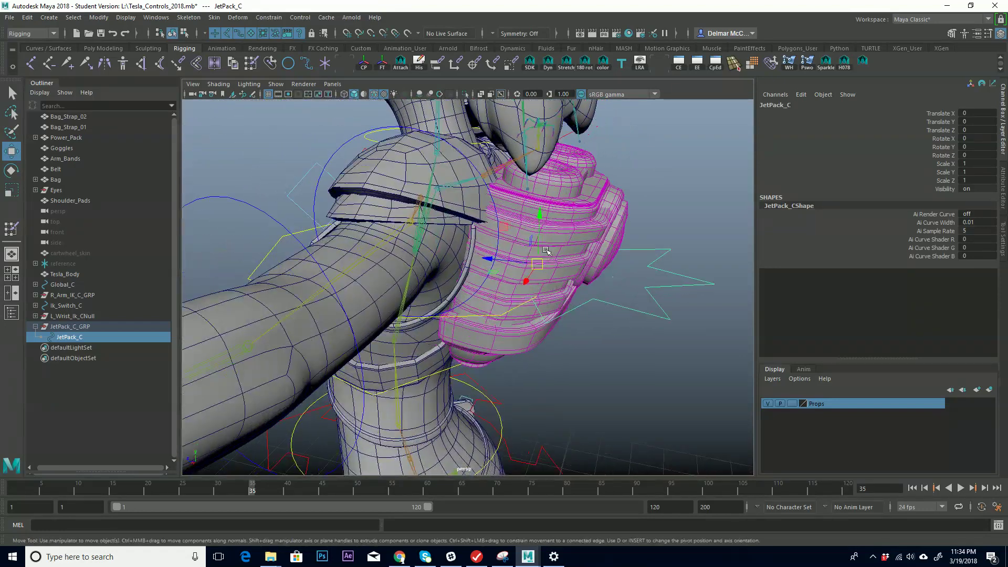
click(588, 226)
alt+drag(565, 248, 420, 191)
alt+right_drag(504, 184, 640, 160)
click(444, 219)
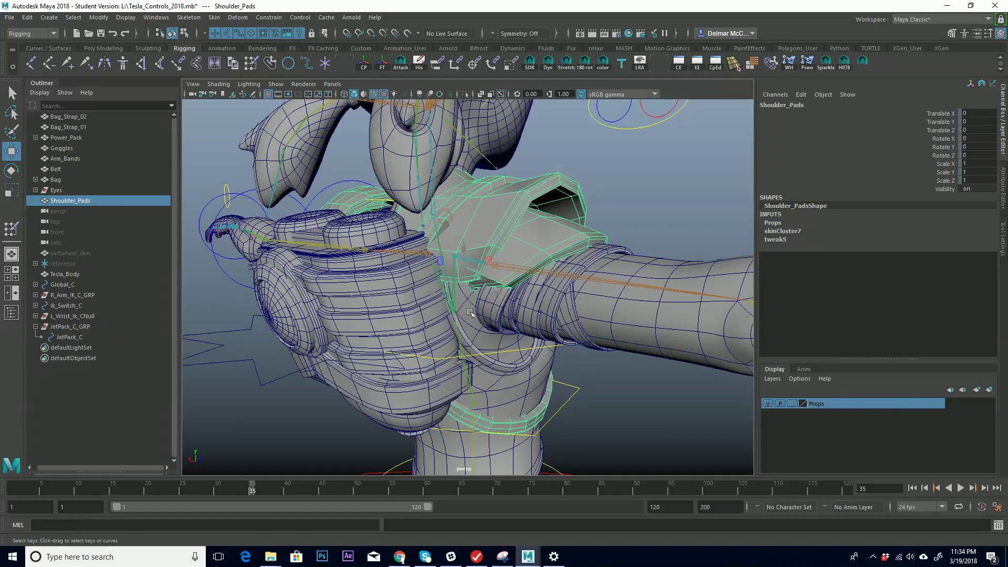
Pull JetPack_C backward off the body to about -1.24 in Translate Z and inspect the Shoulder_Pads and back behind it
click(287, 376)
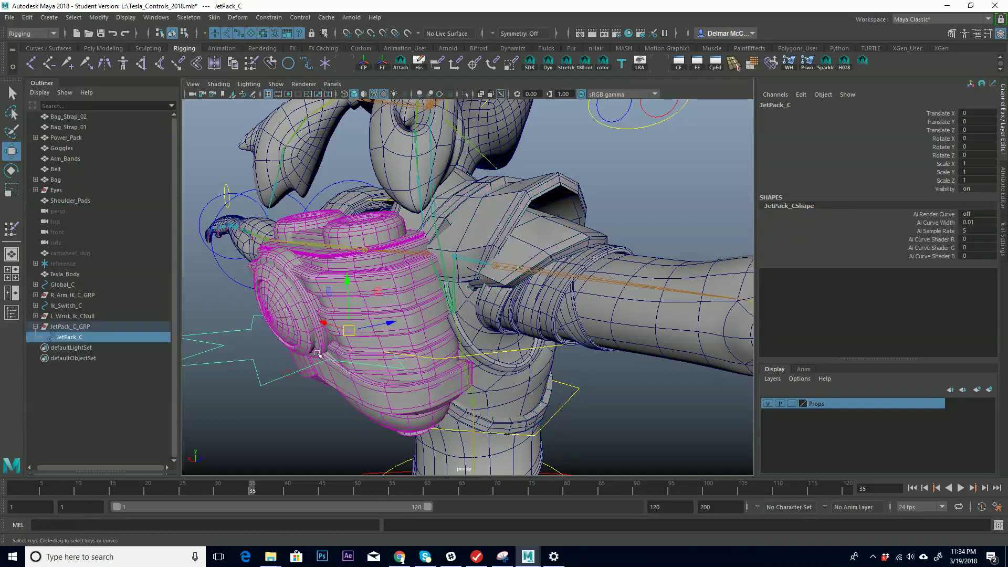
drag(380, 325, 440, 355)
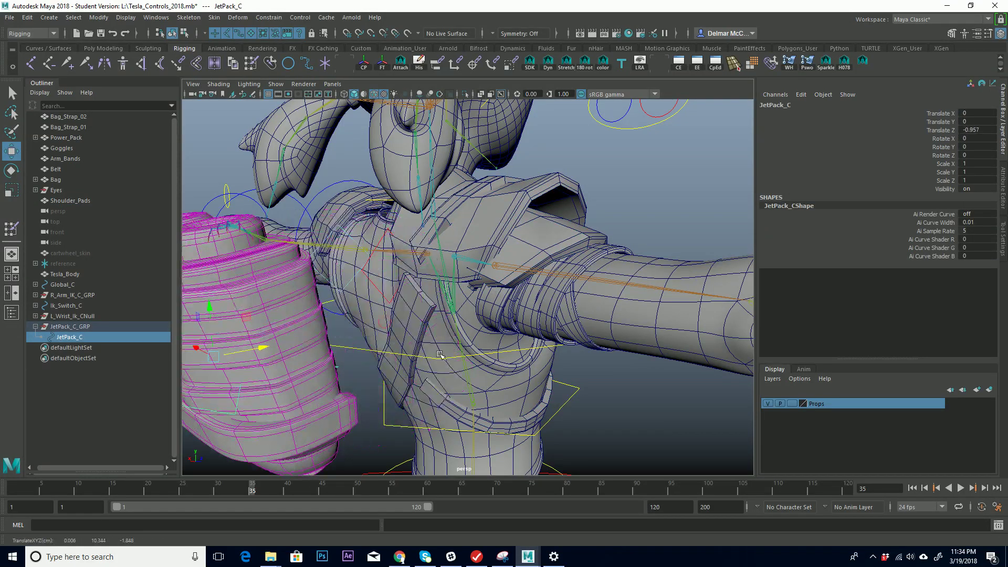
click(428, 389)
alt+drag(422, 303, 440, 265)
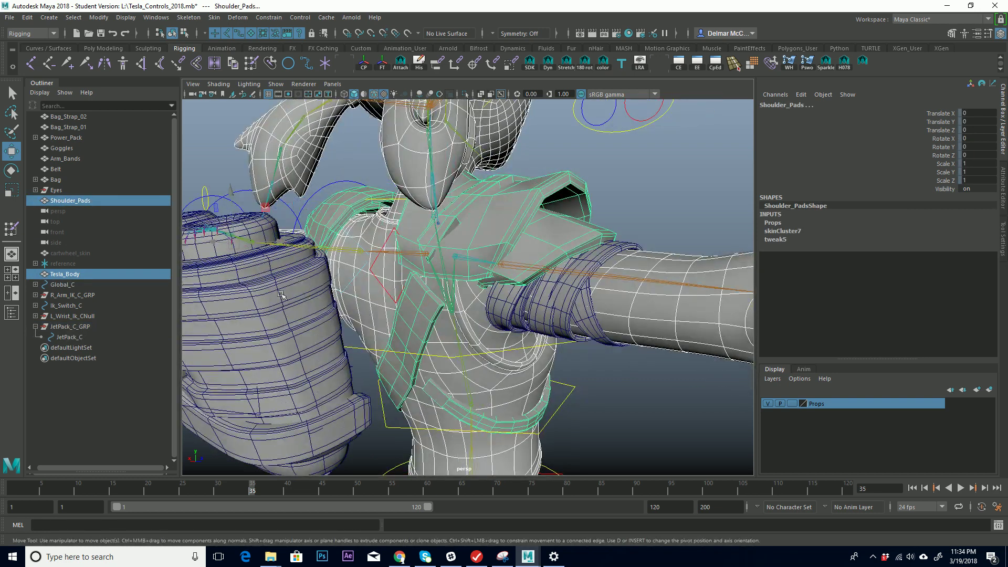
alt+drag(323, 311, 645, 336)
scroll(662, 291, down, 5)
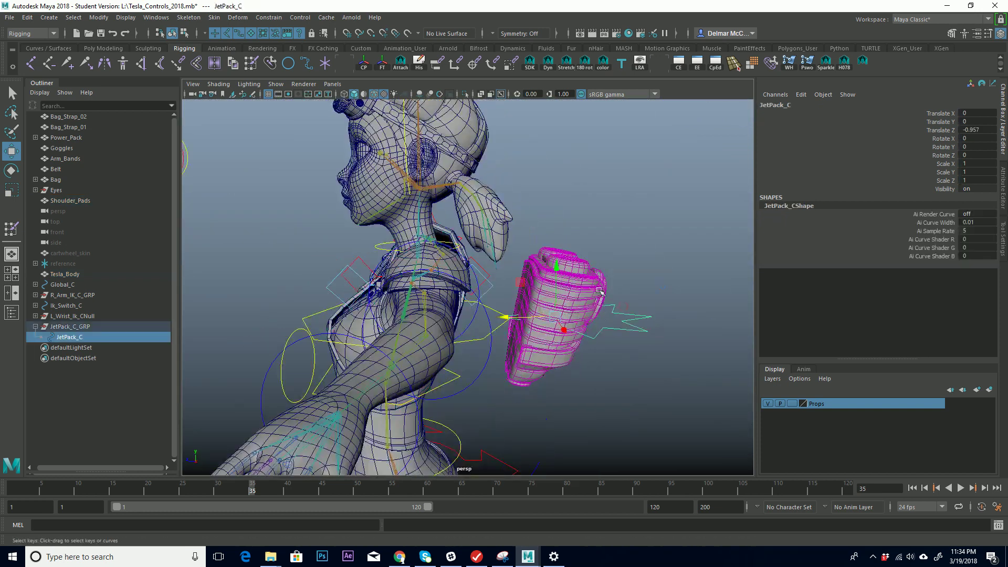
drag(559, 314, 583, 316)
alt+drag(475, 300, 401, 276)
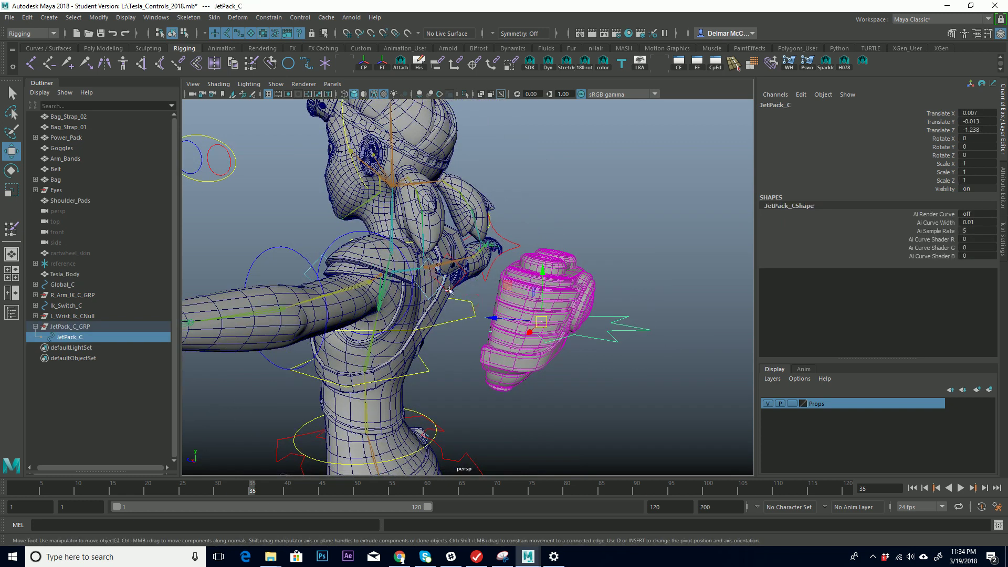
alt+drag(490, 265, 646, 279)
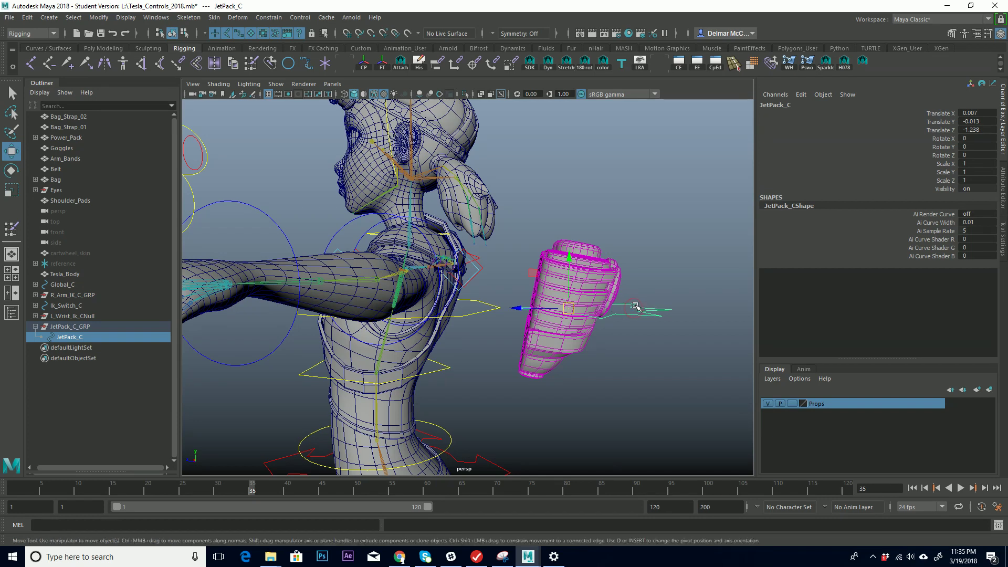
Try several other positions for JetPack_C behind the body, undoing these moves
mouse_move(569, 307)
mouse_down()
mouse_move(549, 306)
mouse_move(588, 306)
mouse_up()
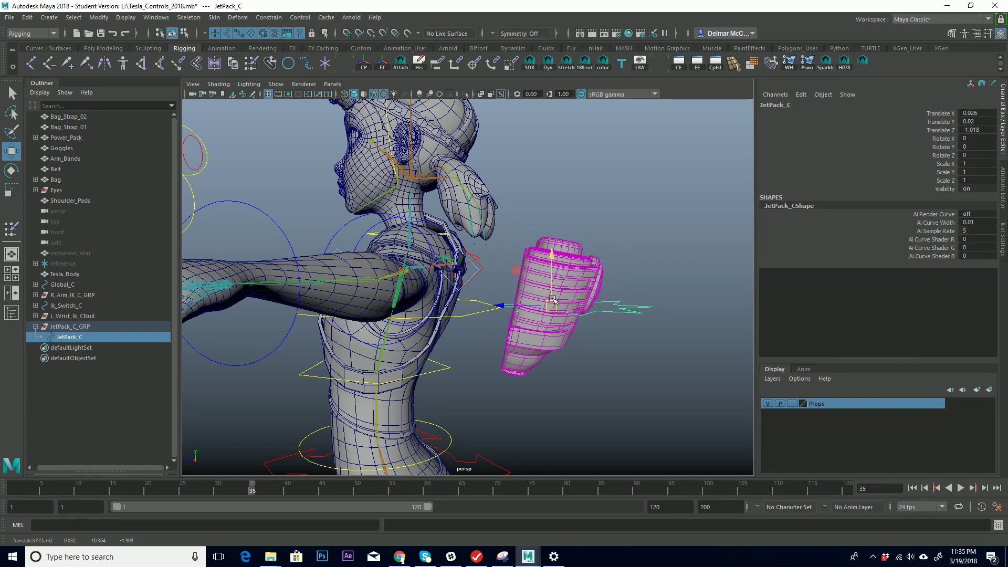
mouse_move(551, 306)
mouse_down()
mouse_move(529, 223)
mouse_move(564, 309)
mouse_move(533, 299)
mouse_move(509, 269)
mouse_move(556, 318)
mouse_up()
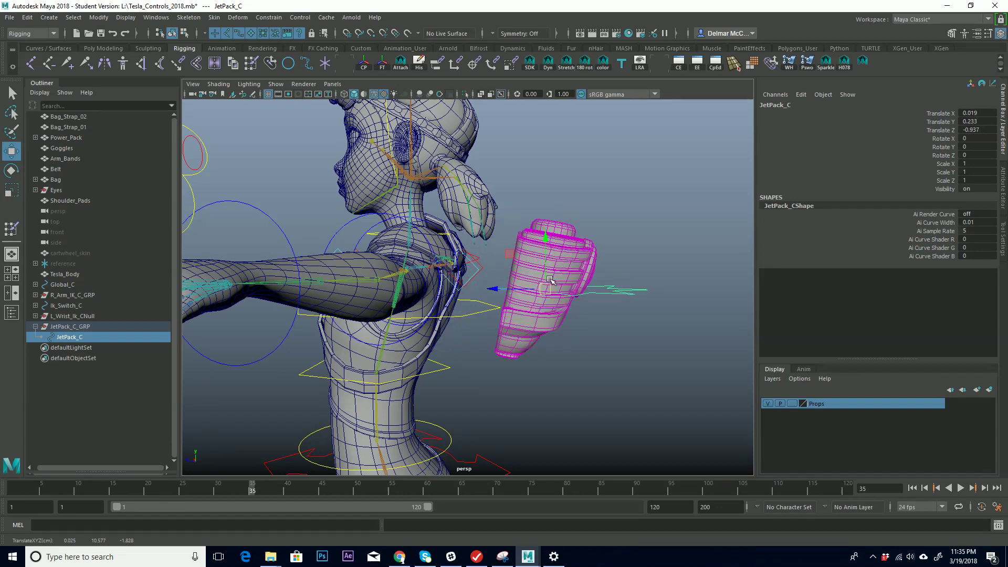
drag(550, 286, 624, 310)
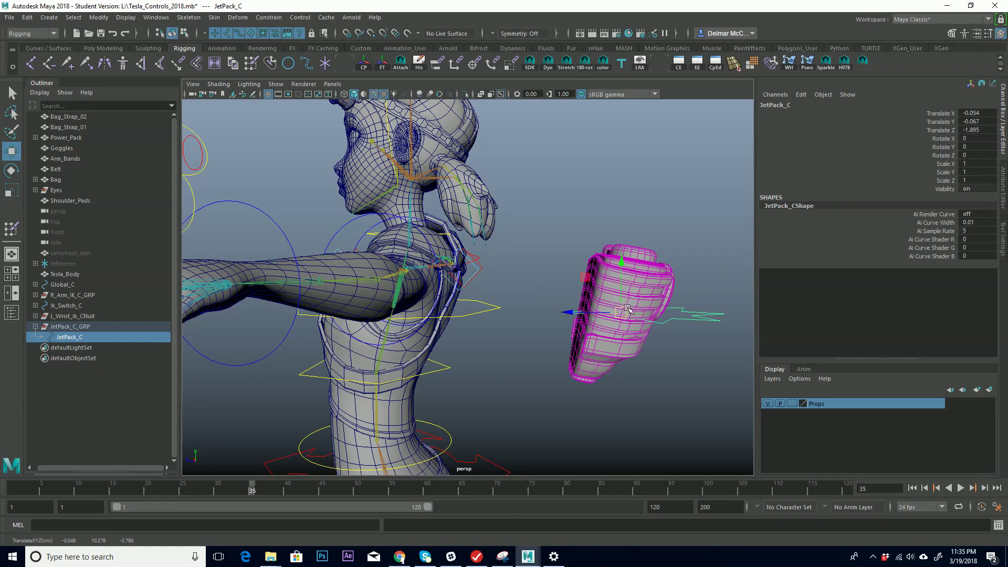
key(ctrl+z)
key(ctrl+z)
key(ctrl+z)
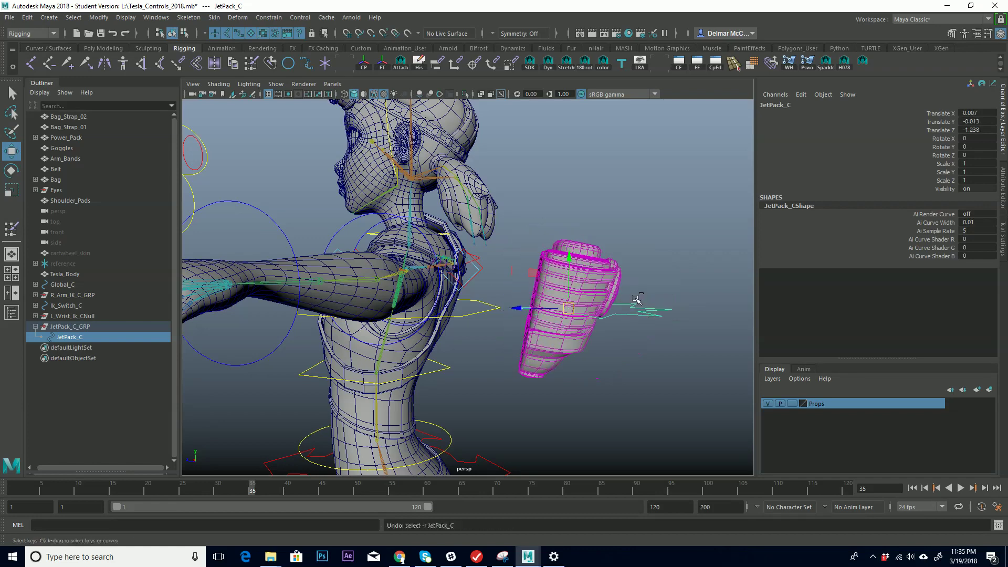
Set JetPack_C's Translate X, Y and Z to 0 to return the power pack to the back
alt+drag(535, 246, 516, 296)
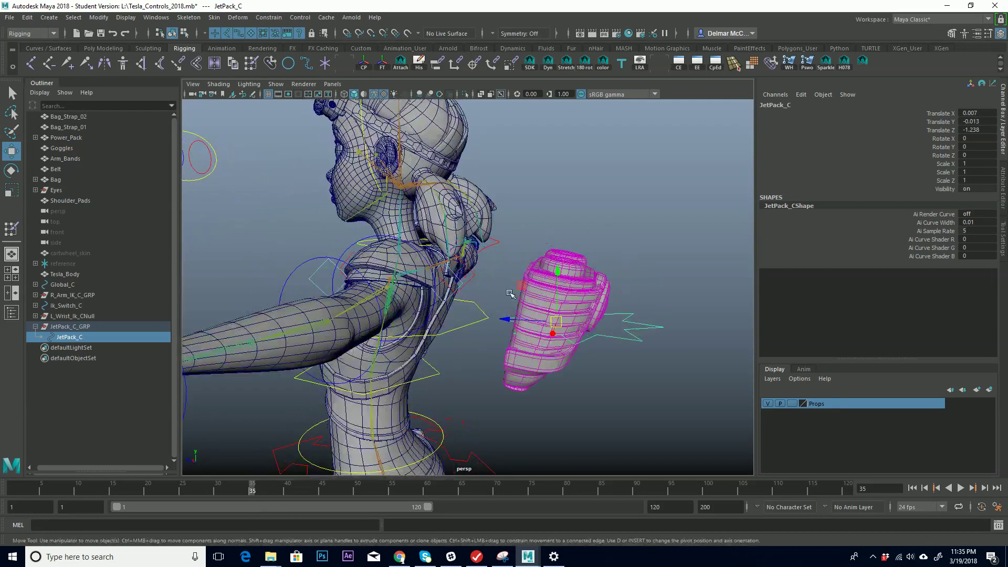
alt+right_drag(430, 294, 653, 235)
alt+drag(578, 286, 491, 265)
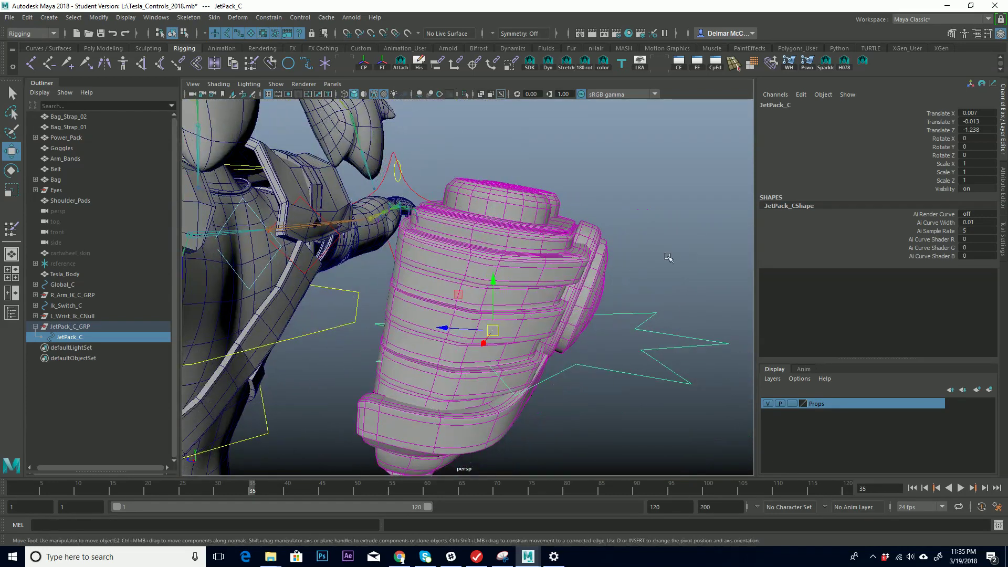
drag(989, 112, 987, 128)
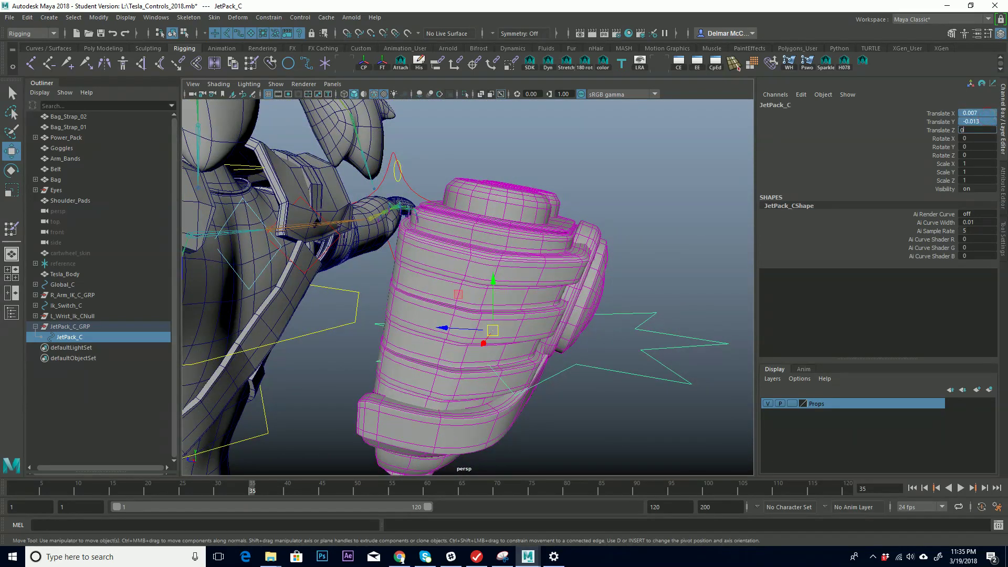
text(0)
key(Return)
alt+middle_drag(412, 258, 526, 203)
alt+right_drag(526, 203, 375, 258)
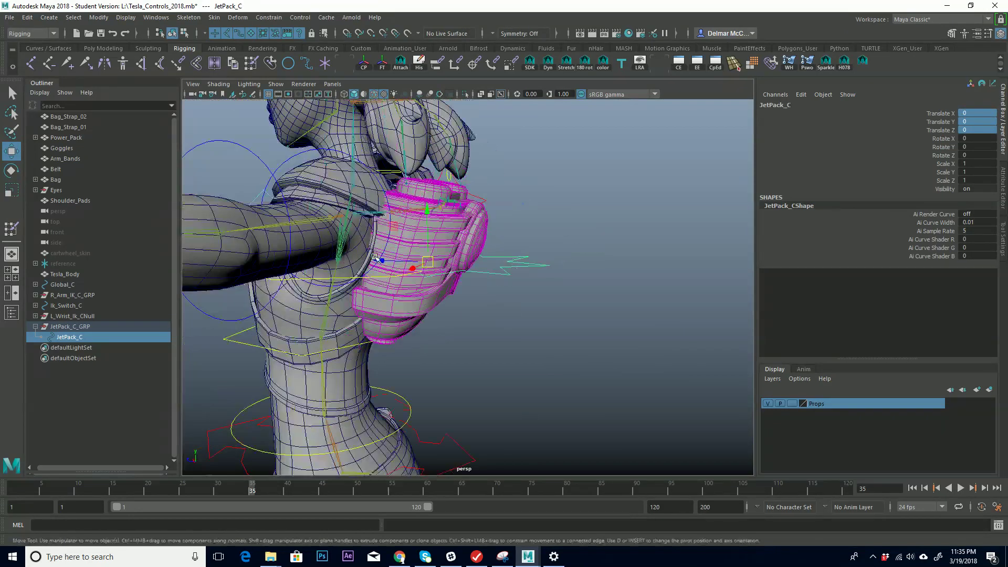
Parent JetPack_C_GRP under the Upper_Back_C control so the power pack belongs to the upper back
alt+drag(513, 262, 578, 300)
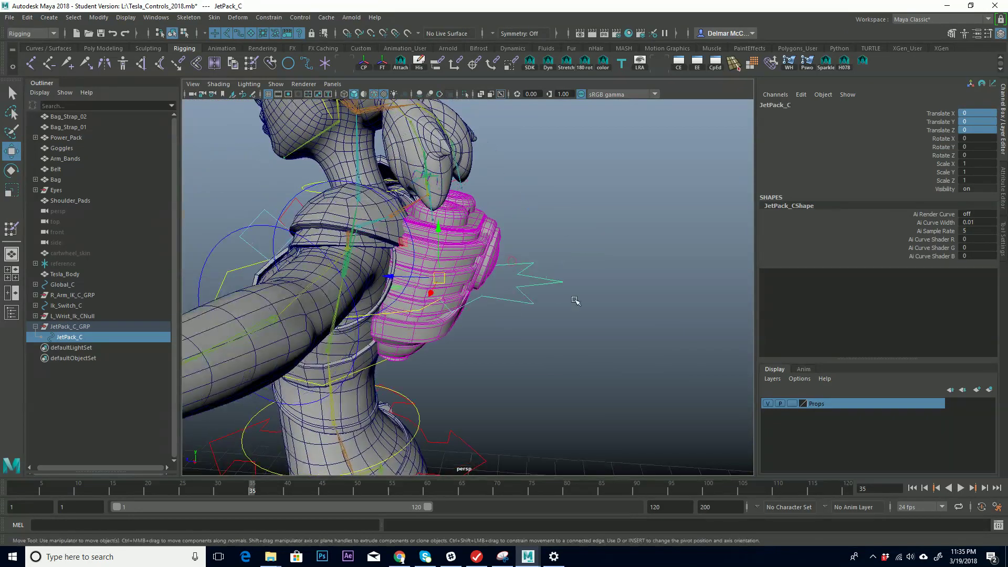
click(35, 327)
click(74, 328)
alt+middle_drag(510, 275, 534, 246)
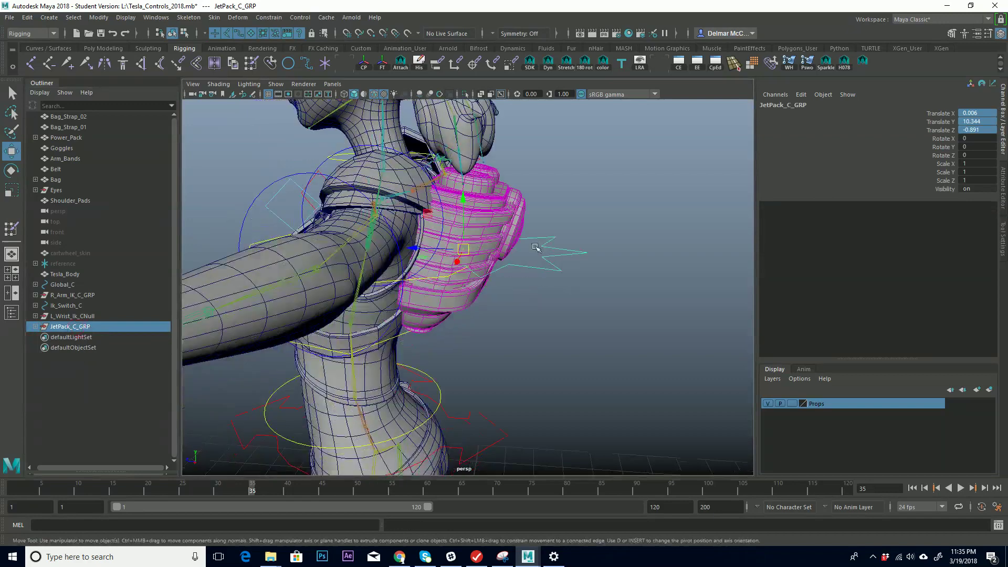
alt+drag(534, 247, 710, 246)
click(693, 246)
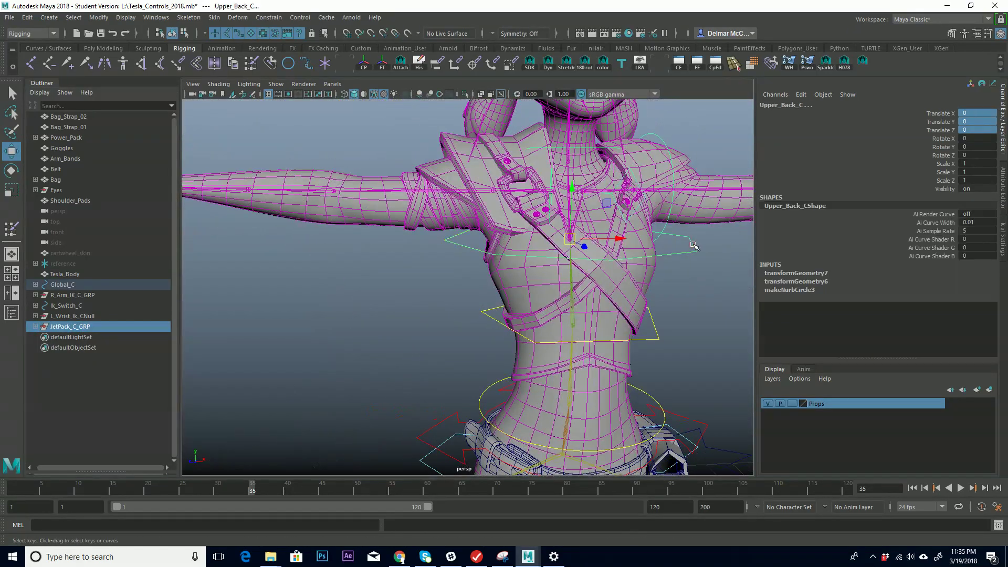
key(p)
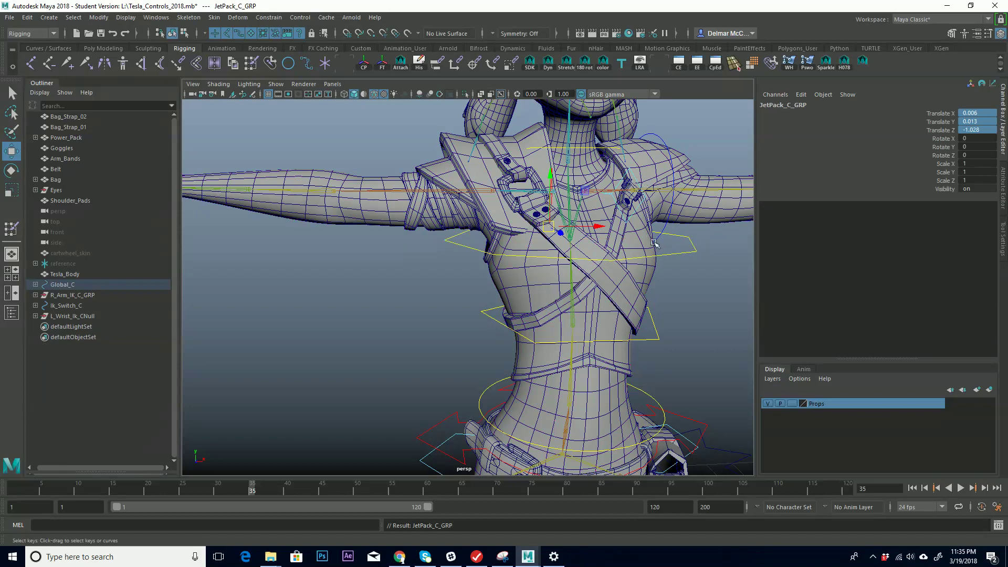
Rotate Upper_Back_C to test how the power pack follows the upper back, undoing the test rotations
alt+middle_drag(654, 242, 620, 169)
alt+right_drag(621, 169, 567, 210)
alt+drag(588, 226, 493, 244)
click(550, 261)
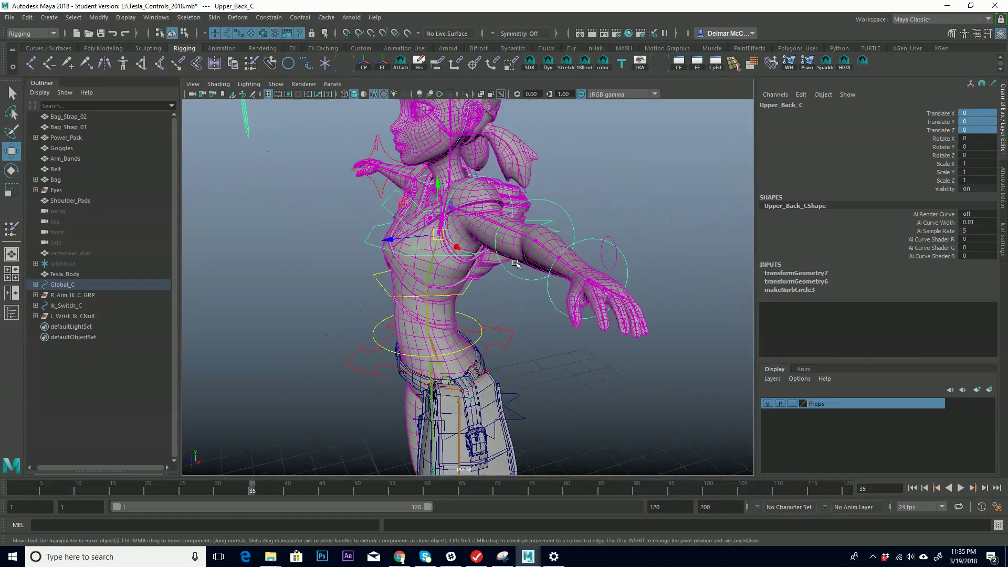
key(e)
alt+drag(514, 210, 439, 180)
key(ctrl+z)
drag(446, 230, 662, 279)
key(ctrl+z)
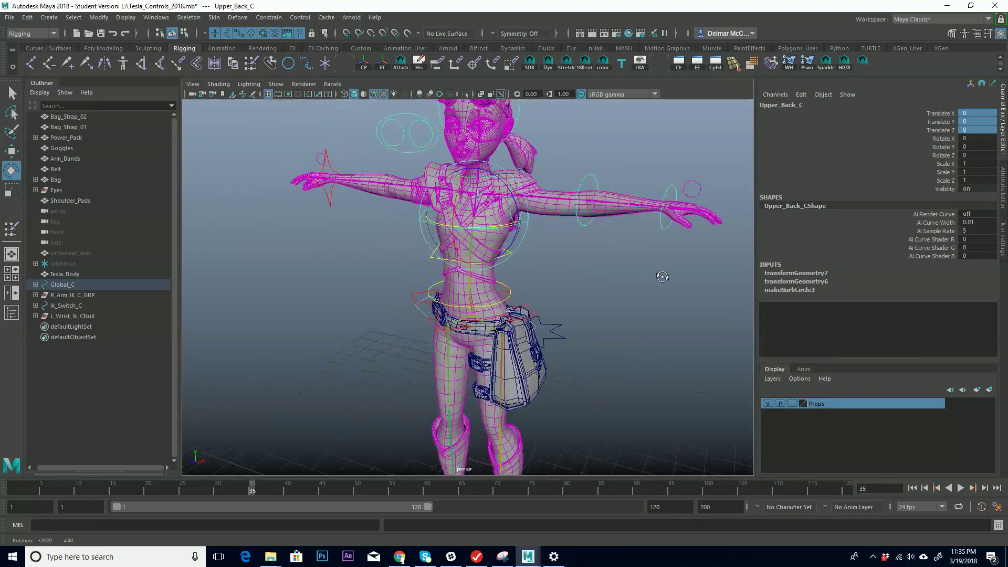
Enable drawing overrides on JetPack_C's curve shape and set its override color to yellow
alt+drag(584, 279, 522, 211)
click(535, 216)
click(566, 208)
click(520, 208)
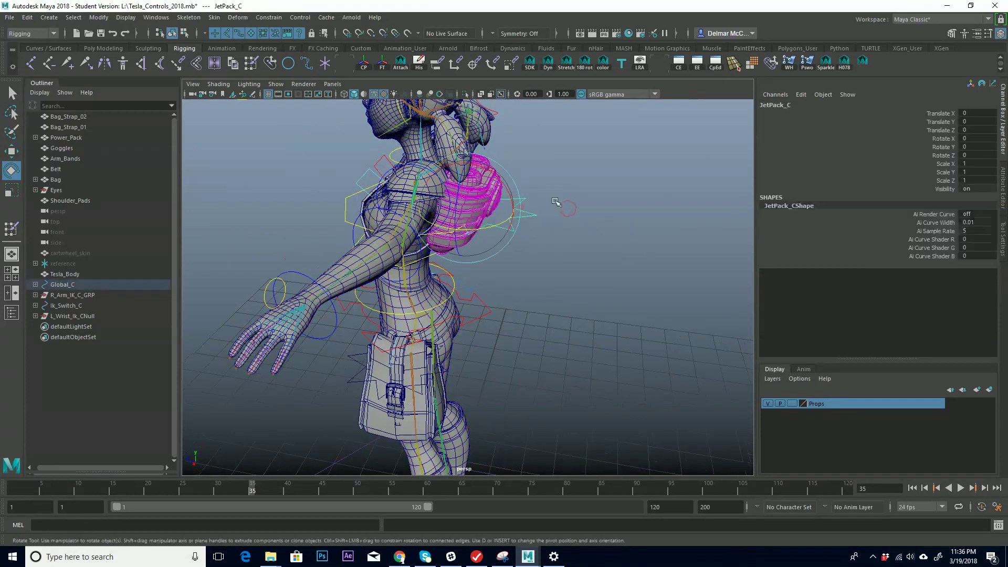
click(1003, 192)
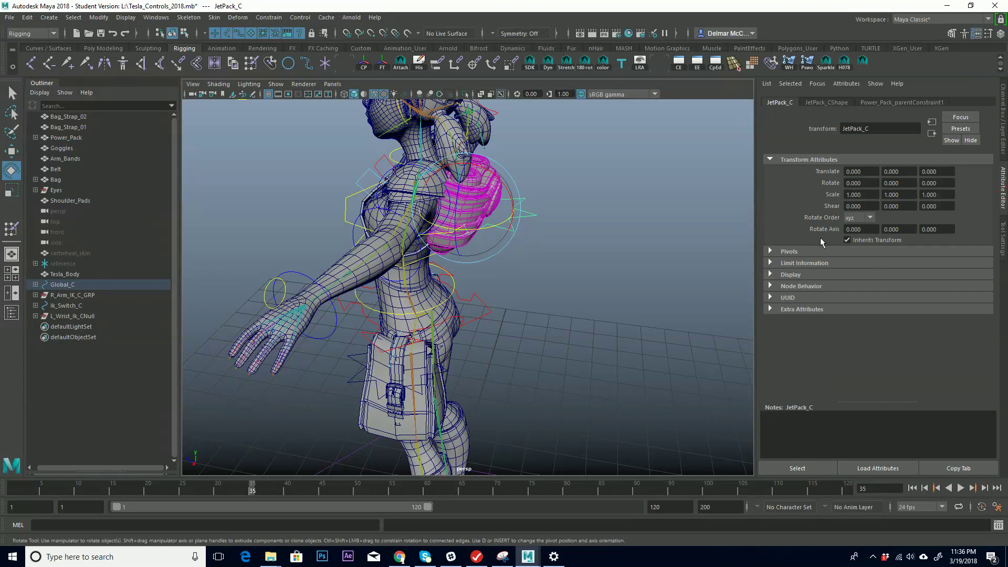
click(827, 103)
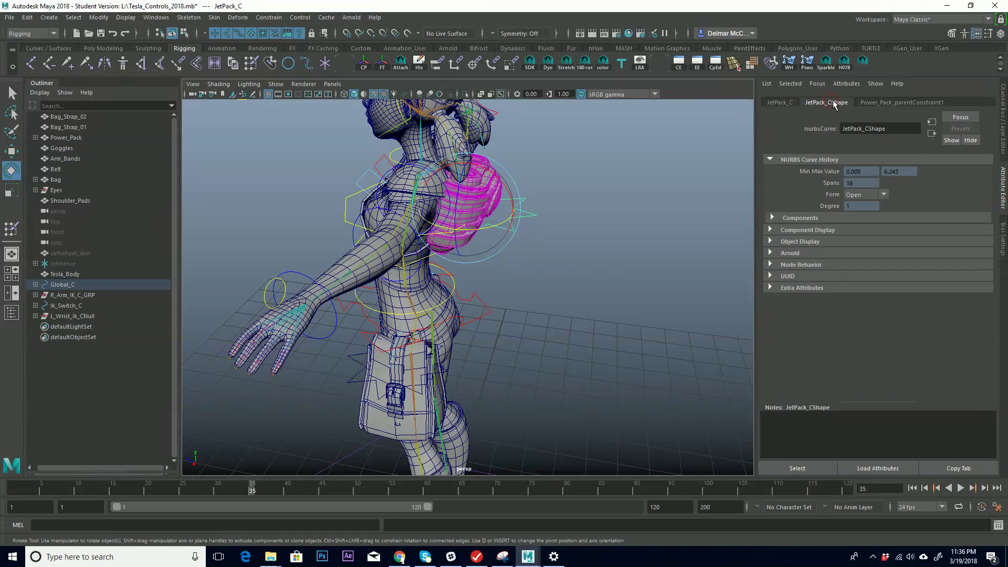
click(770, 242)
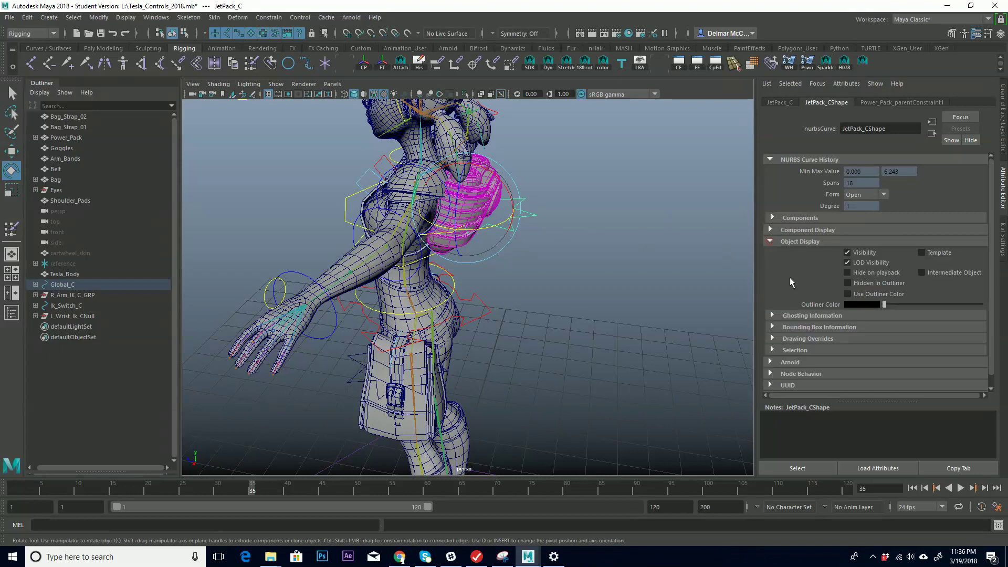
click(772, 339)
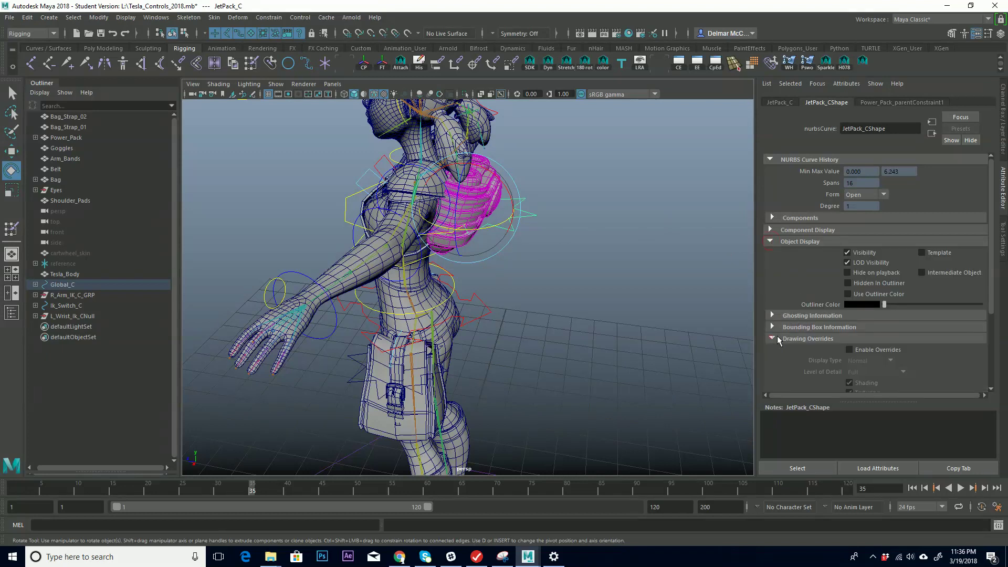
click(849, 349)
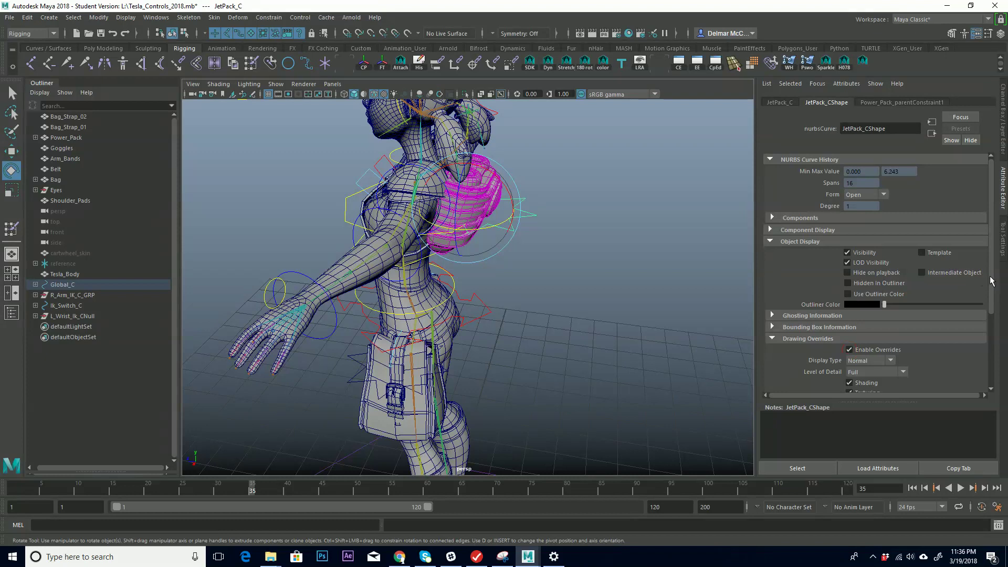
scroll(990, 280, down, 4)
drag(894, 327, 936, 325)
Enable drawing overrides on Bag_C's curve shape, set its override color to yellow and clear the selection
alt+drag(675, 274, 464, 312)
click(589, 272)
click(470, 312)
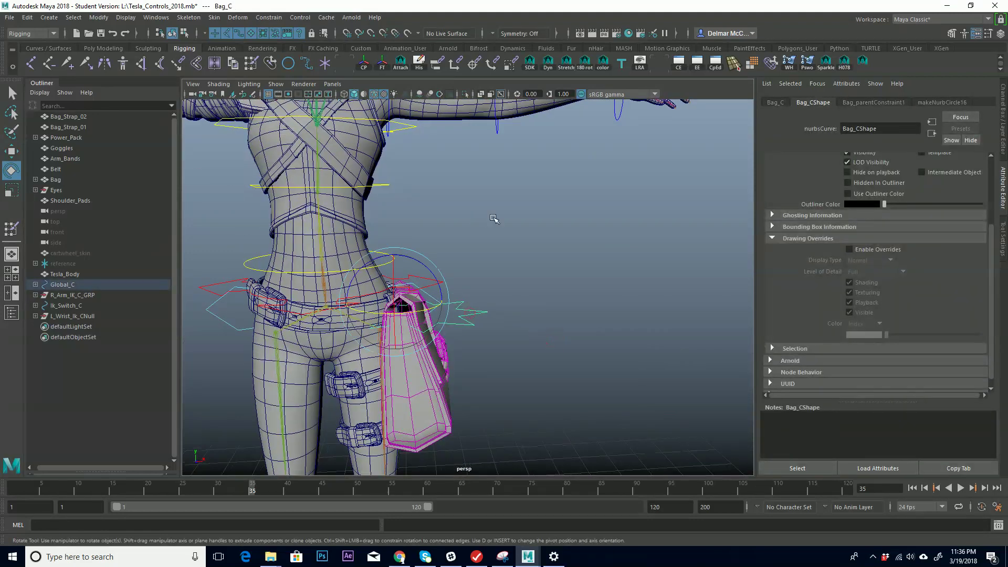
click(850, 249)
drag(889, 340, 938, 341)
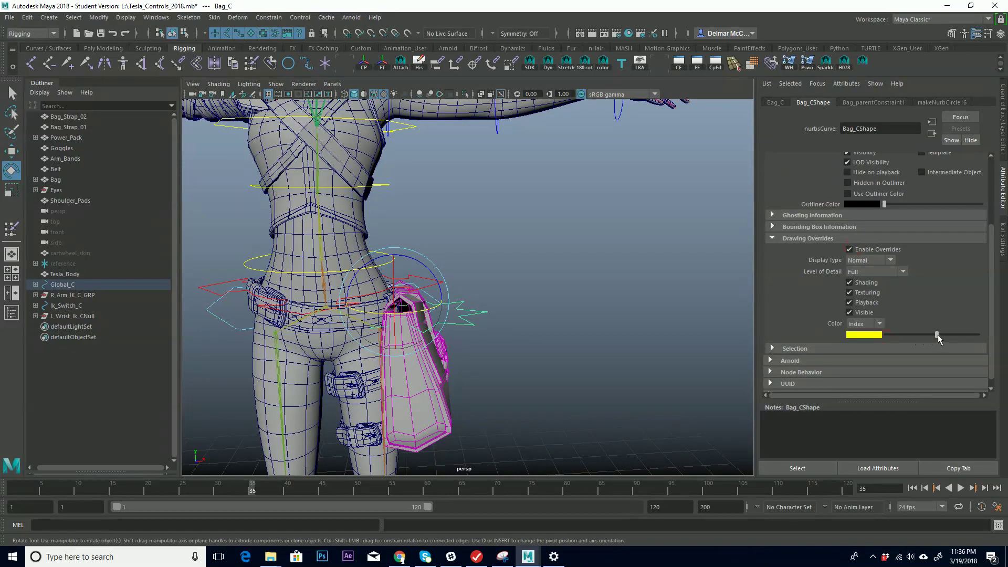
alt+middle_drag(539, 313, 594, 329)
click(599, 332)
Examine the bag and its control from several angles and compare the channels of Bag_C and the Bag mesh
alt+middle_drag(515, 325, 538, 283)
alt+right_drag(538, 283, 443, 307)
alt+drag(443, 308, 572, 329)
alt+drag(418, 313, 386, 315)
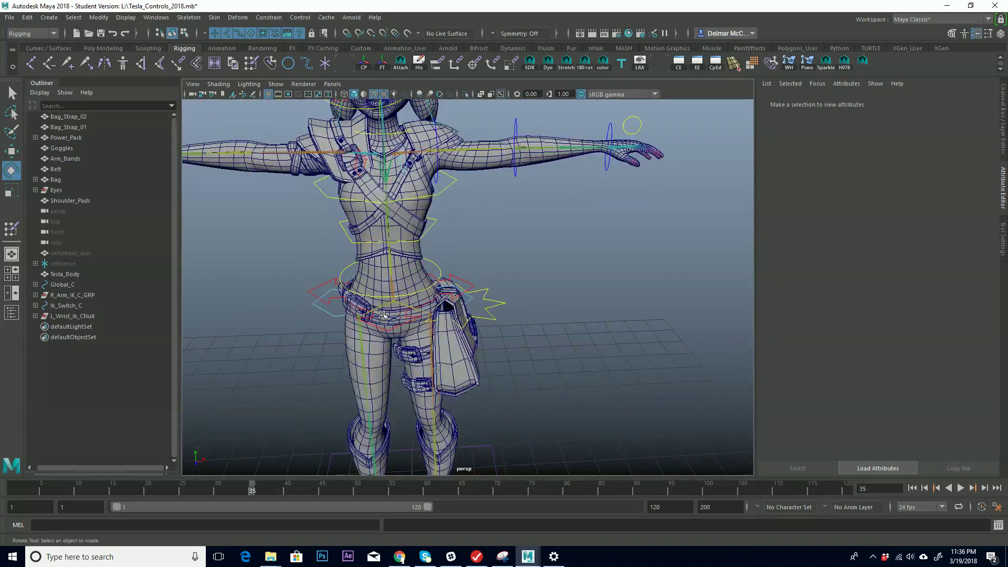
alt+drag(513, 333, 535, 294)
click(496, 295)
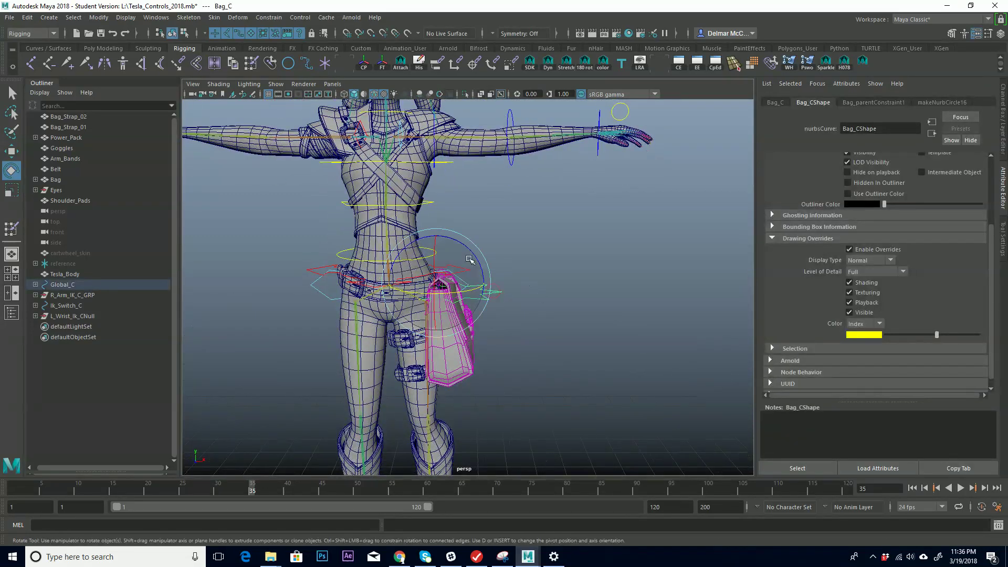
click(1003, 109)
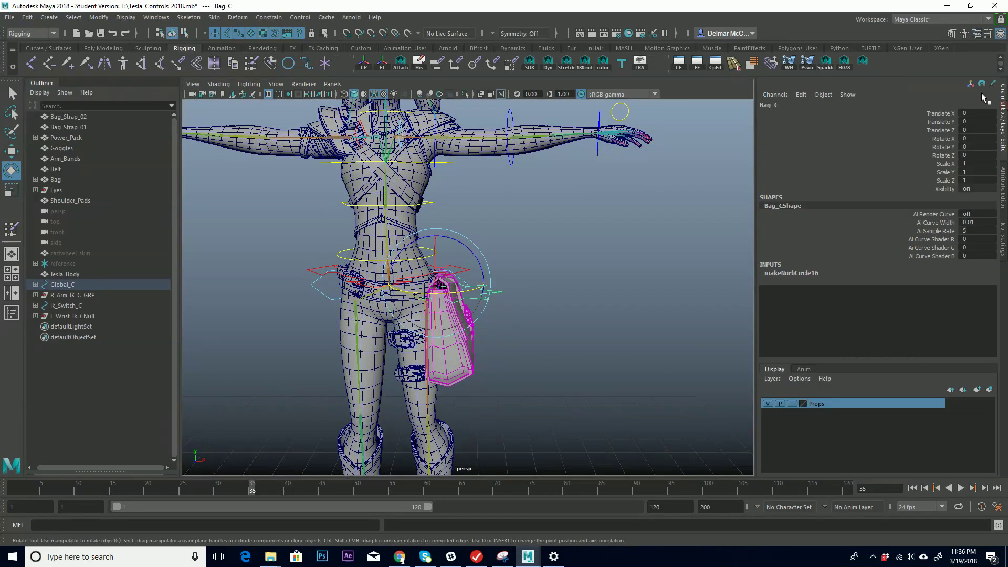
alt+drag(542, 264, 625, 262)
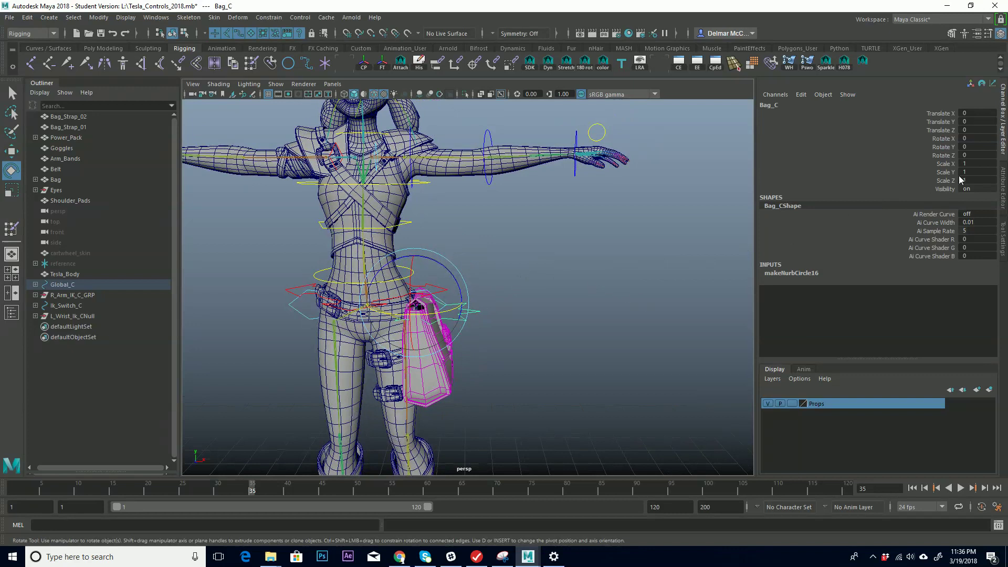
click(532, 307)
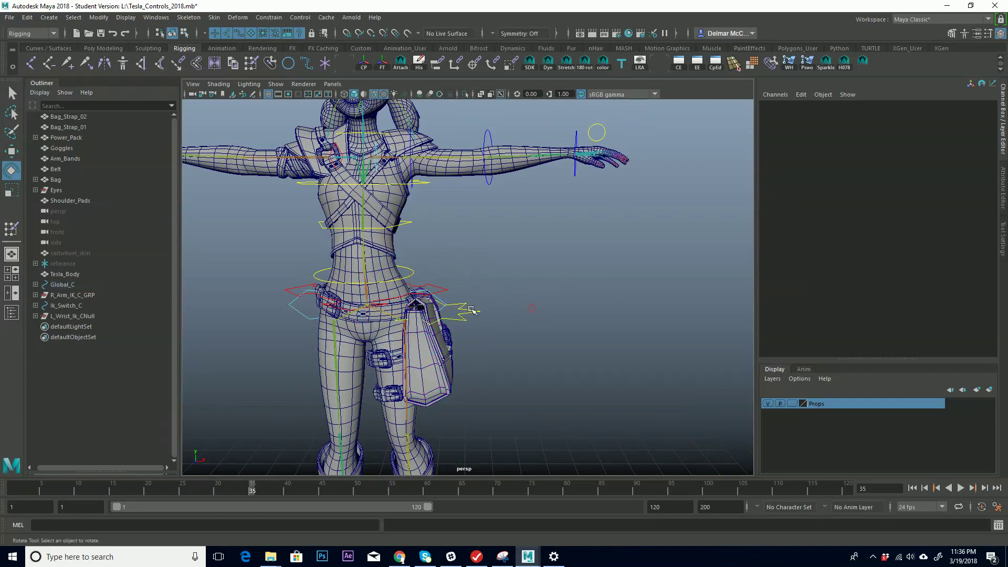
click(423, 370)
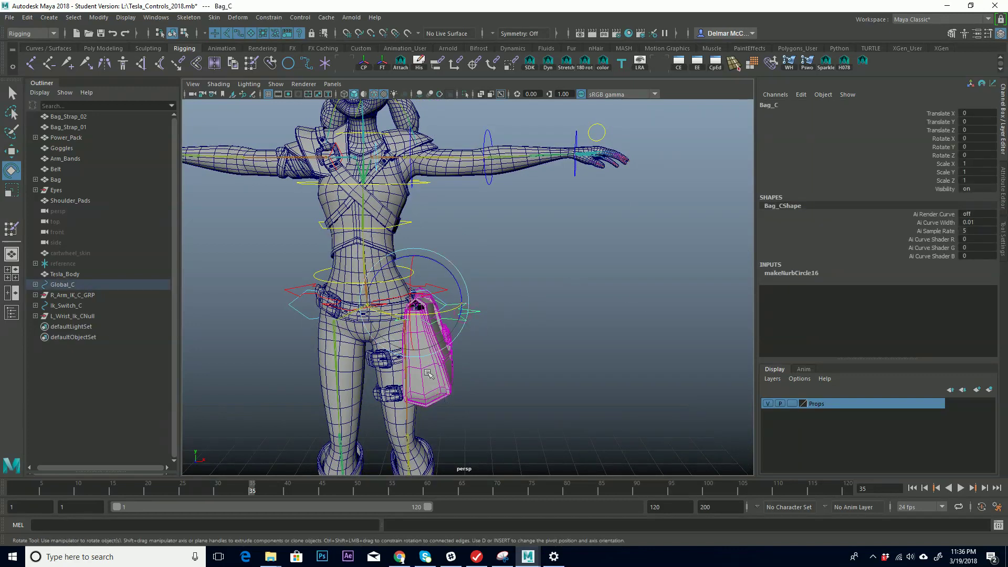
click(432, 380)
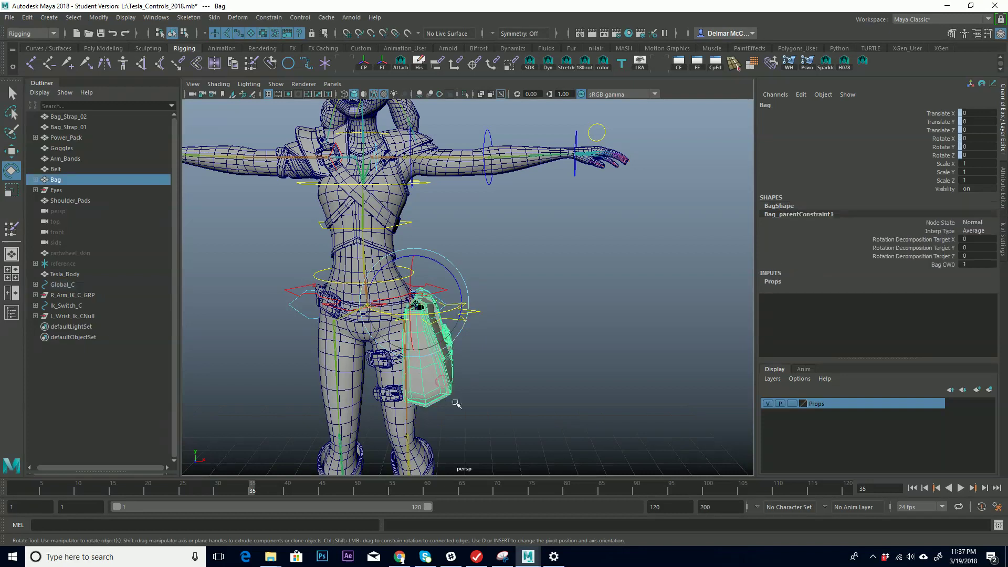
alt+drag(488, 382, 477, 365)
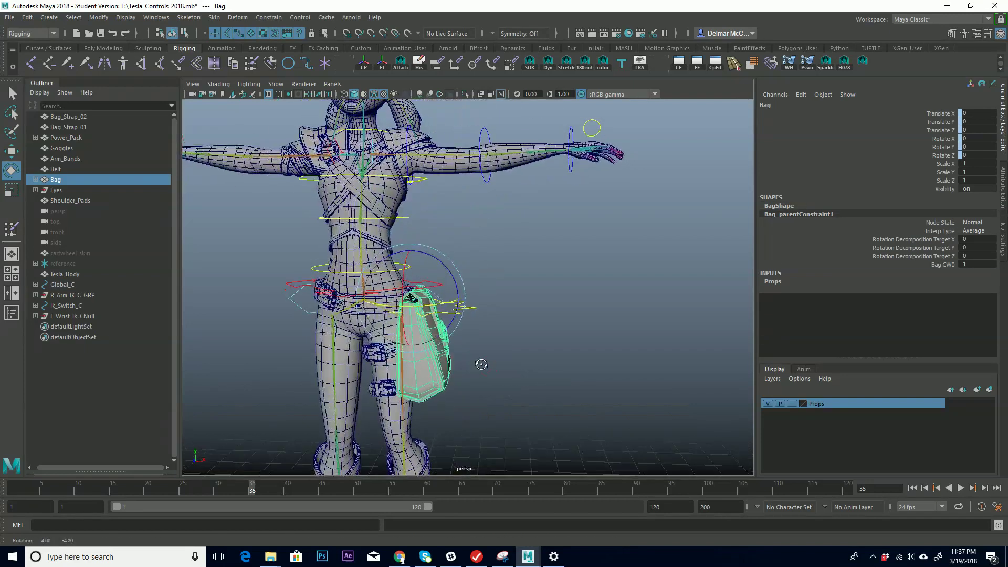
click(537, 312)
click(464, 308)
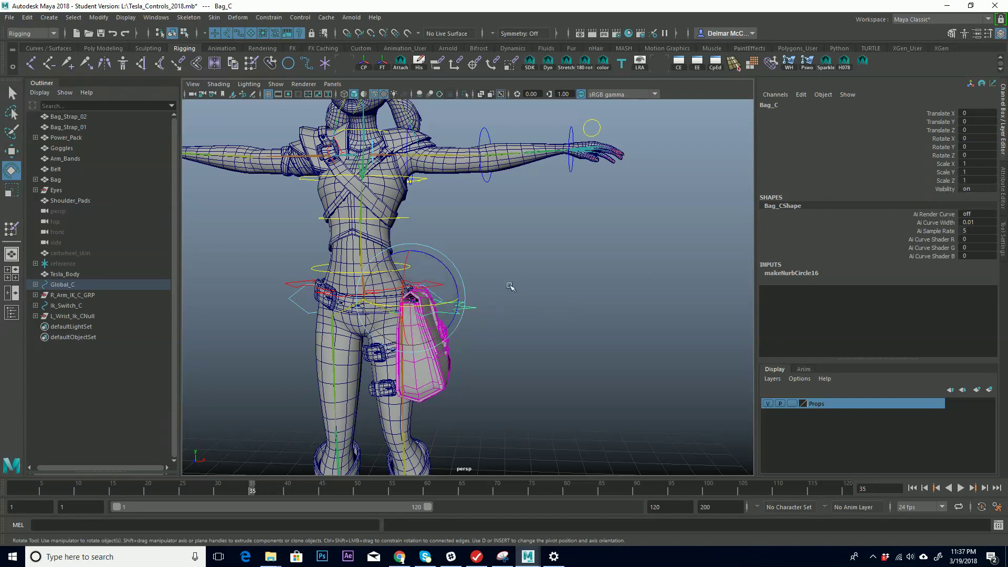
click(534, 292)
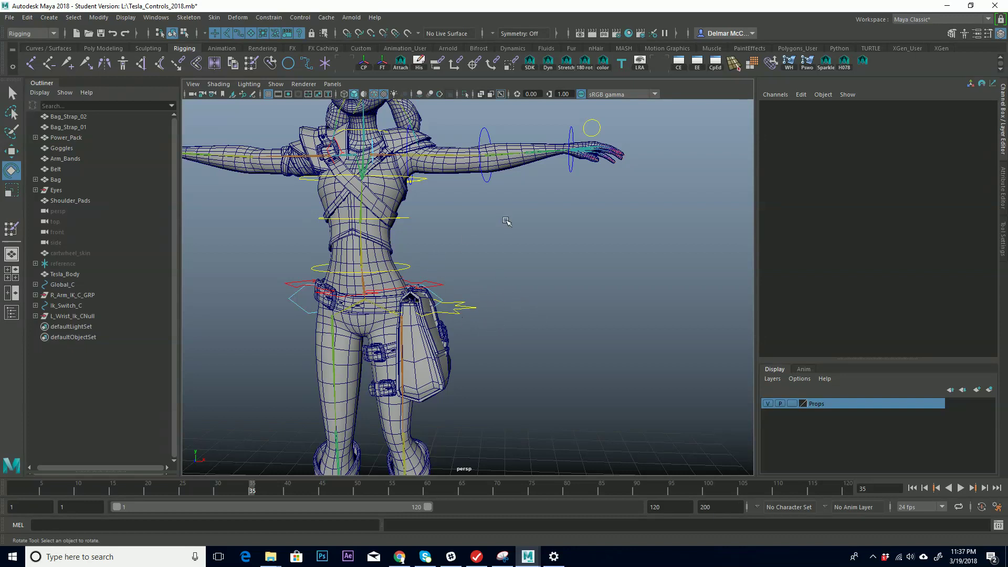
Add a keyable Boolean attribute named Bag_Vis to the Bag_C control
click(469, 307)
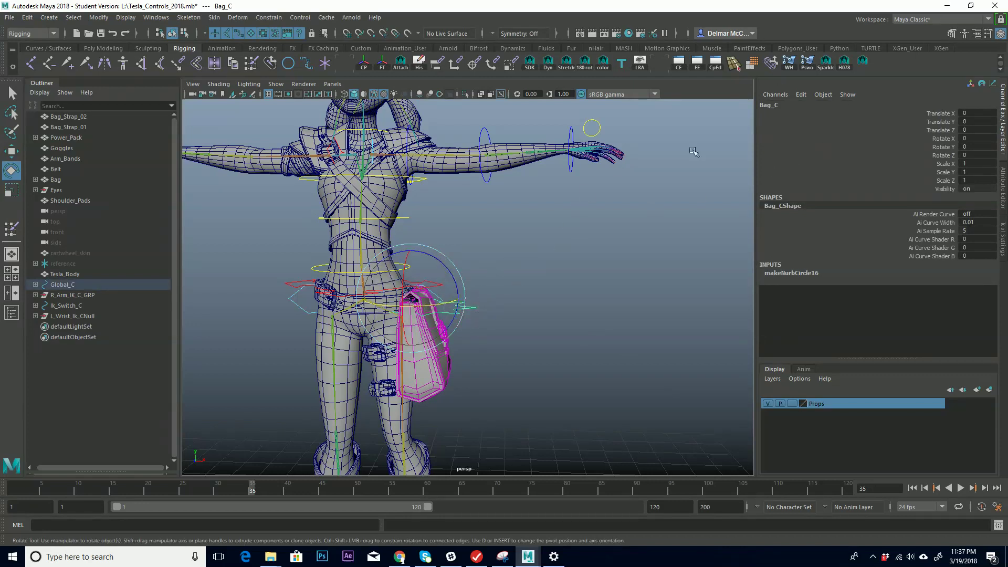
click(800, 95)
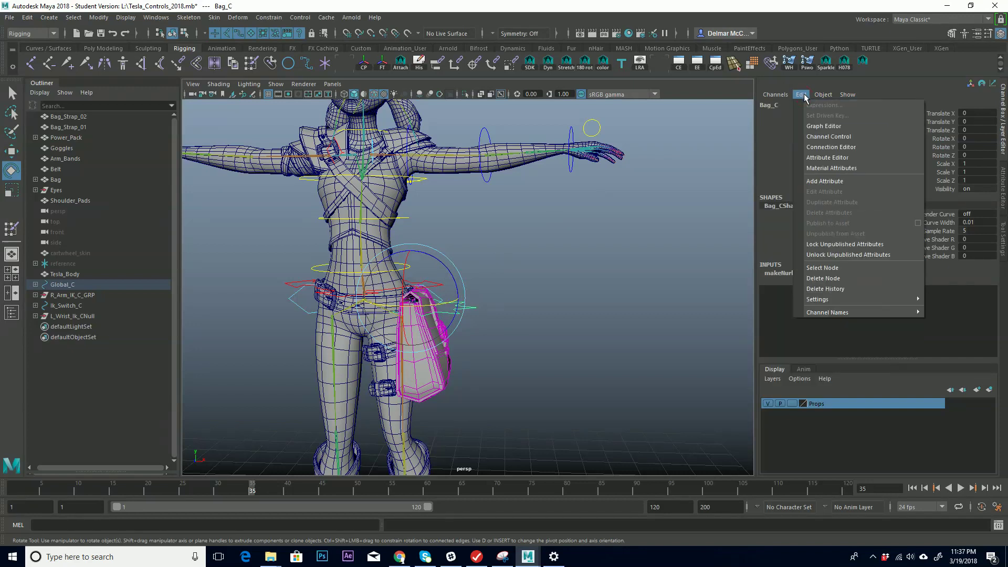
click(837, 182)
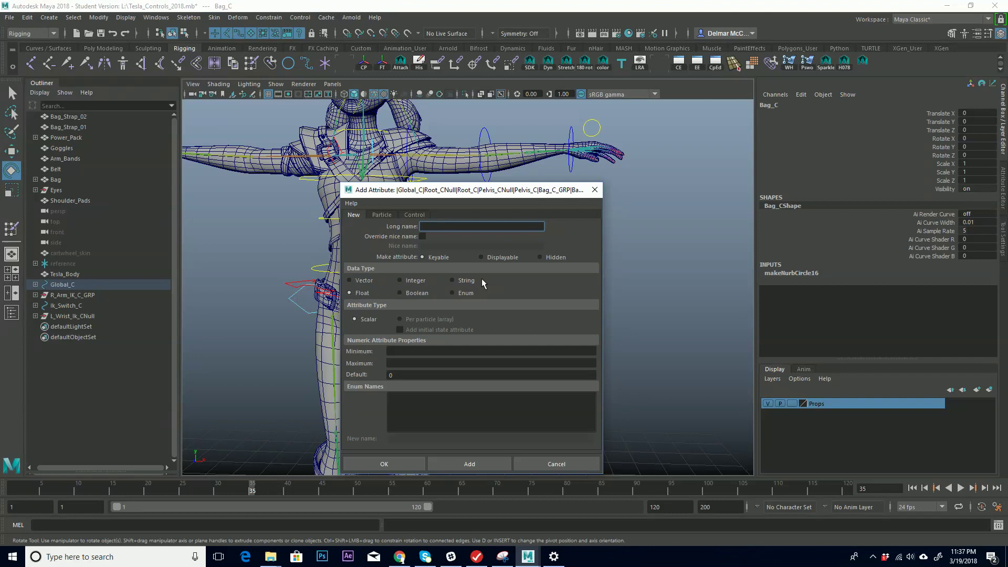
text(Bag_Vis)
click(399, 293)
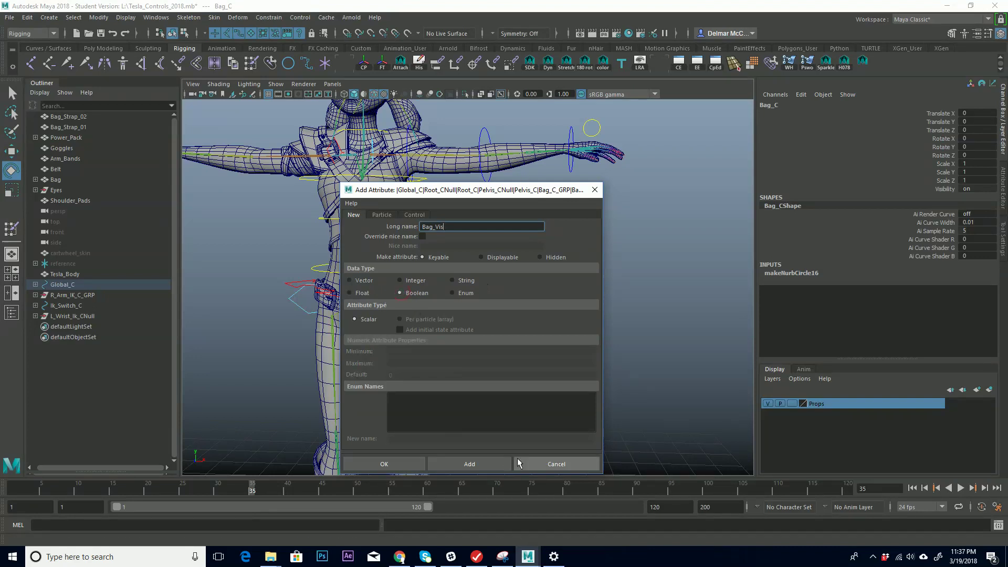
click(475, 464)
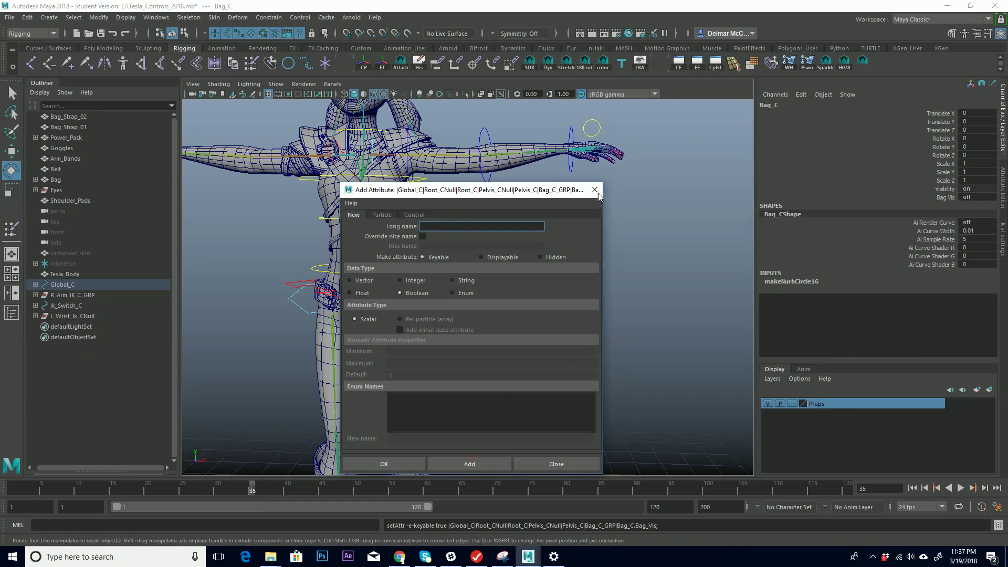
click(595, 189)
Open the Connection Editor with the Bag_C control loaded as the source and the Bag mesh as the target
click(551, 295)
click(461, 314)
key(q)
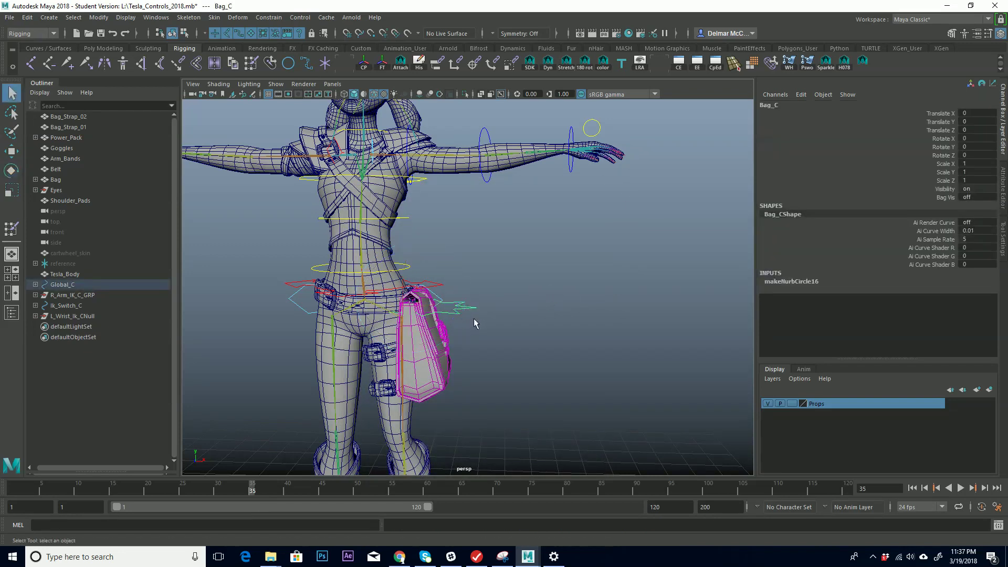
click(428, 361)
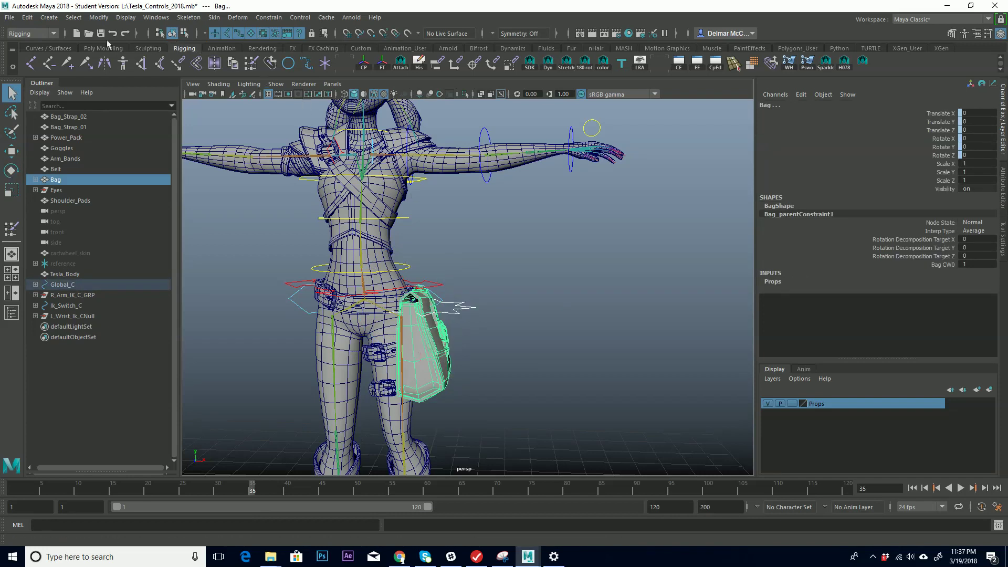
click(155, 18)
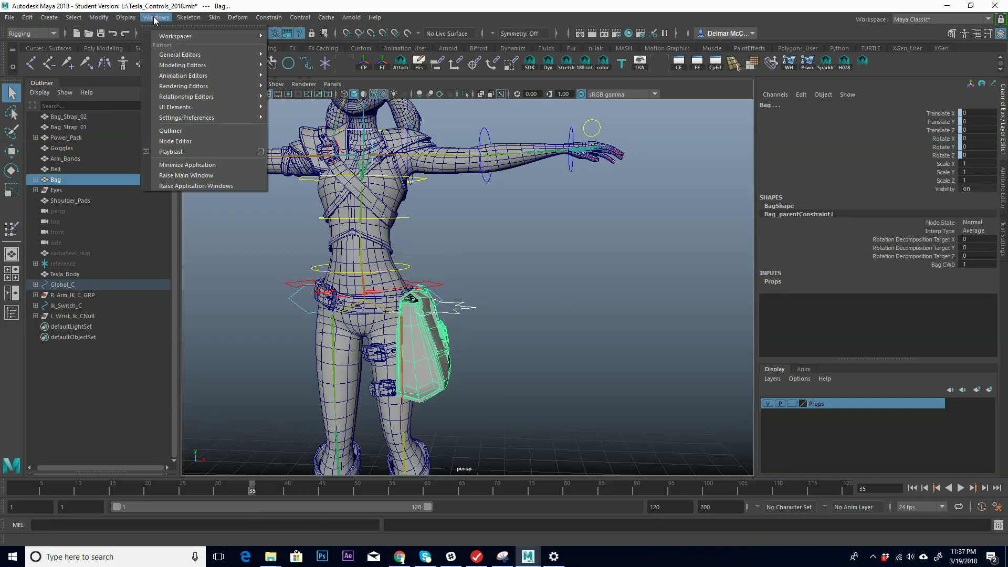
mouse_move(199, 58)
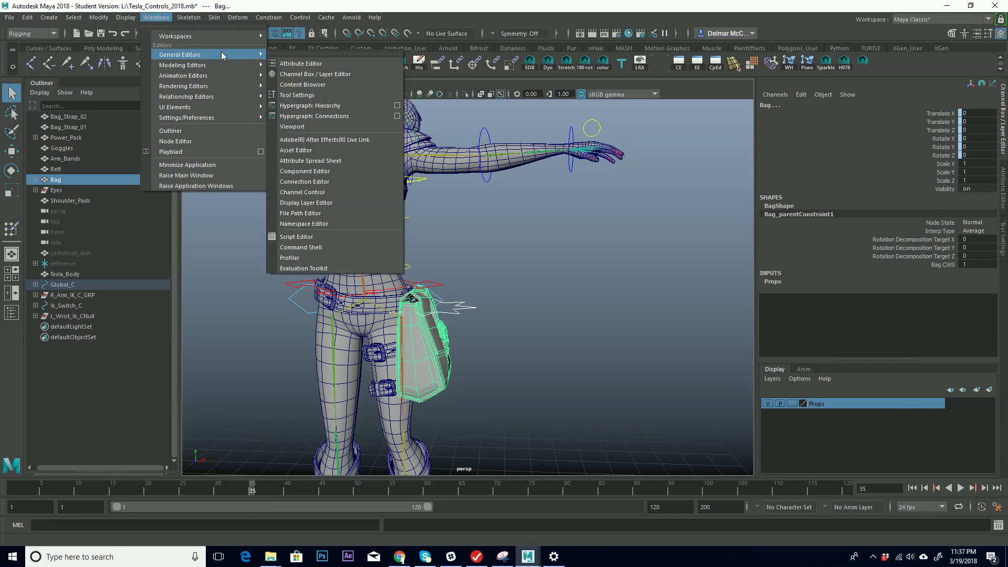
click(323, 182)
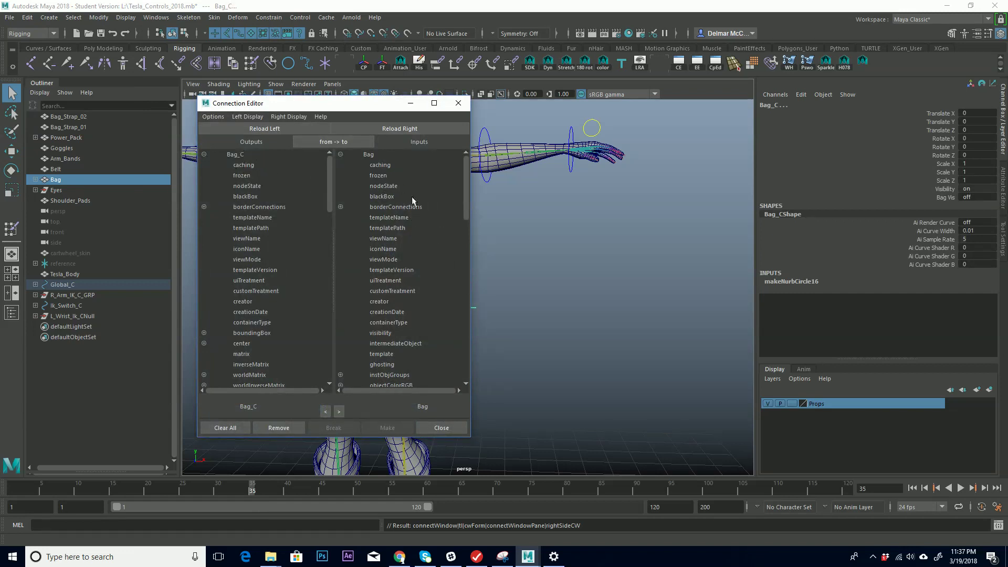
Connect Bag_C's Bag_Vis attribute to the Bag mesh's visibility and close the Connection Editor
drag(329, 187, 329, 376)
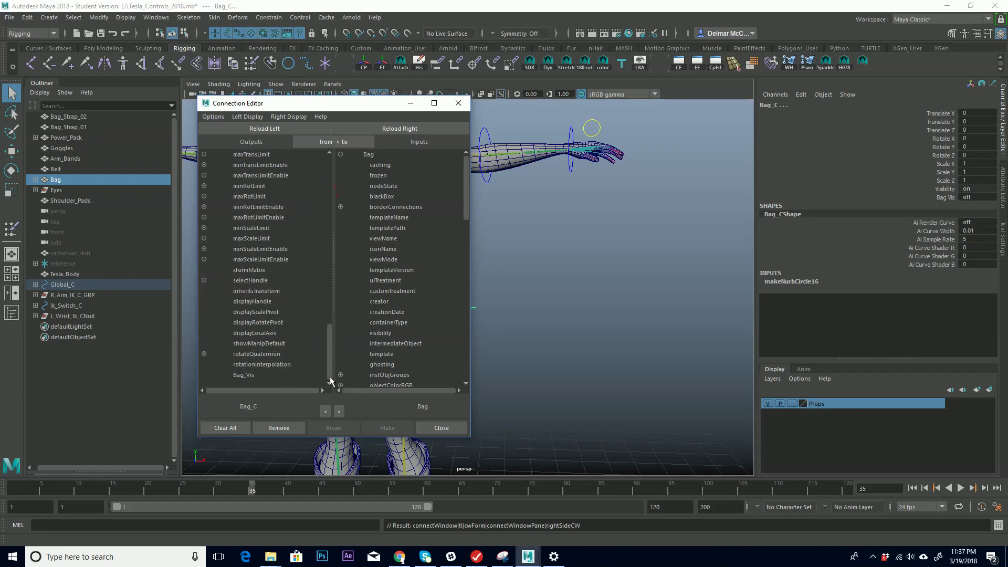
click(245, 374)
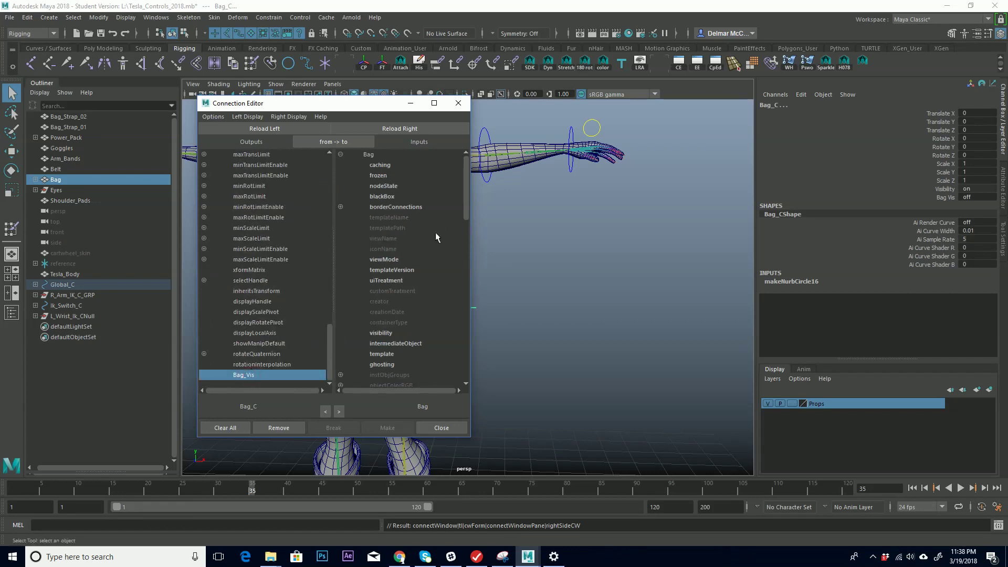
drag(368, 103, 759, 93)
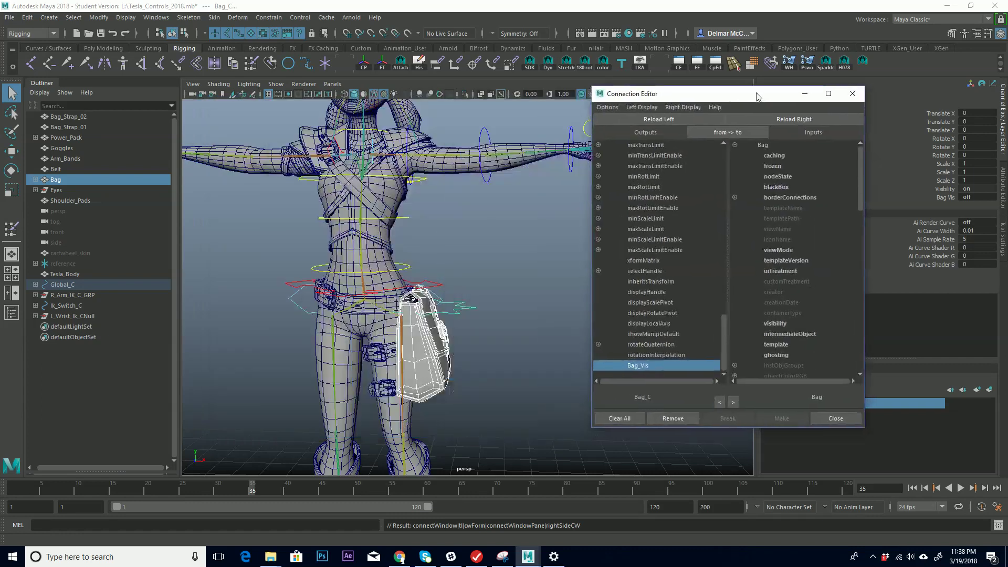
click(772, 324)
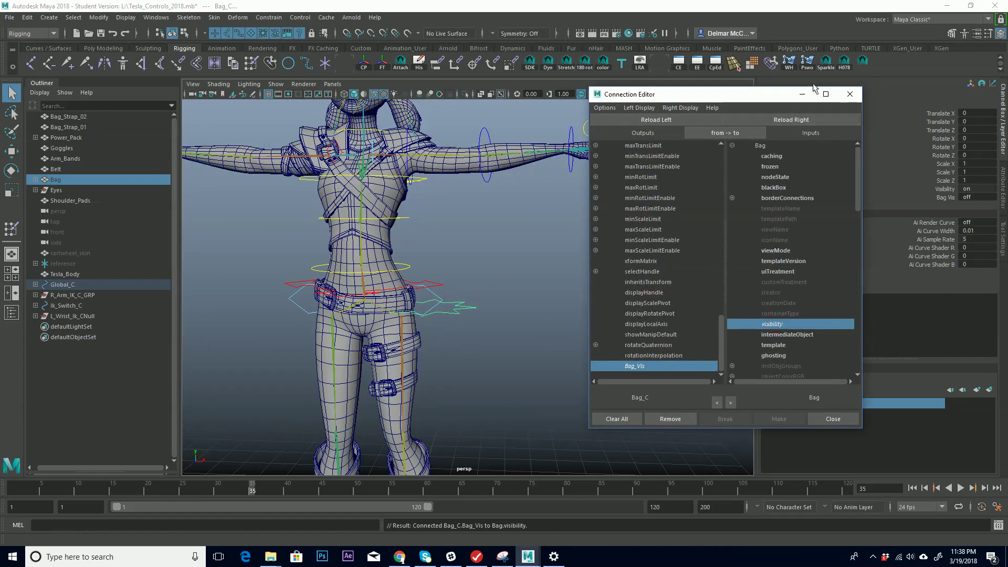
click(849, 94)
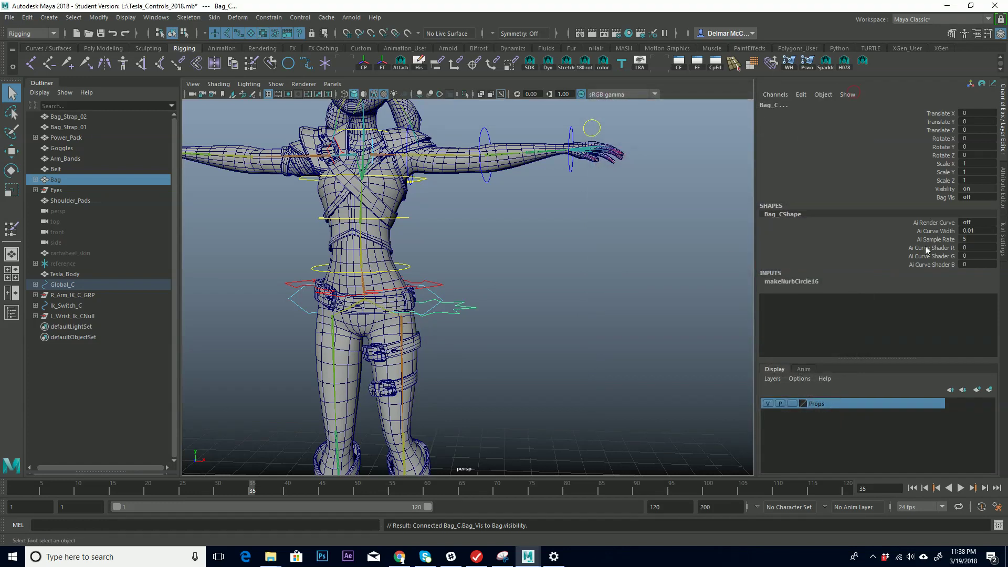
Test Bag Vis by switching it on and off several times, leave it on, and select only Bag_C
click(944, 199)
click(978, 197)
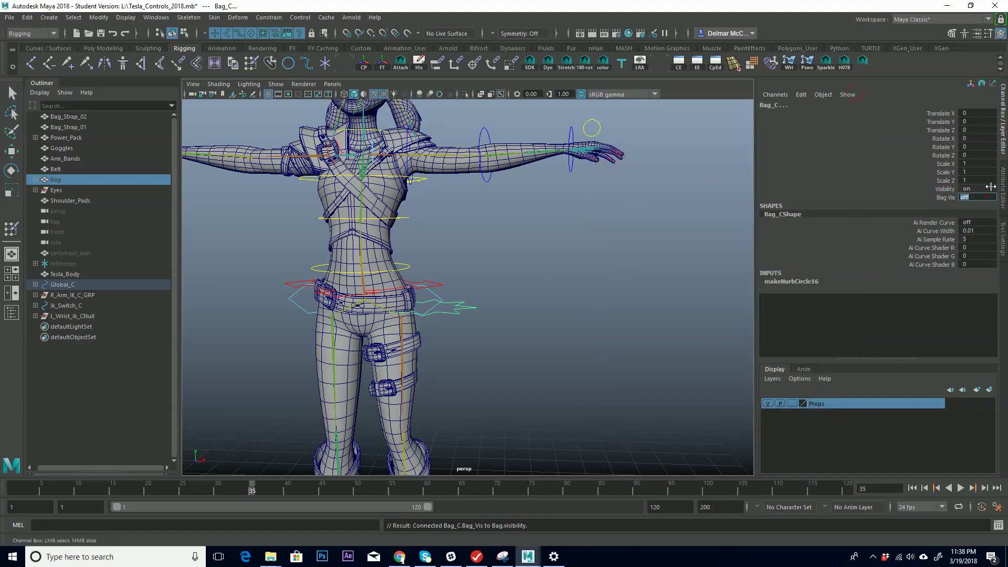
text(`)
key(Return)
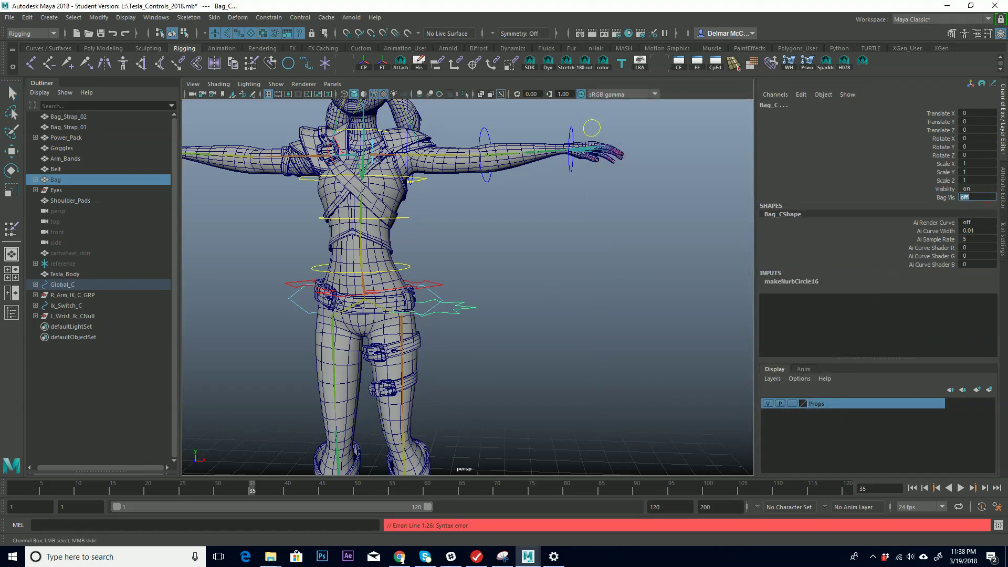
text(1)
key(Return)
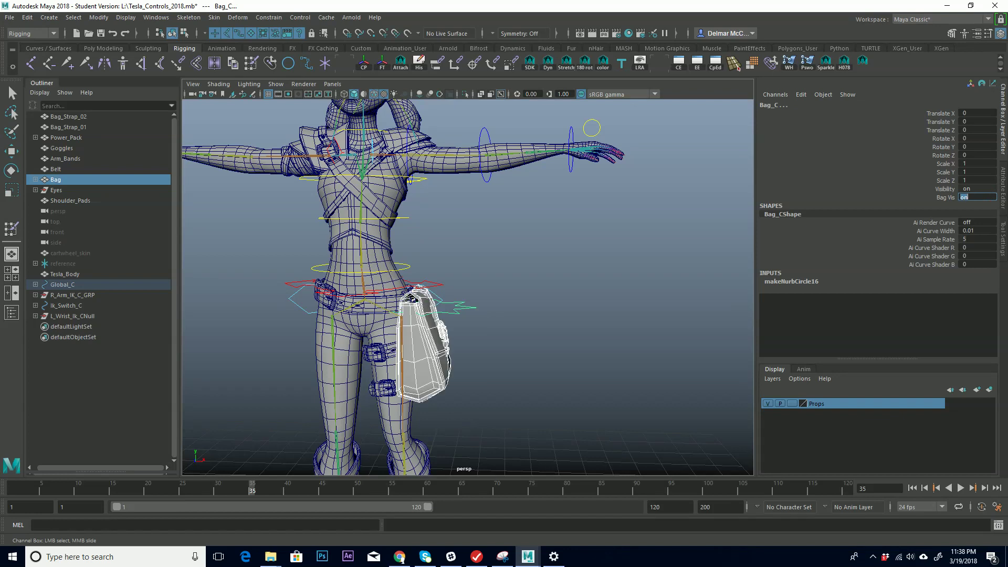
text(0)
key(Return)
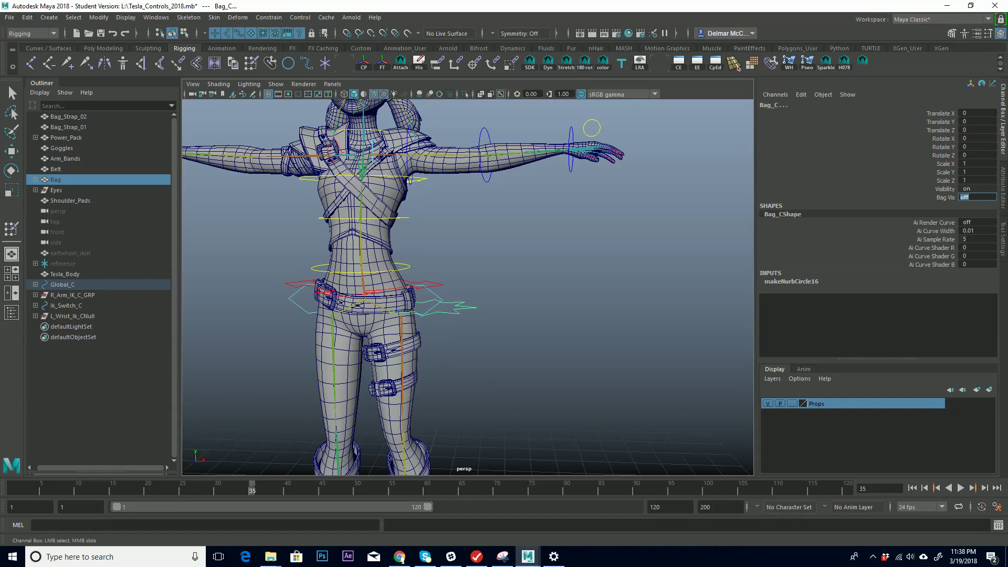
text(1)
key(Return)
text(0)
key(Return)
text(1)
key(Return)
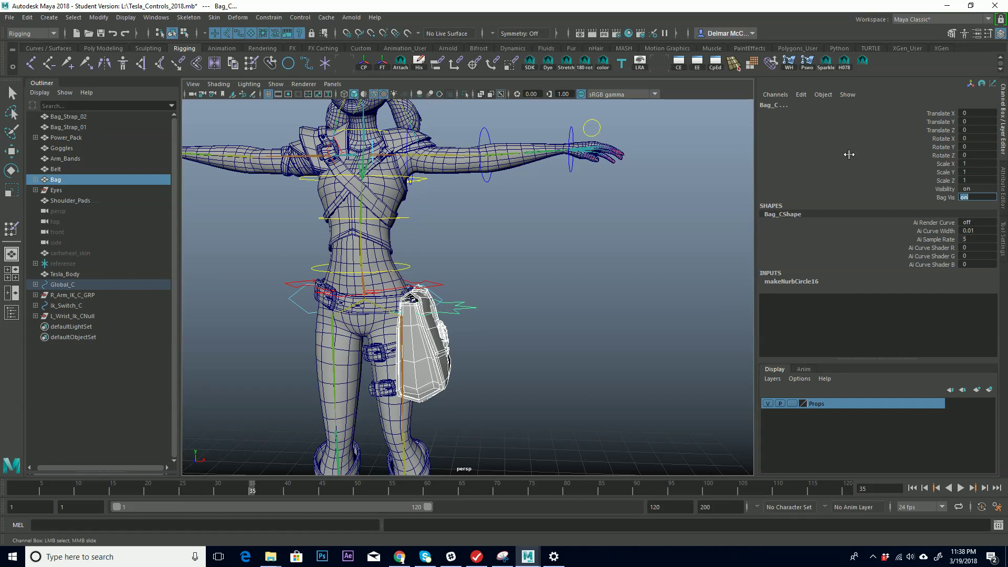
click(508, 307)
click(474, 309)
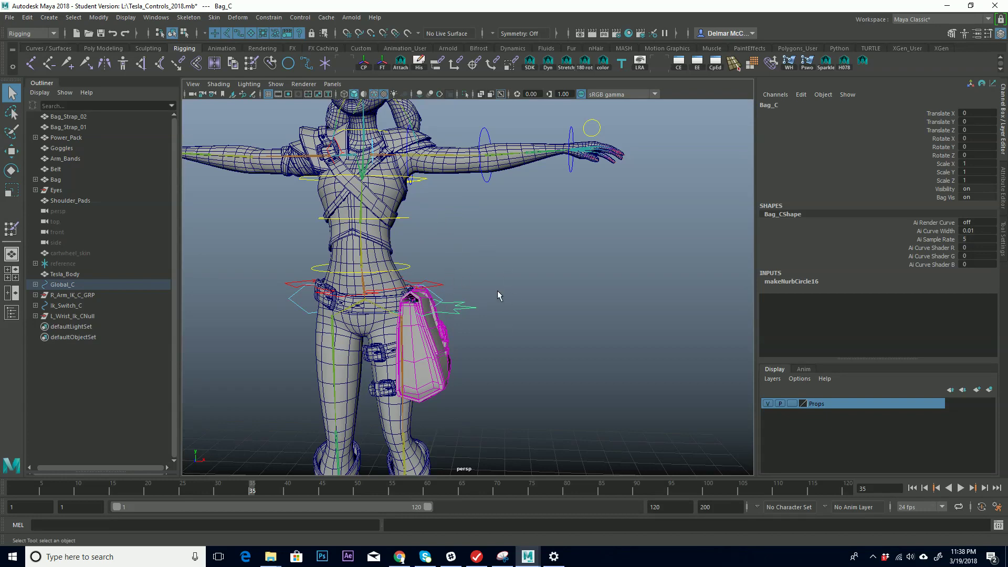
Examine the character's props from several angles and inspect the channels of the Shoulder_Pads mesh
alt+middle_drag(490, 291, 549, 220)
alt+right_drag(549, 219, 545, 290)
alt+drag(550, 292, 516, 301)
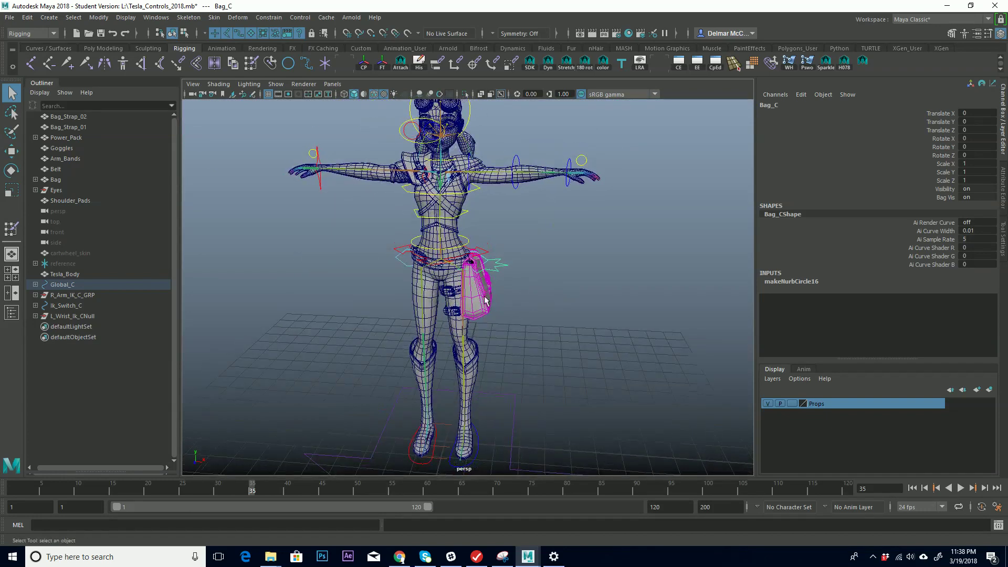
alt+right_drag(516, 301, 842, 212)
alt+middle_drag(487, 220, 561, 316)
alt+right_drag(560, 316, 407, 273)
alt+middle_drag(475, 242, 463, 277)
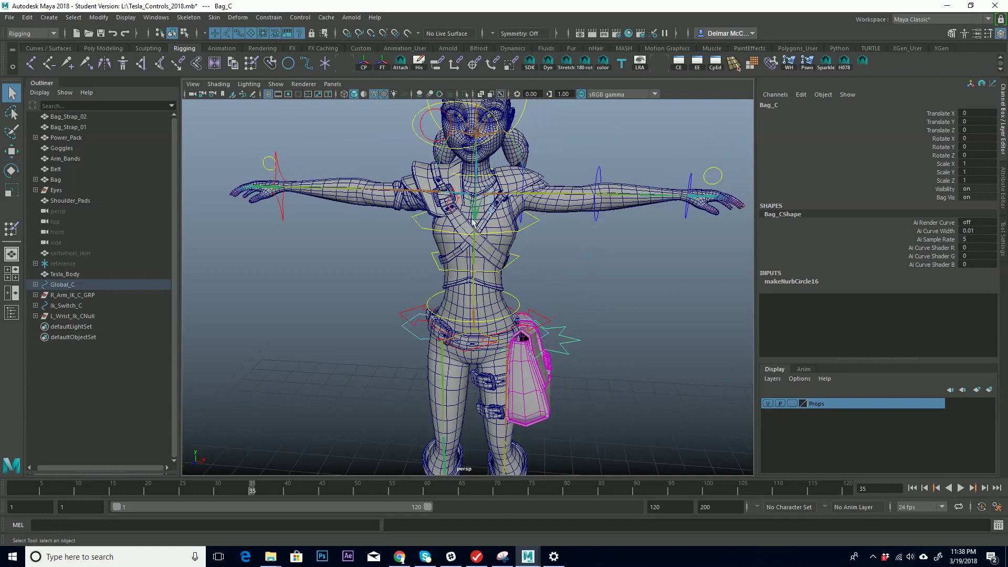
alt+drag(515, 192, 457, 194)
click(468, 203)
alt+drag(436, 227, 464, 320)
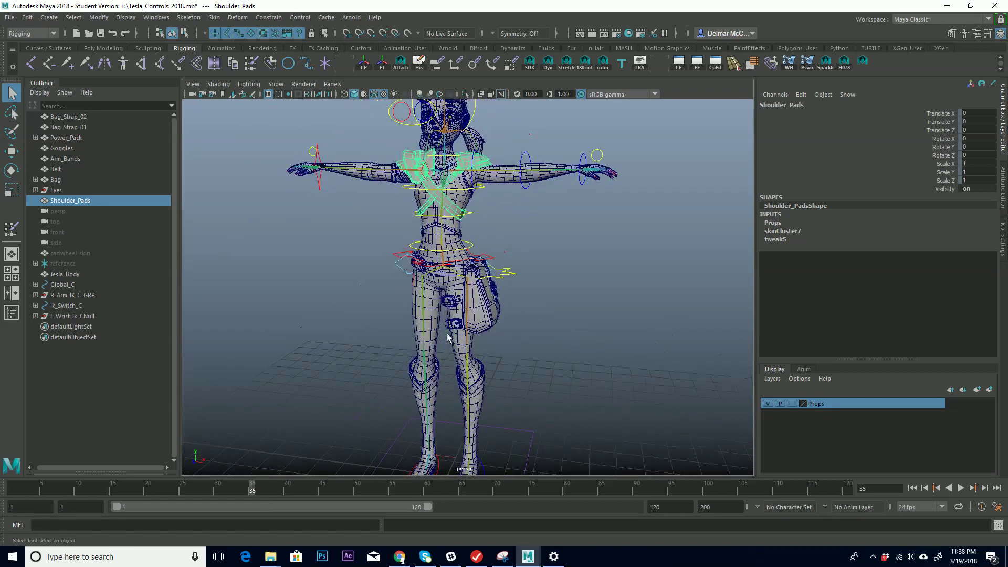
mouse_move(463, 274)
alt+mouse_down()
mouse_move(501, 272)
mouse_move(465, 262)
alt+mouse_up()
alt+middle_drag(479, 182, 429, 328)
alt+right_drag(424, 304, 743, 214)
alt+drag(429, 231, 485, 266)
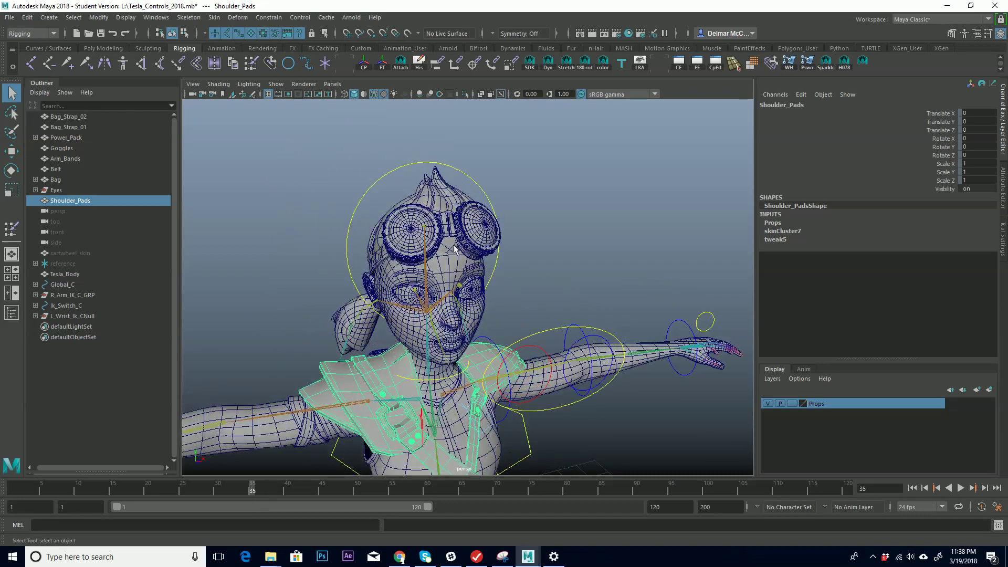
Turn the Goggles mesh's visibility off and back on, and clear the selection
alt+drag(514, 250, 467, 231)
click(518, 245)
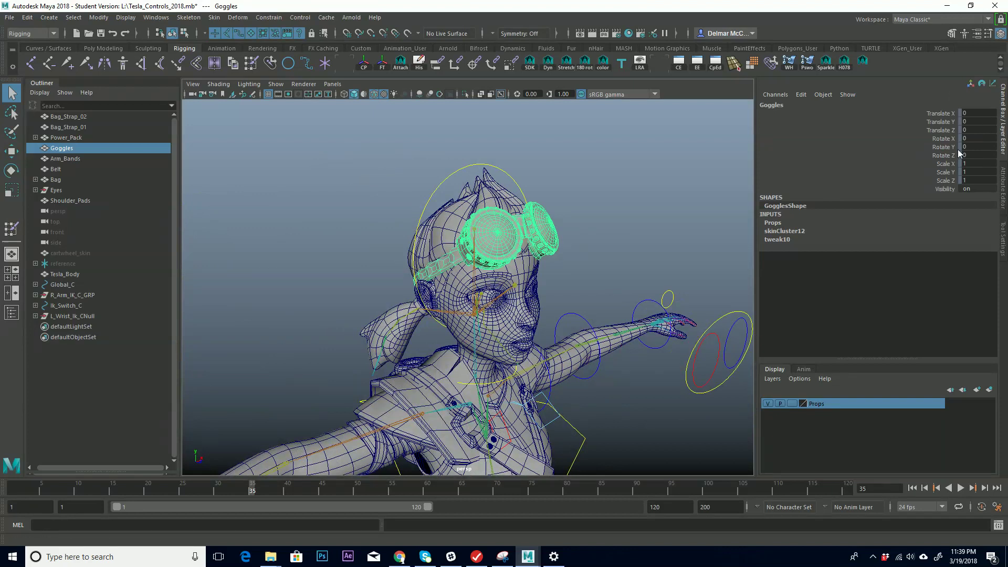
double_click(972, 189)
text(0)
key(Return)
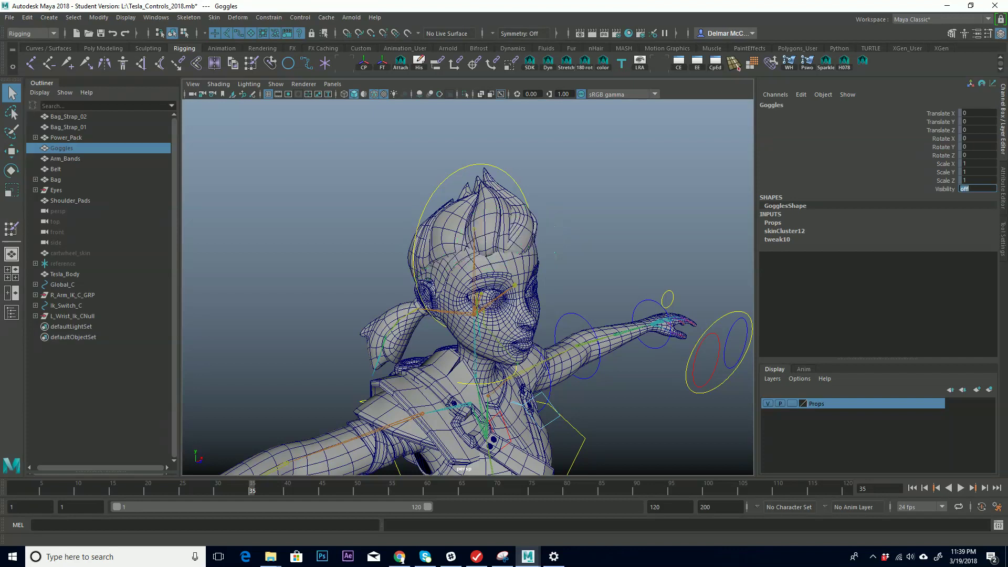
text(1)
key(Return)
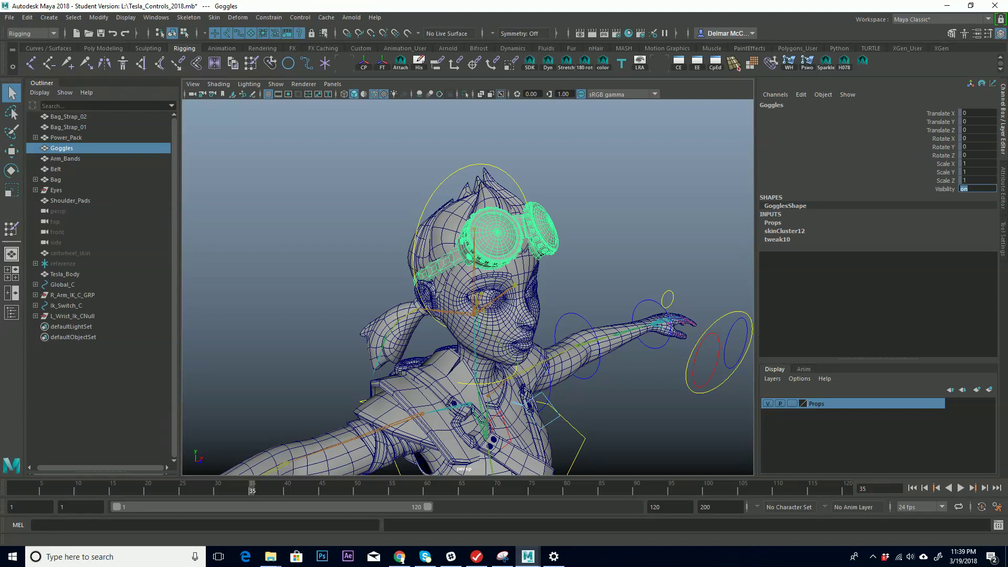
click(579, 196)
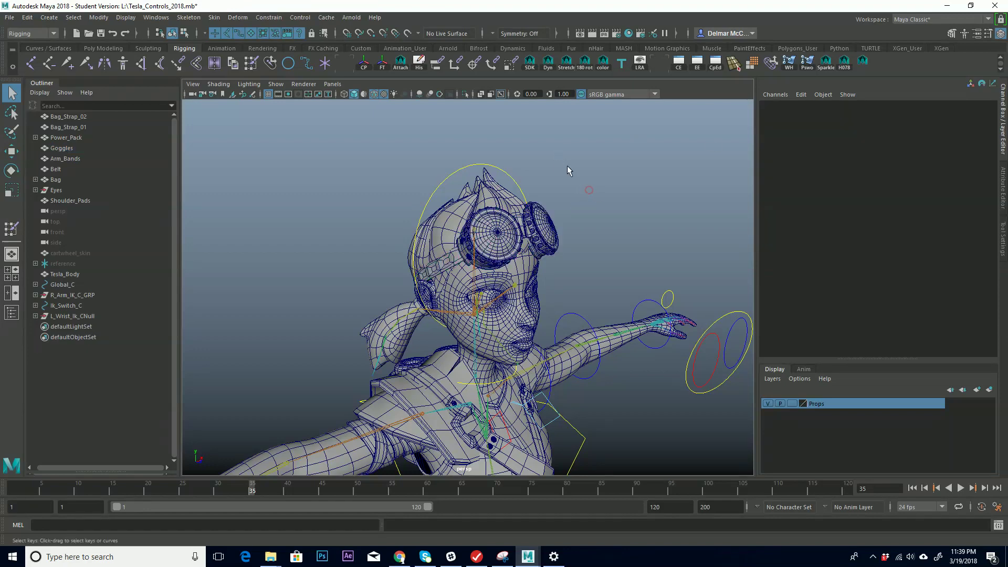
Inspect the channels of the Head_C control, clear the selection and examine the whole rig with its props
alt+drag(578, 182, 482, 167)
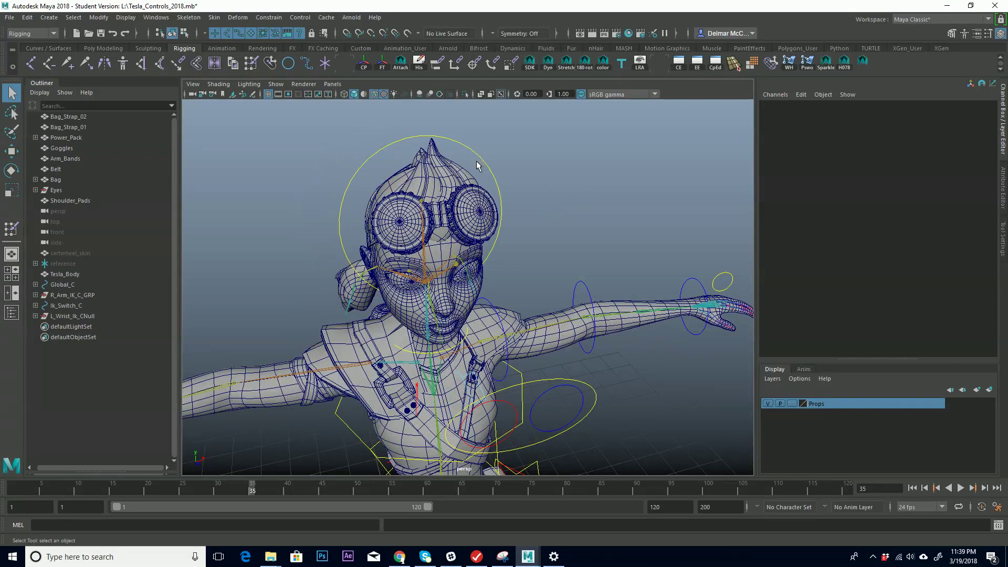
click(478, 166)
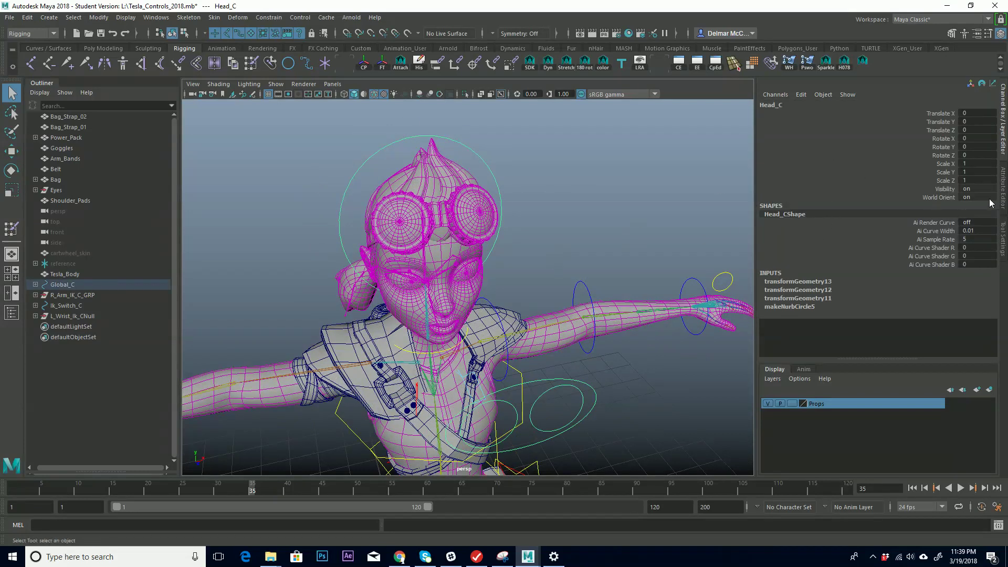
alt+drag(534, 258, 605, 236)
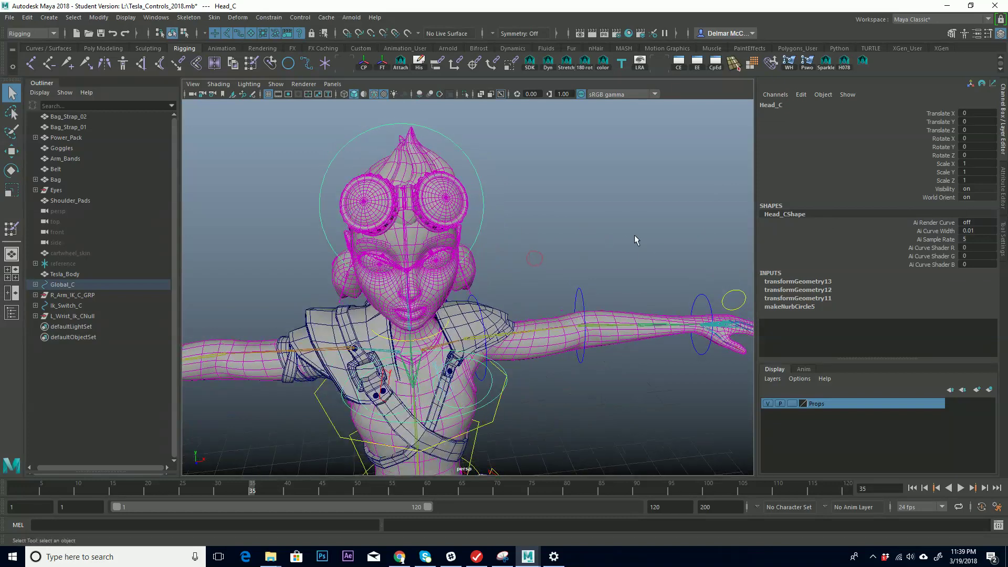
alt+right_drag(523, 312, 398, 272)
alt+middle_drag(517, 286, 538, 242)
alt+drag(613, 269, 585, 296)
alt+right_drag(568, 308, 722, 241)
mouse_move(583, 288)
alt+mouse_down()
mouse_move(480, 303)
mouse_move(577, 291)
alt+mouse_up()
alt+right_drag(498, 323, 603, 289)
alt+middle_drag(602, 288, 556, 263)
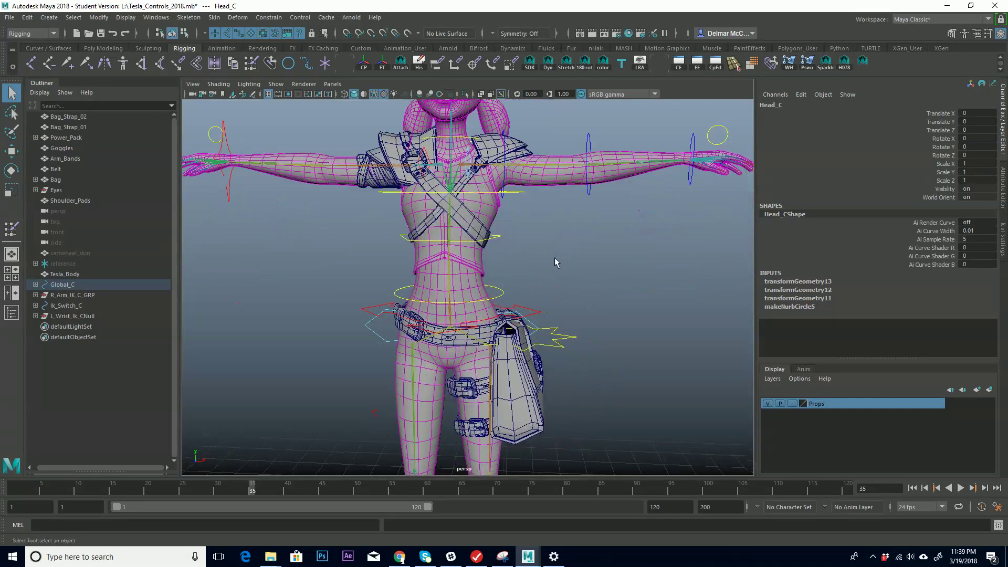
click(592, 286)
mouse_move(556, 290)
alt+mouse_down()
mouse_move(475, 296)
mouse_move(563, 292)
mouse_move(546, 300)
mouse_move(550, 291)
alt+mouse_up()
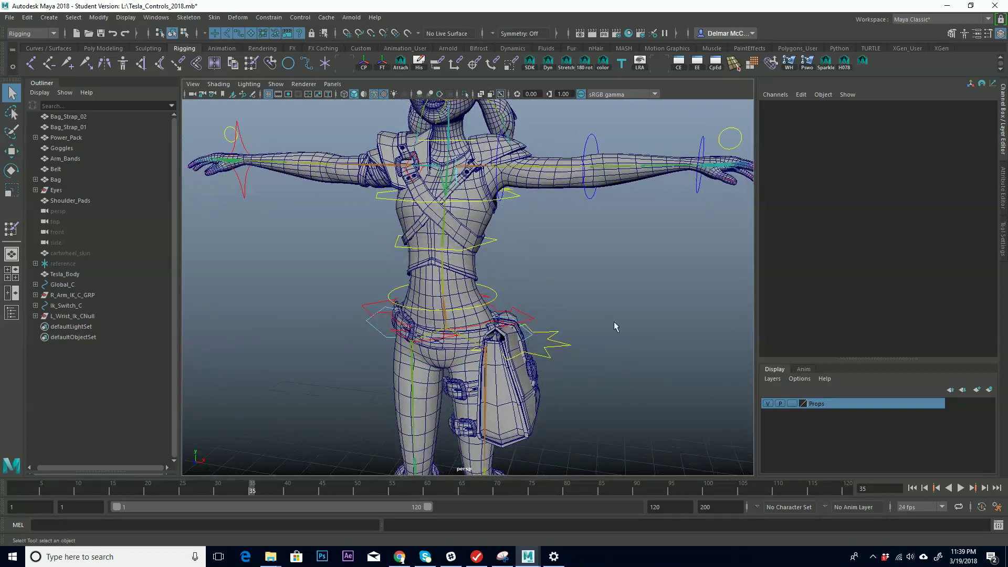
scroll(639, 297, down, 5)
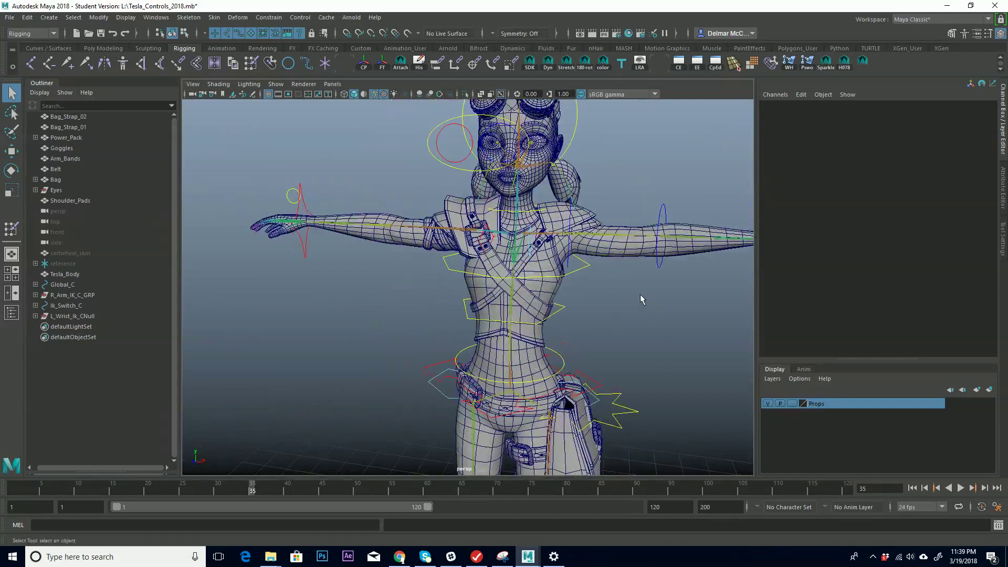